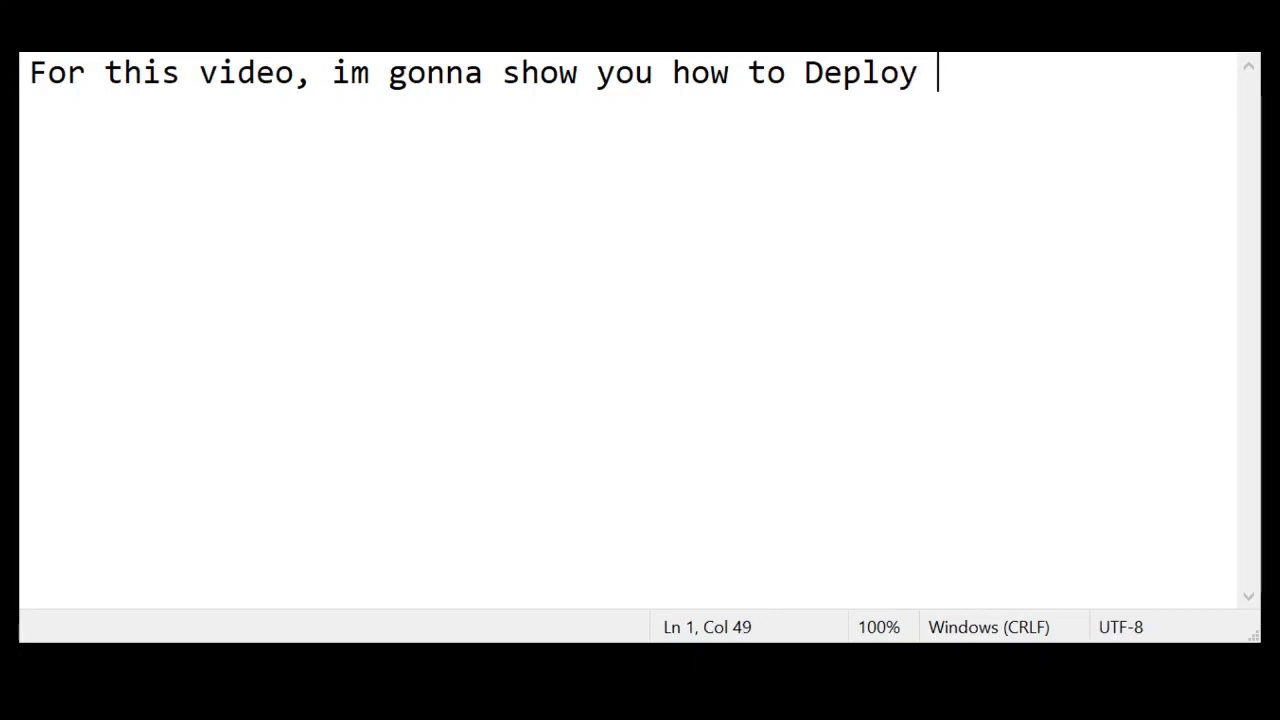
Write a Notepad intro on deploying the printer via Print and Document Services: server first, then client
key(BackSpace)
text(rint)
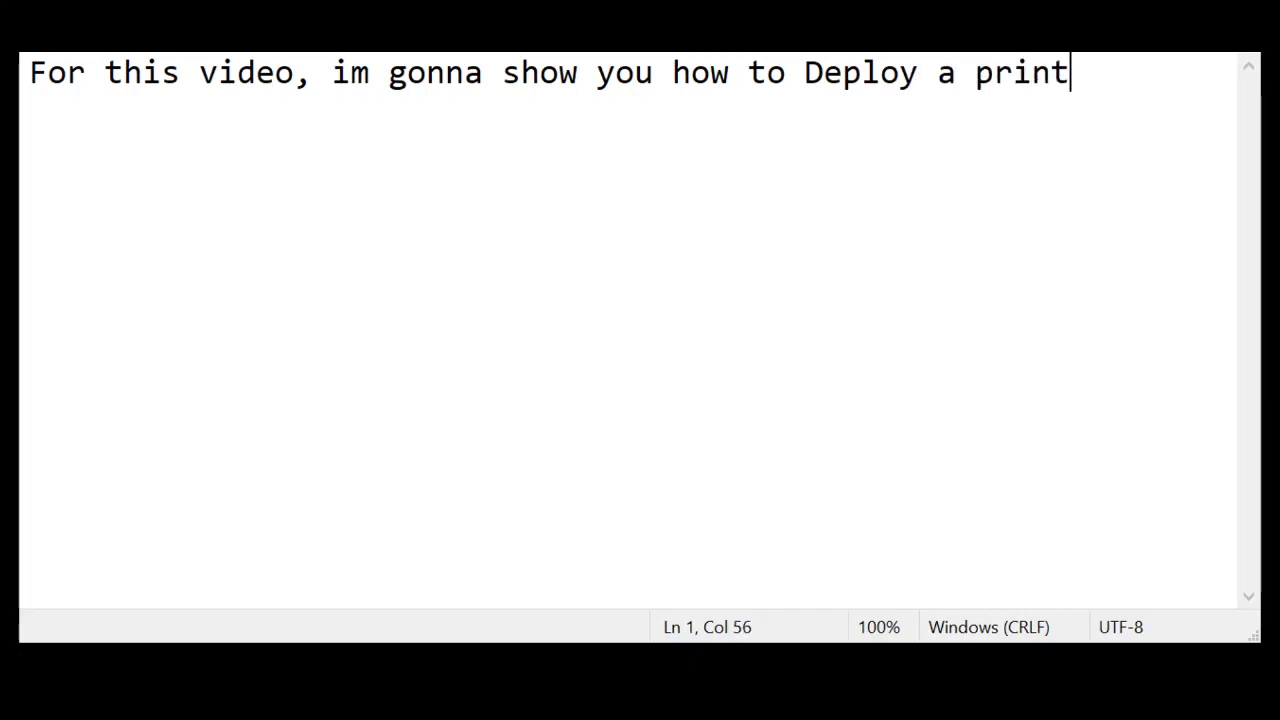
text(er to the cl)
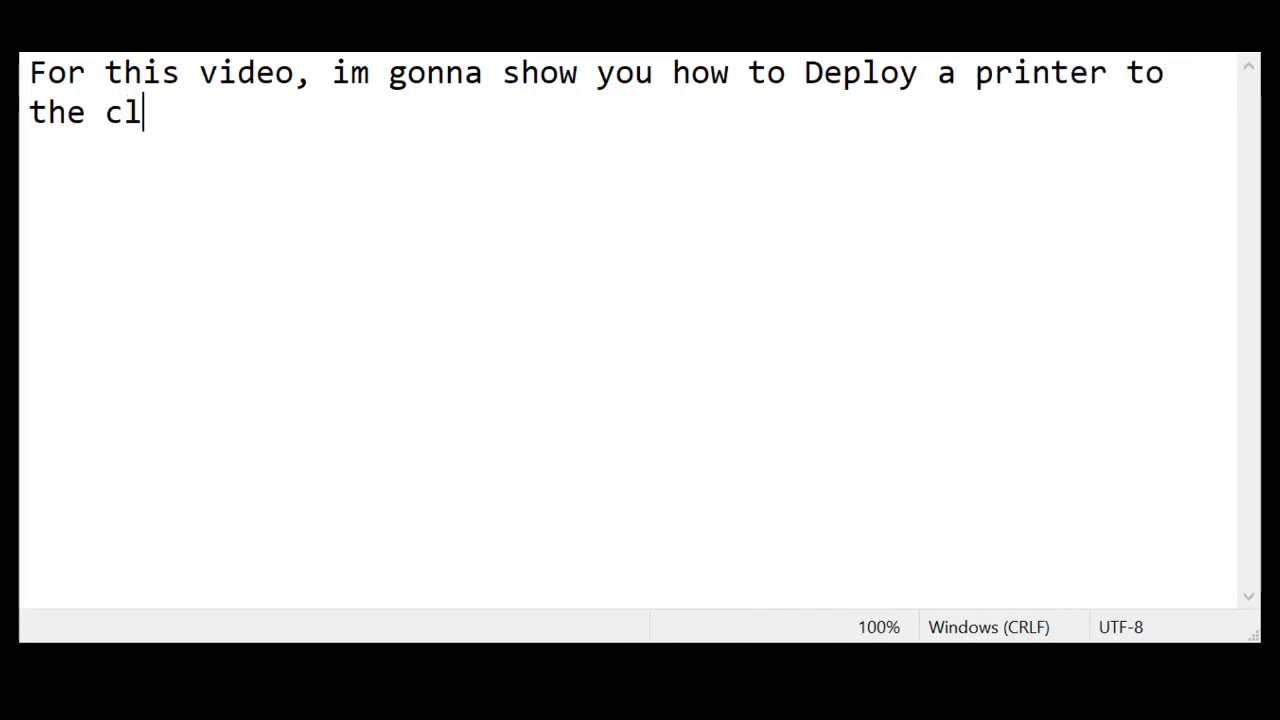
text(ient user)
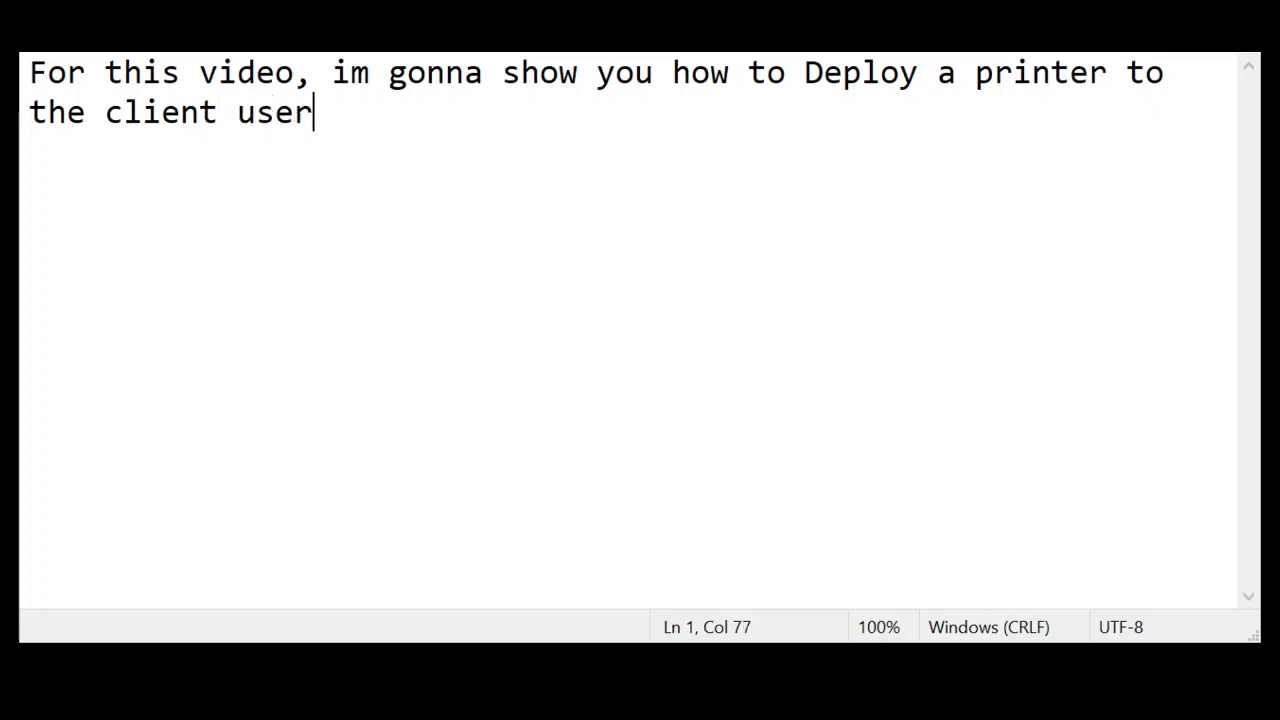
text(s by means)
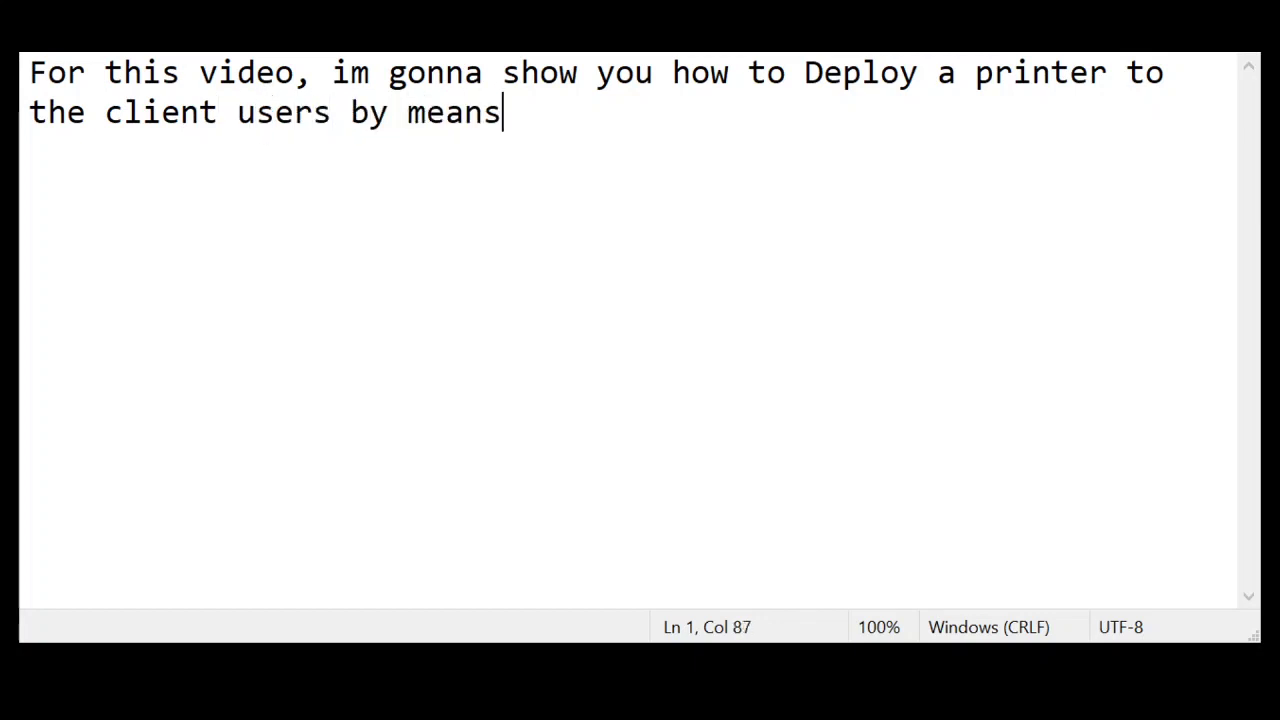
text( of adding the )
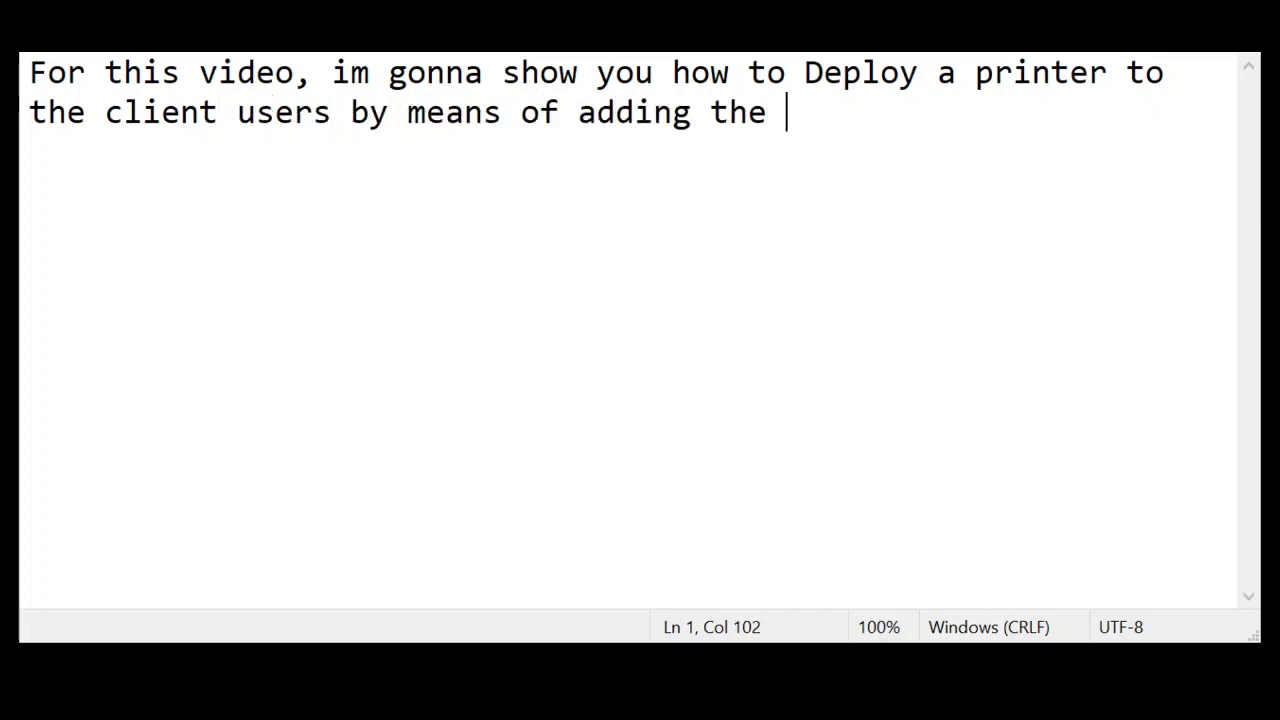
text(role Print and )
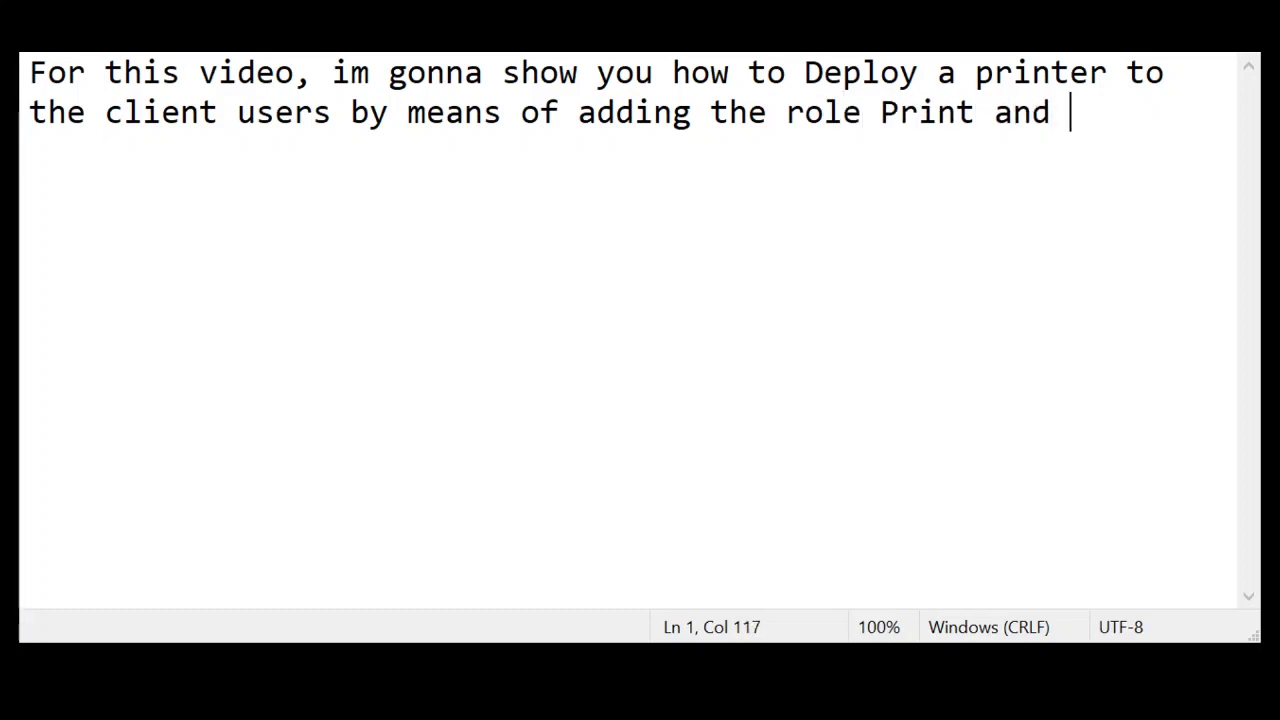
text(Document services...)
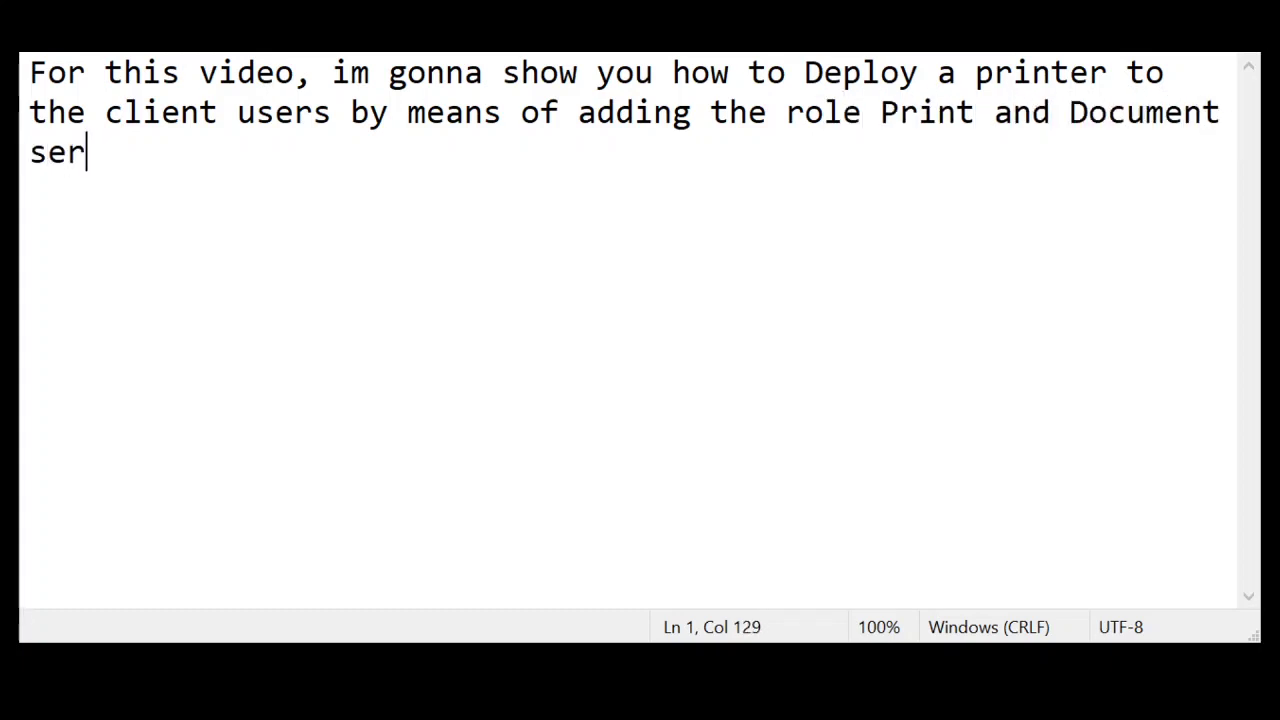
key(Return)
key(Return)
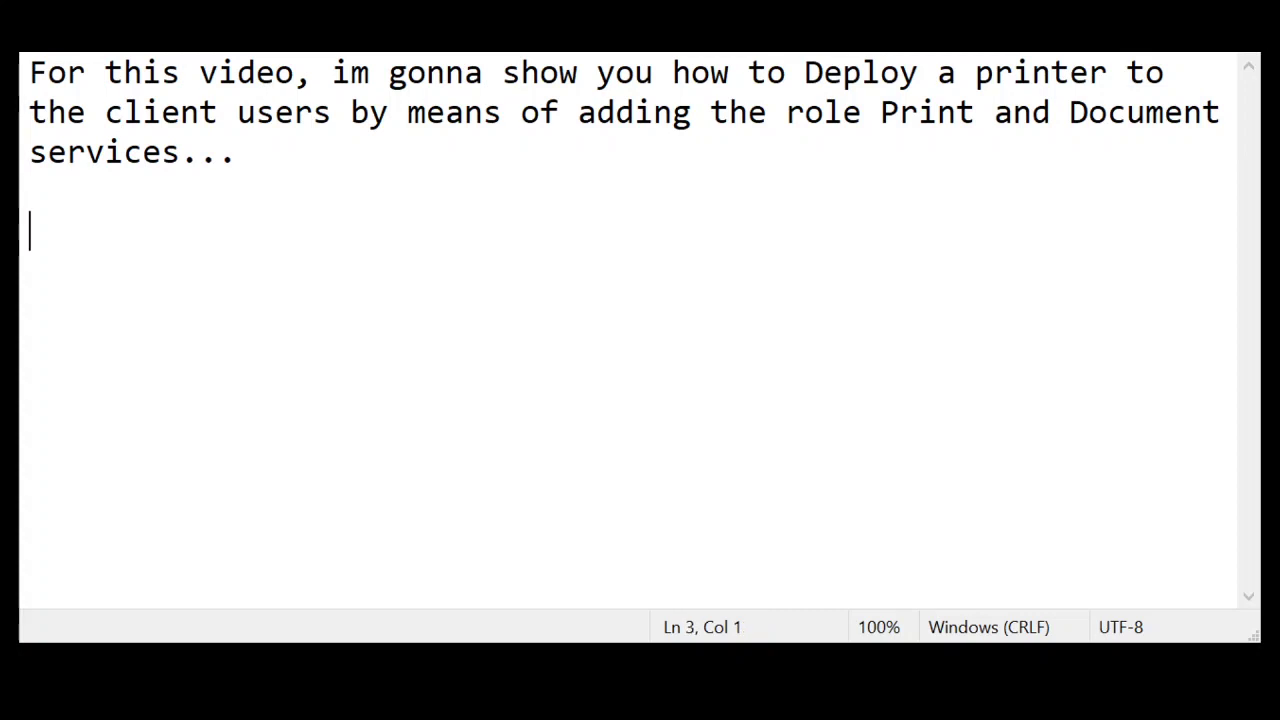
text(Lets do the s)
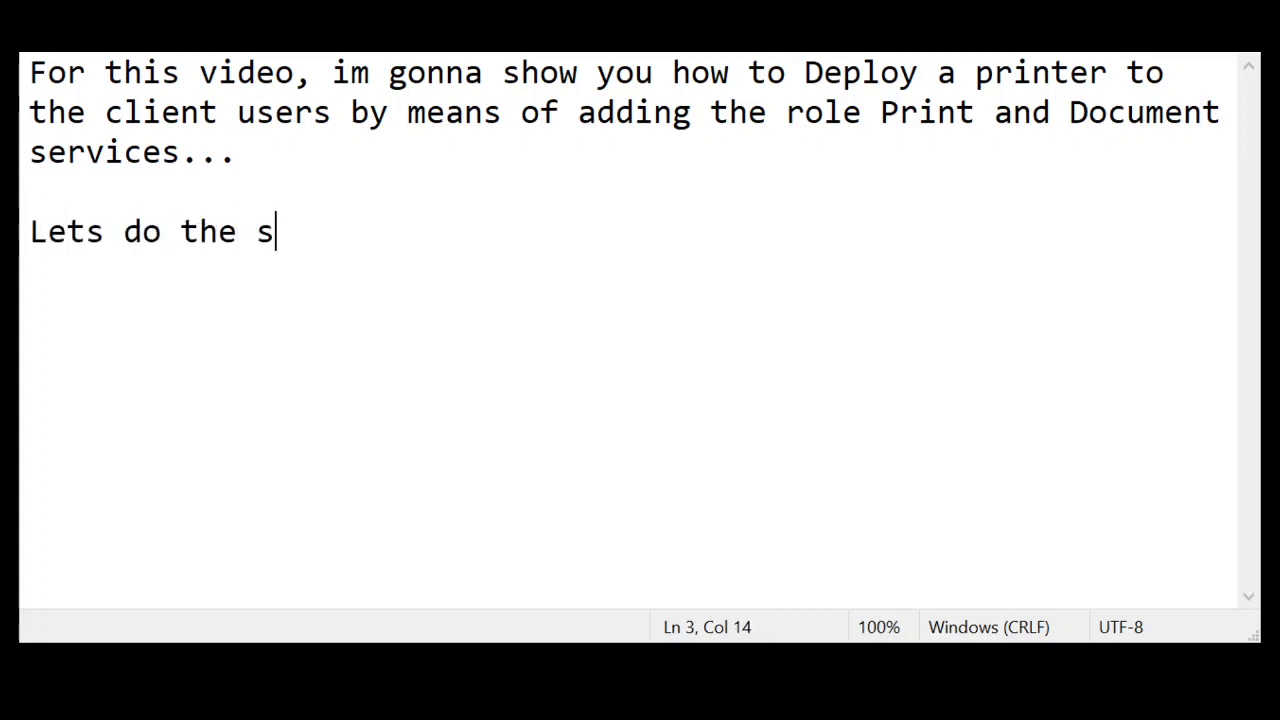
text(et-up on )
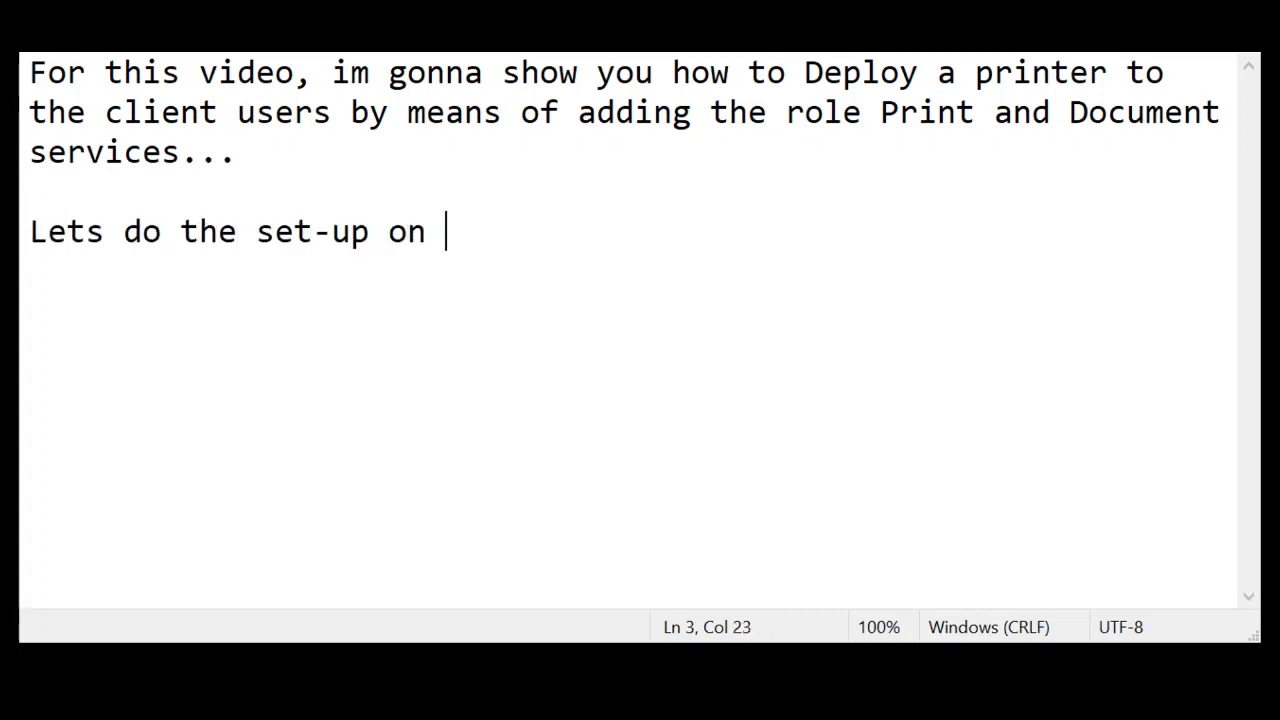
text(the Ser)
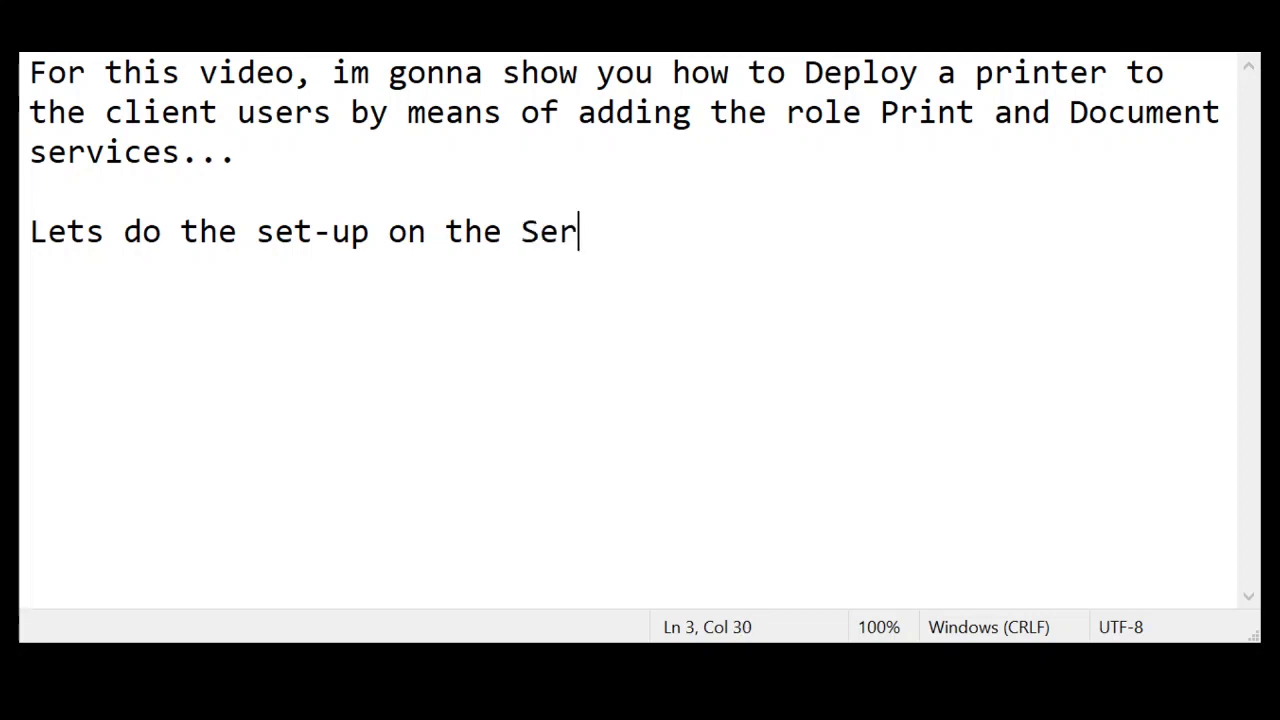
text(ver first)
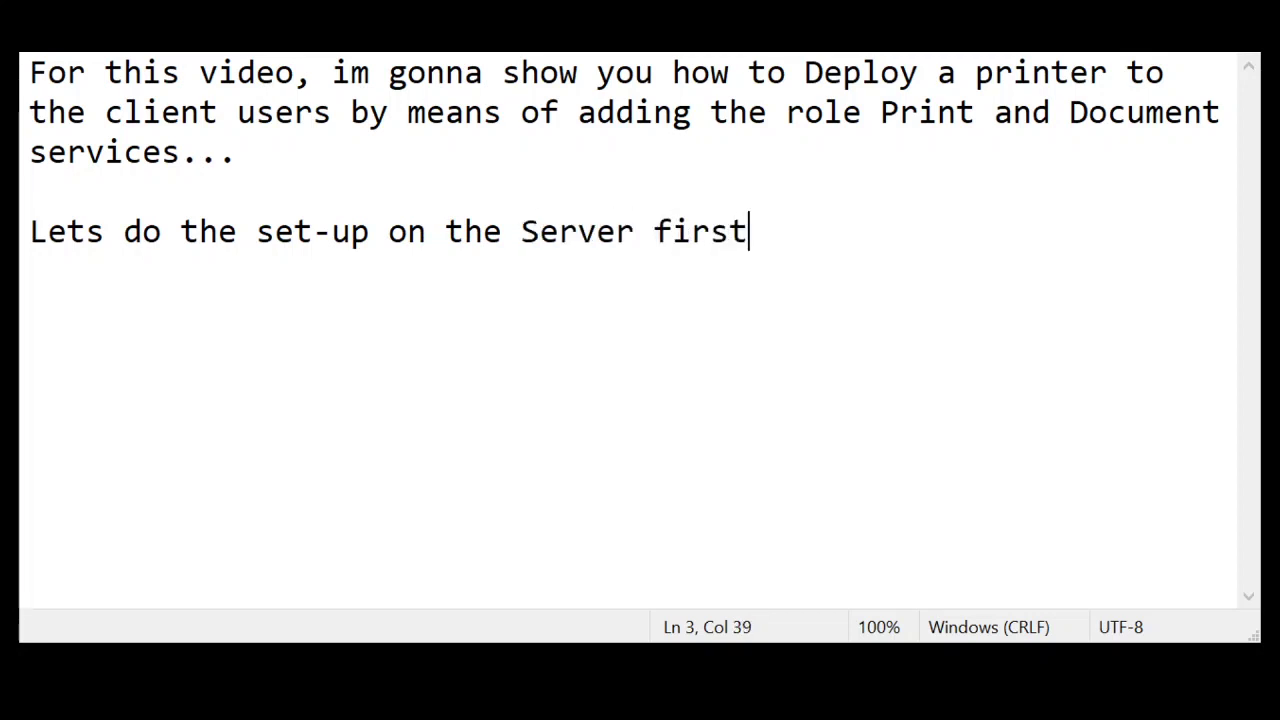
text(, the n)
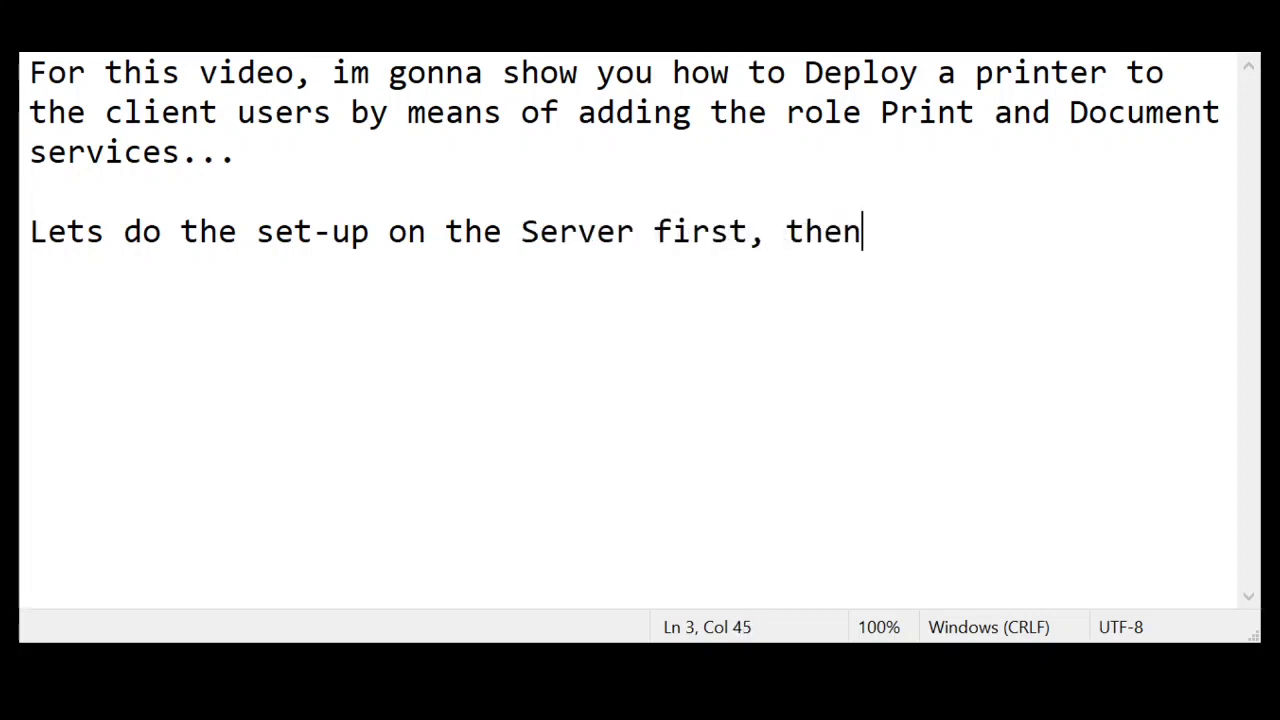
text( later confi)
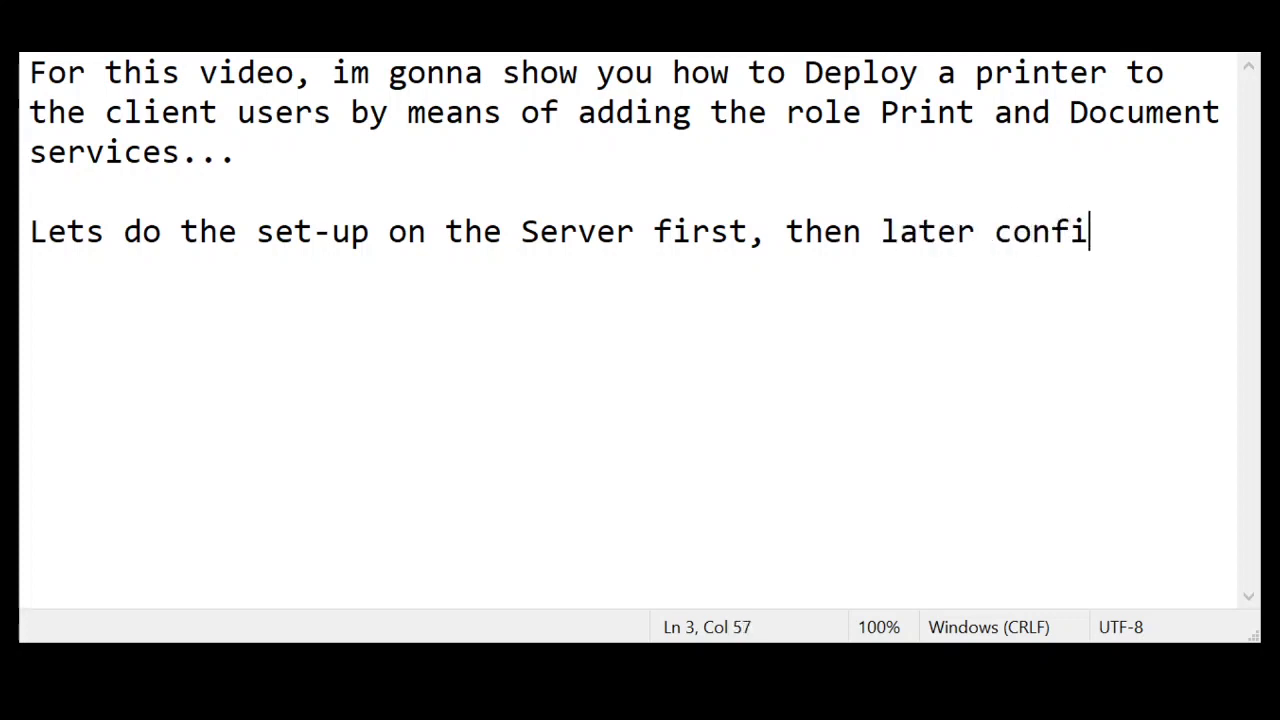
text(gure the Client and )
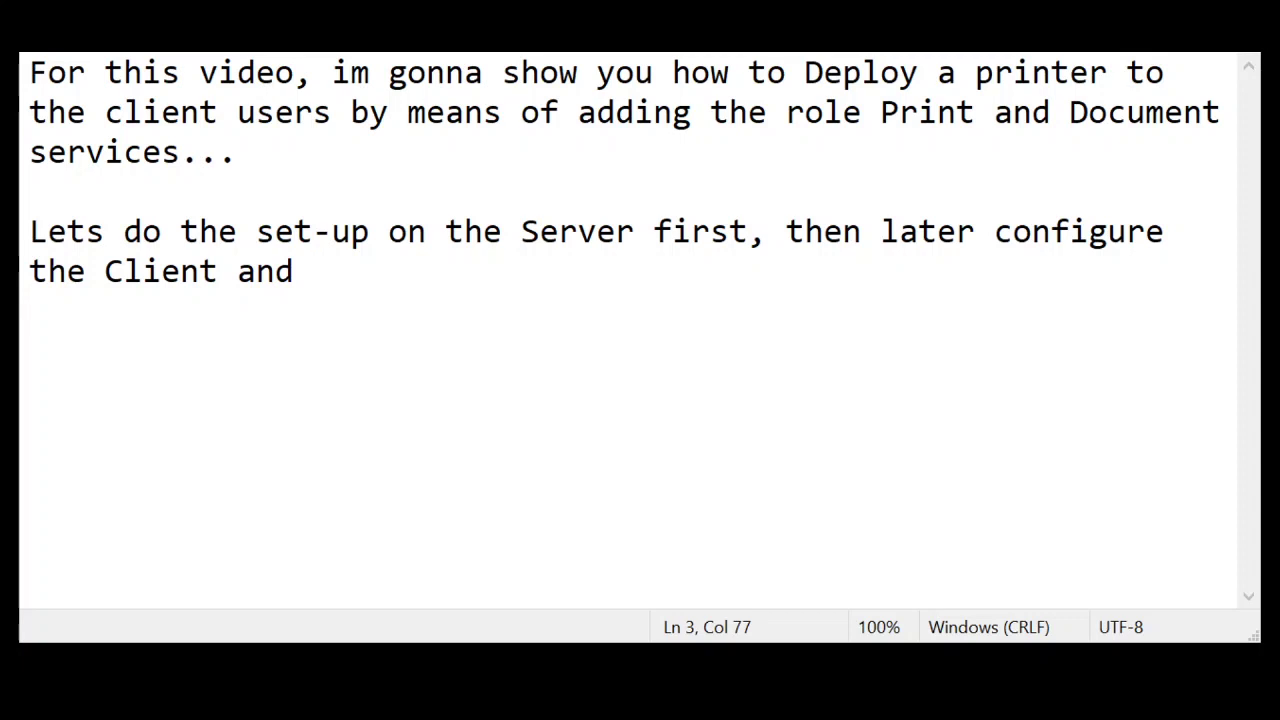
text(test print)
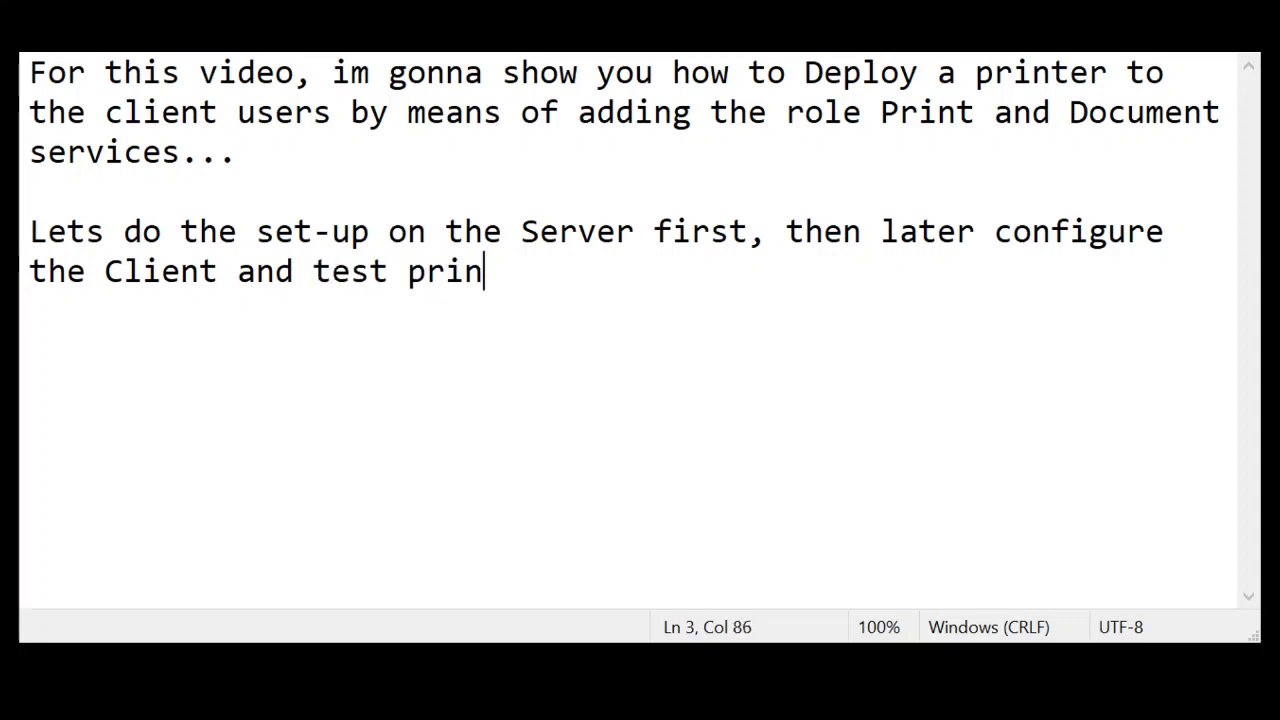
text(...)
key(Return)
key(Return)
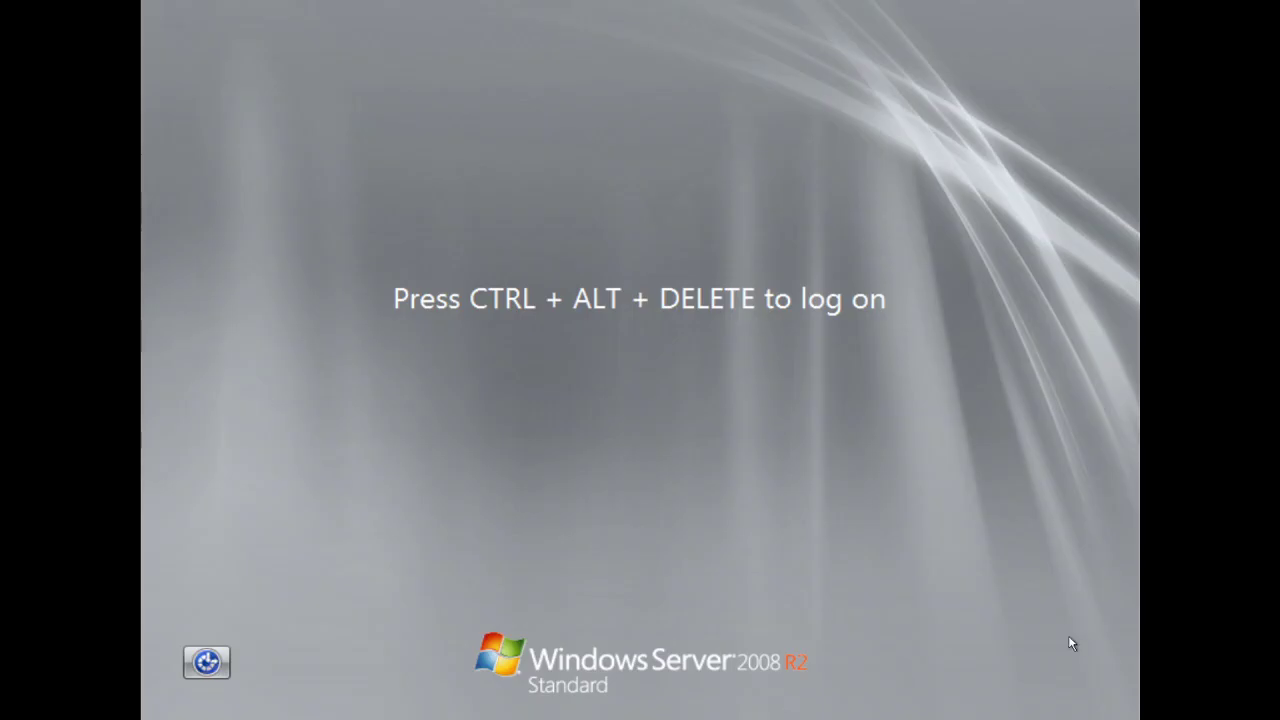
Log on to Windows Server 2008 R2 with the administrator account and its password
key(ctrl+alt+Delete)
text(admini)
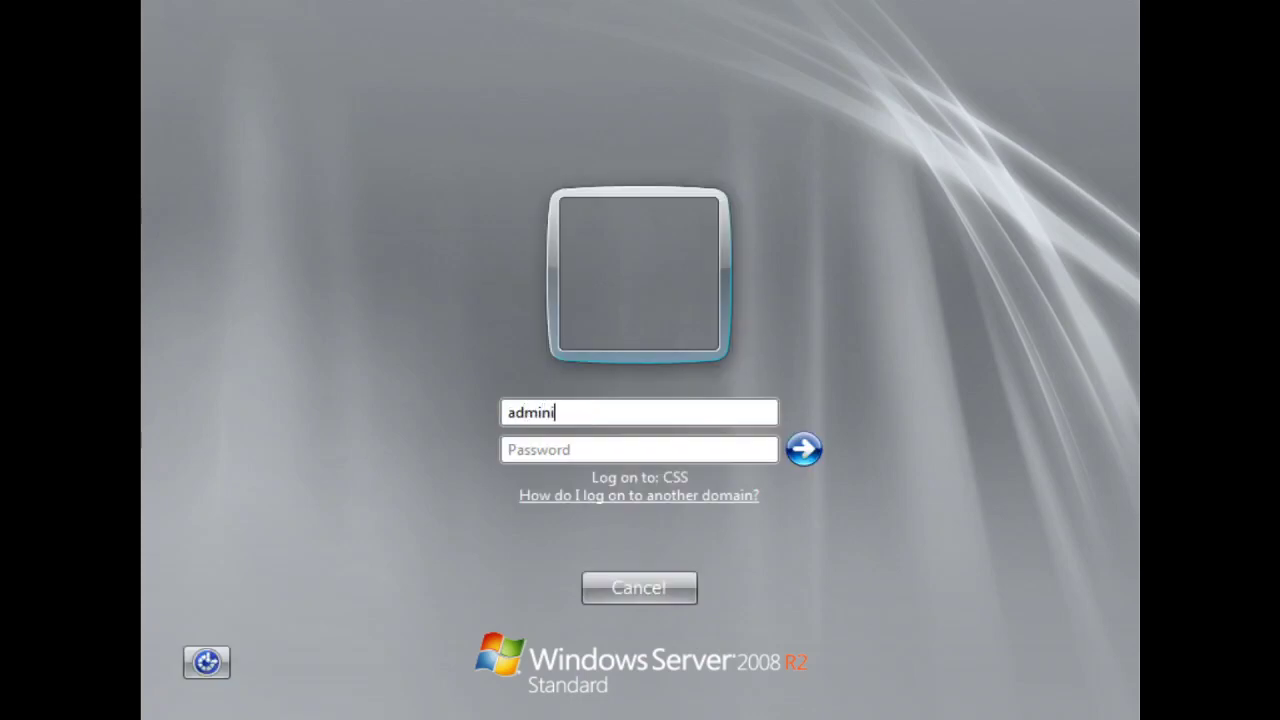
text(strator********)
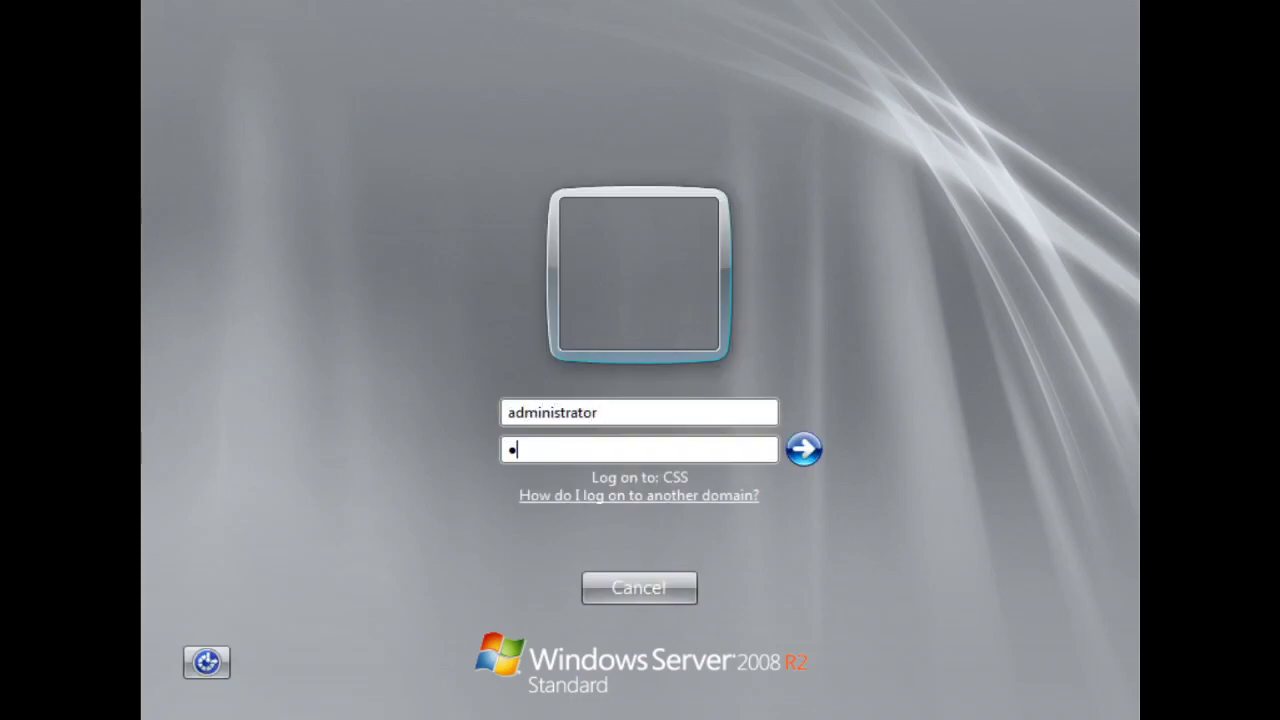
key(Return)
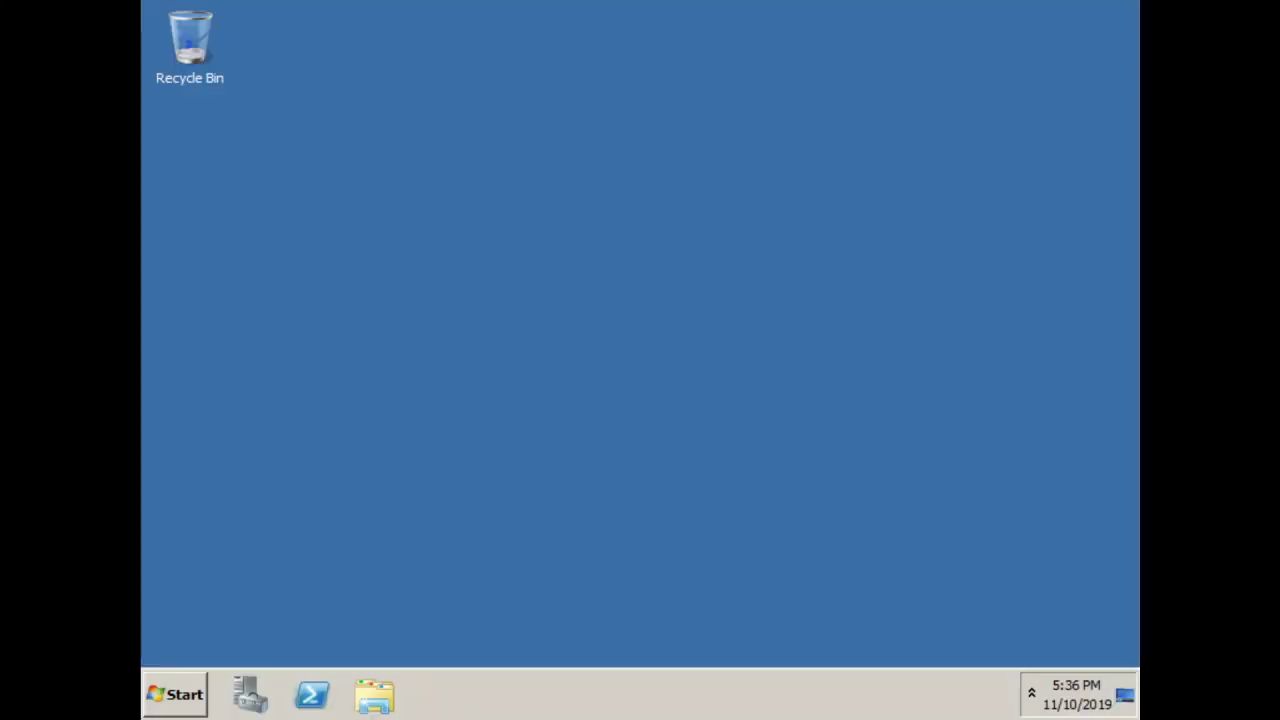
Add the Print and Document Services role with default role services in Server Manager and install it
click(248, 690)
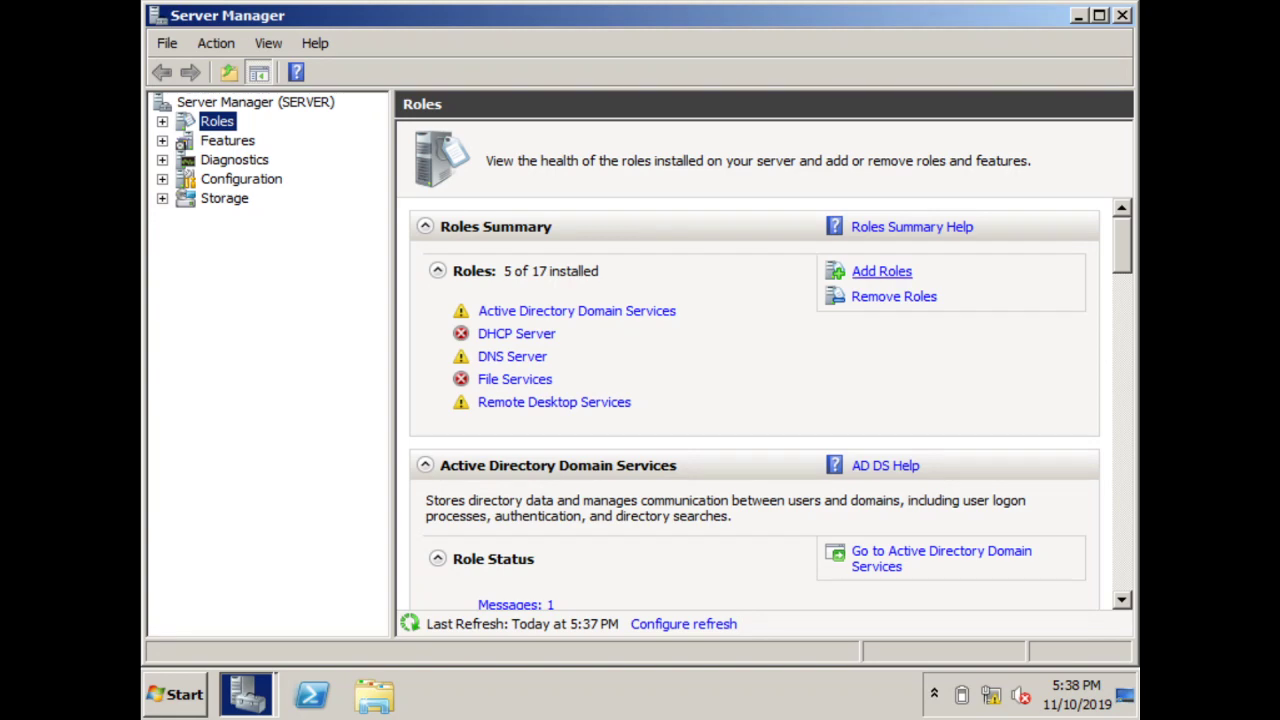
click(881, 271)
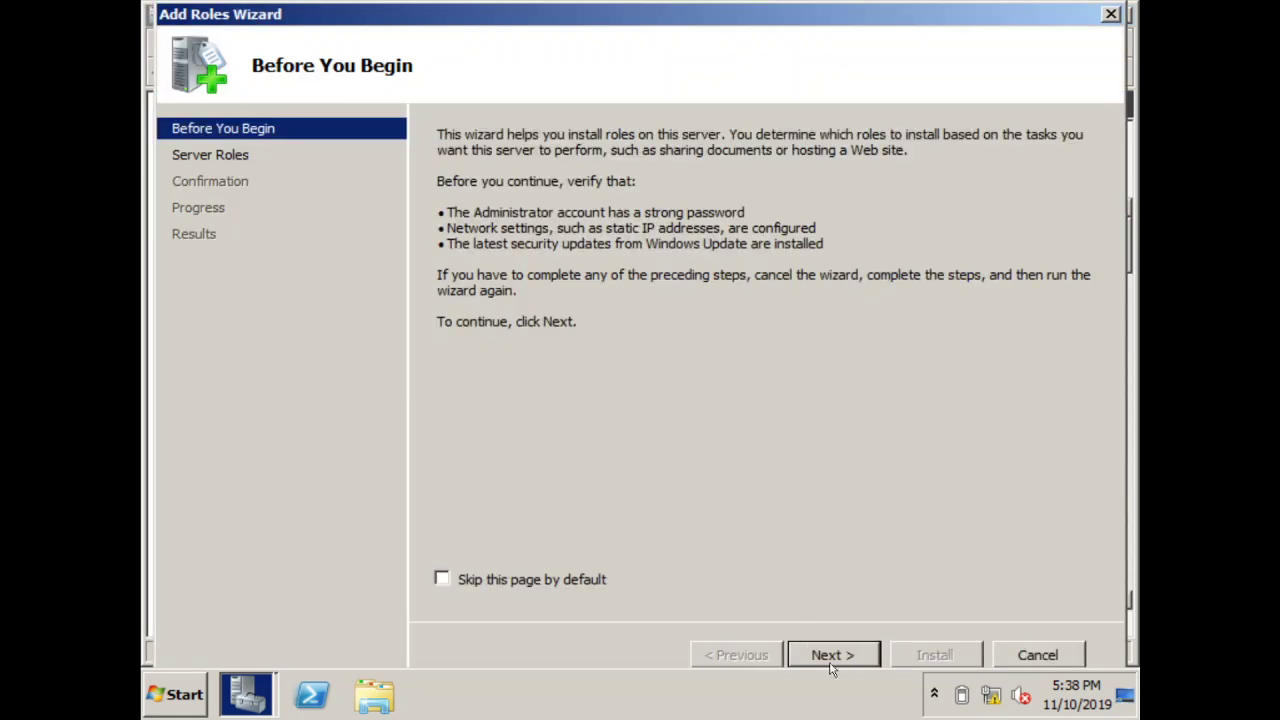
click(831, 655)
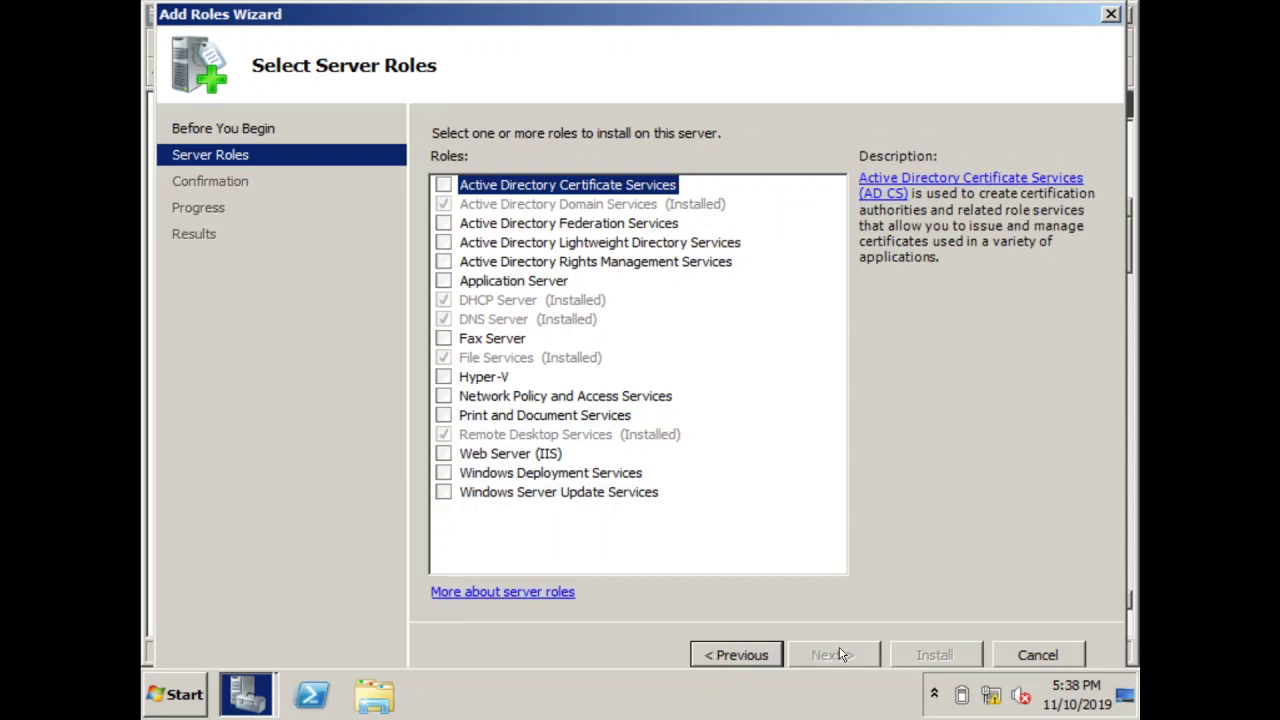
click(443, 416)
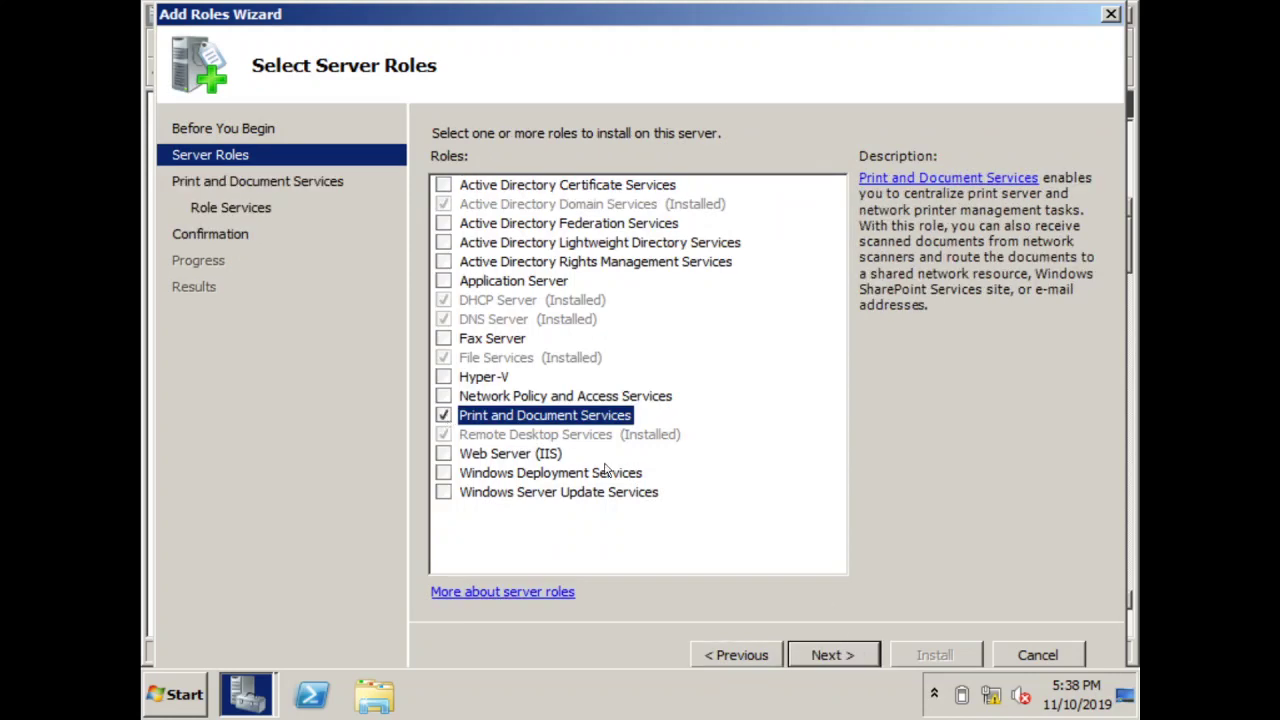
click(831, 655)
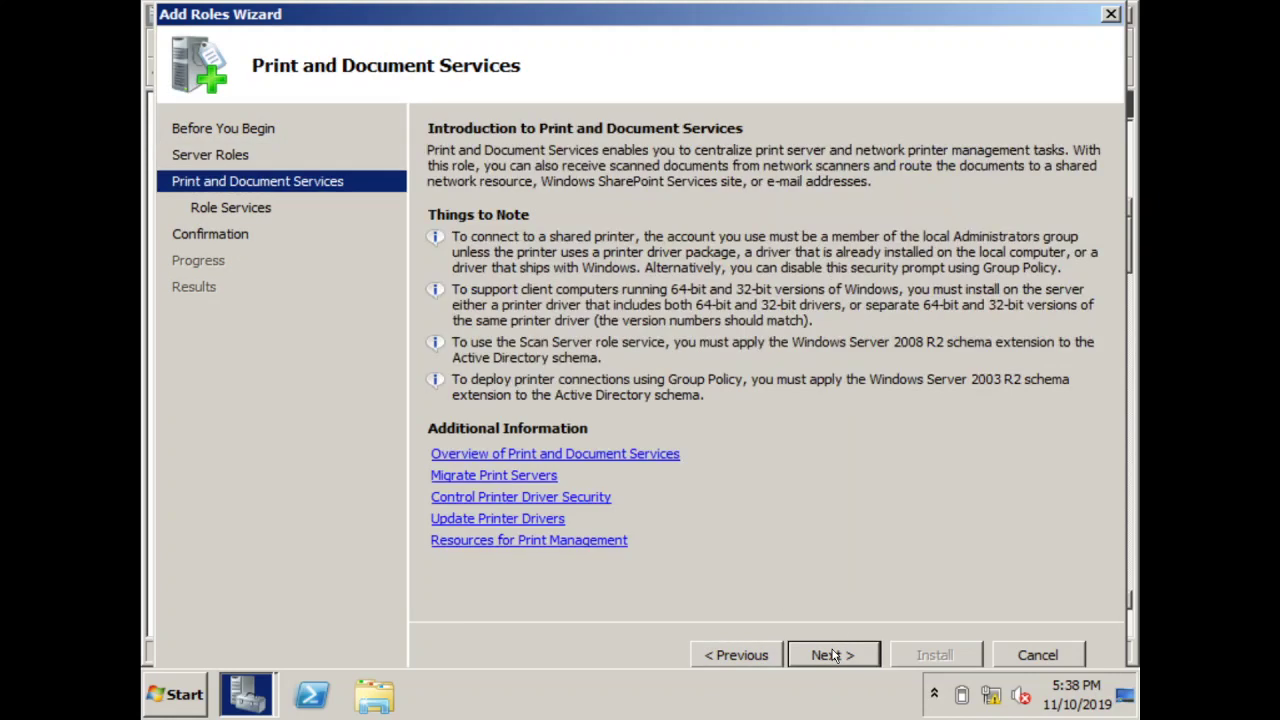
click(831, 655)
click(831, 655)
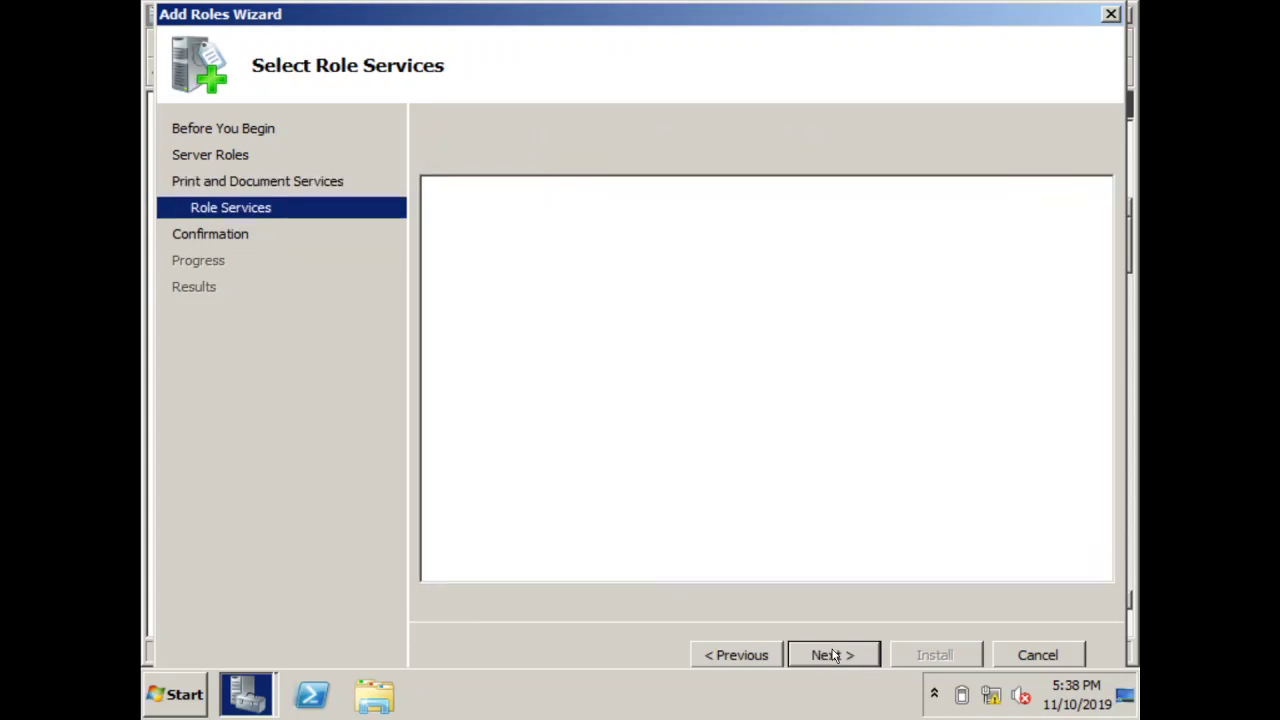
click(934, 656)
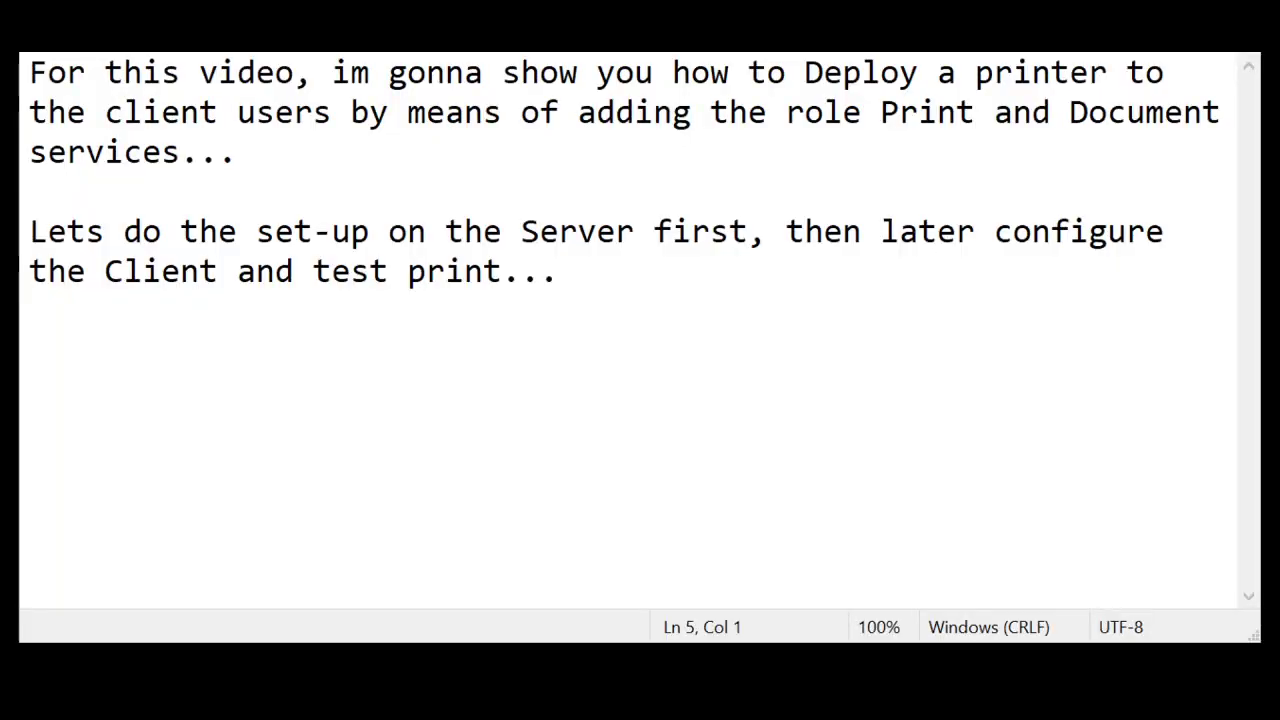
Add notes that the printer is already installed on the PC and printers vary per user
click(629, 271)
key(Return)
key(Return)
text(So while waiting )
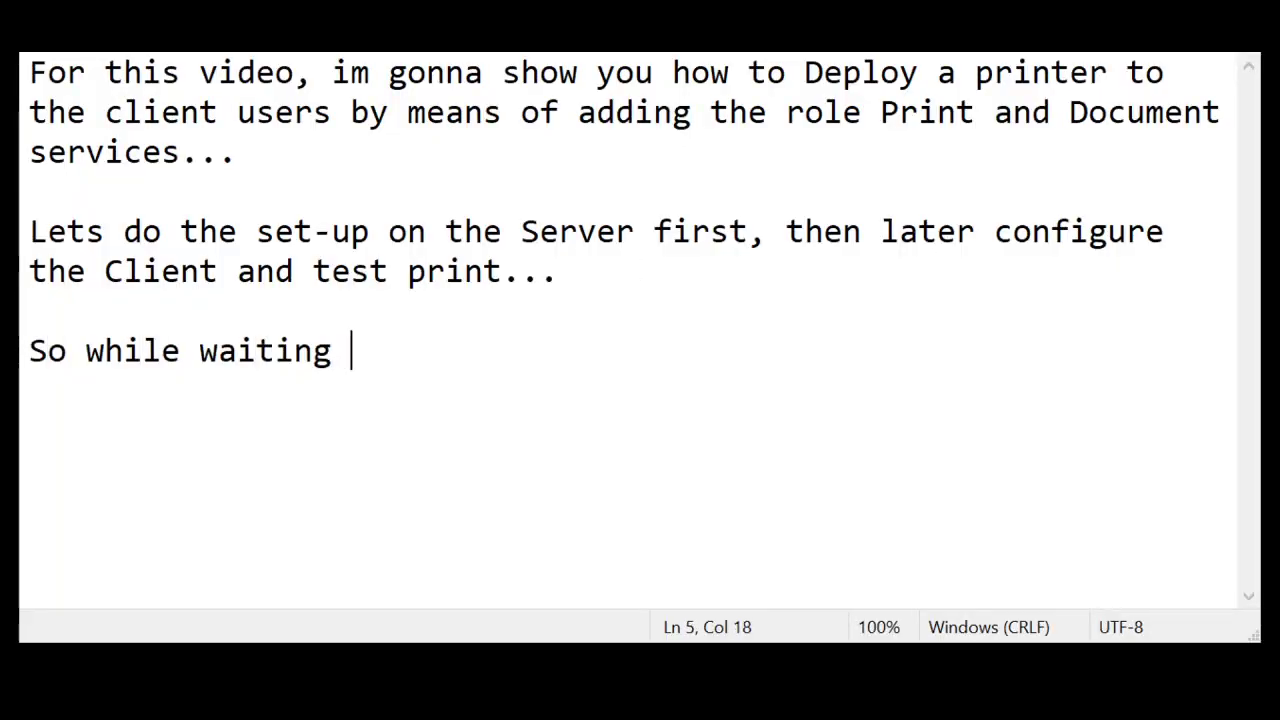
text(for the role to )
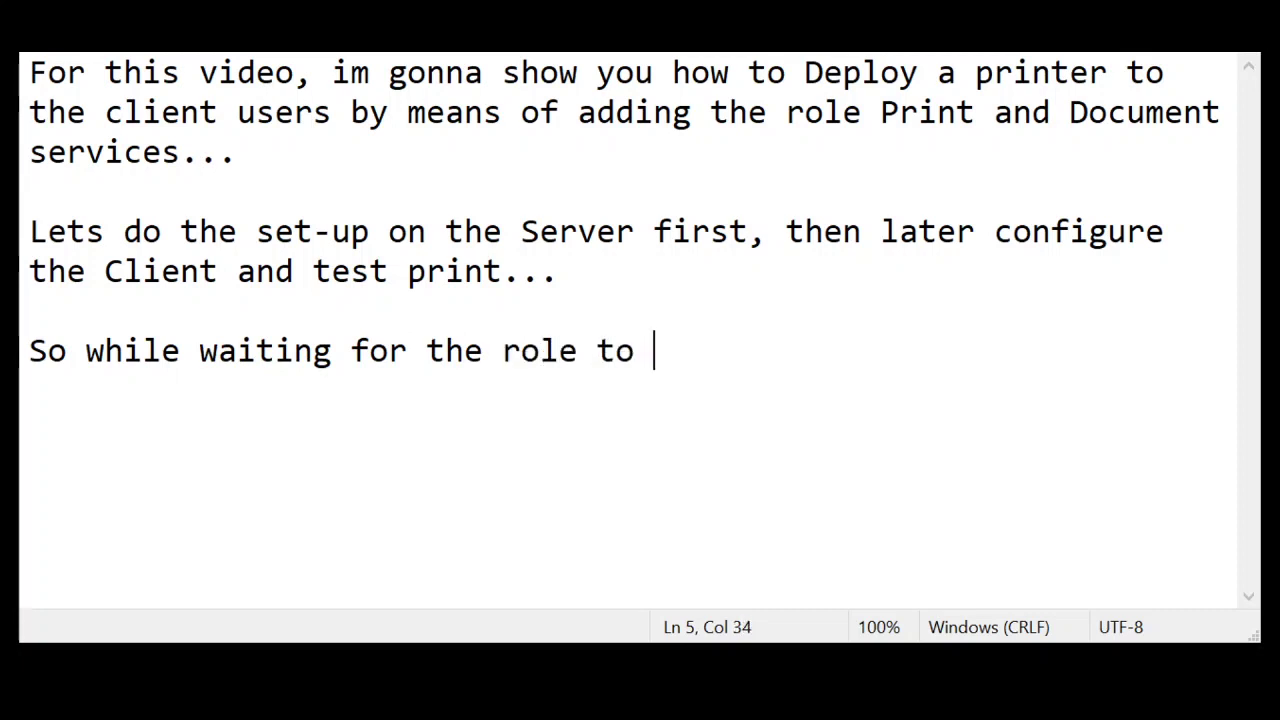
text(be added, )
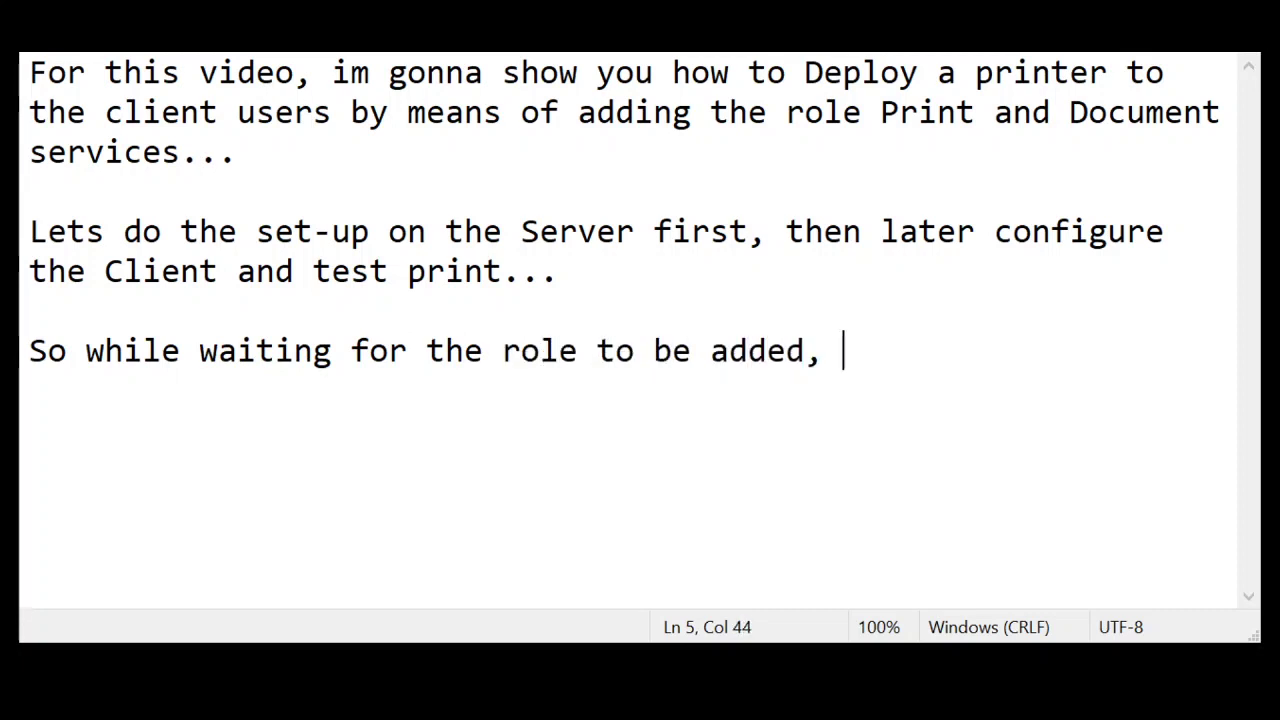
text(L)
key(BackSpace)
text(Note that )
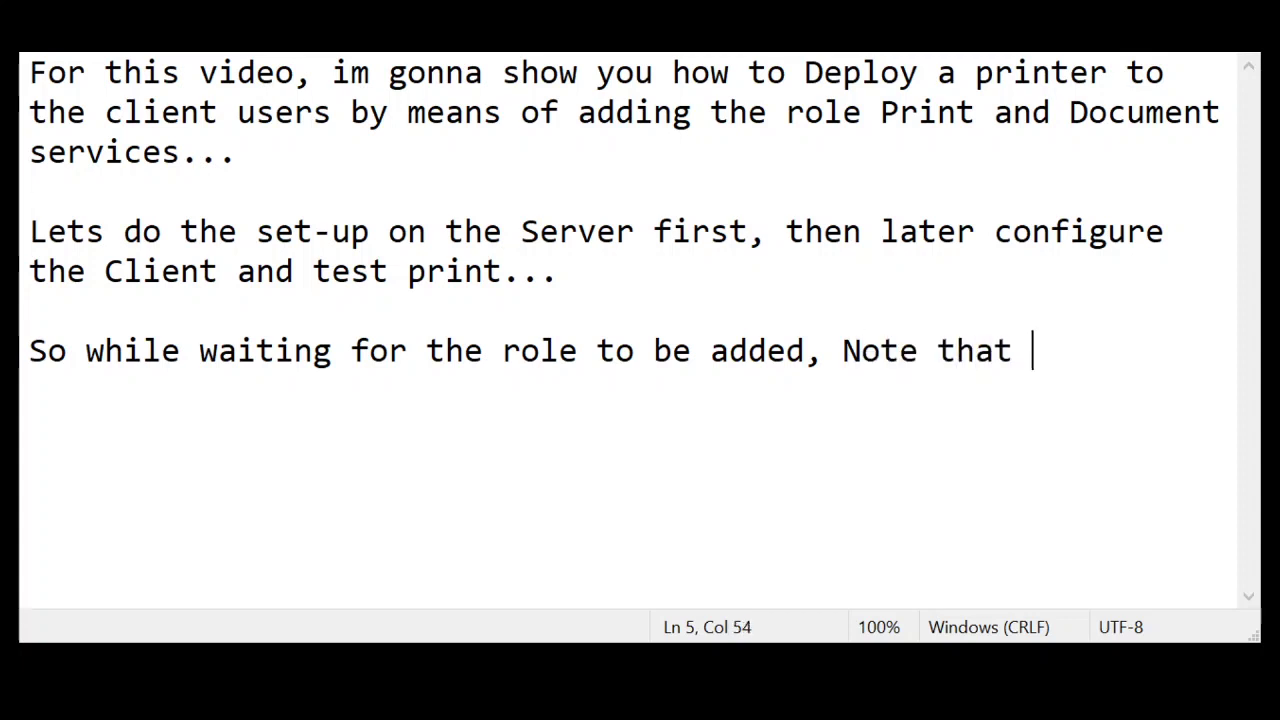
text(i have al)
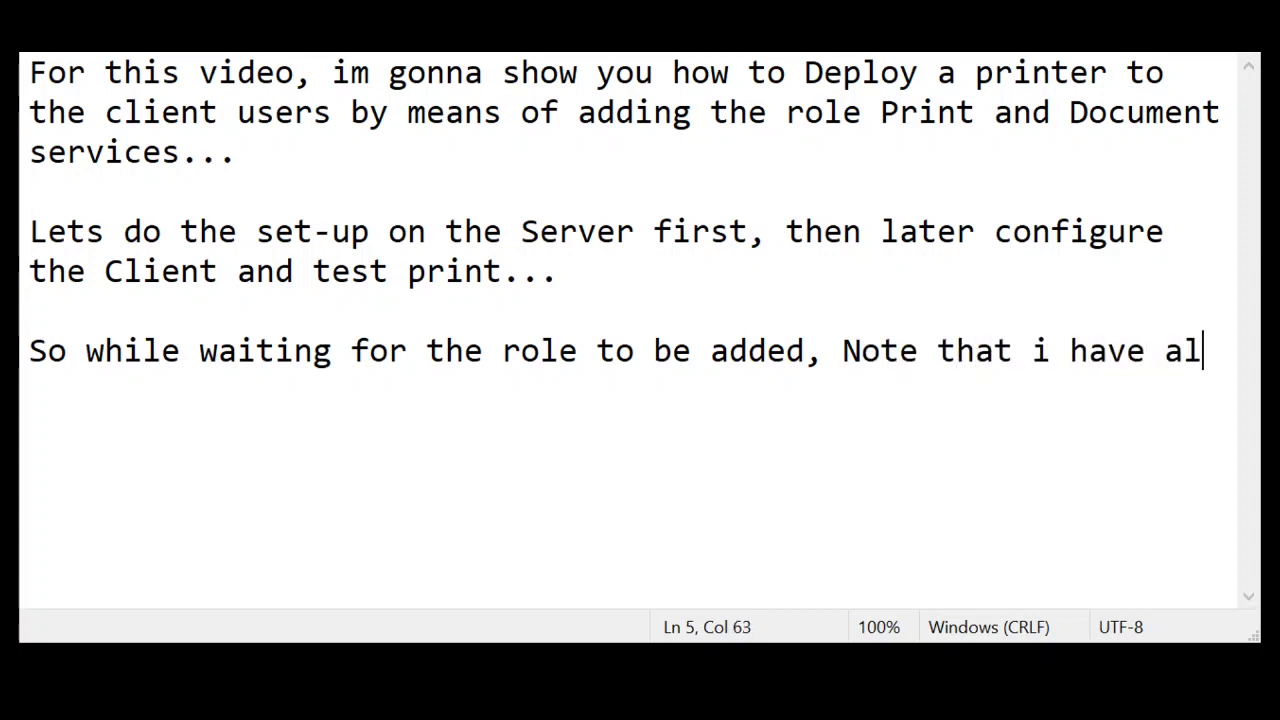
text(ready my )
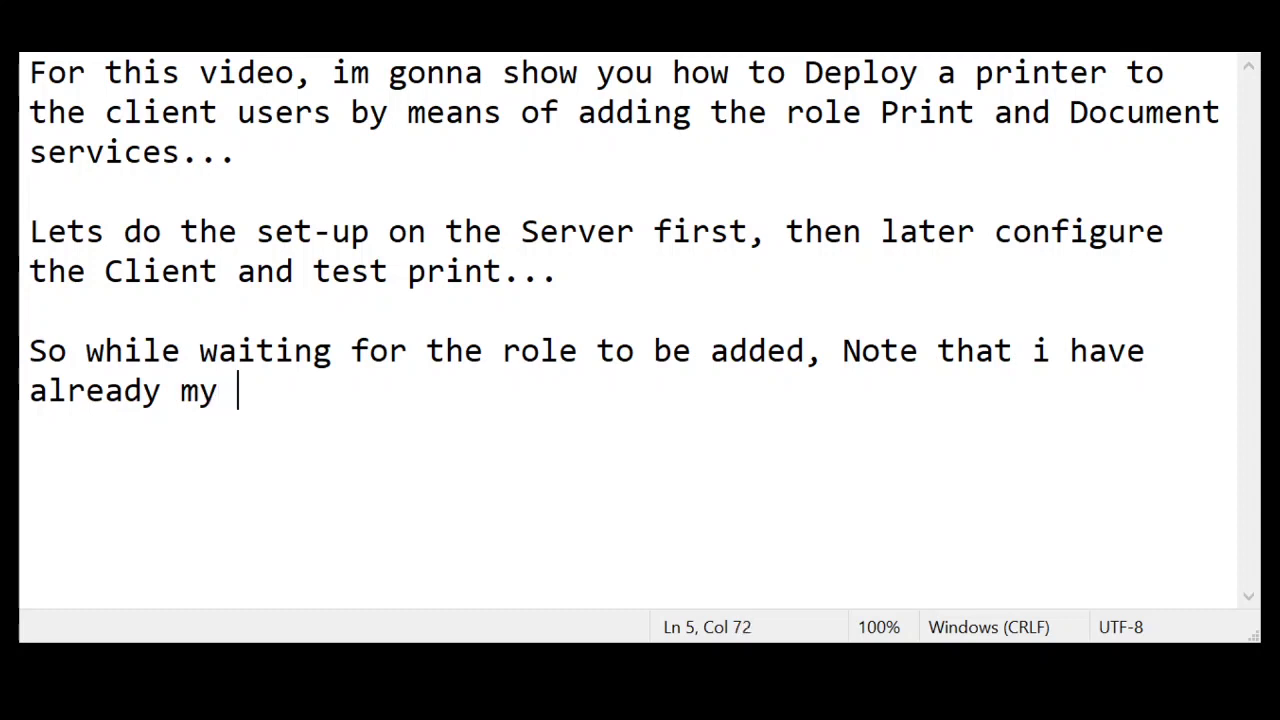
text(printer insta)
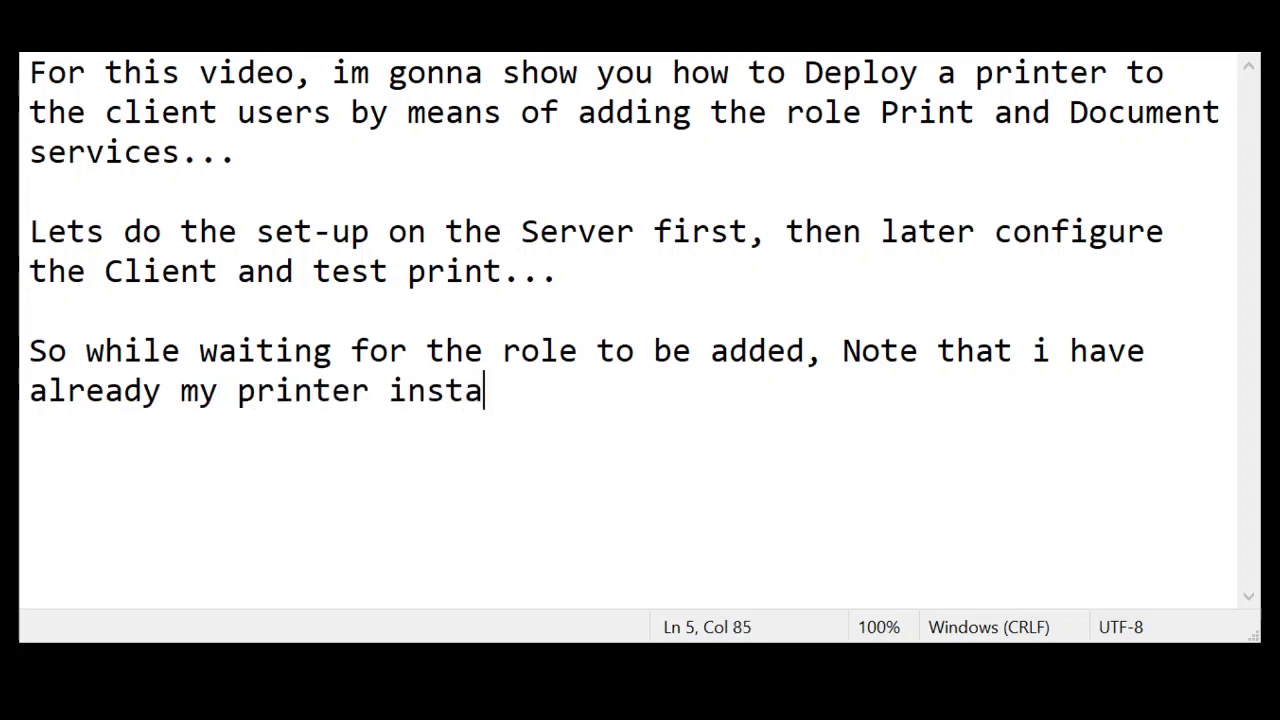
text(lled on my PC)
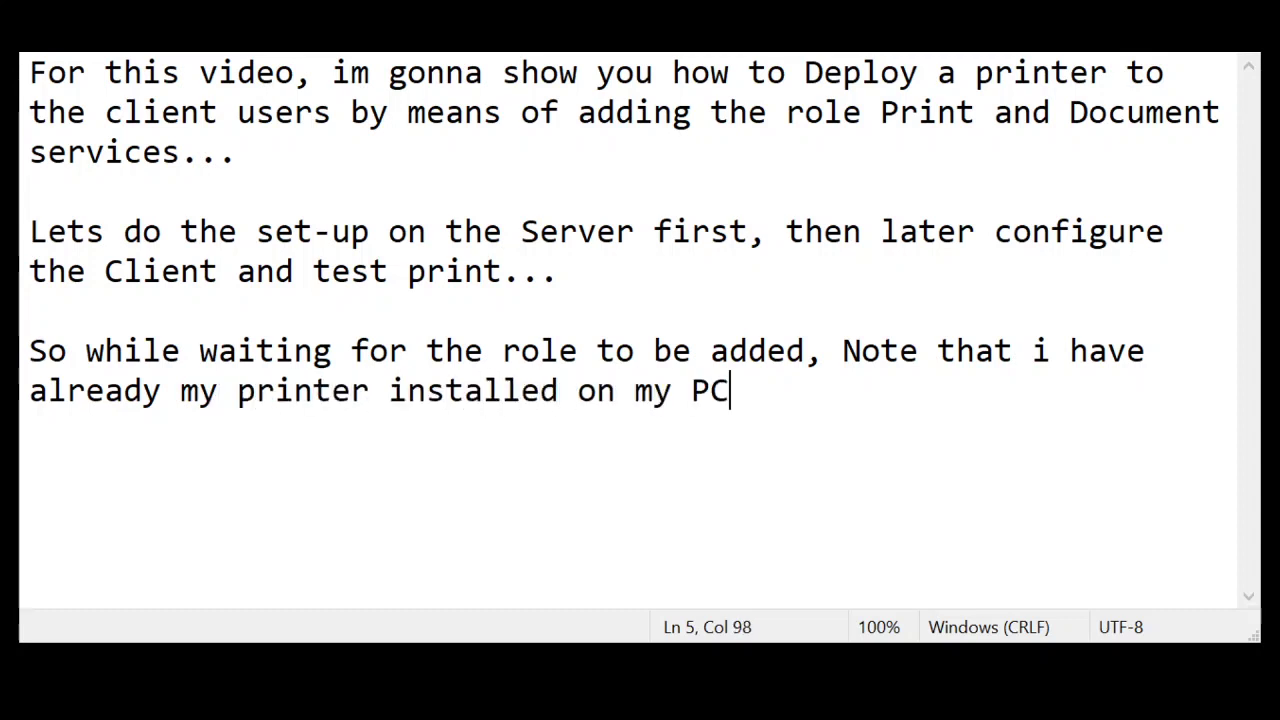
text(... So )
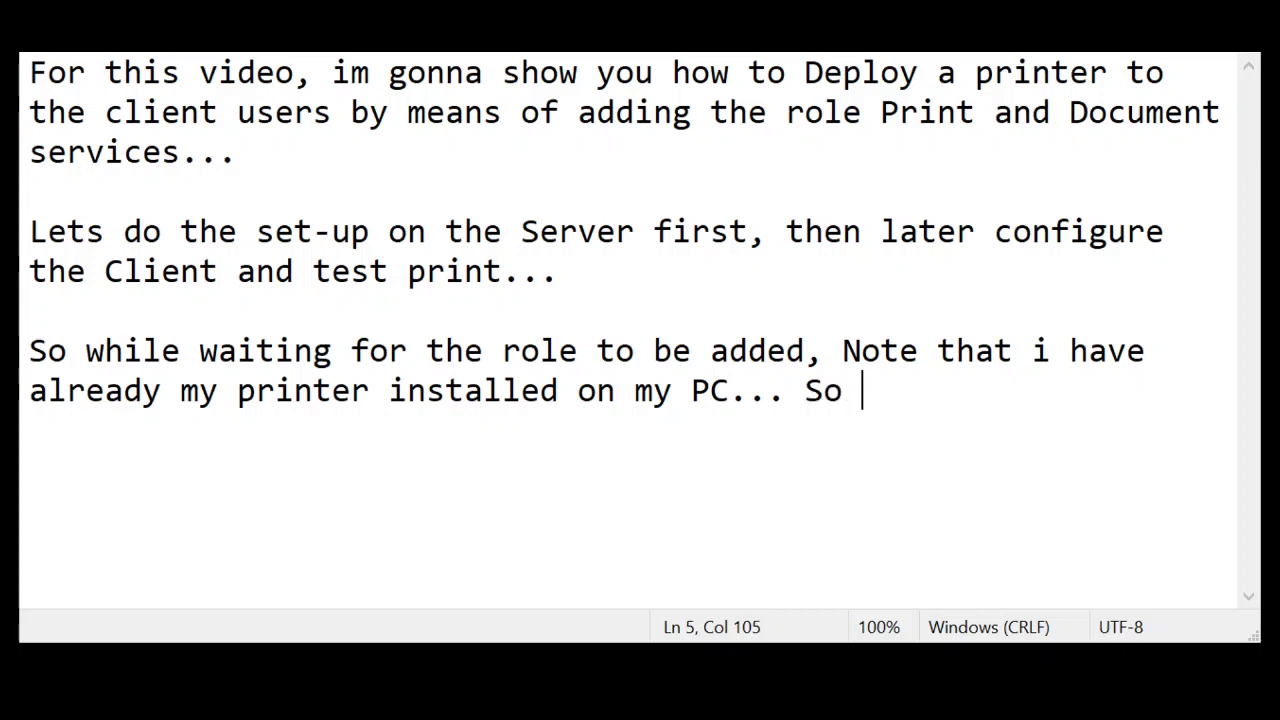
text(it depends o)
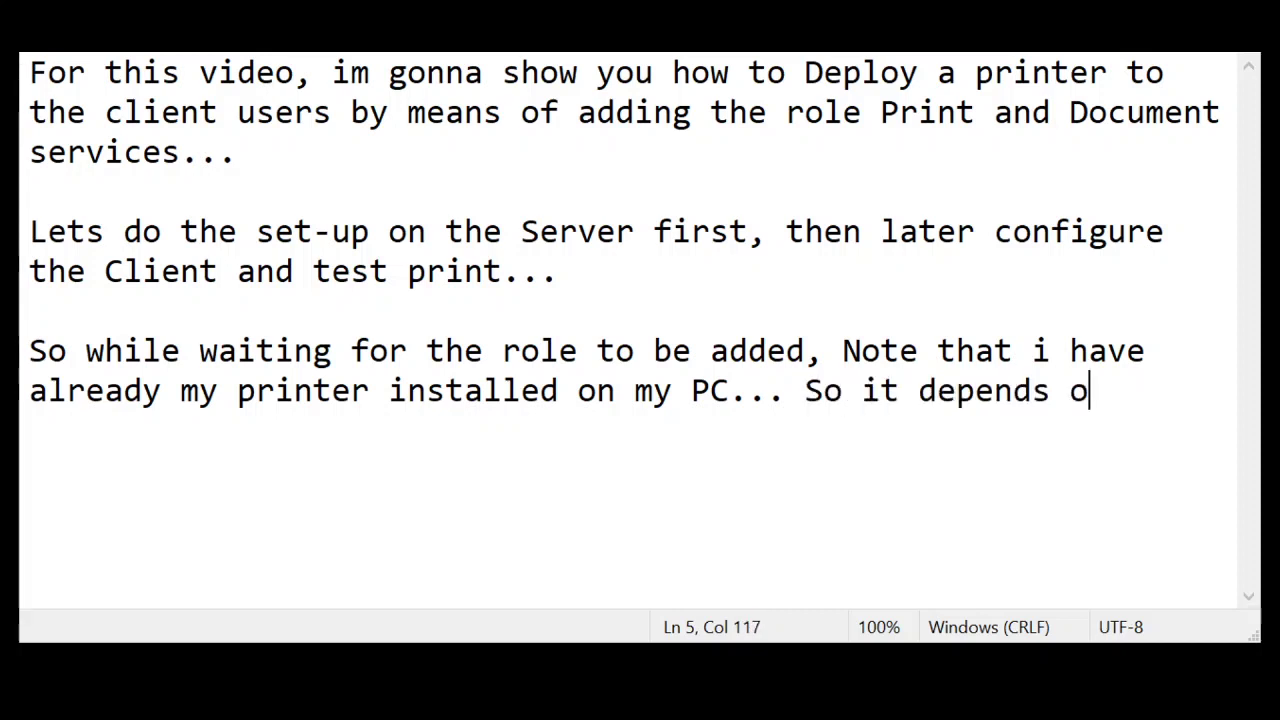
text(n you as well )
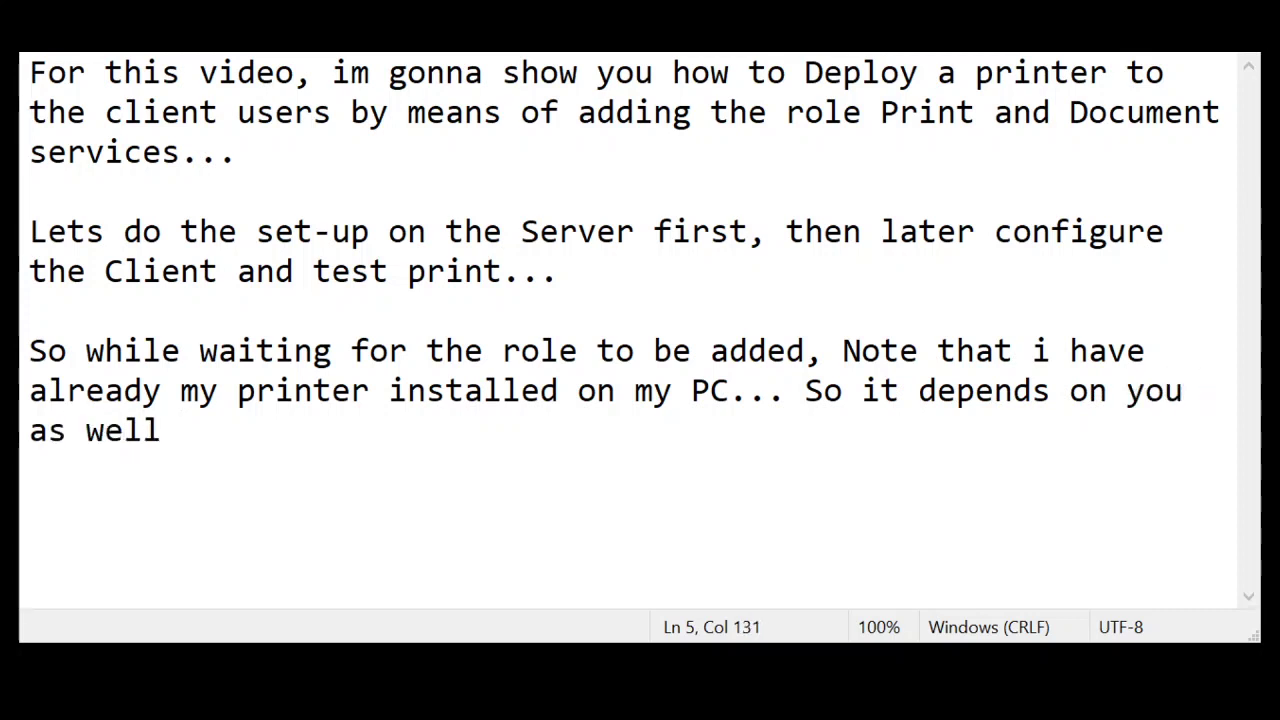
text(what printery)
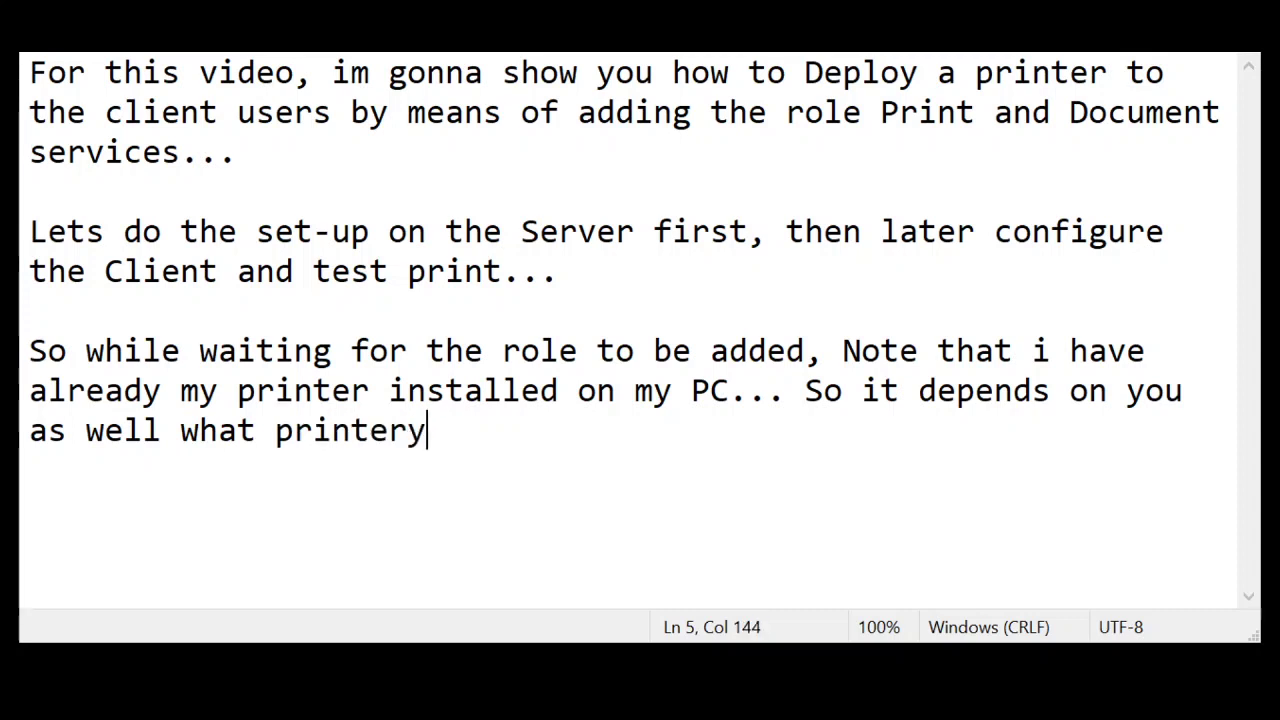
key(BackSpace)
text(you)
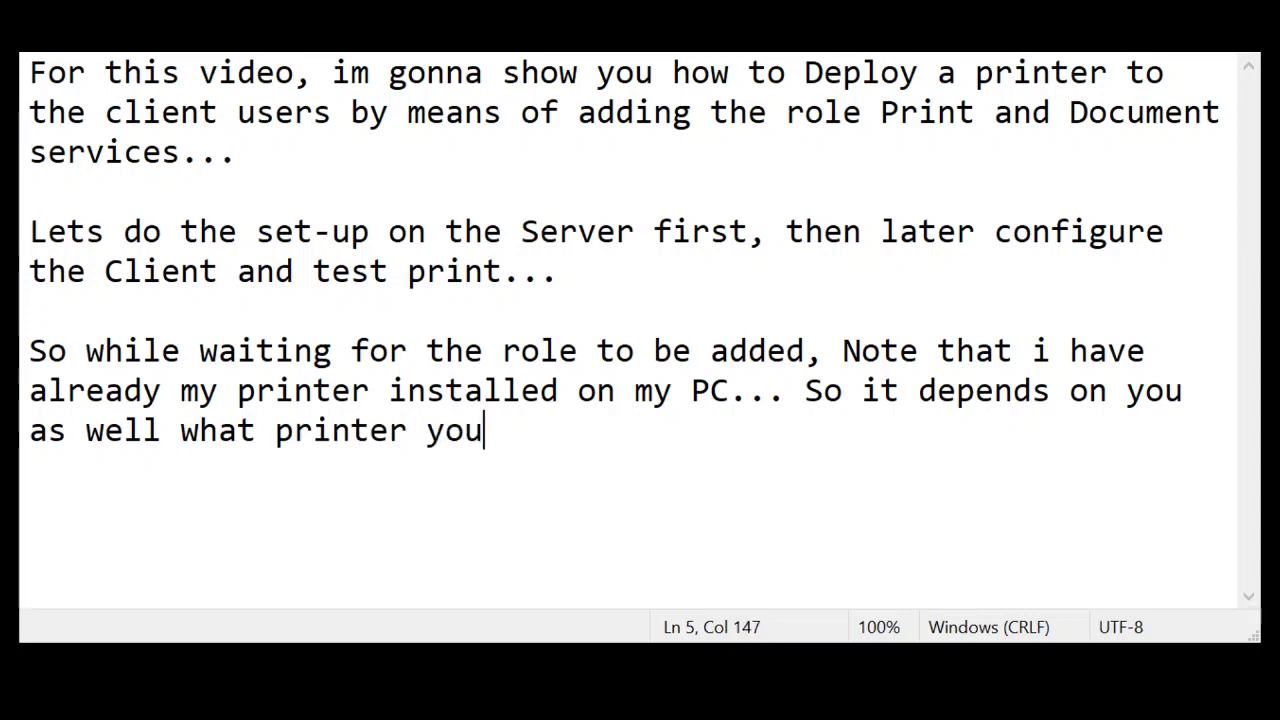
text( may have...)
key(Return)
key(Return)
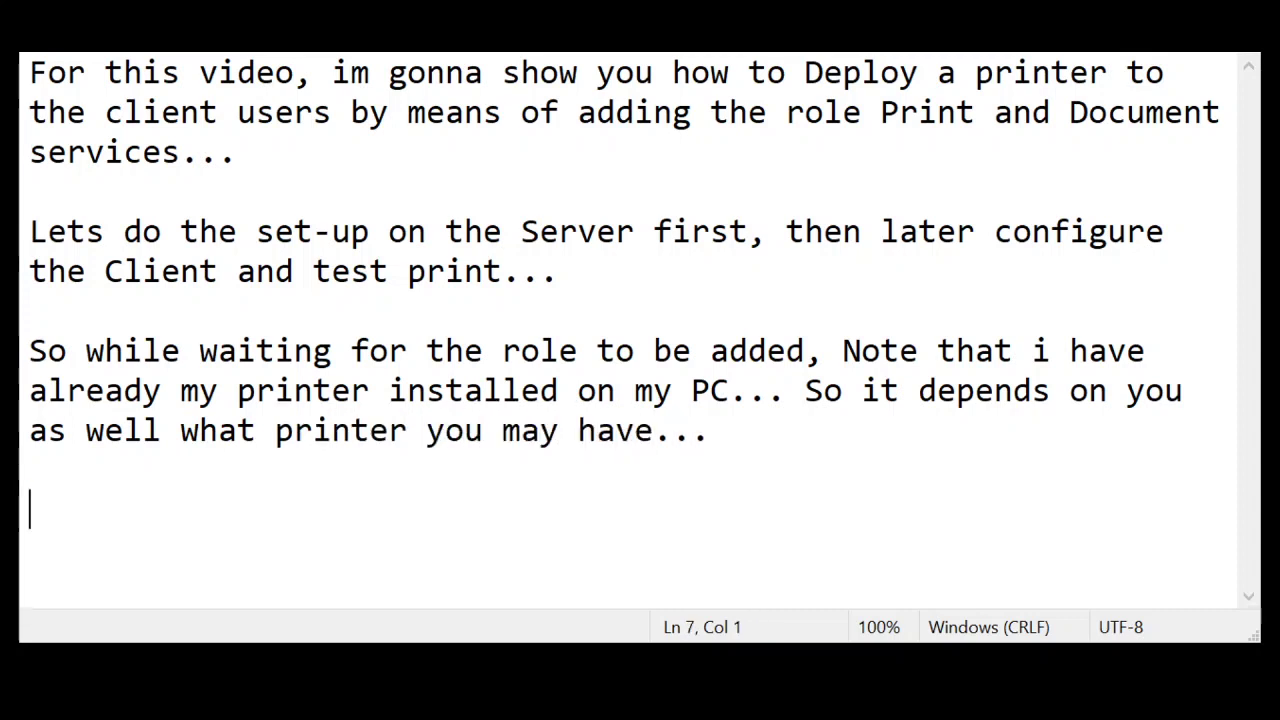
text(so lets proce)
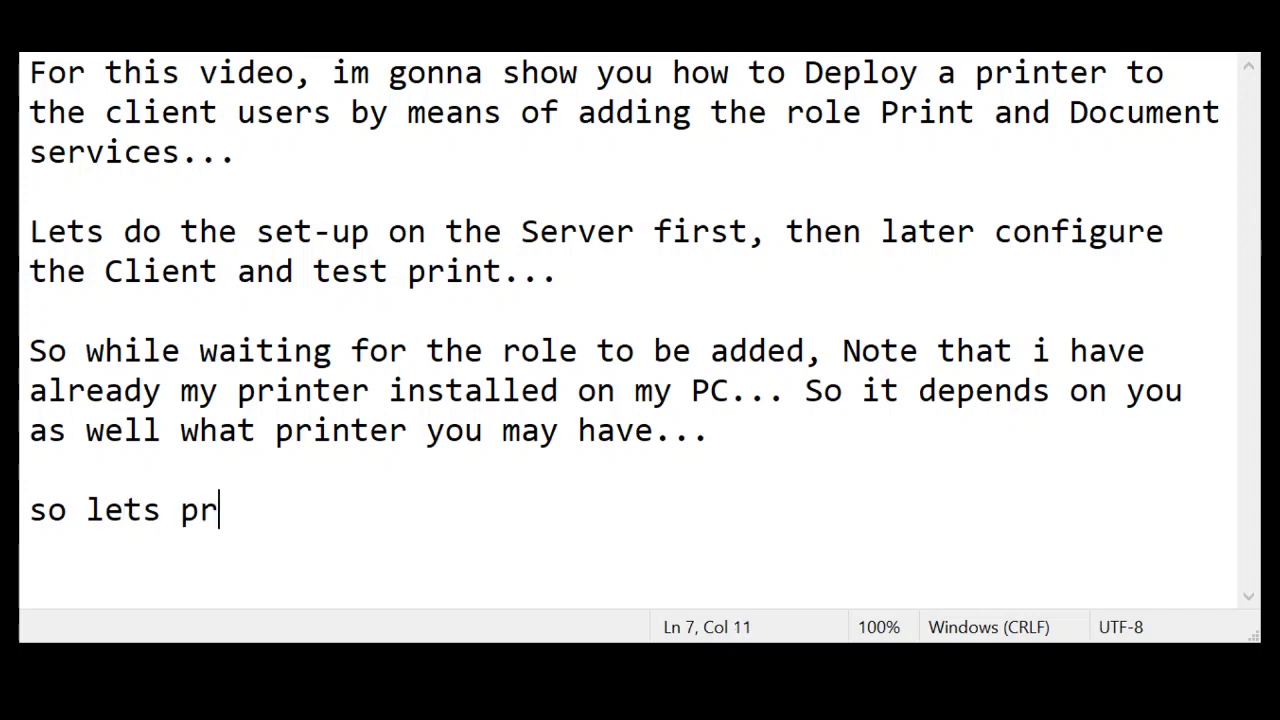
text(ed...)
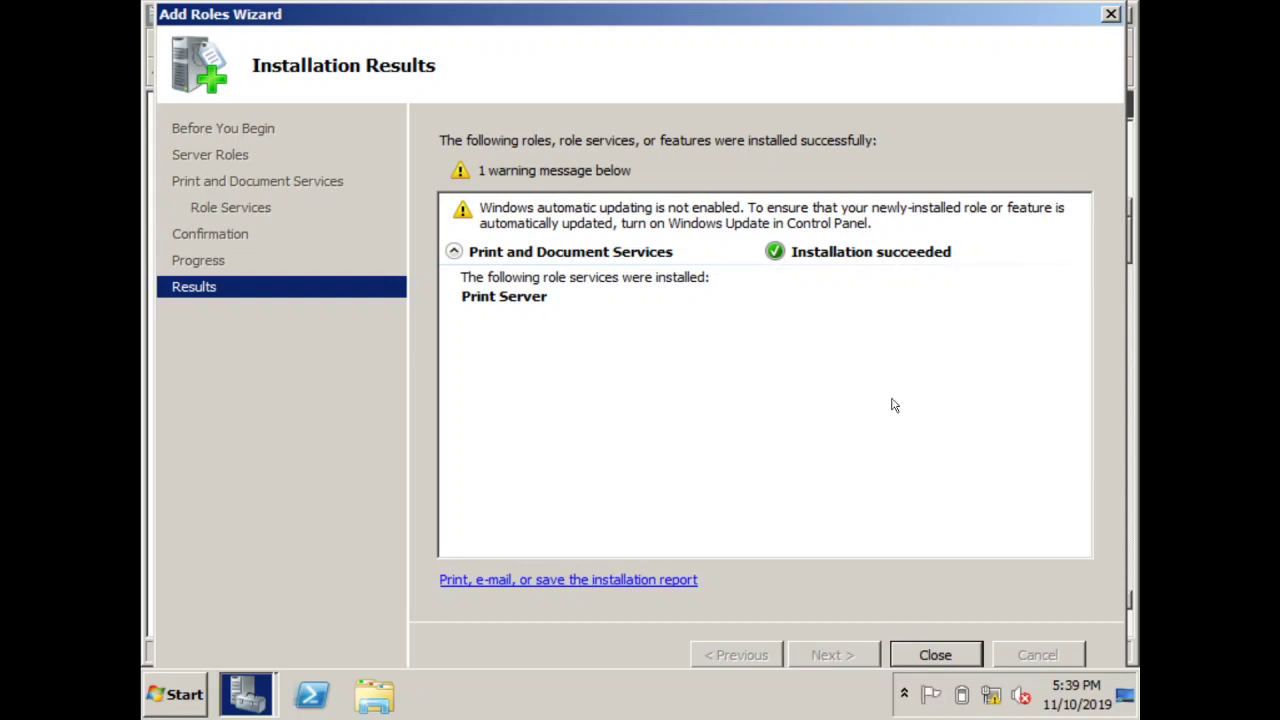
Close the finished installation results and dismiss the Server Manager error to view the Roles summary
click(933, 646)
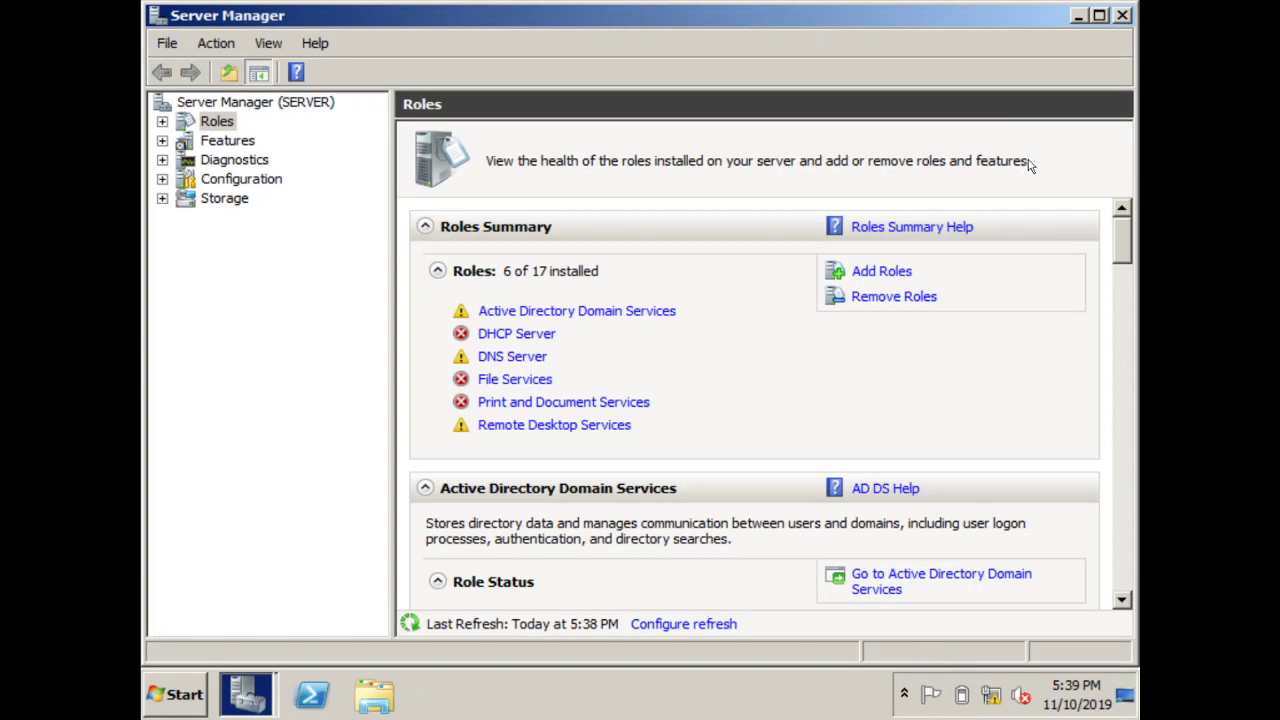
click(1124, 16)
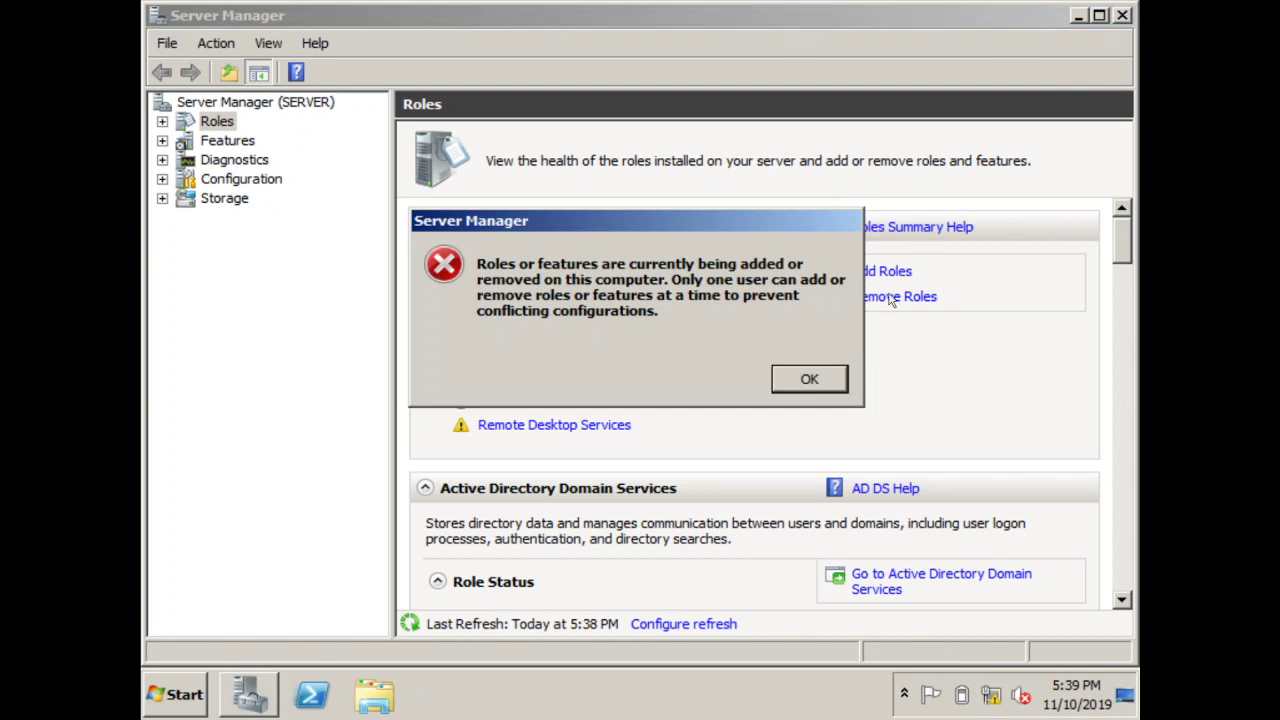
click(810, 379)
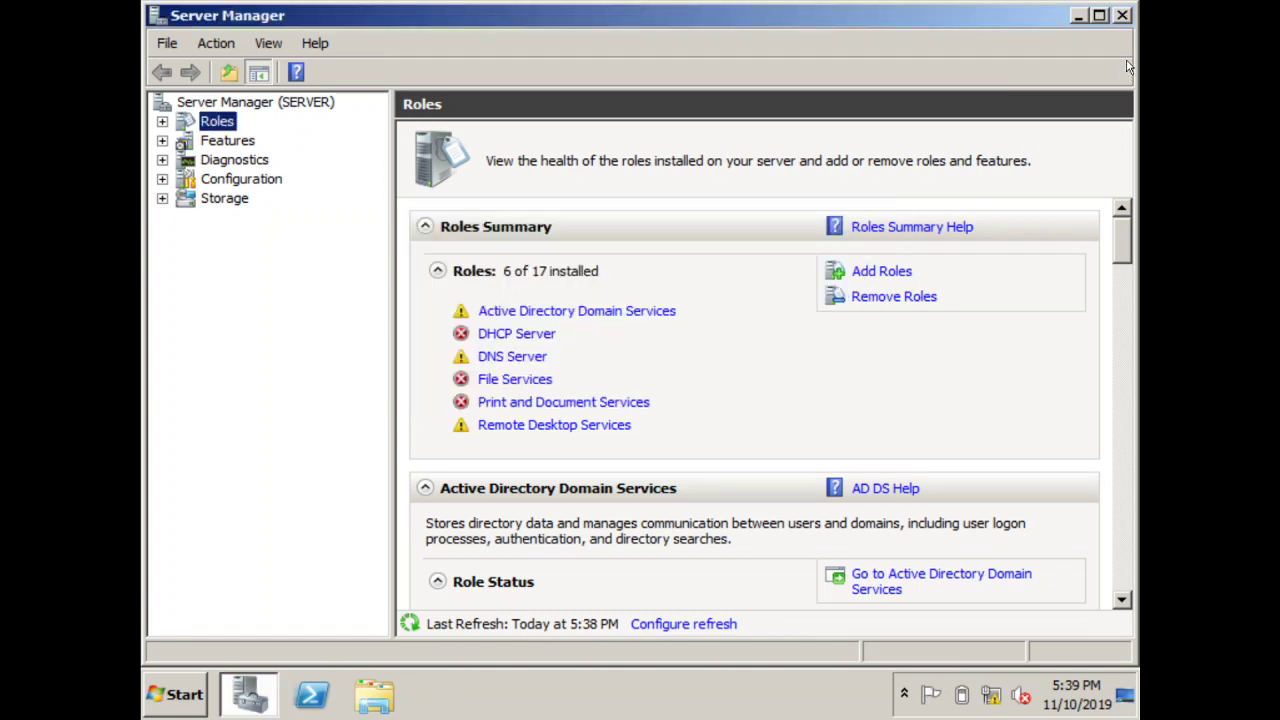
Close Server Manager, go to Control Panel's Devices and Printers, and select EPSON LX/FX Series
click(1124, 16)
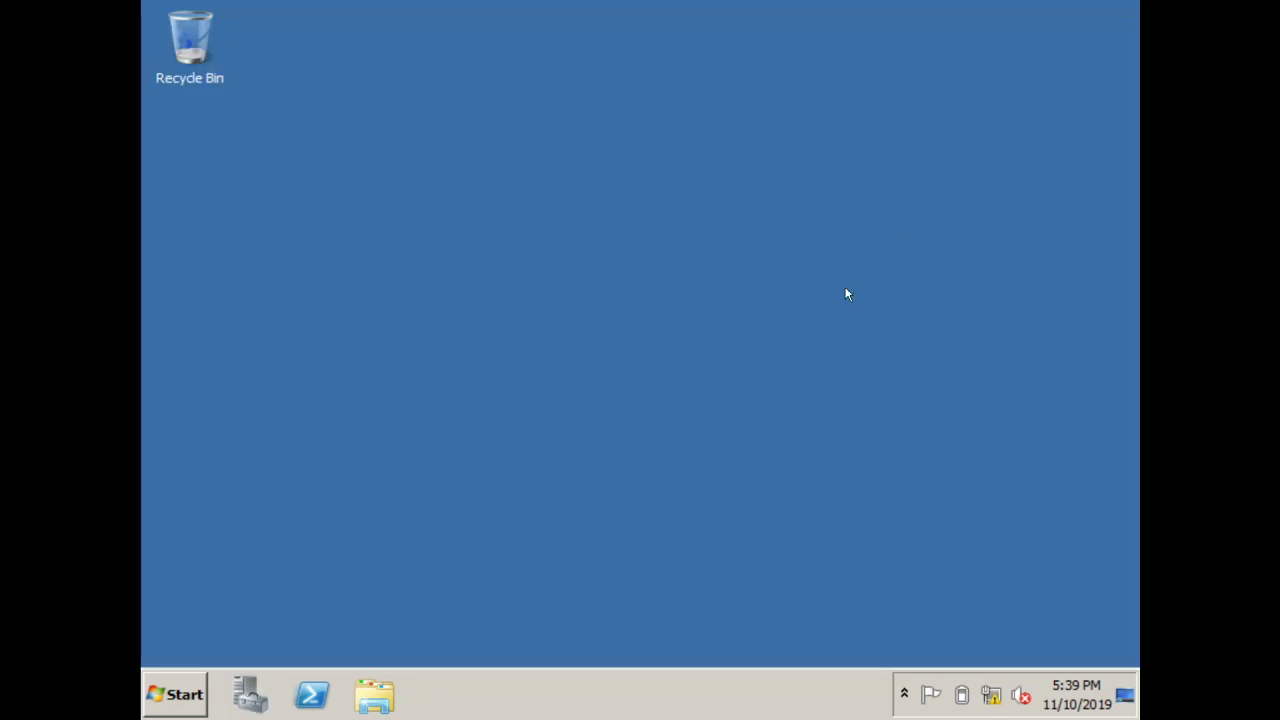
click(196, 694)
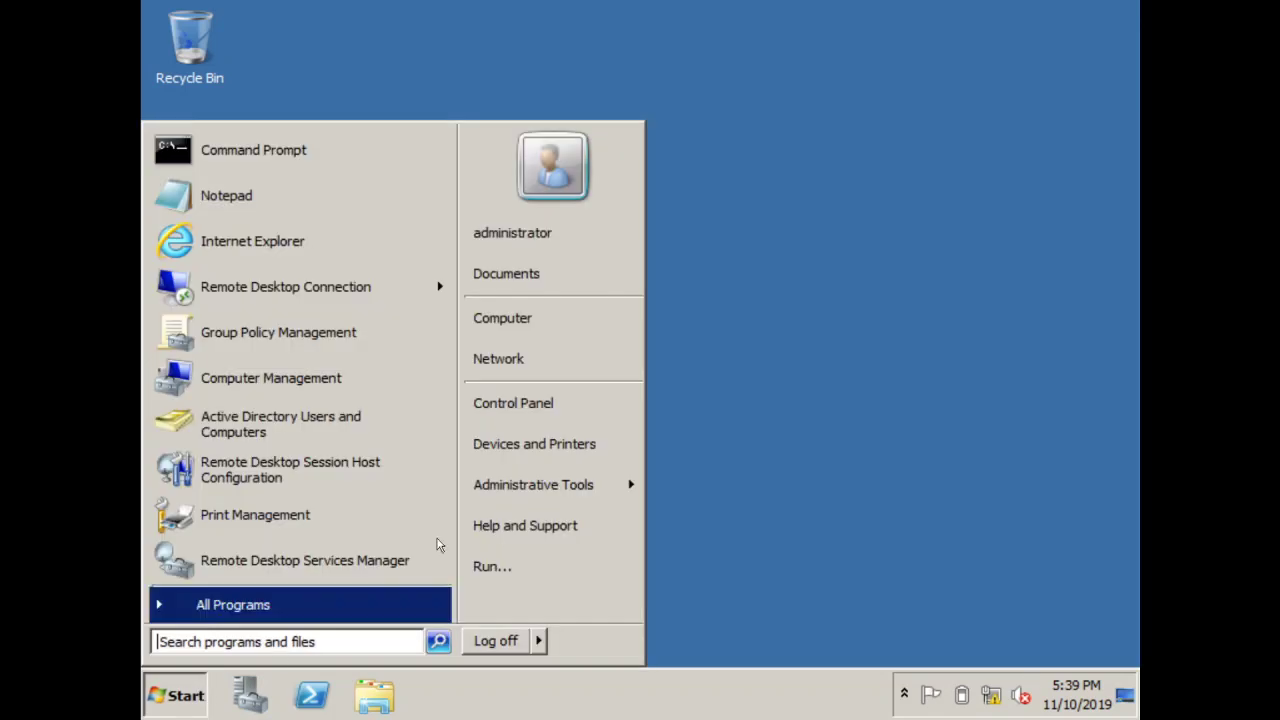
click(574, 408)
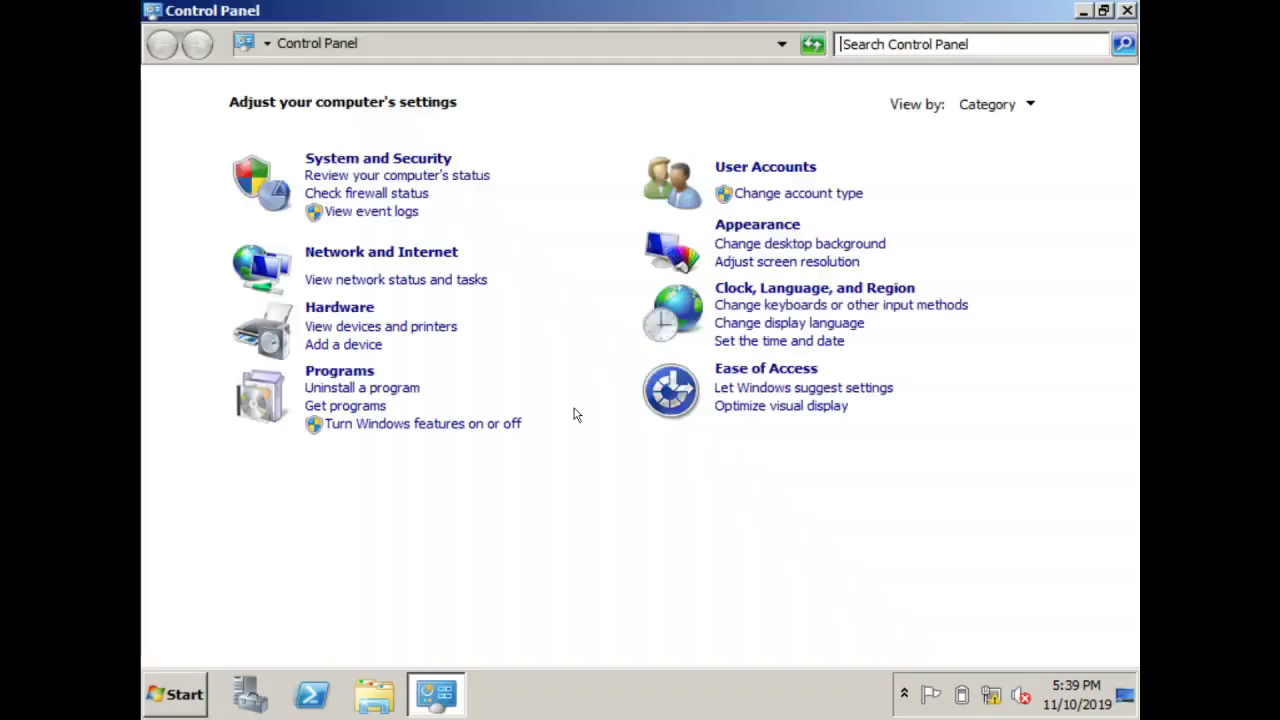
click(336, 309)
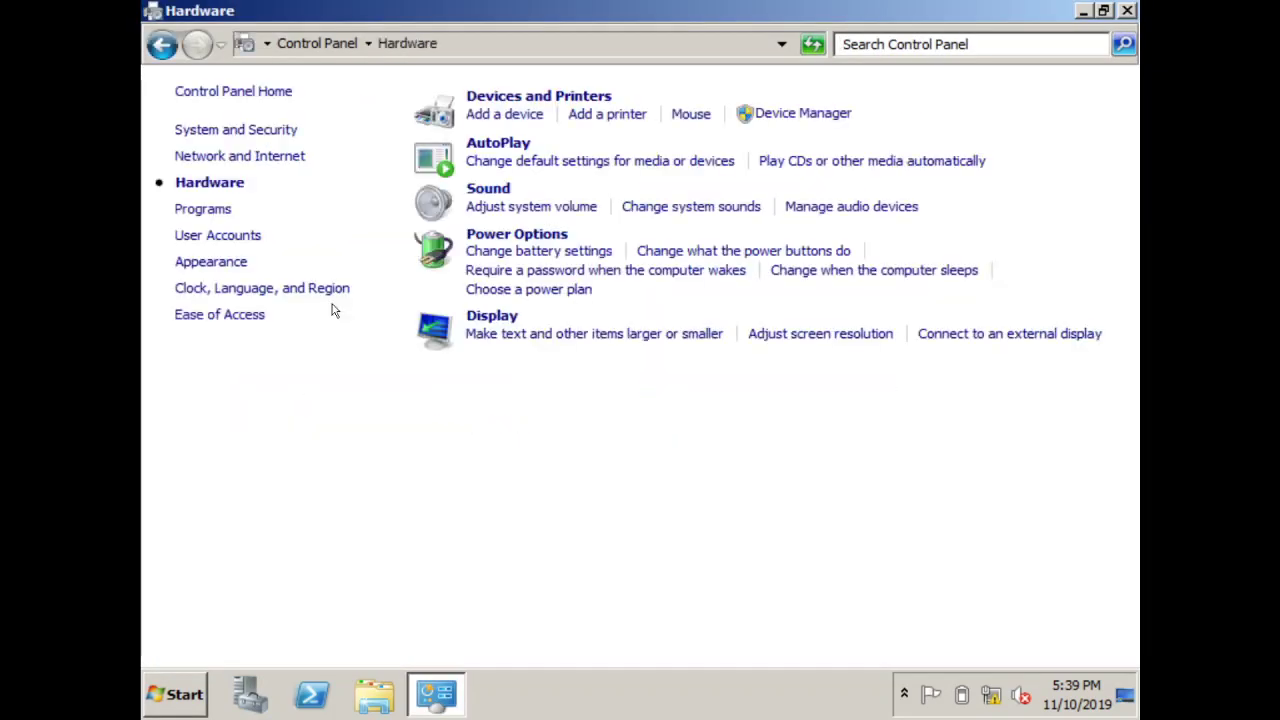
click(548, 100)
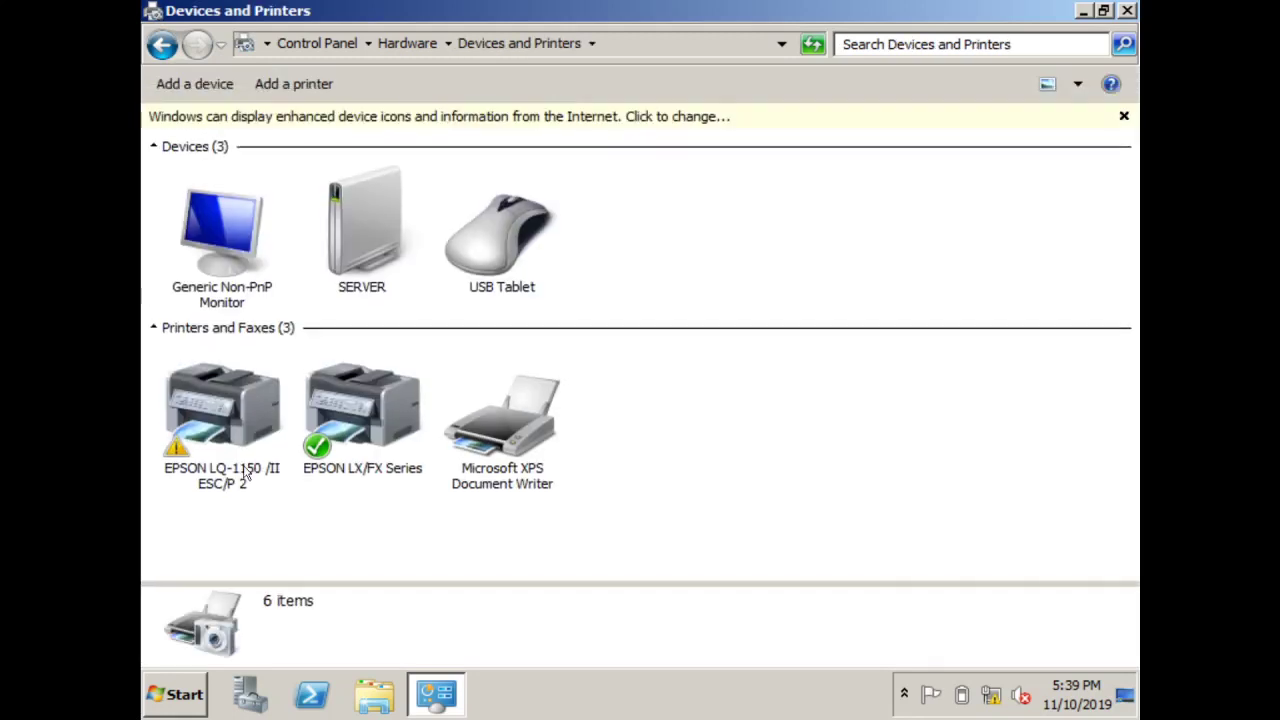
click(380, 410)
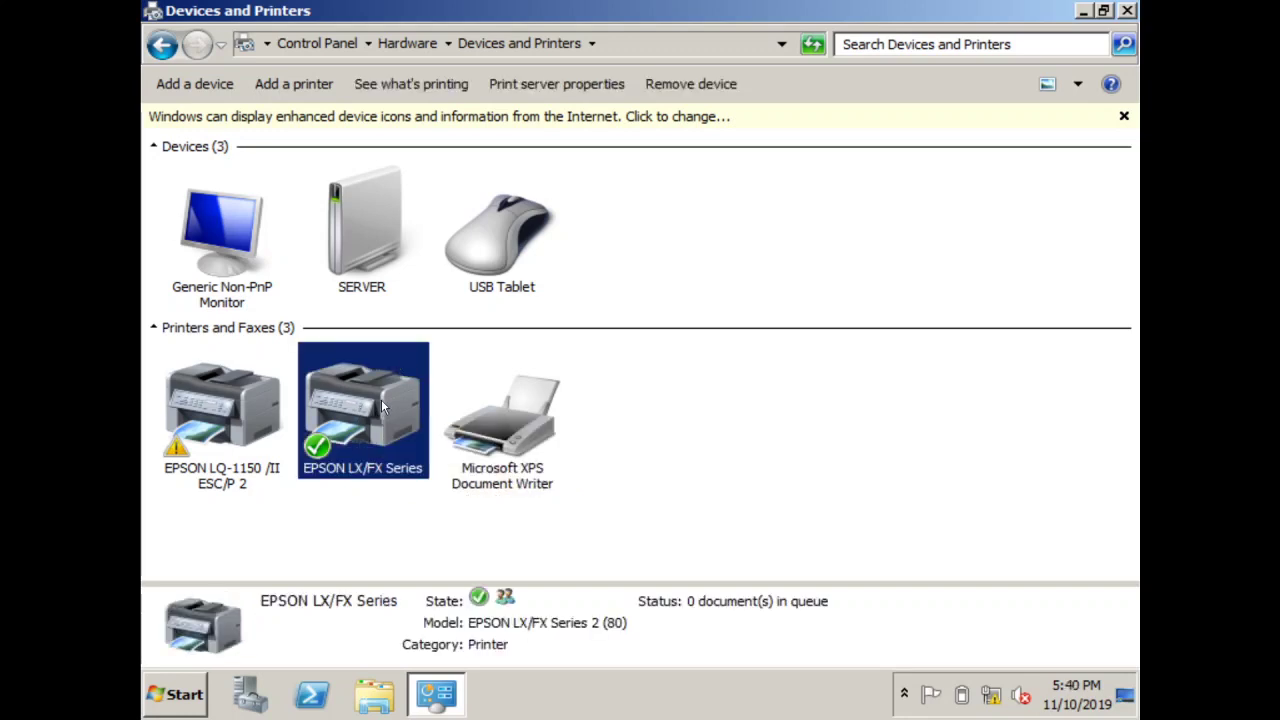
Set the EPSON LX/FX Series printer to 'List in the directory' and view its Security permissions
right_click(381, 399)
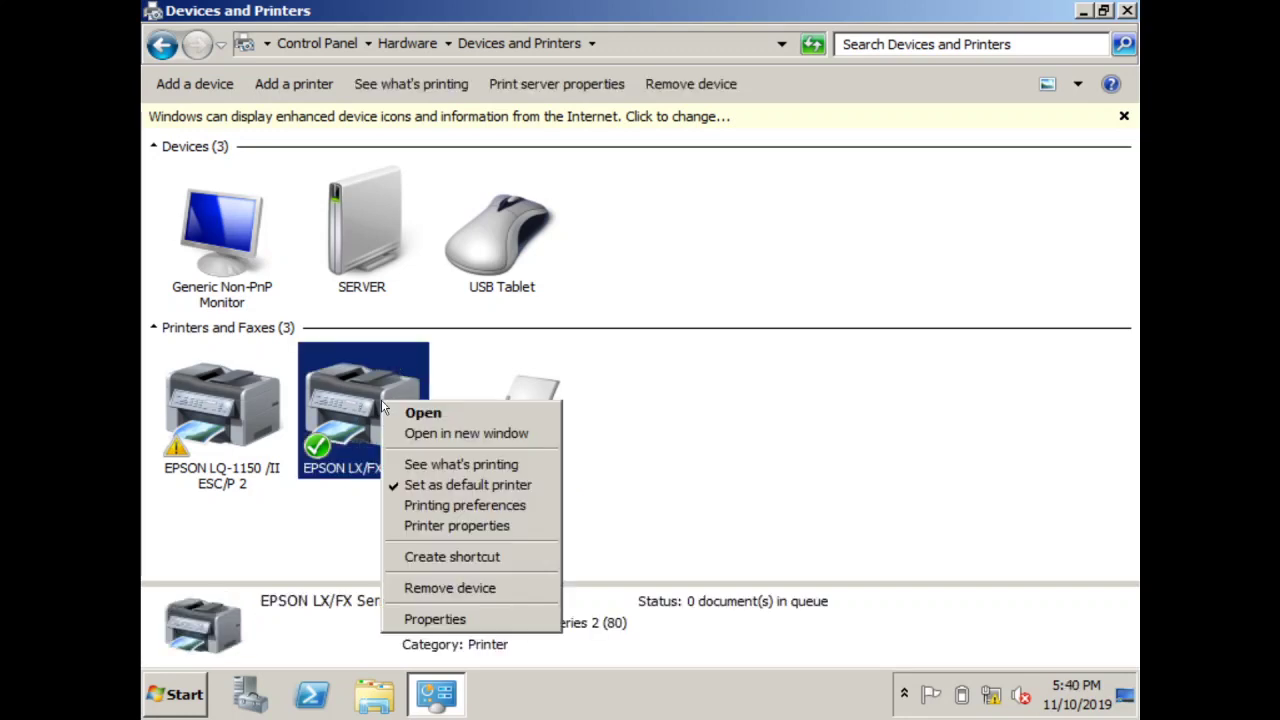
click(502, 531)
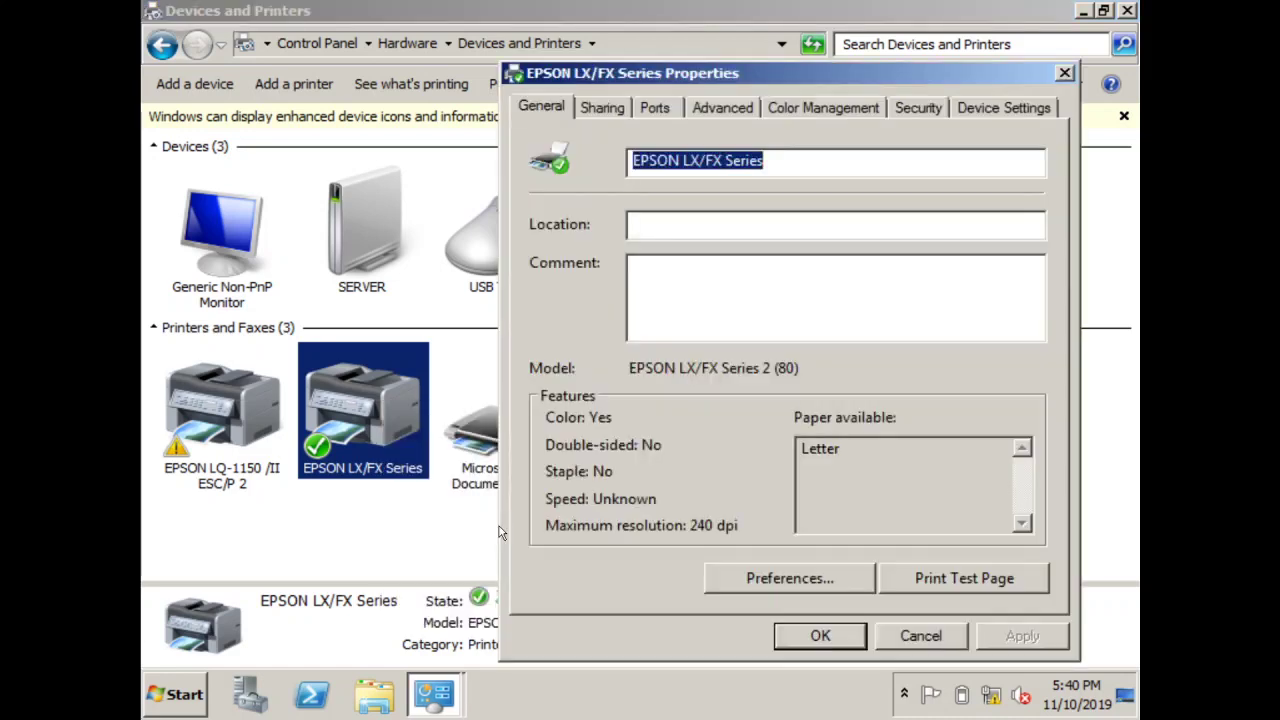
click(603, 108)
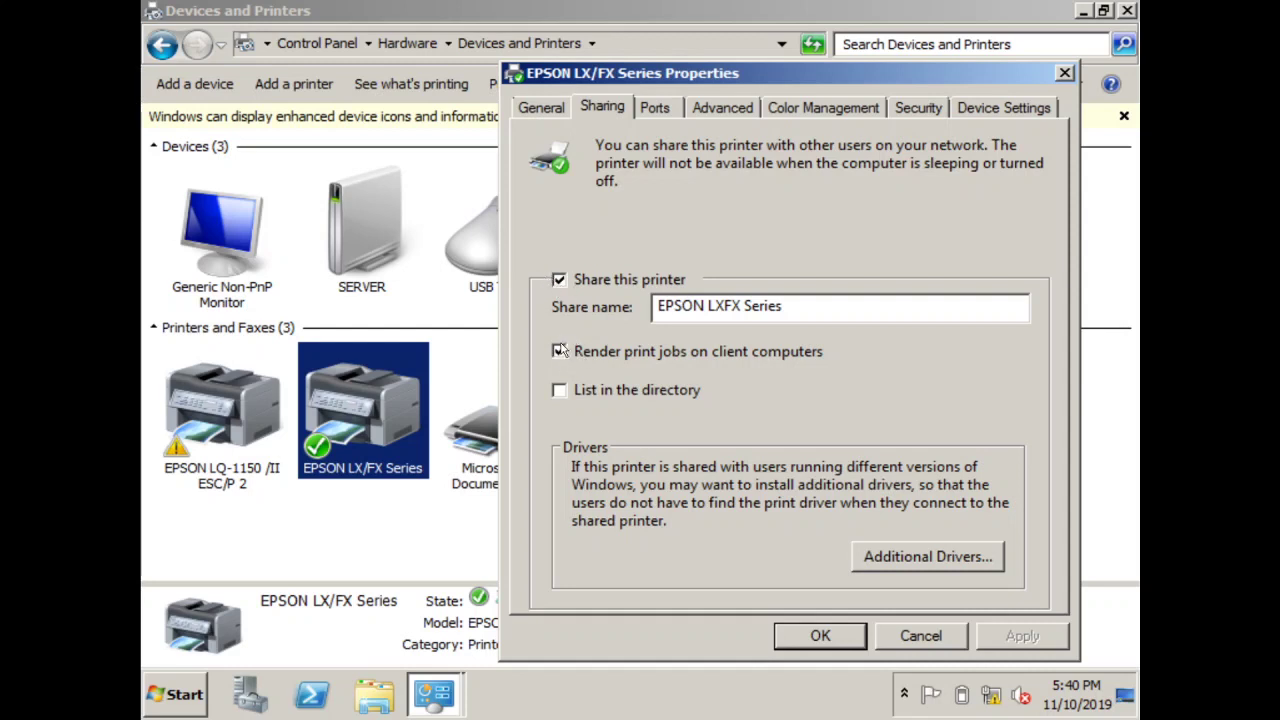
click(560, 391)
click(928, 108)
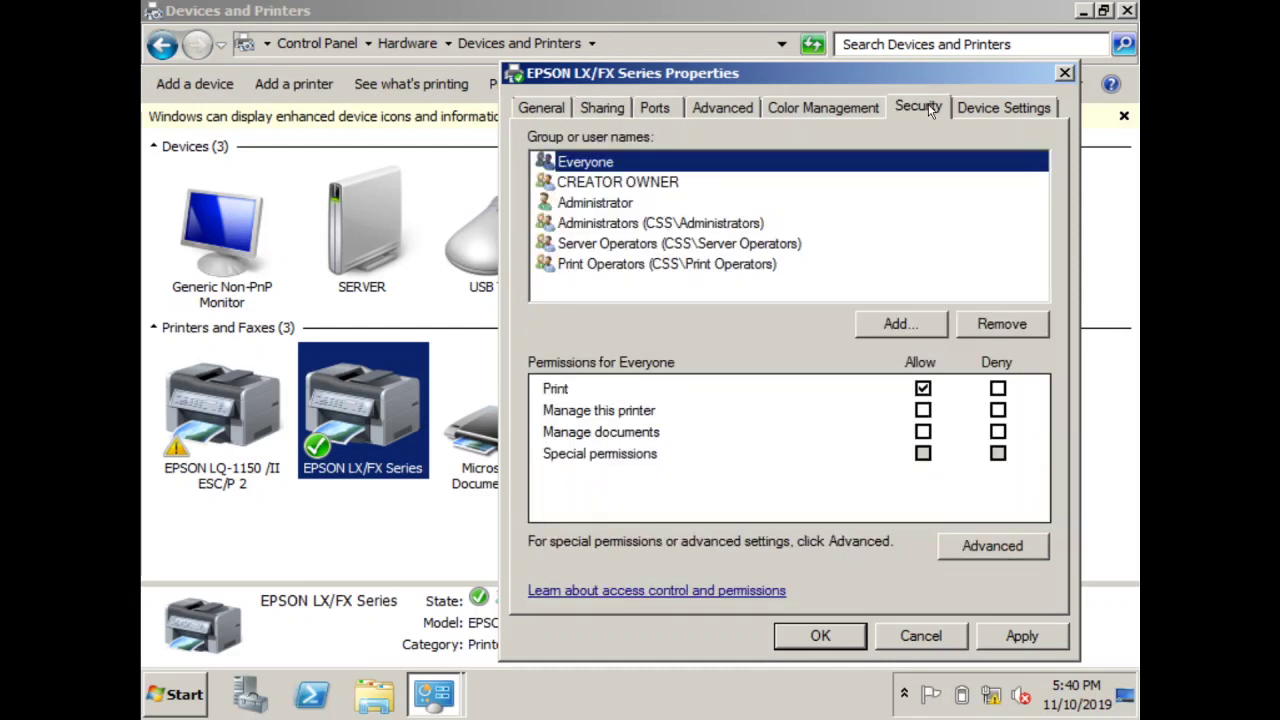
Add two individual user accounts to the EPSON LX/FX Series printer's security permissions
click(920, 324)
text(rit)
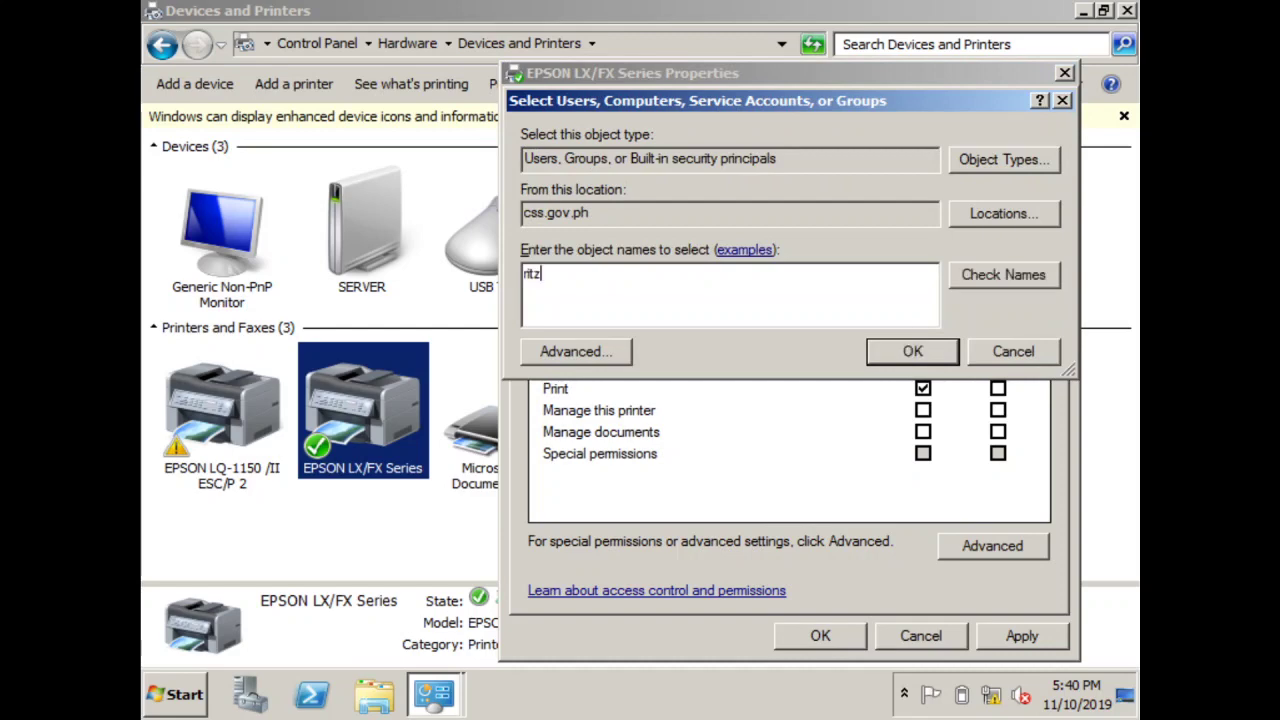
text(z)
key(Return)
text(mariel)
key(Return)
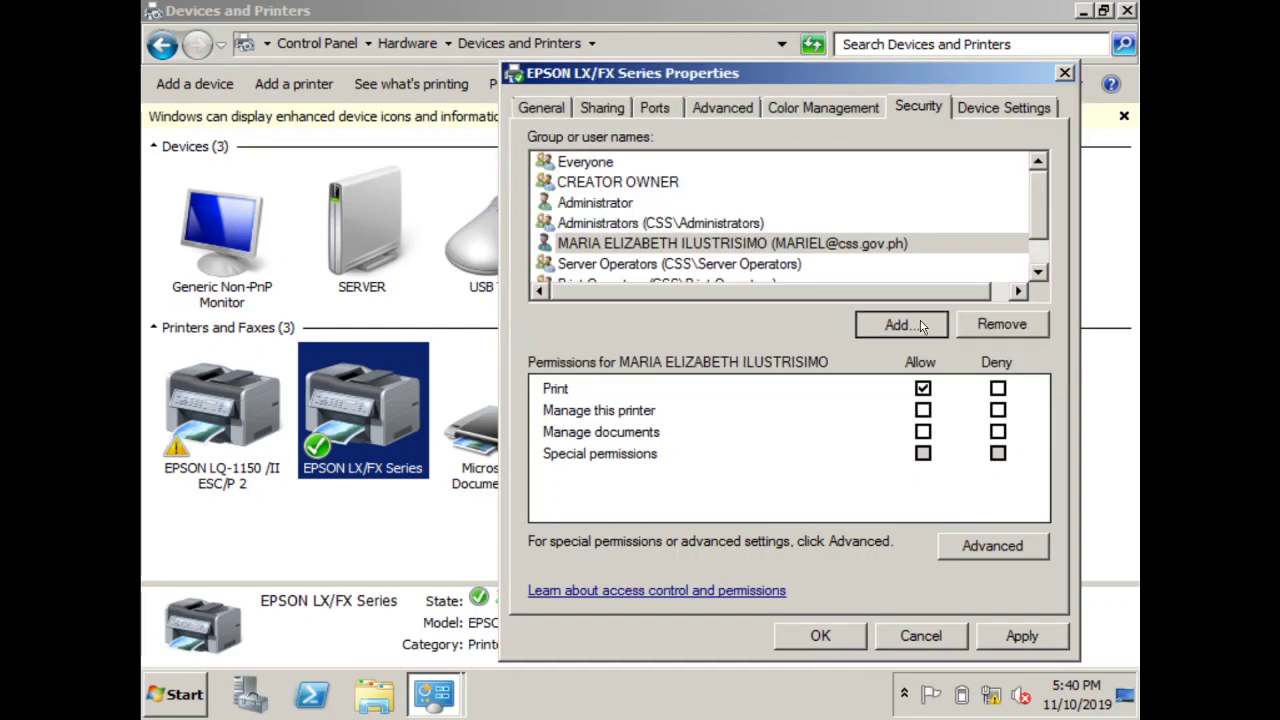
Search for 'domain' and add the Domain Users group to the printer's permissions
click(894, 323)
text(domain)
key(Return)
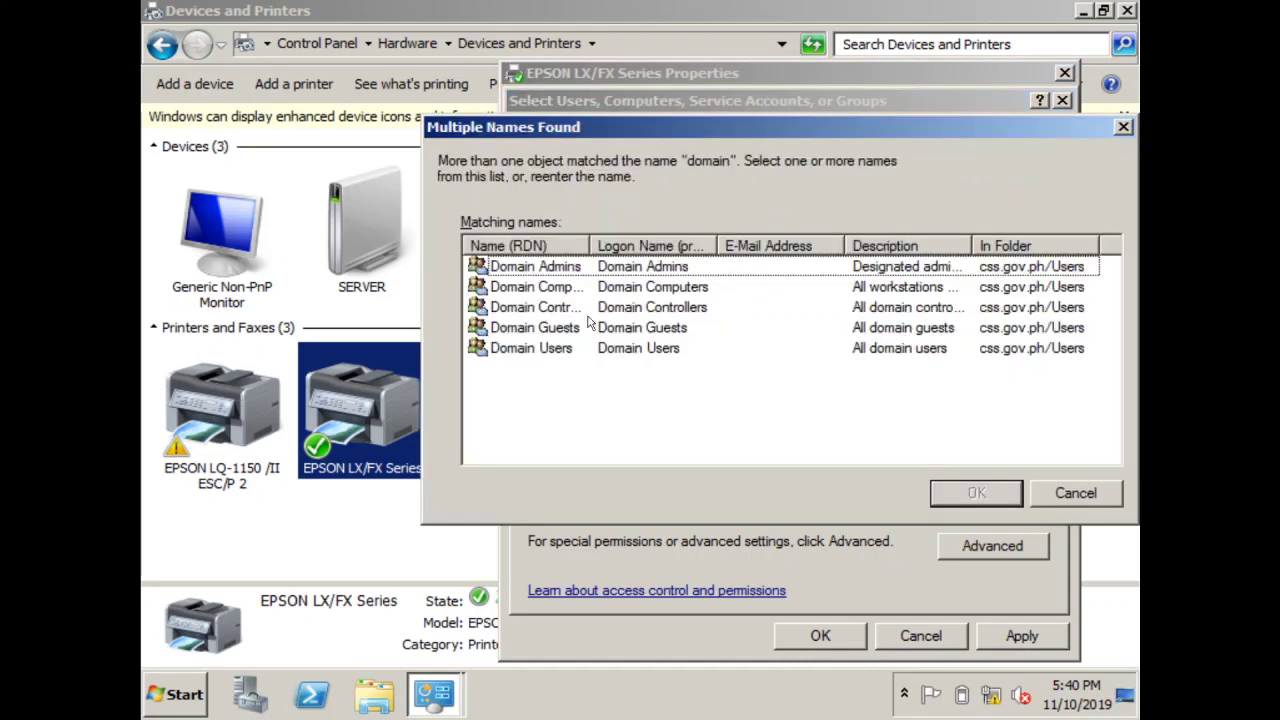
click(566, 349)
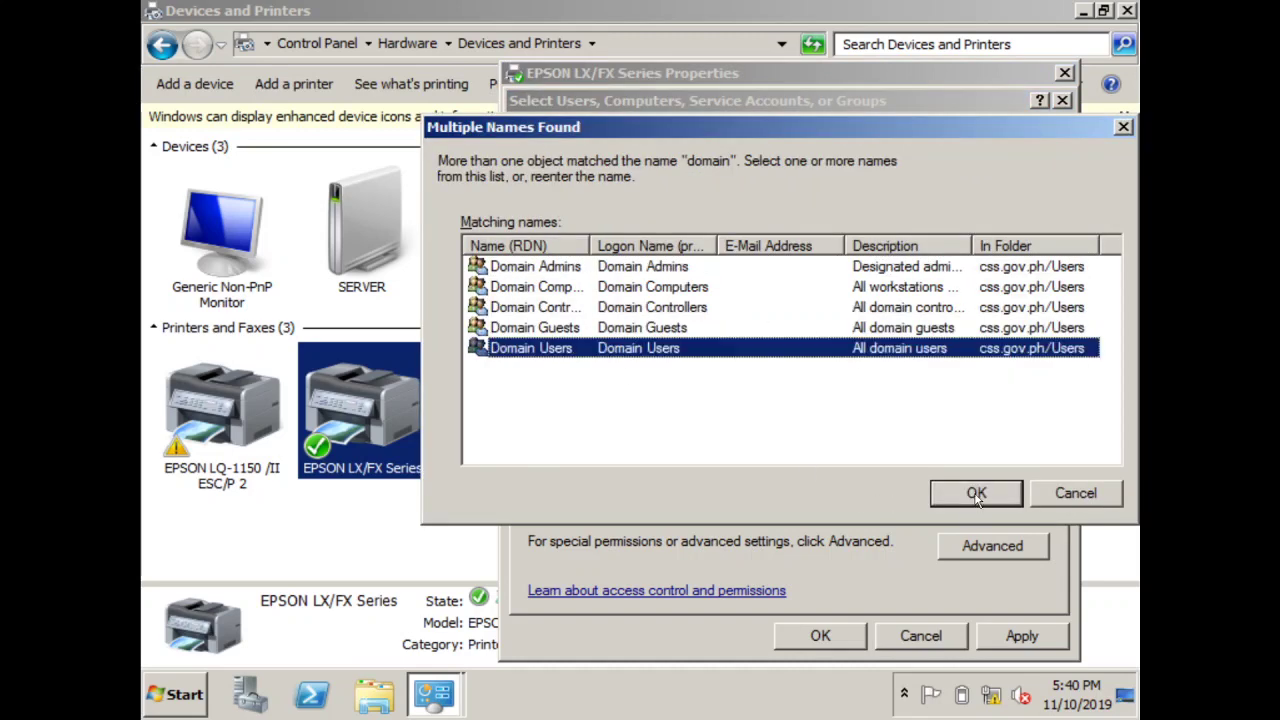
click(977, 496)
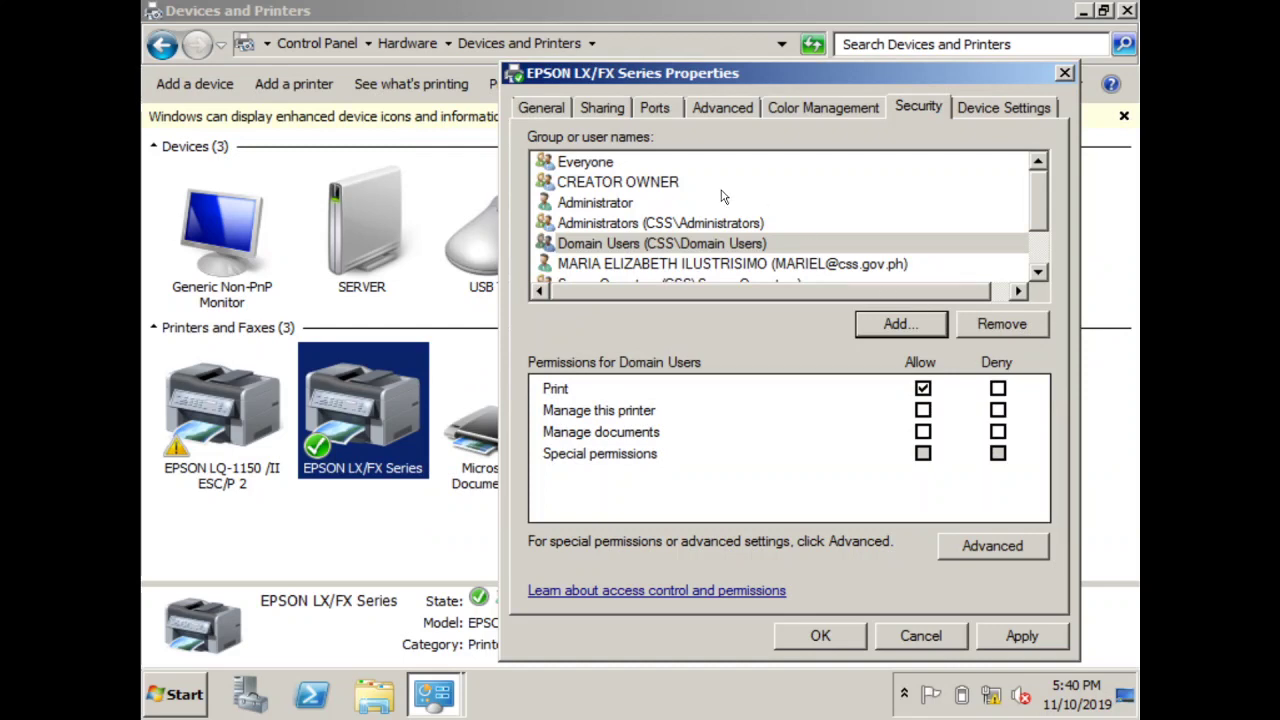
Allow Everyone to manage the printer and documents, and CREATOR OWNER to print and manage the printer
click(630, 165)
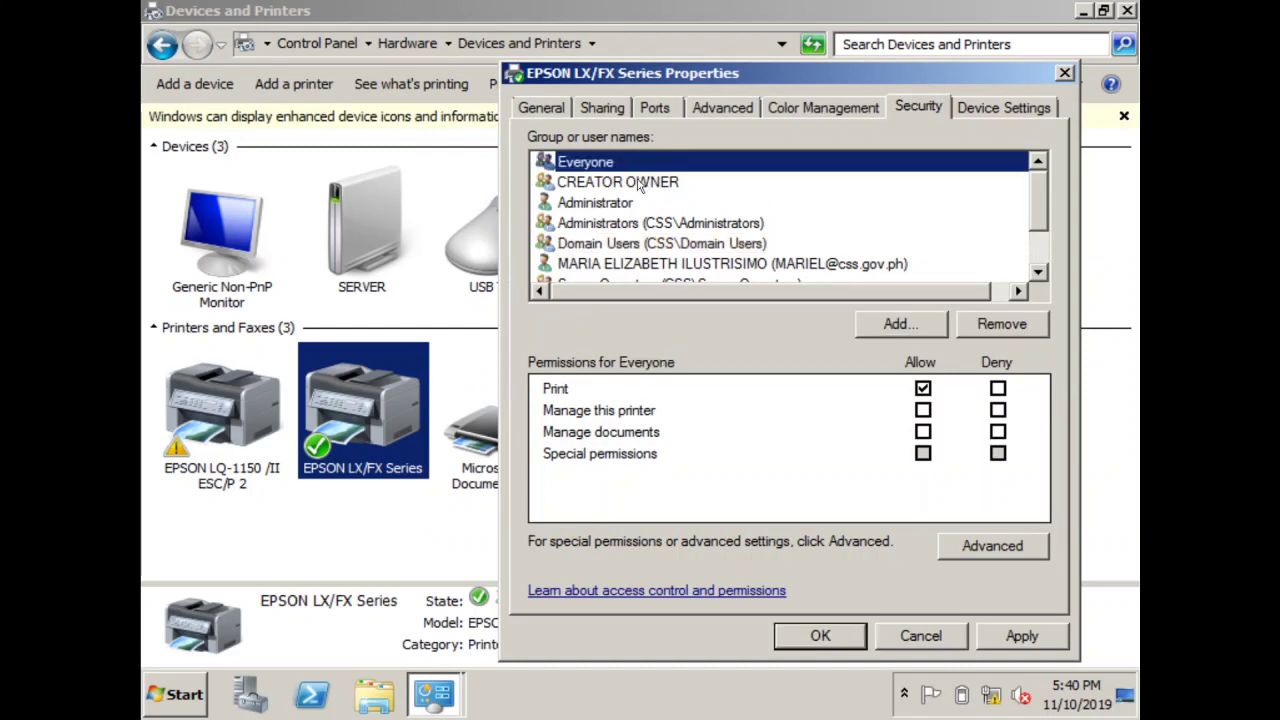
click(922, 410)
click(922, 432)
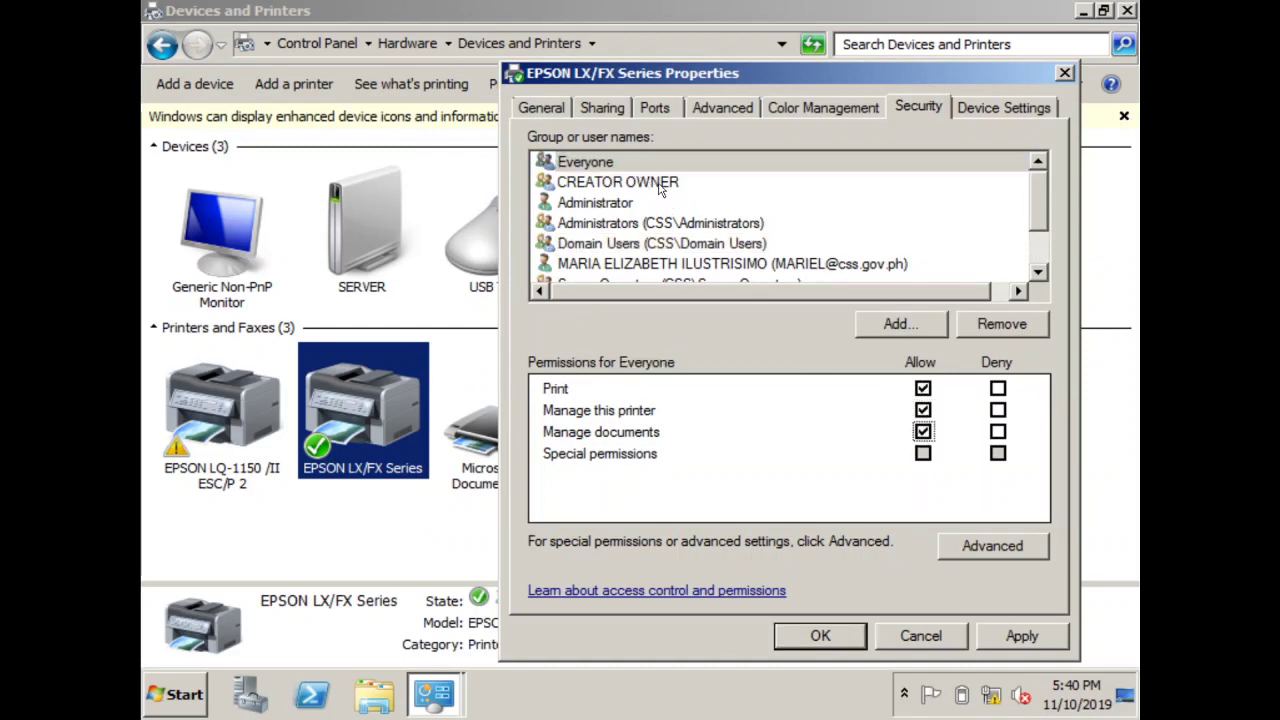
click(660, 187)
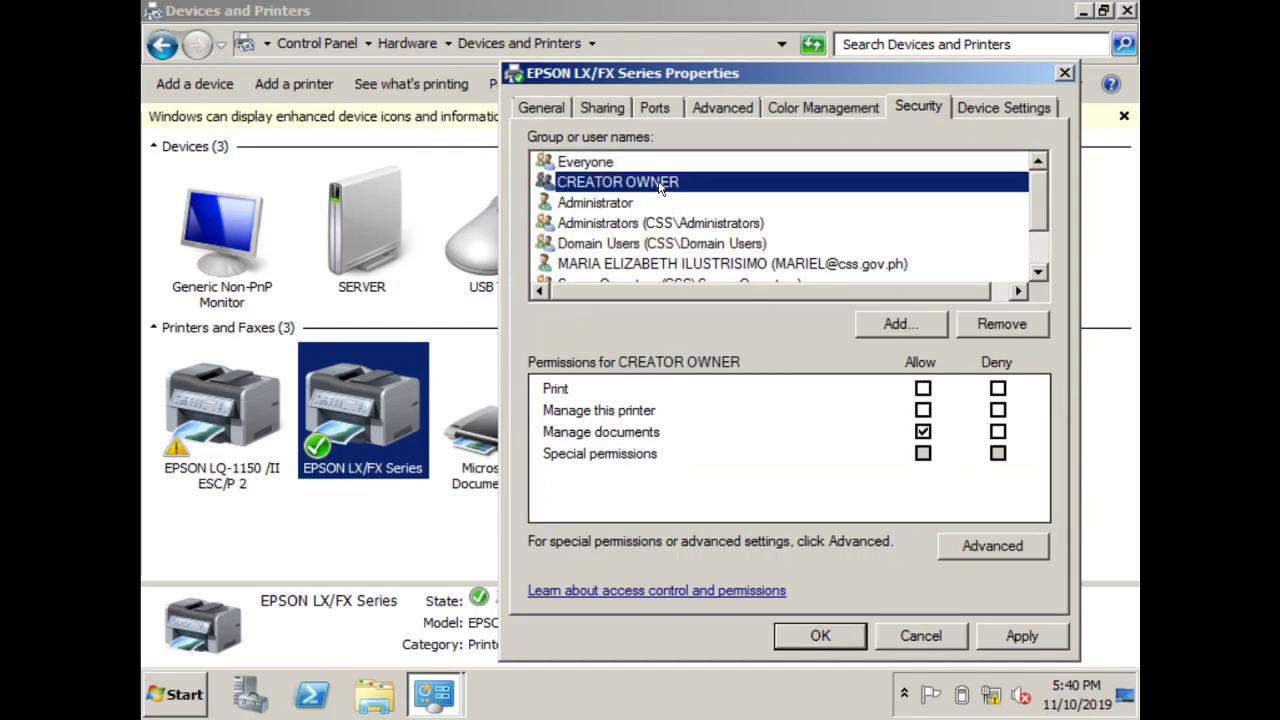
click(922, 388)
click(922, 410)
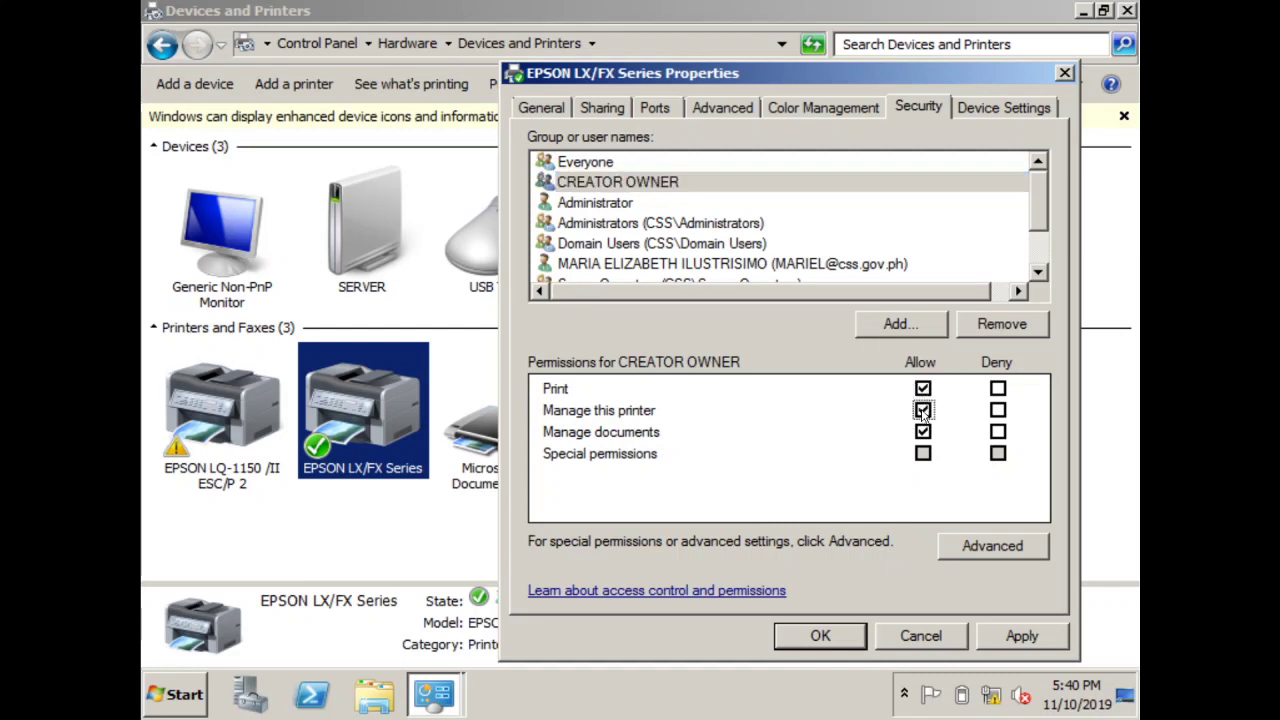
Allow Domain Users the Manage this printer and Manage documents permissions
click(628, 204)
click(760, 226)
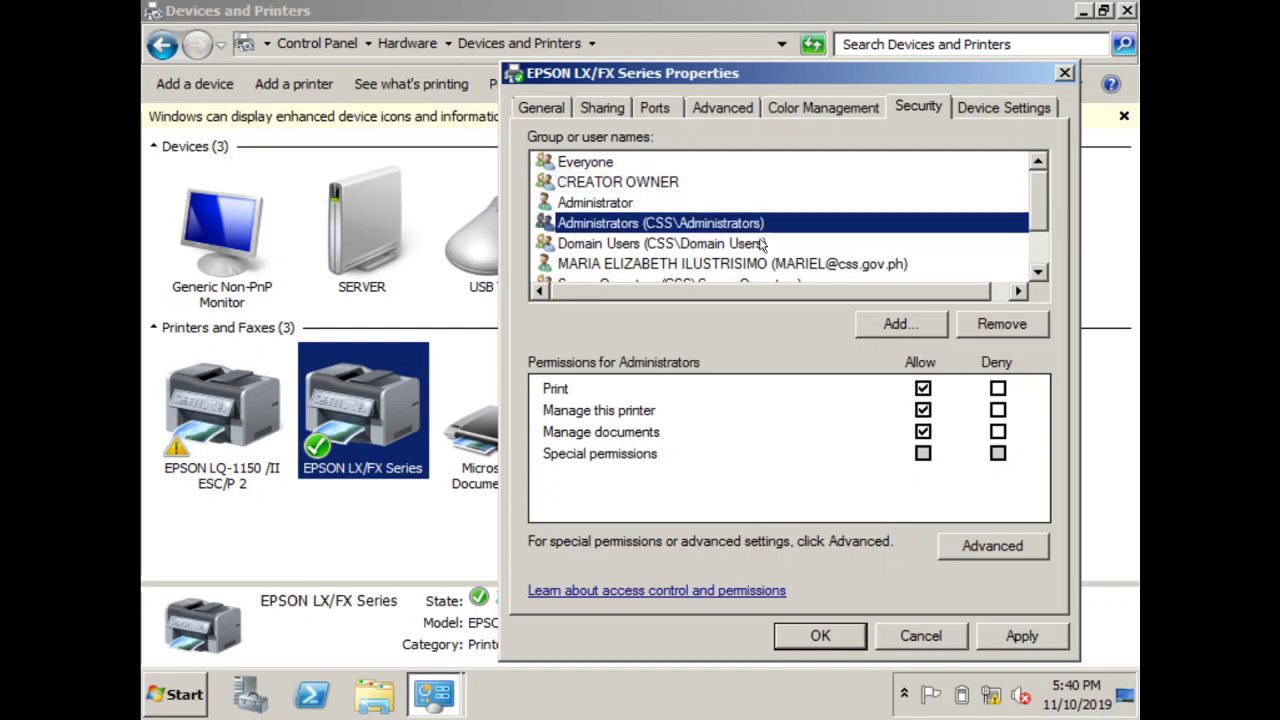
click(760, 245)
click(775, 266)
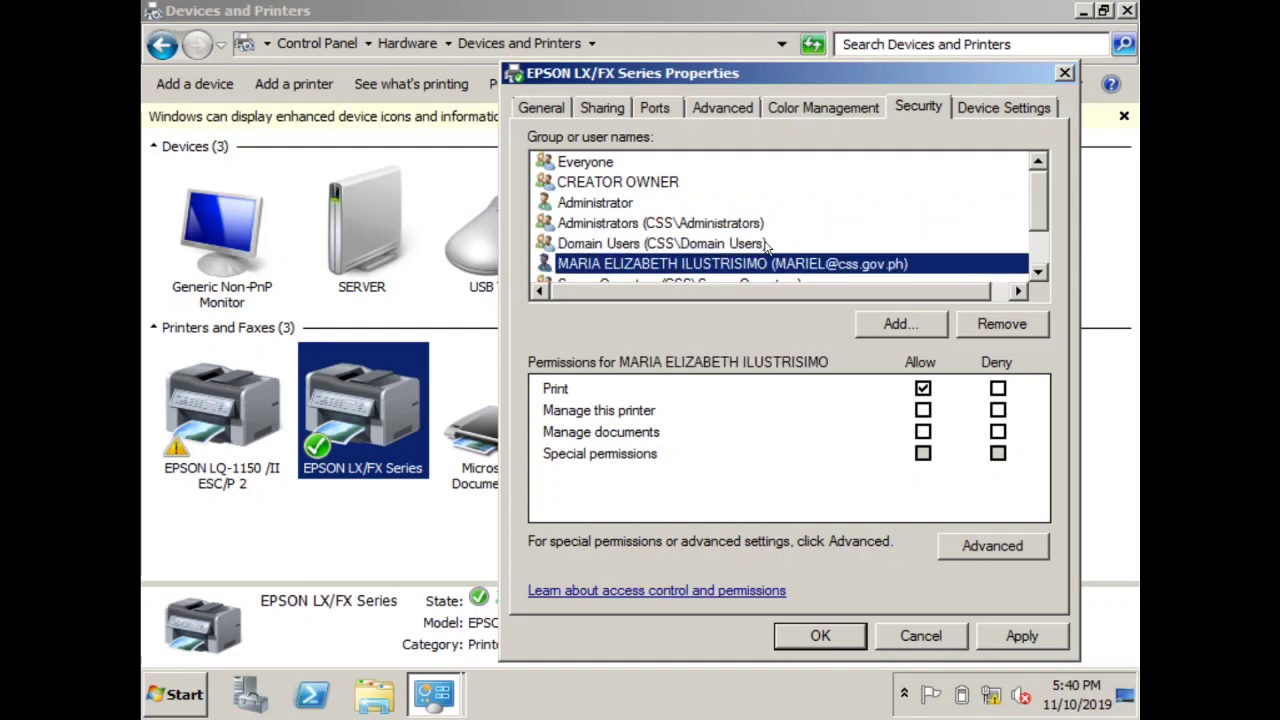
click(768, 246)
click(922, 411)
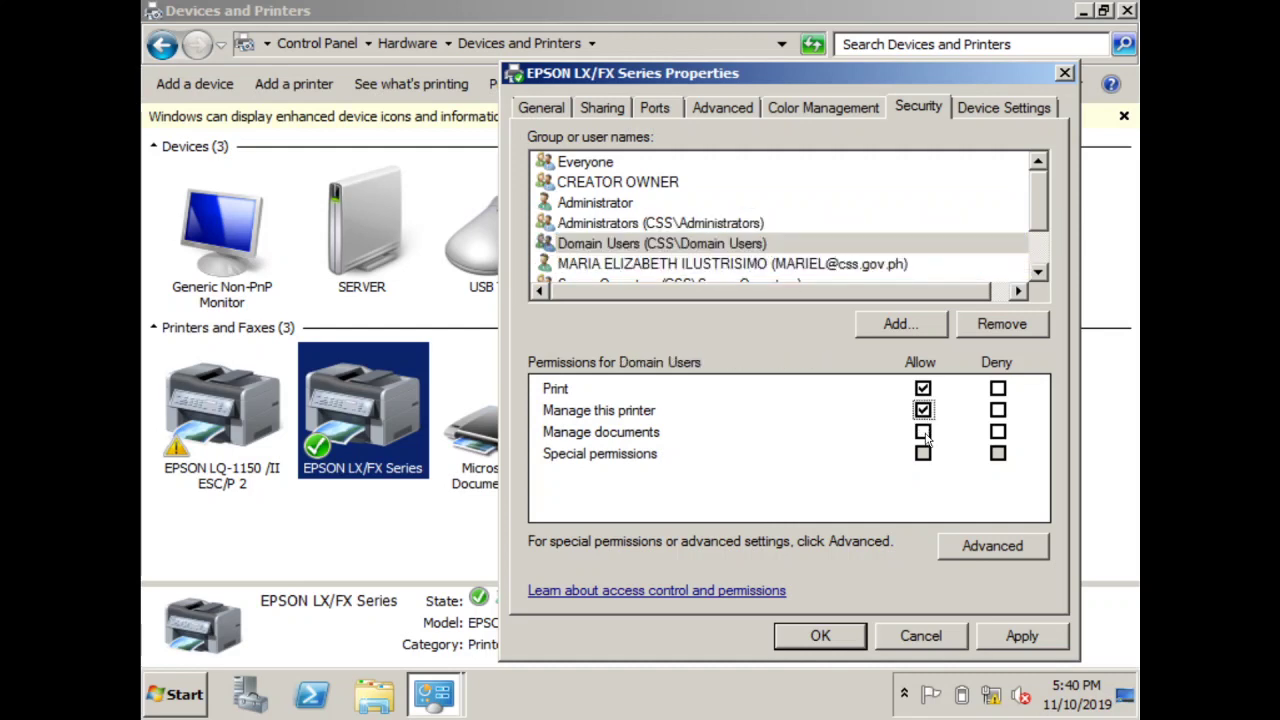
click(923, 433)
Allow both individual users Manage this printer and Manage documents, then apply and close the properties
click(845, 266)
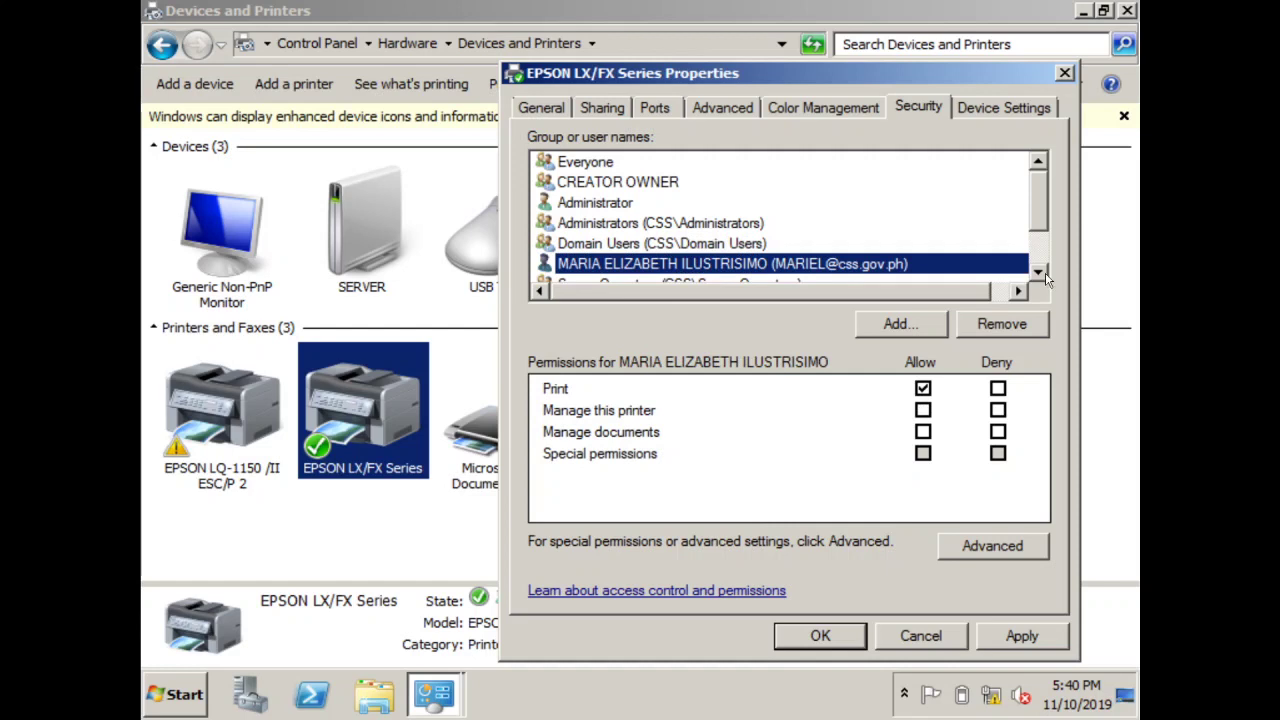
scroll(1046, 278, down, 1)
click(922, 410)
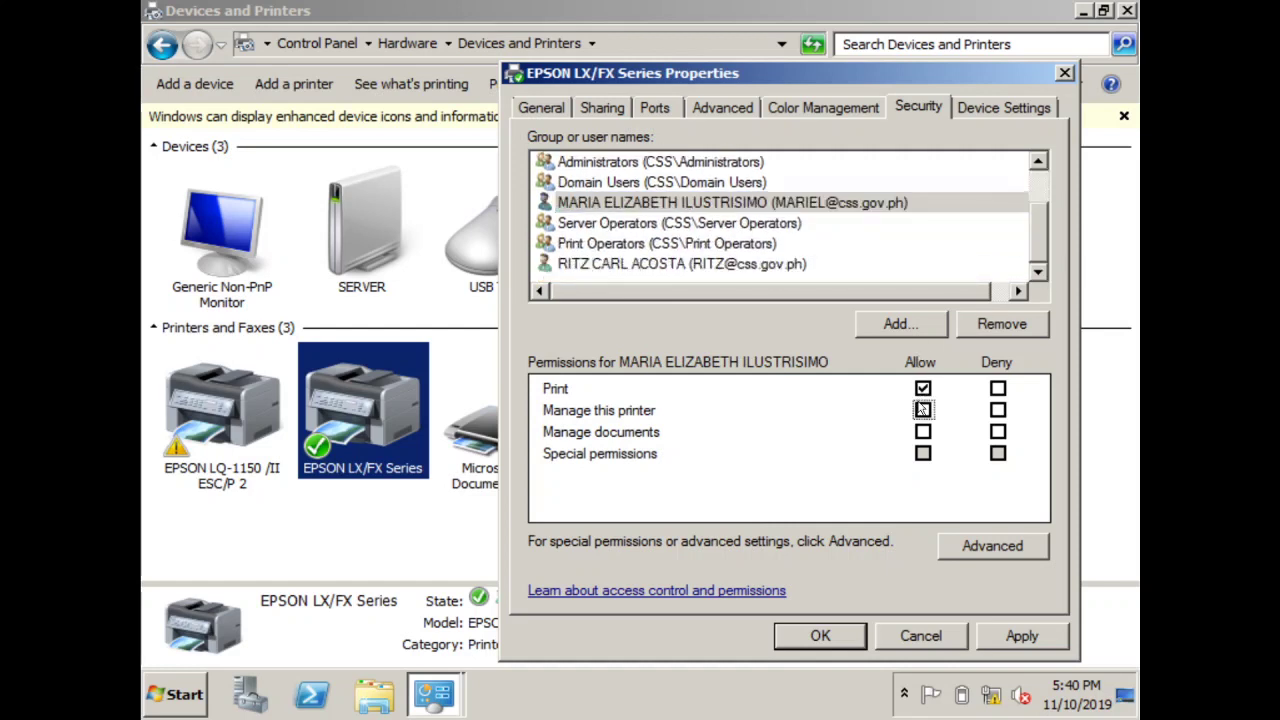
click(922, 410)
click(922, 432)
click(768, 230)
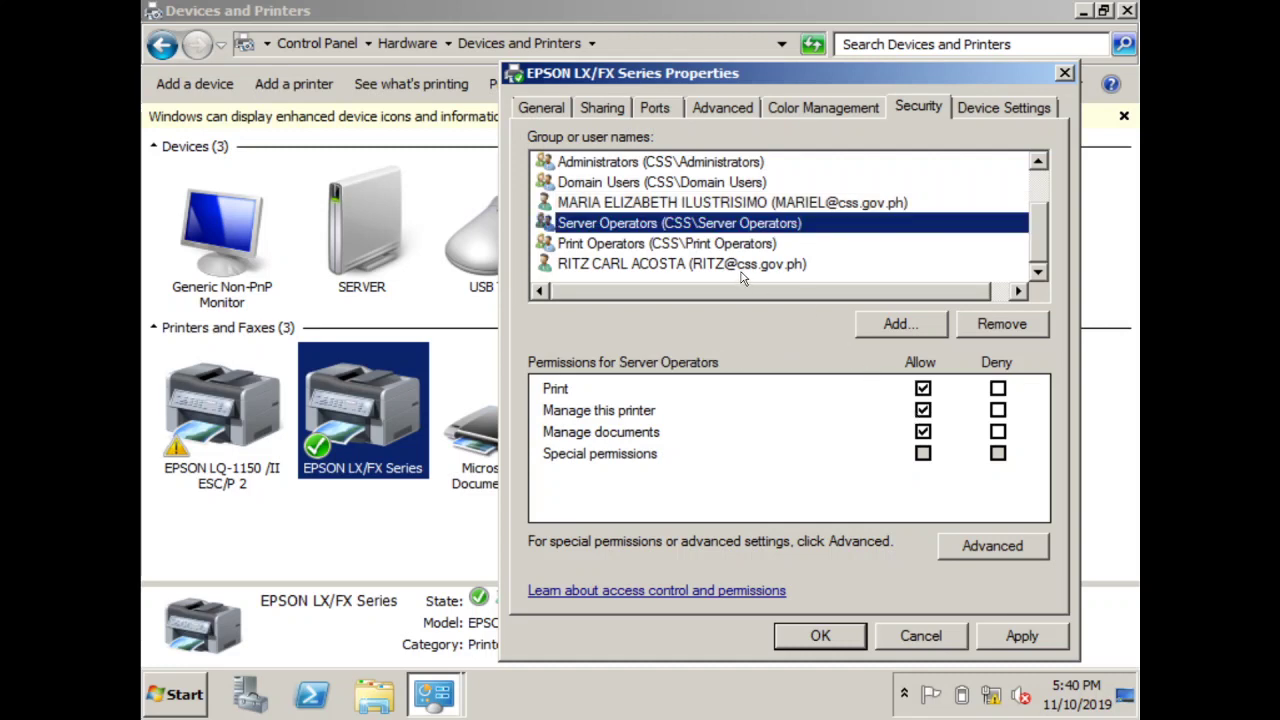
click(734, 245)
click(734, 265)
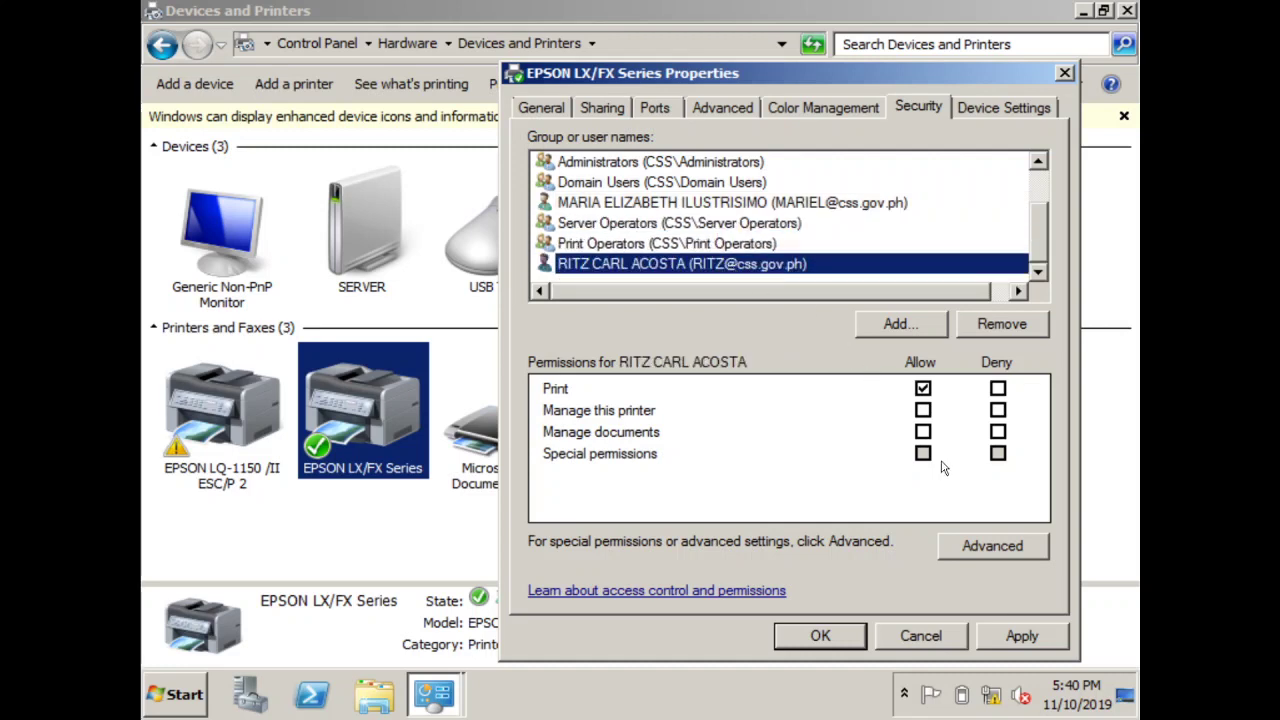
click(922, 410)
click(923, 432)
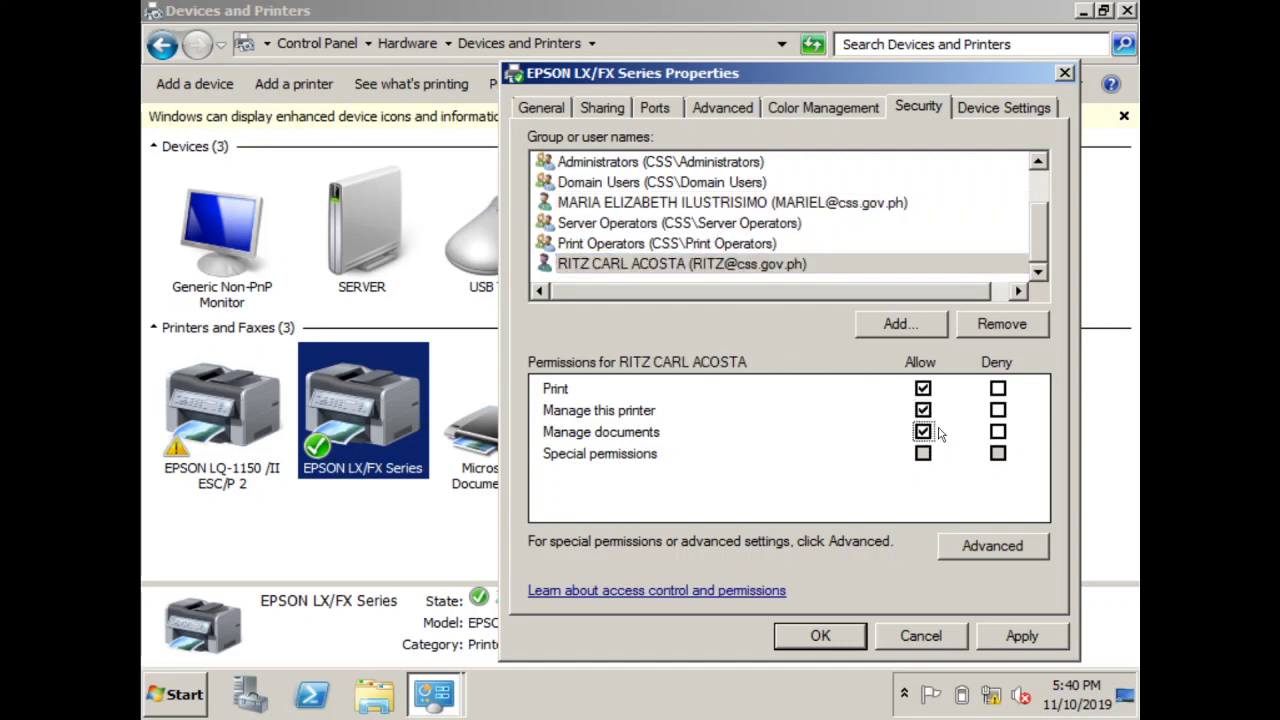
click(1011, 647)
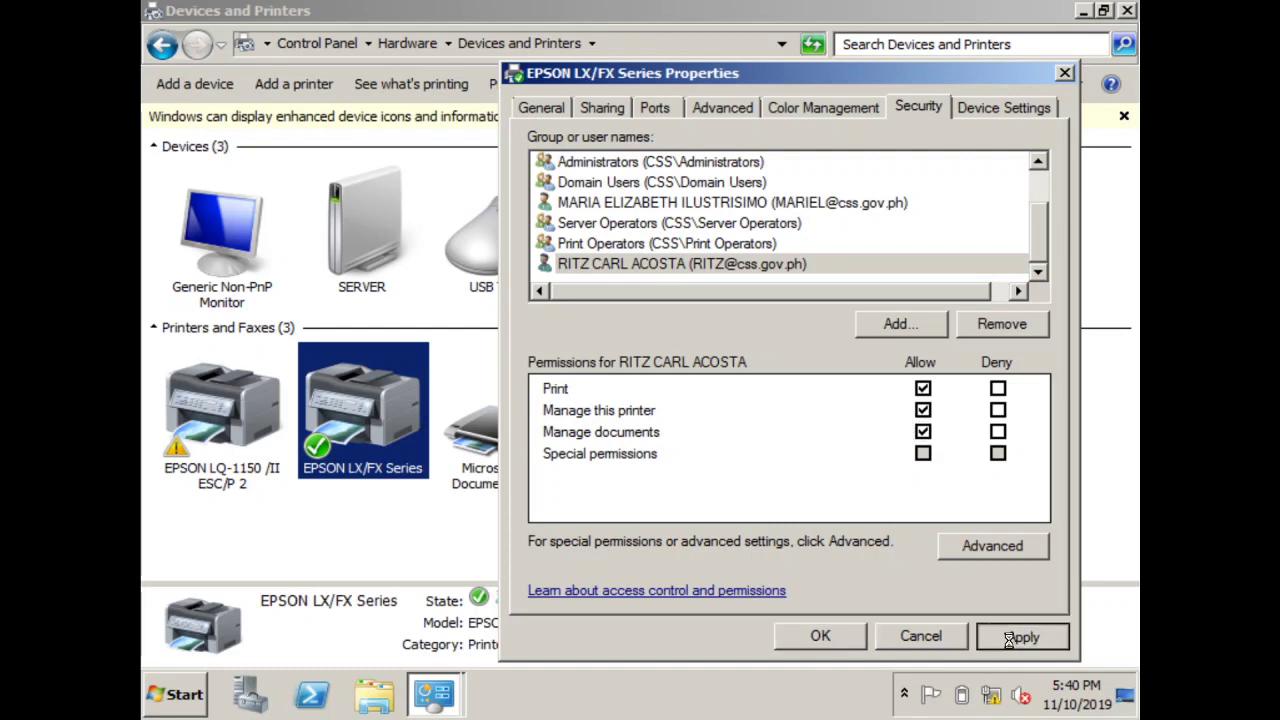
click(823, 645)
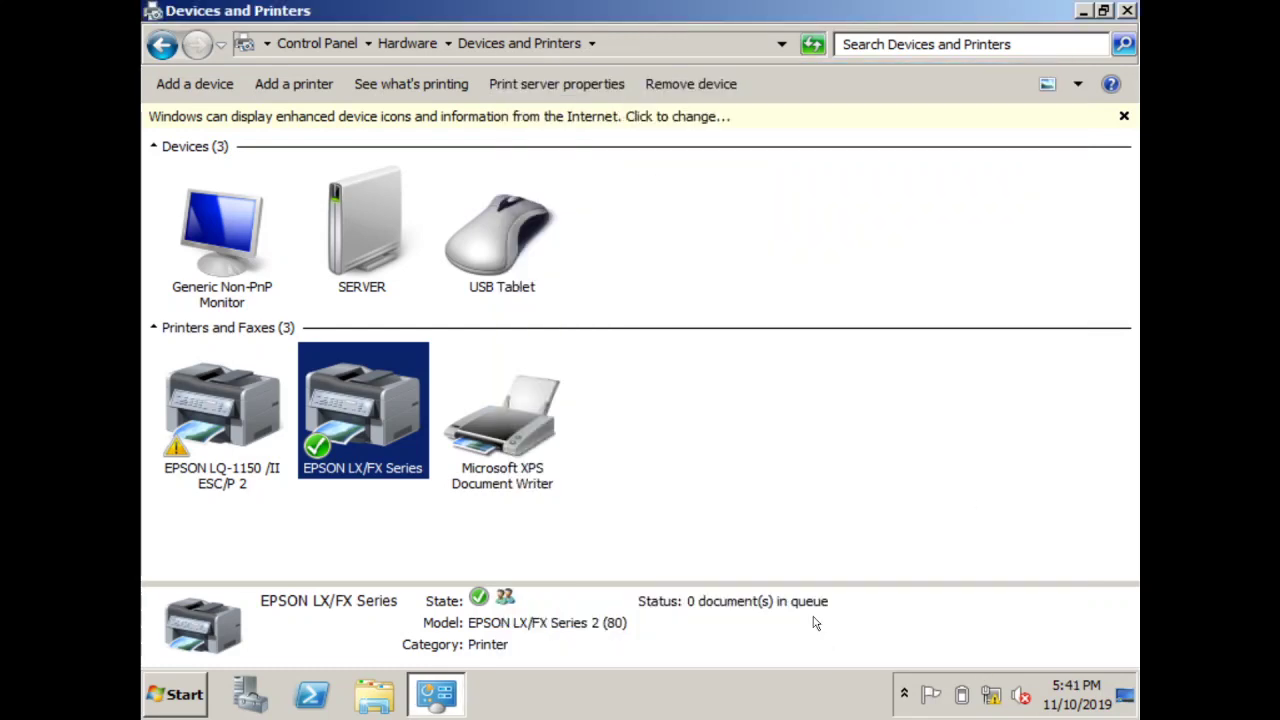
Open advanced sharing settings in Network and Sharing Center and turn on network discovery for Home or Work
click(318, 44)
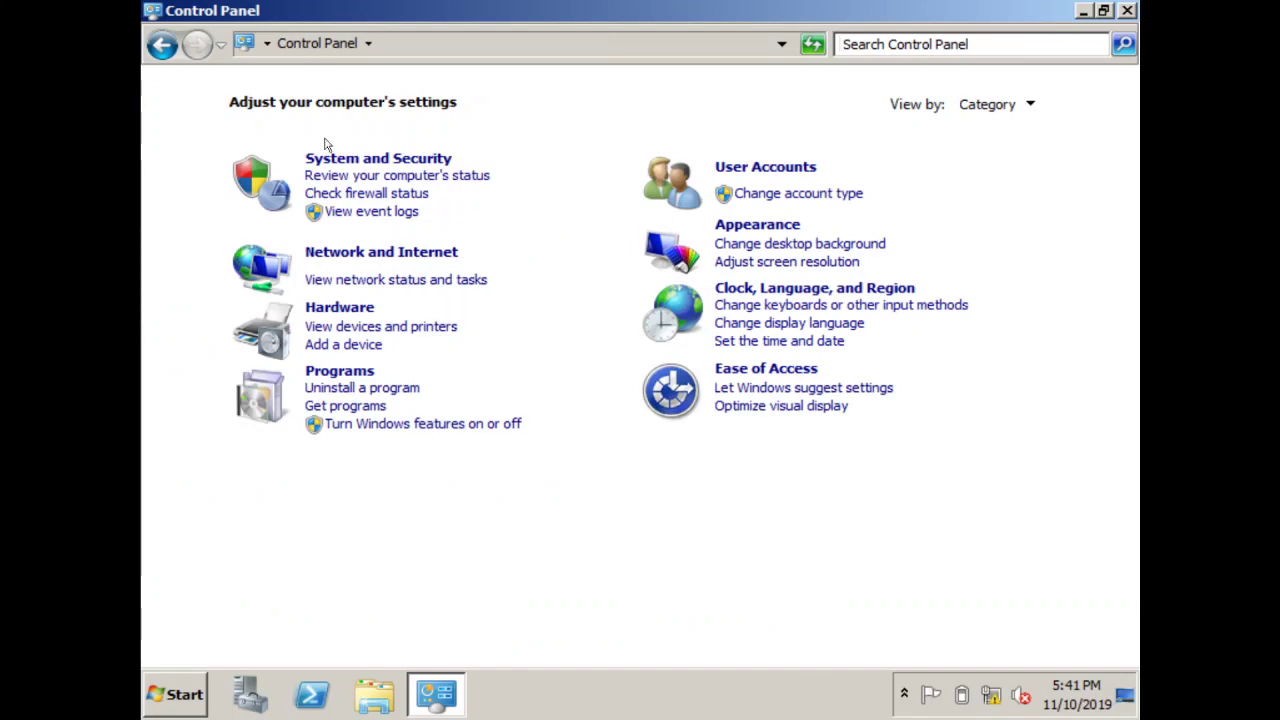
click(383, 256)
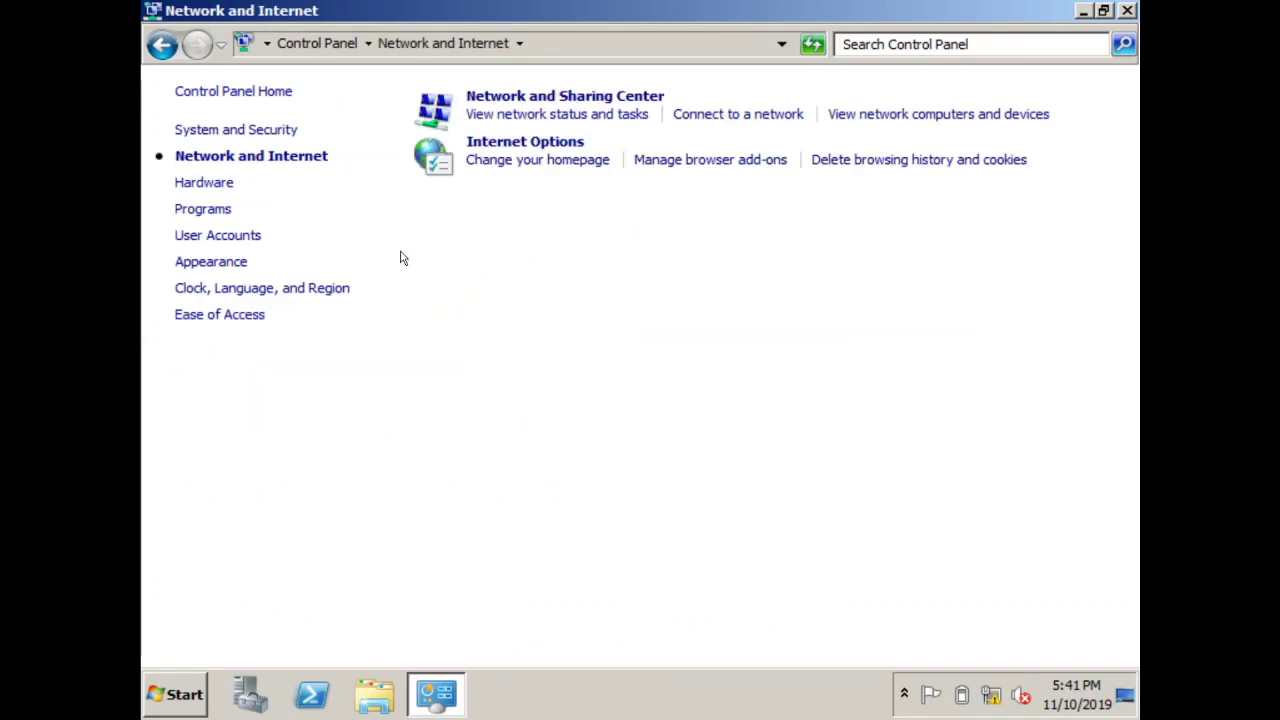
click(537, 100)
click(318, 166)
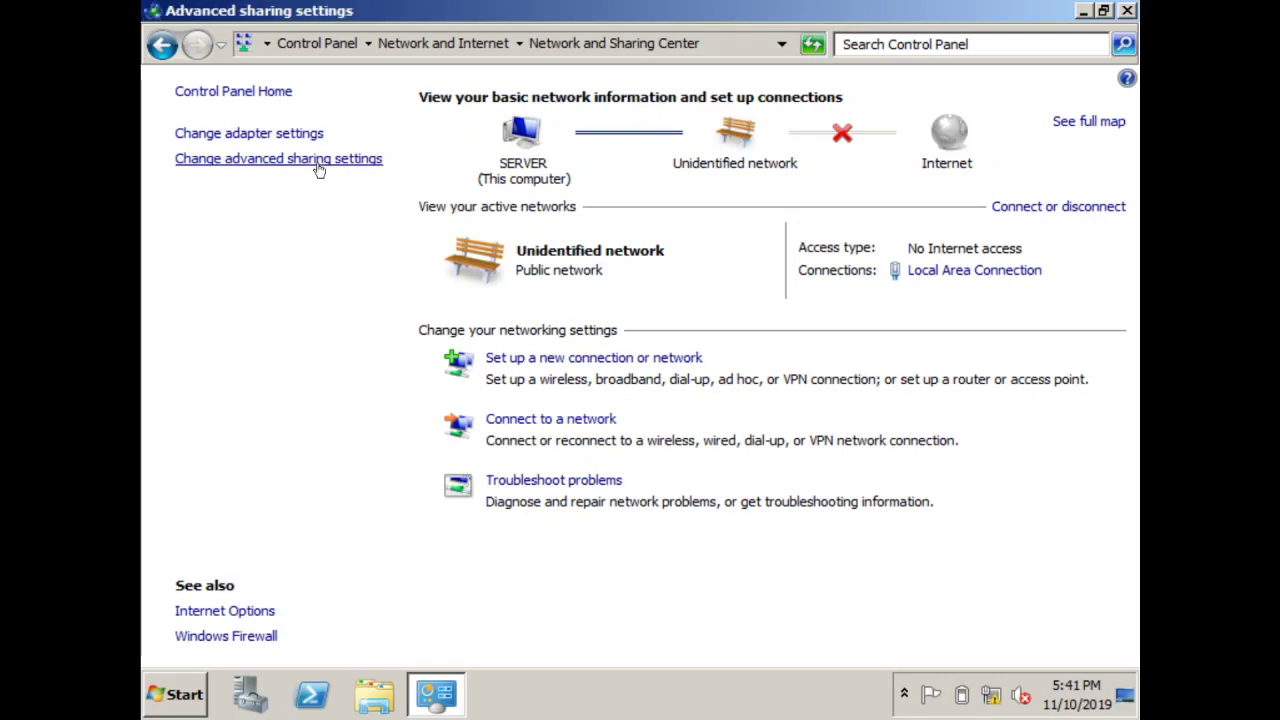
click(328, 165)
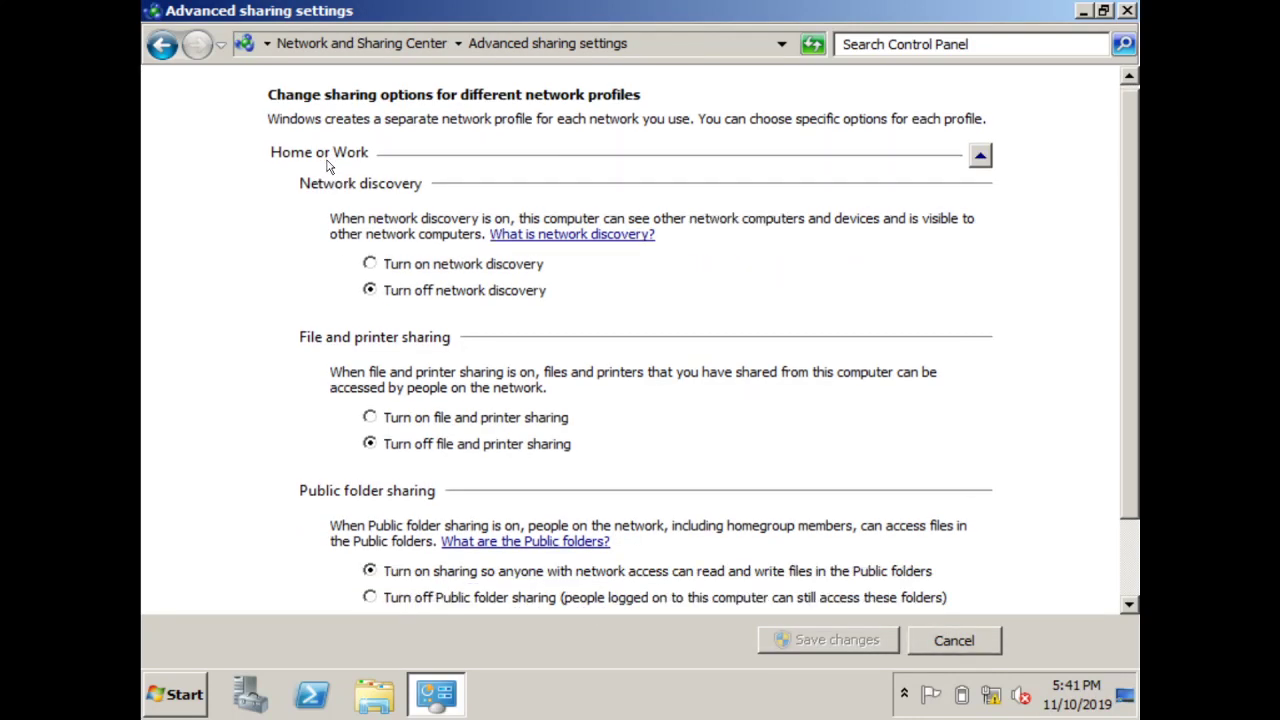
click(386, 266)
scroll(1128, 349, down, 2)
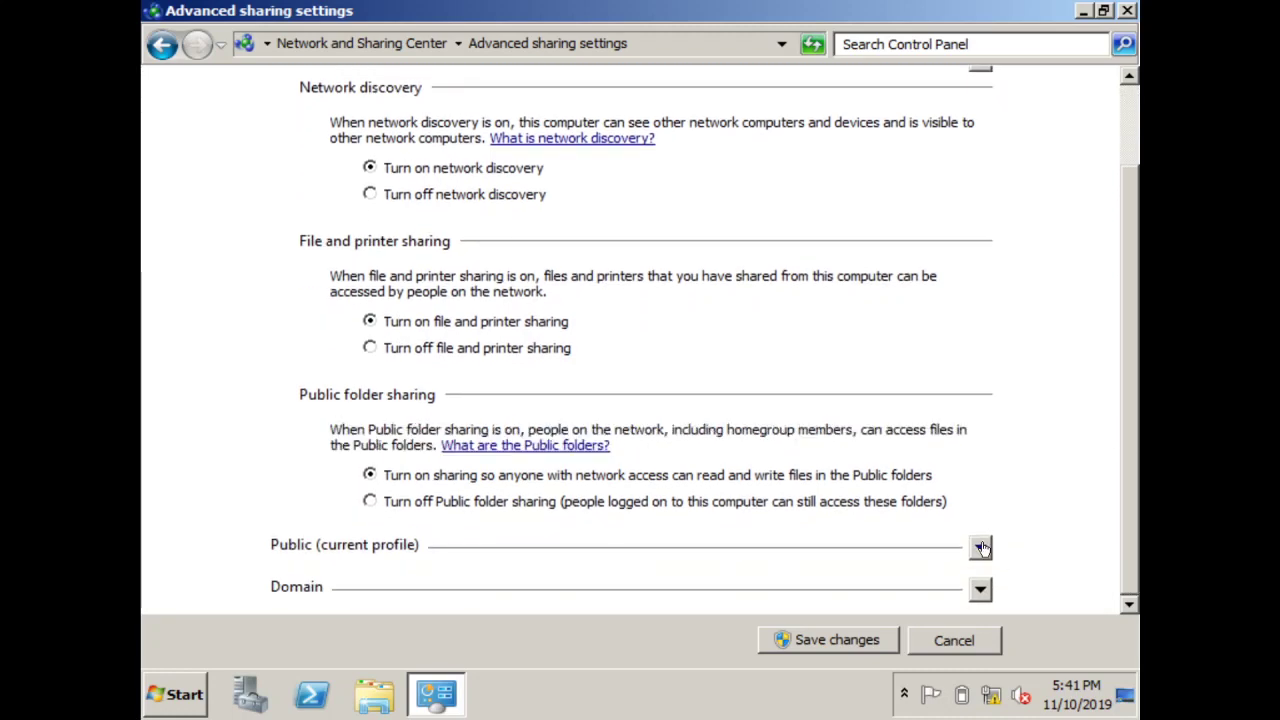
Turn on network discovery for the Public and Domain profiles and save the changes
click(980, 547)
click(435, 262)
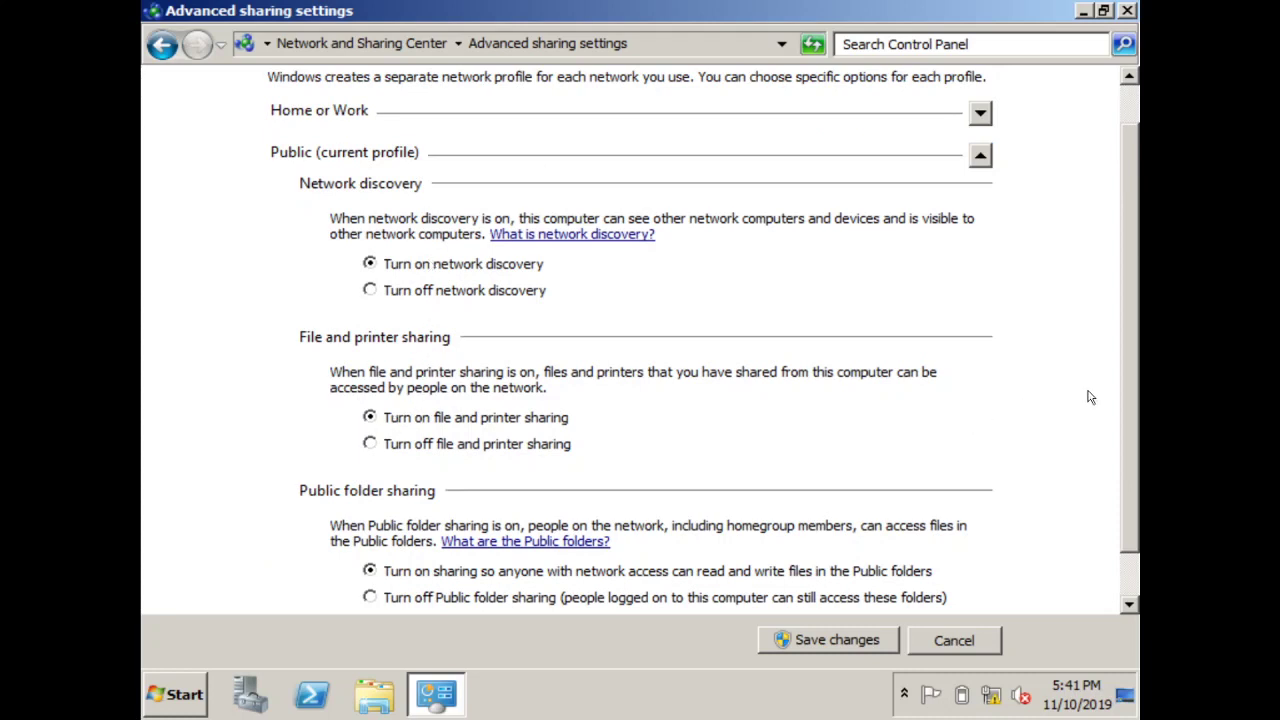
drag(1132, 409, 1125, 460)
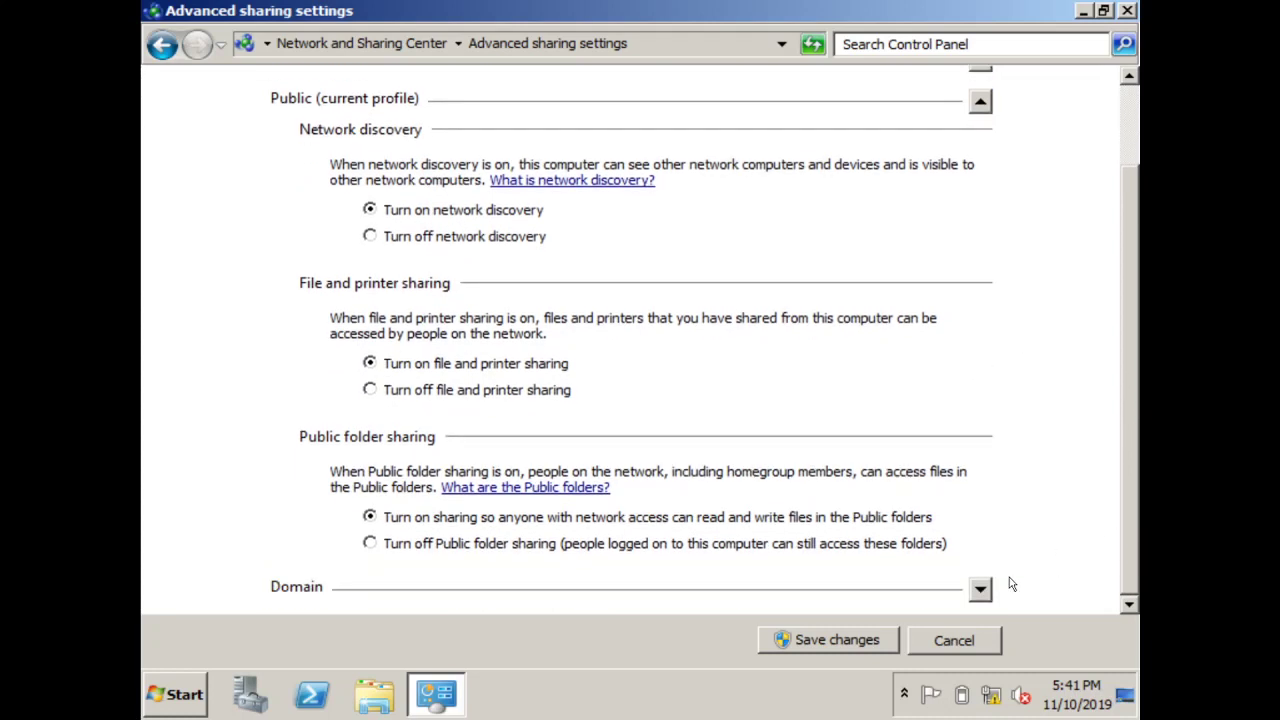
click(976, 590)
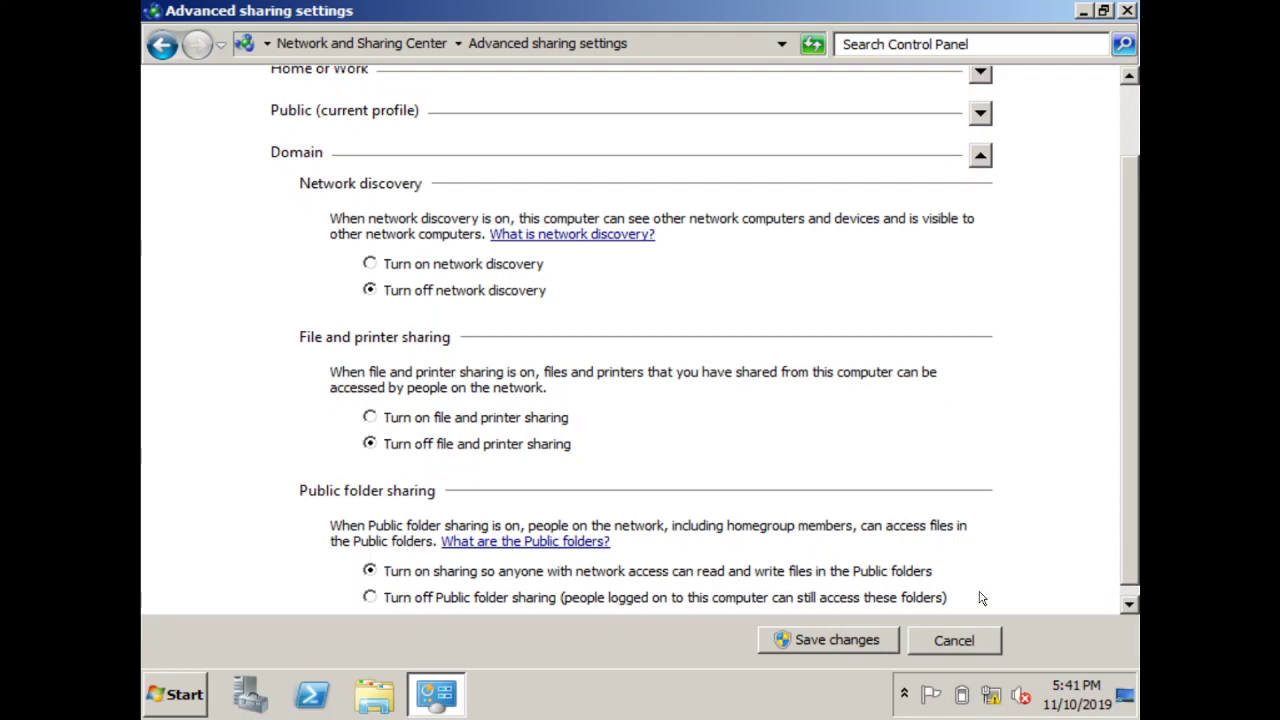
click(400, 264)
scroll(1128, 496, down, 1)
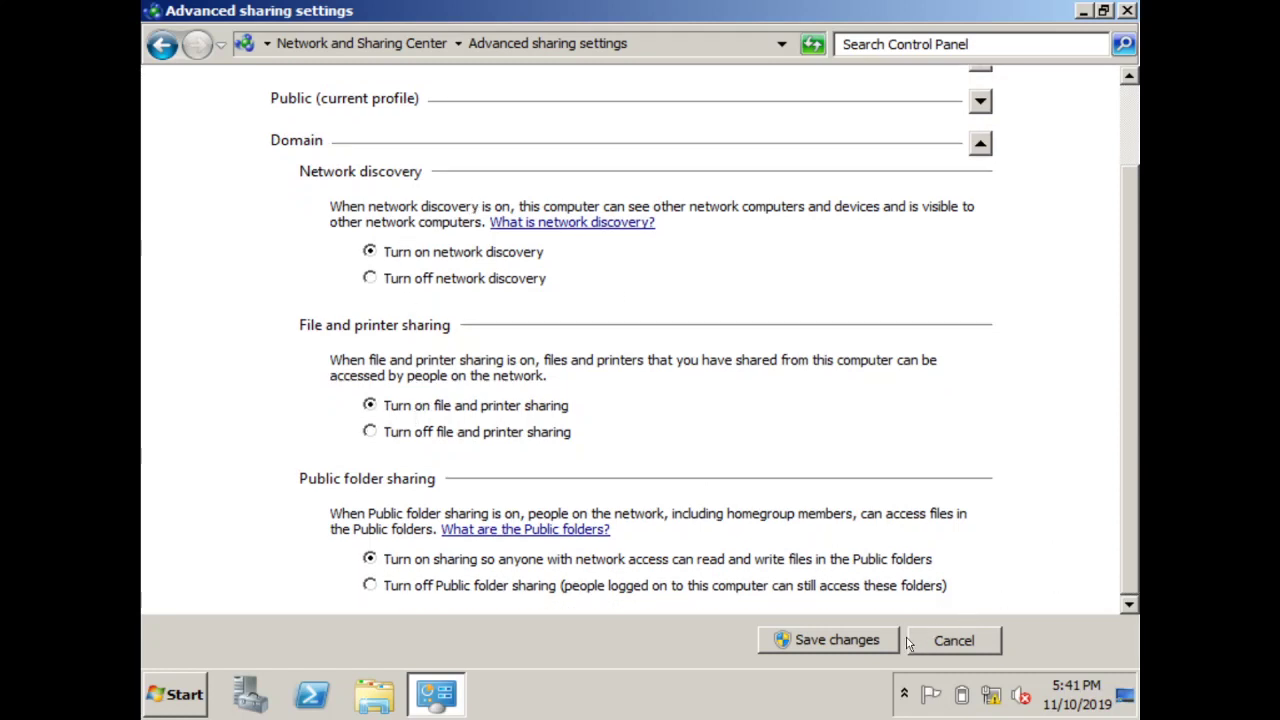
click(872, 641)
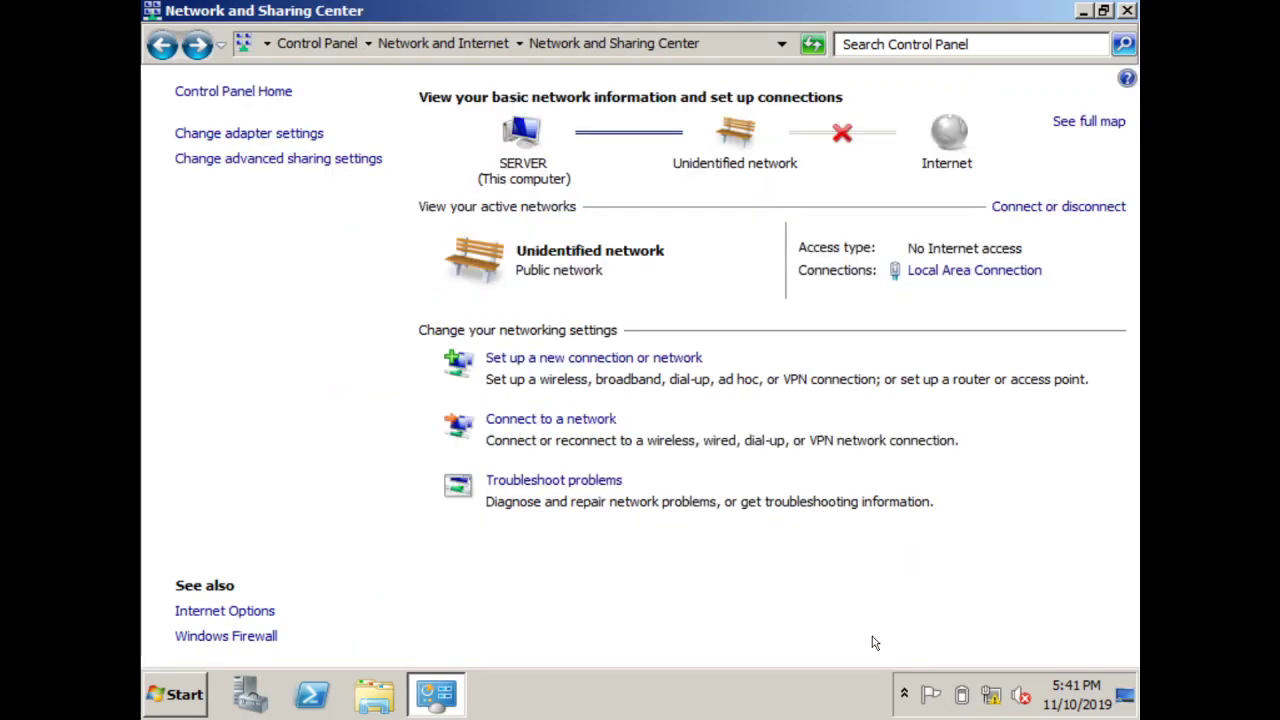
Find Windows Firewall via Control Panel search and turn it off for domain, private and public networks
click(283, 92)
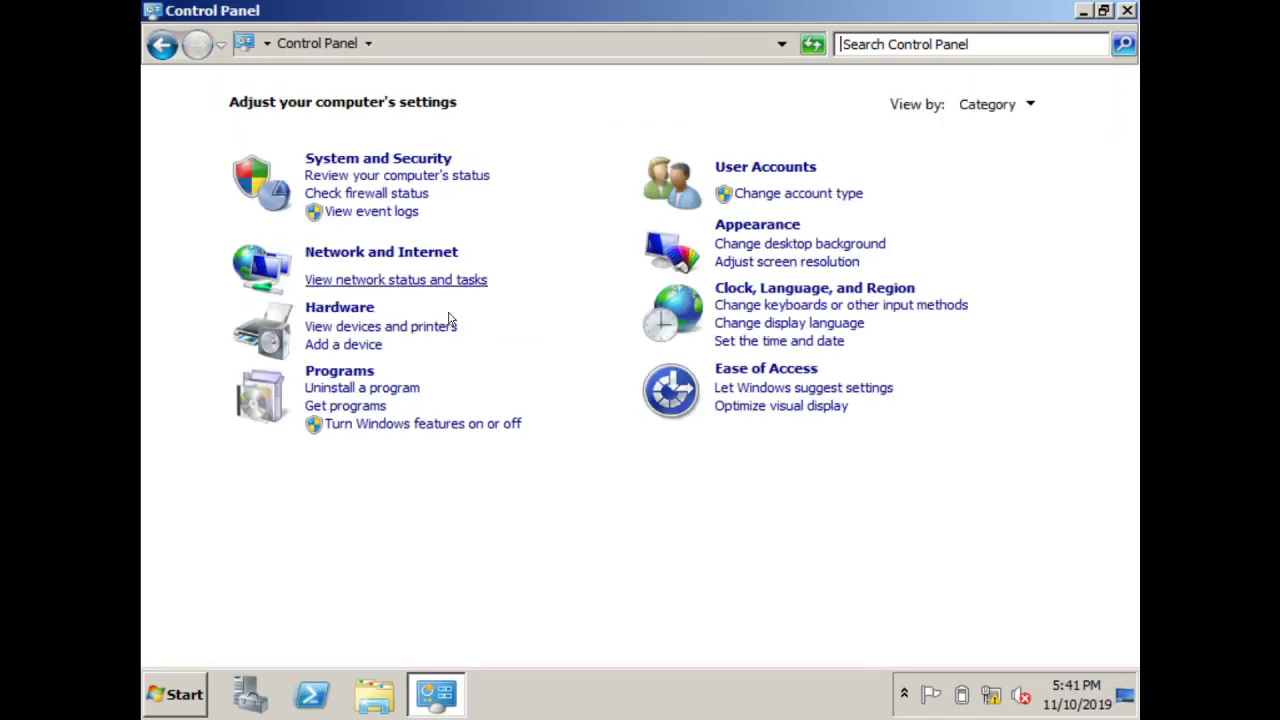
click(858, 45)
text(firewall)
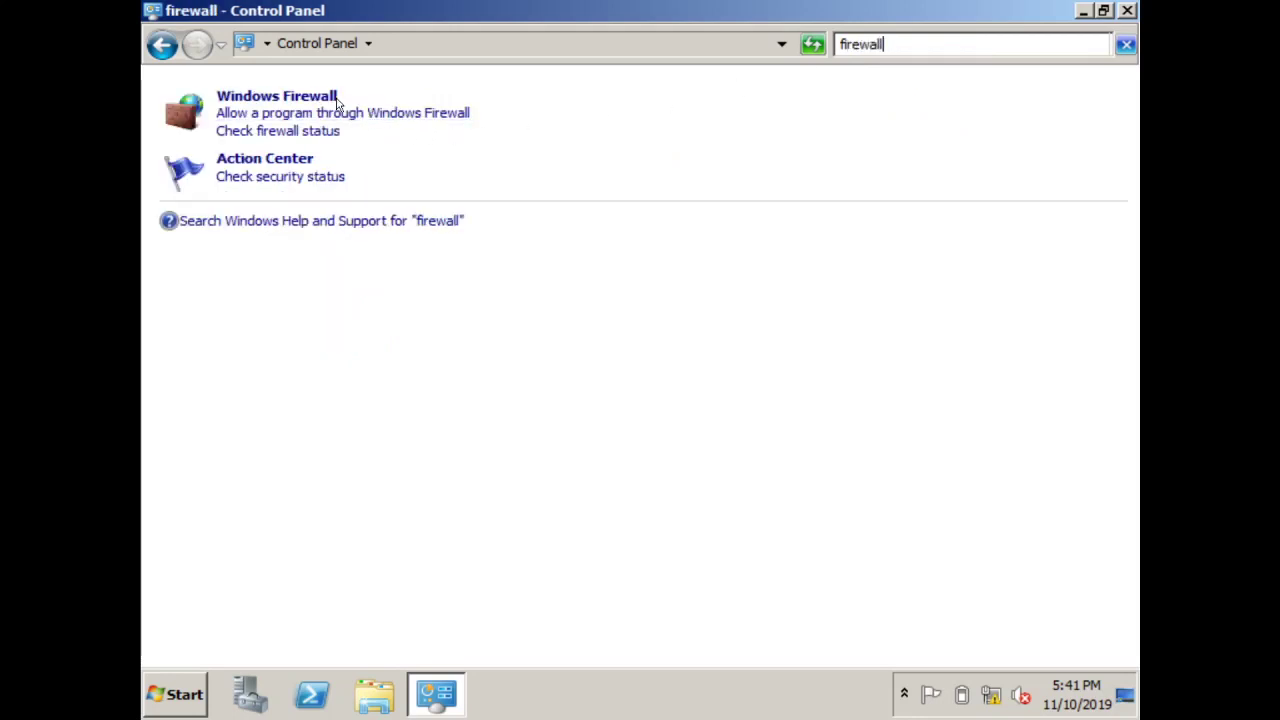
click(338, 100)
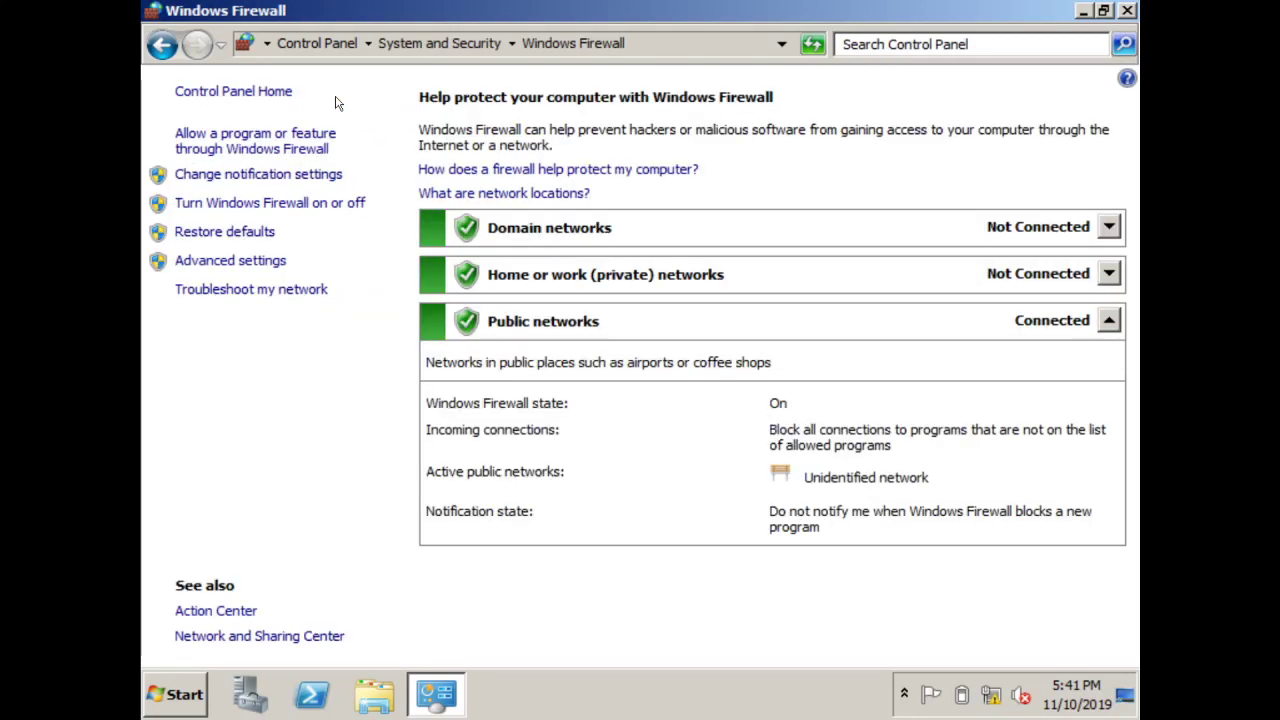
click(325, 203)
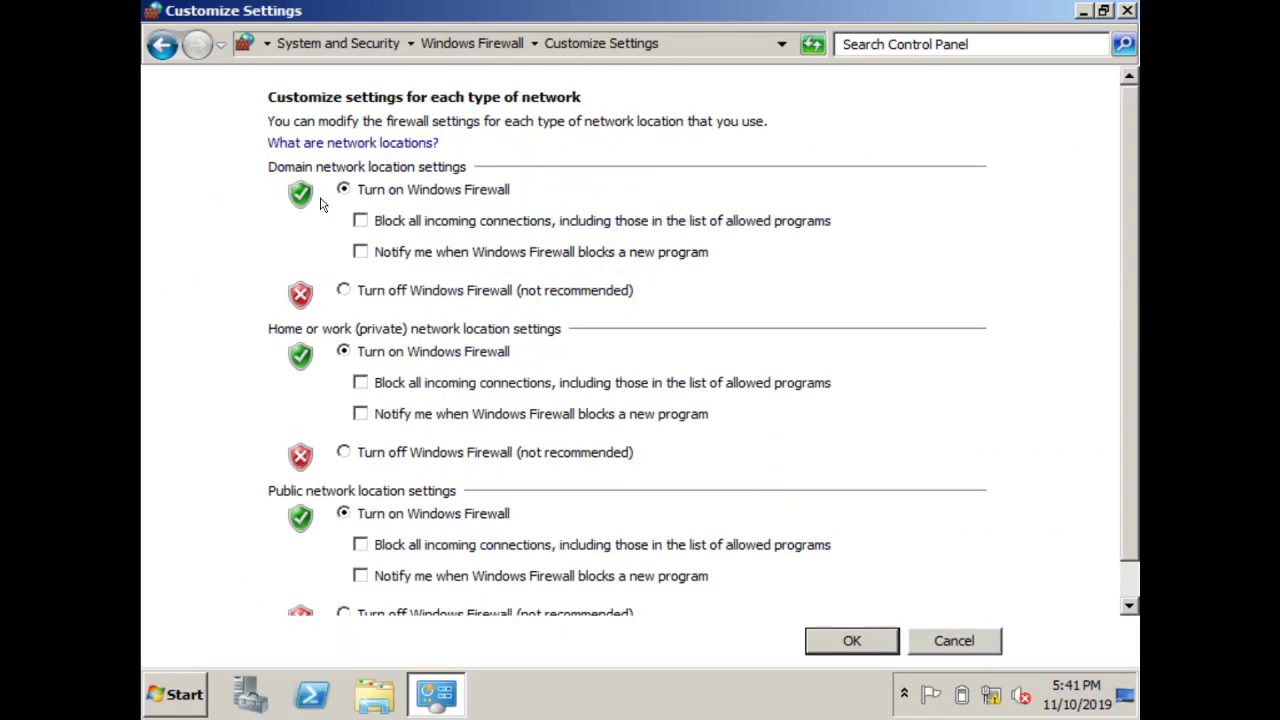
click(344, 290)
click(344, 452)
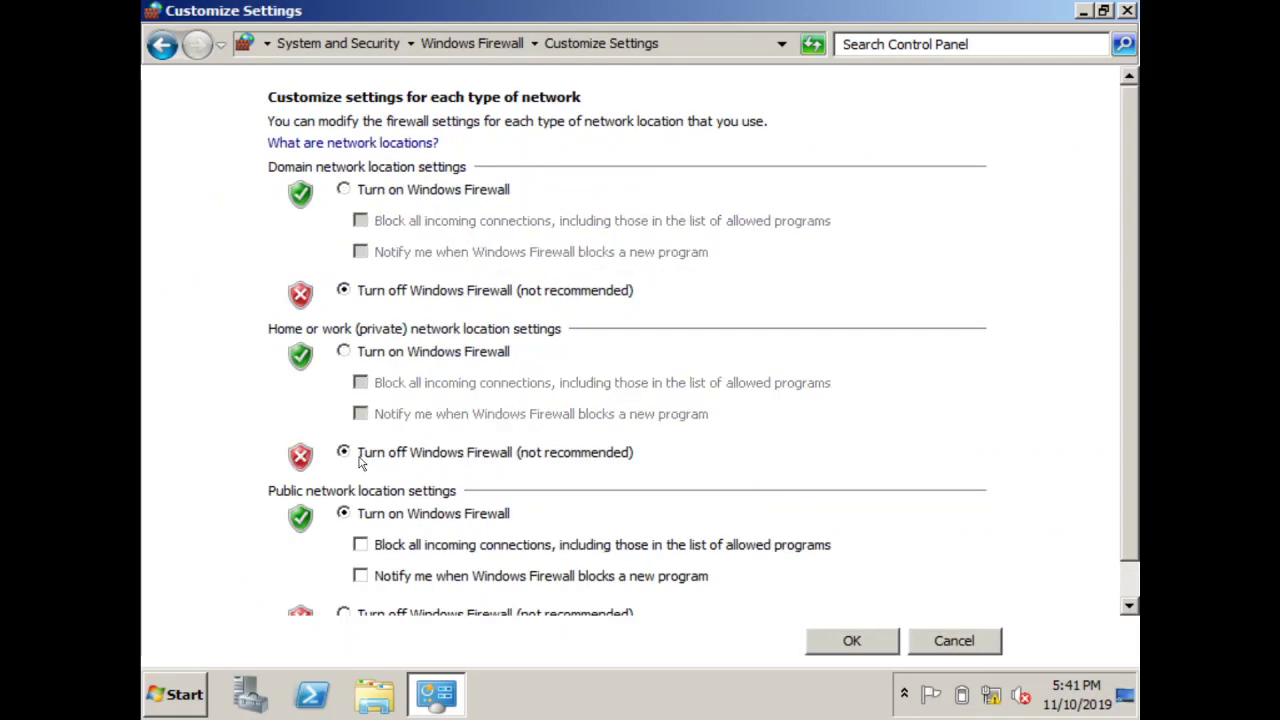
click(370, 616)
click(850, 643)
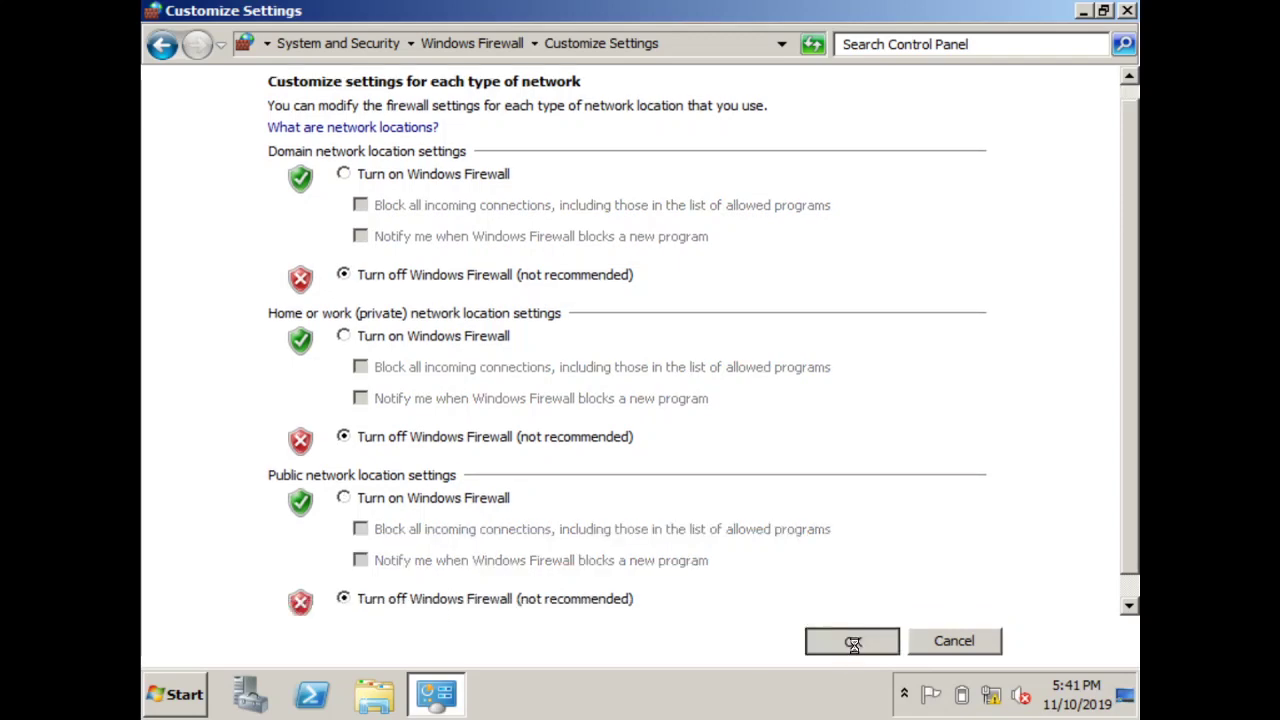
Close the firewall window, refresh the desktop and bring up Administrative Tools from Start
click(1127, 11)
right_click(884, 225)
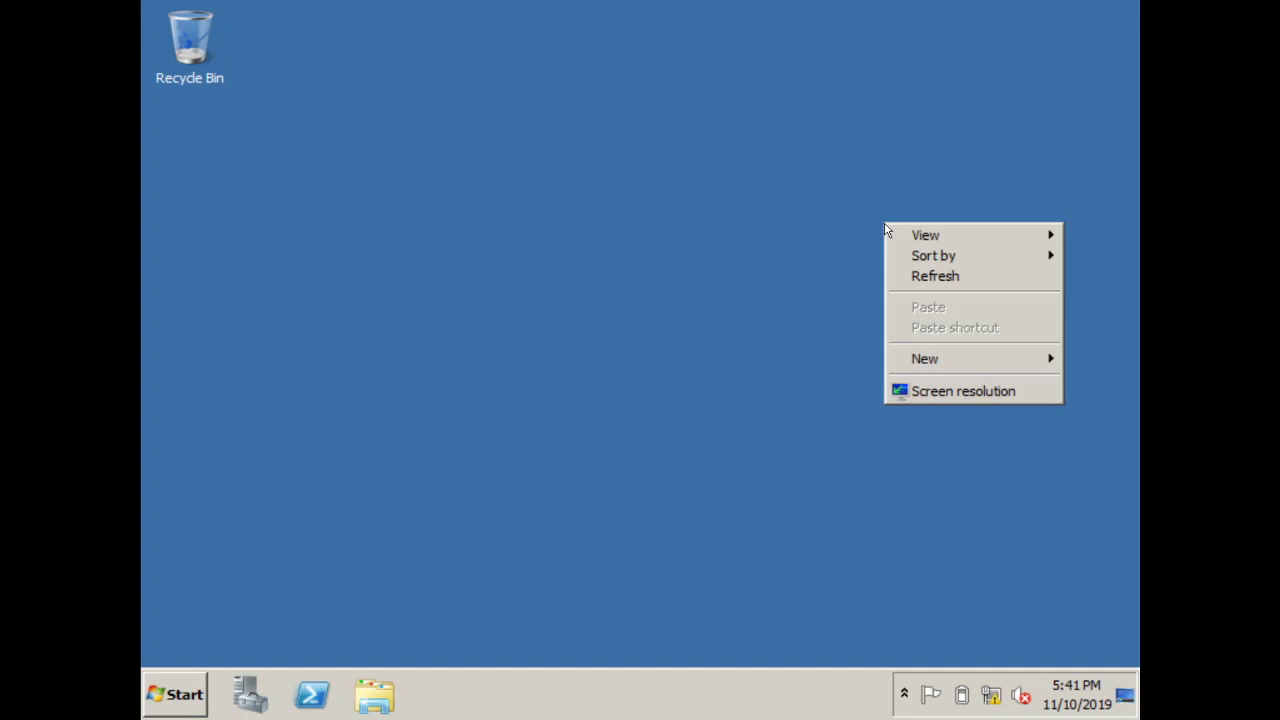
click(908, 278)
click(147, 706)
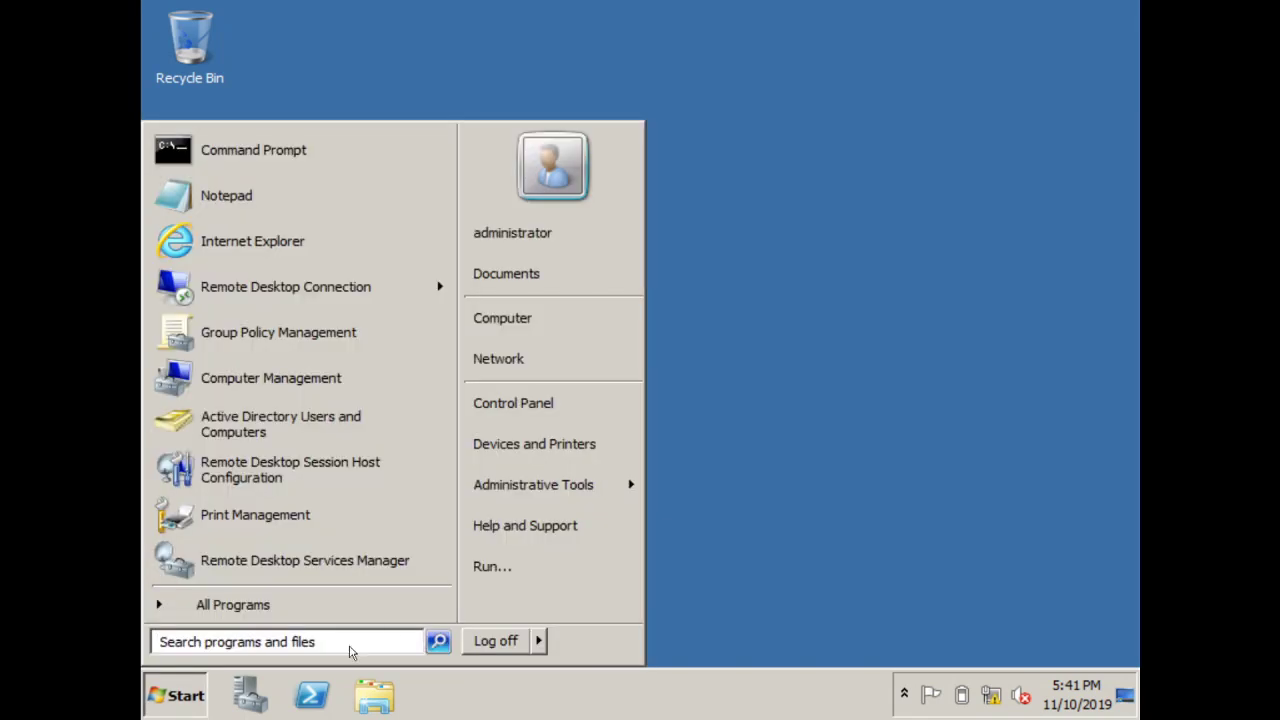
mouse_move(573, 499)
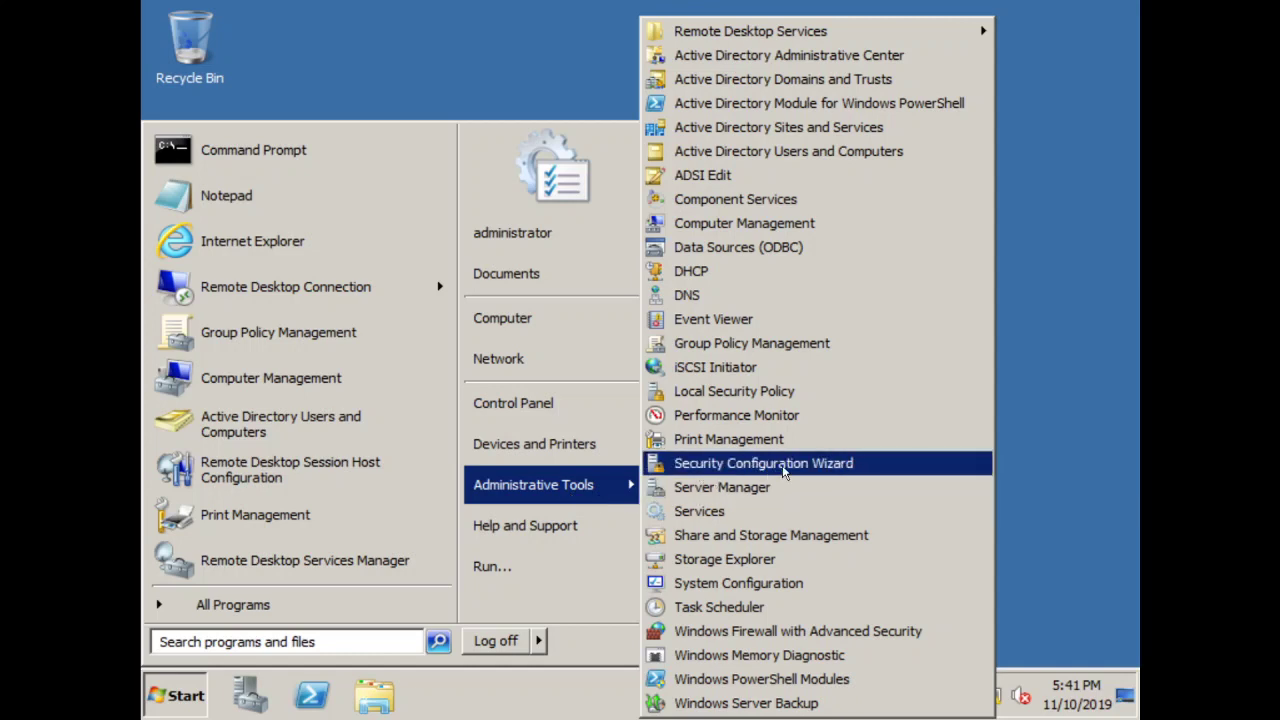
Launch Print Management, expand SERVER (local) to its printers and select EPSON LX/FX Series
click(858, 446)
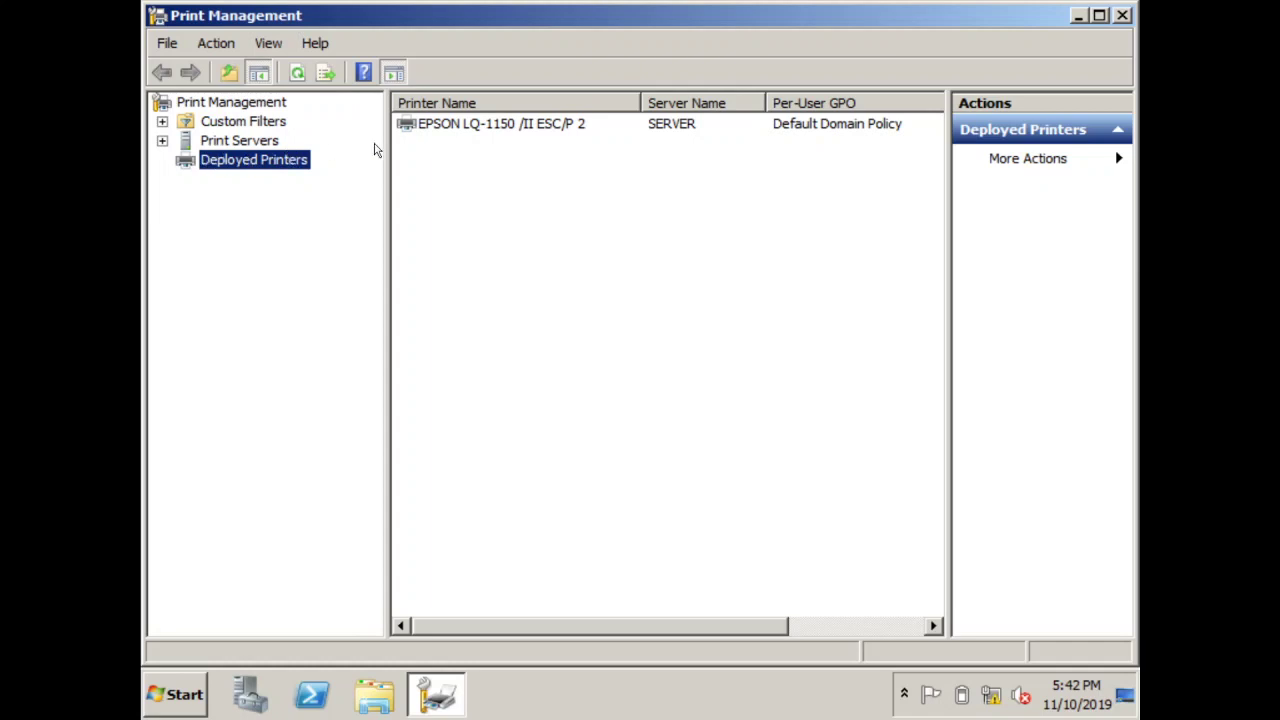
click(482, 125)
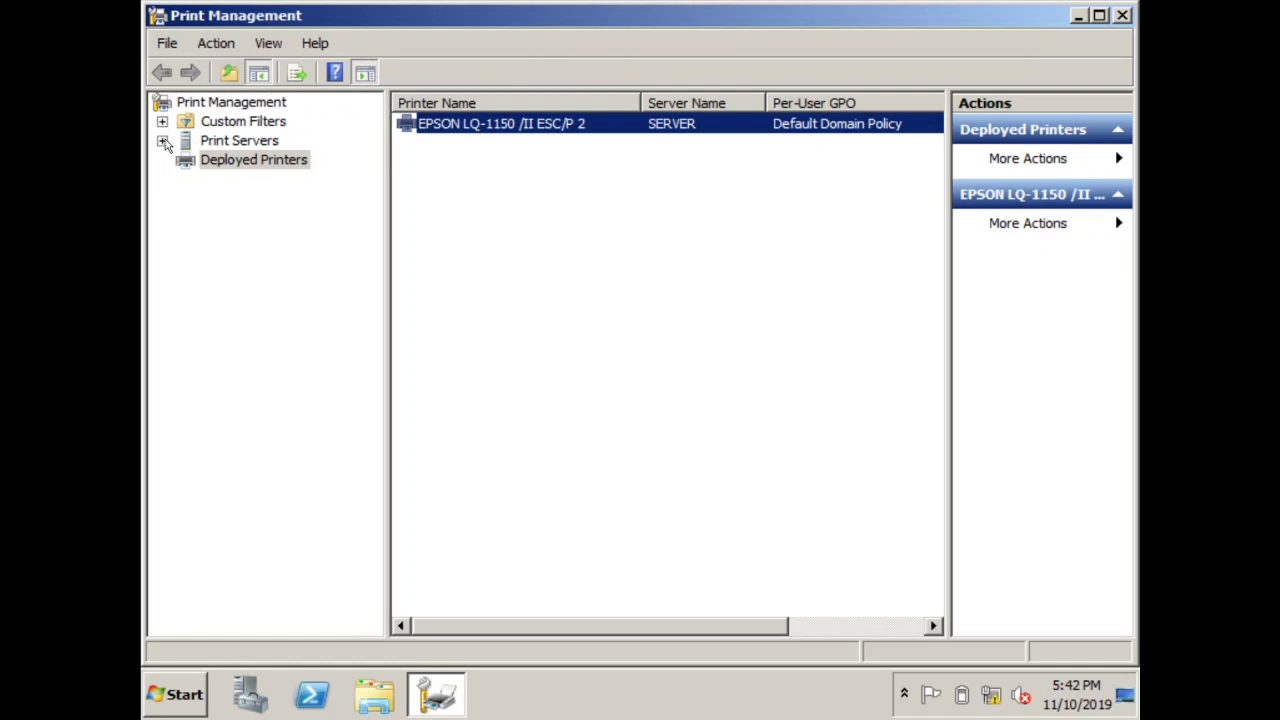
click(162, 141)
click(185, 160)
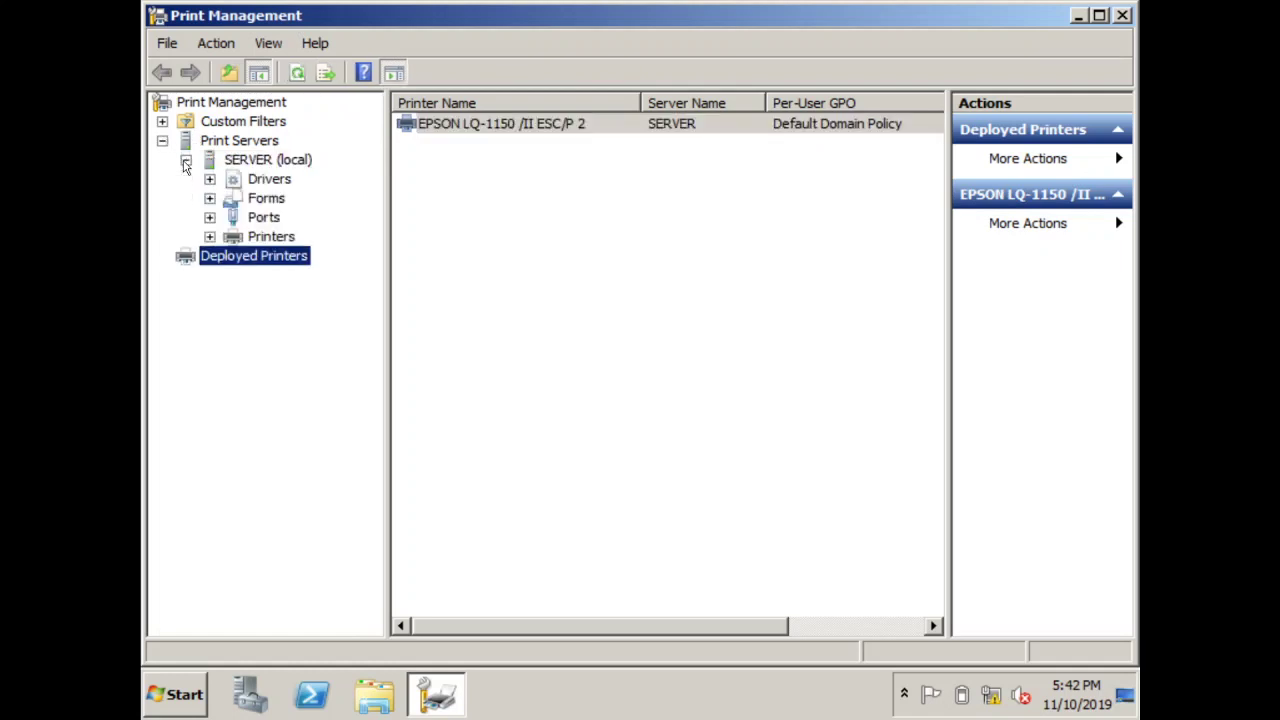
click(211, 237)
click(262, 238)
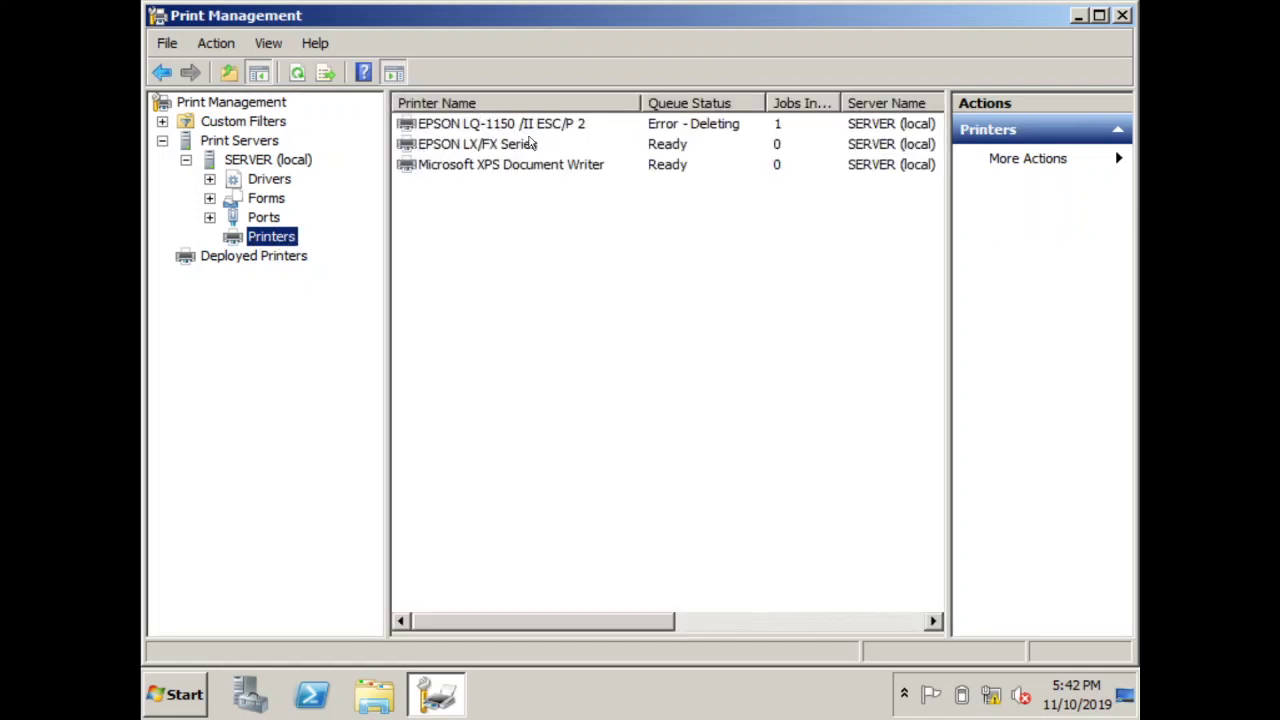
click(468, 147)
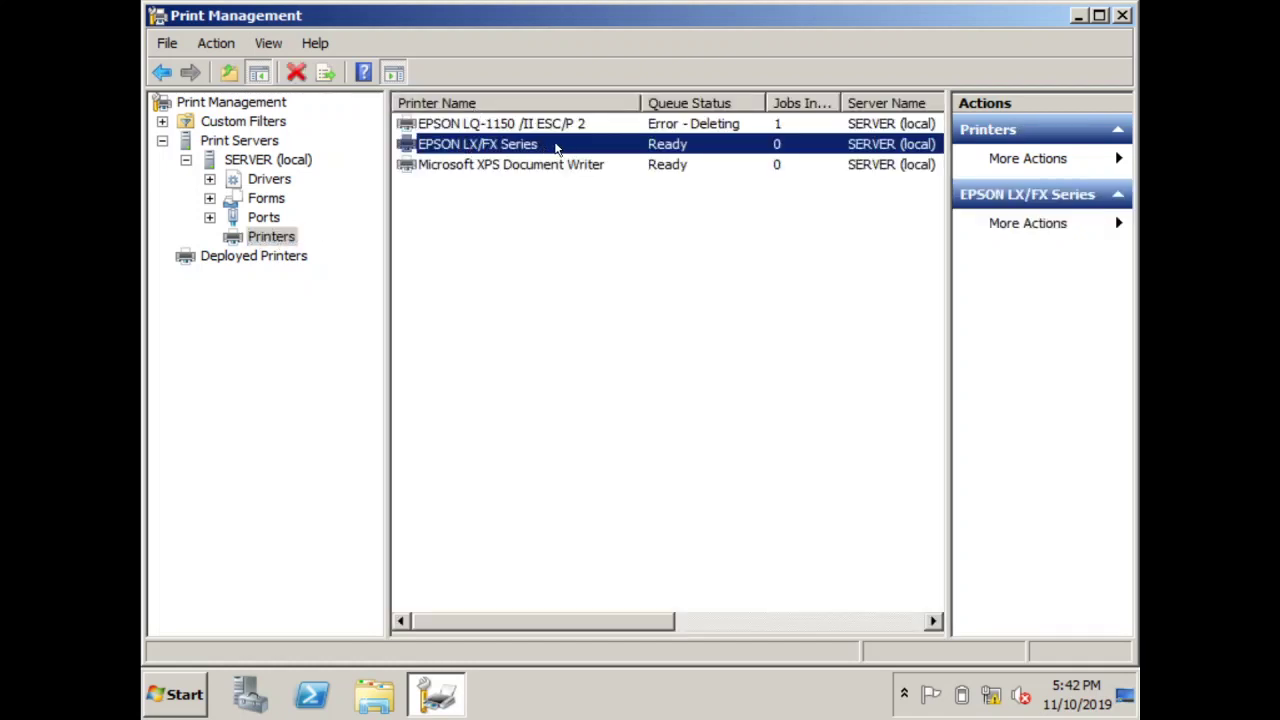
Deploy EPSON LX/FX Series with Group Policy, adding CSS 9 GPO per user and per machine
right_click(559, 149)
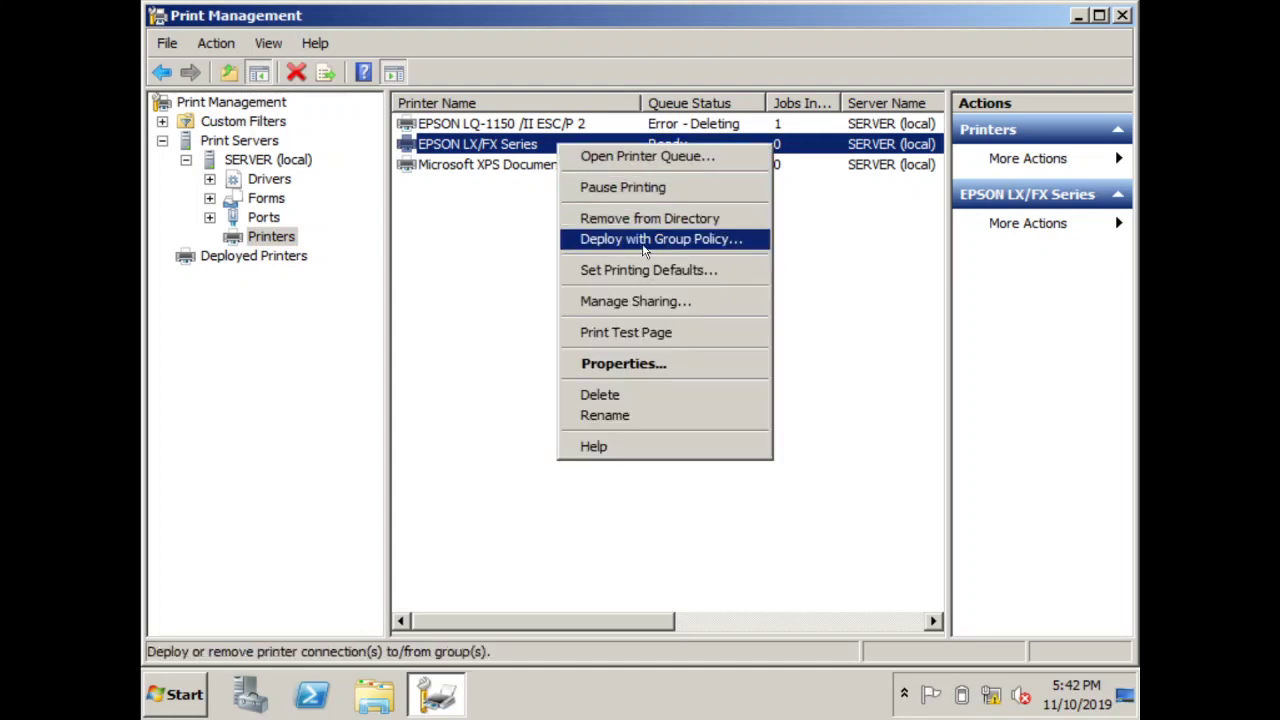
click(700, 245)
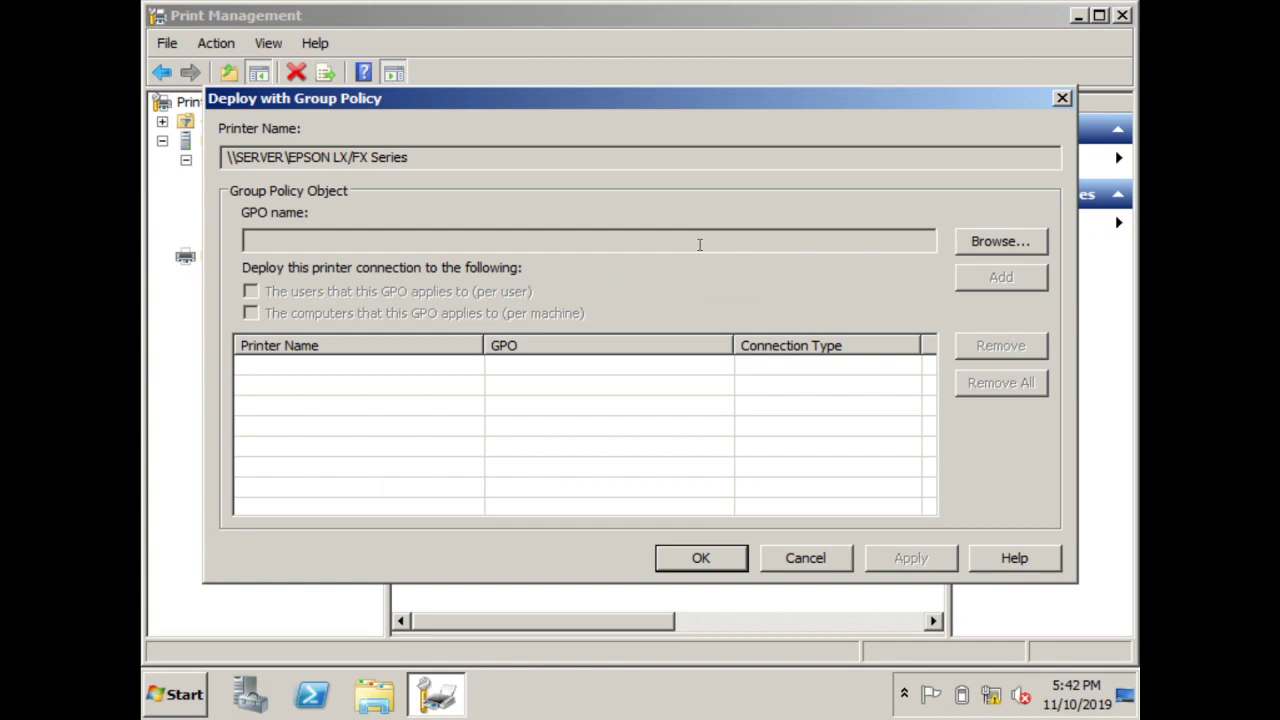
click(1000, 241)
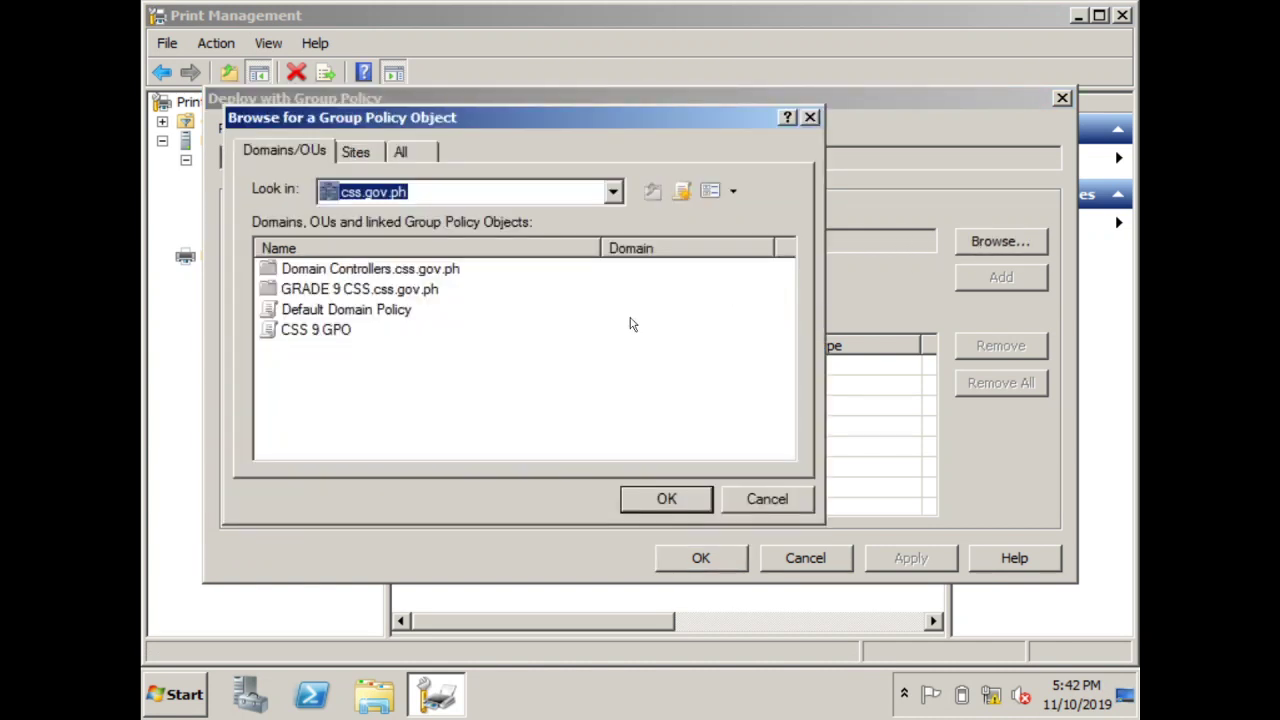
click(336, 332)
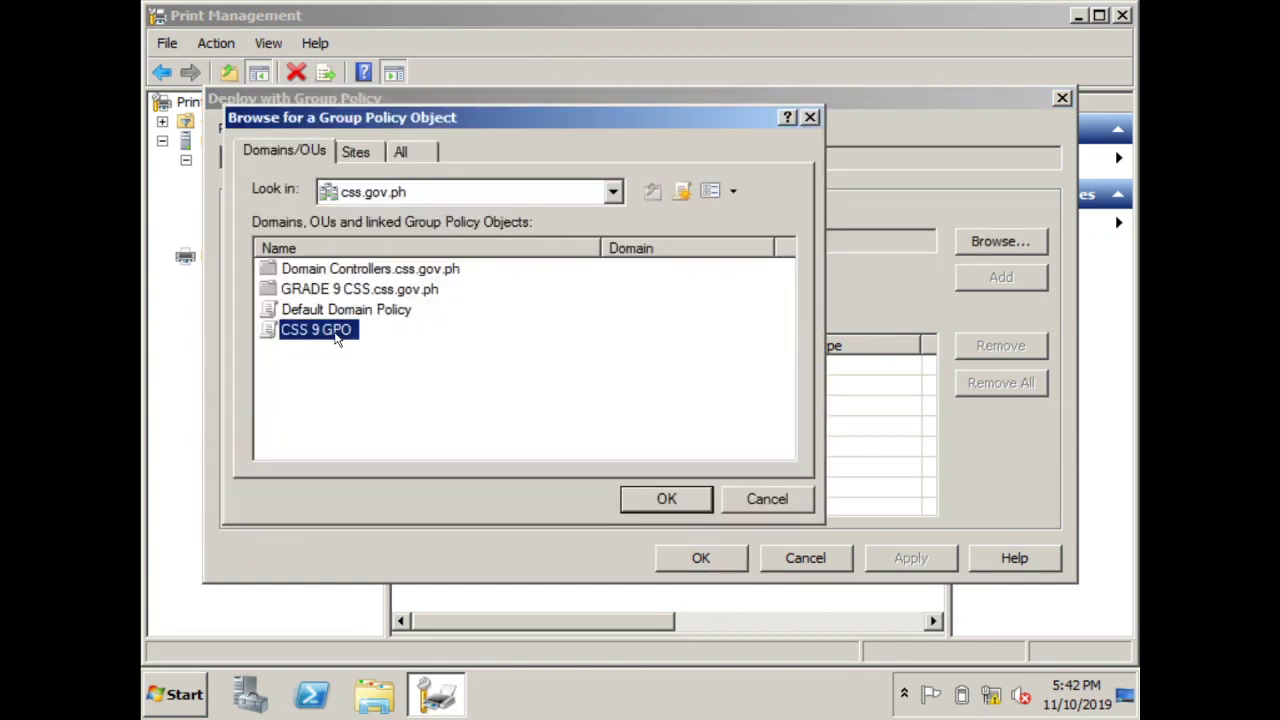
click(651, 498)
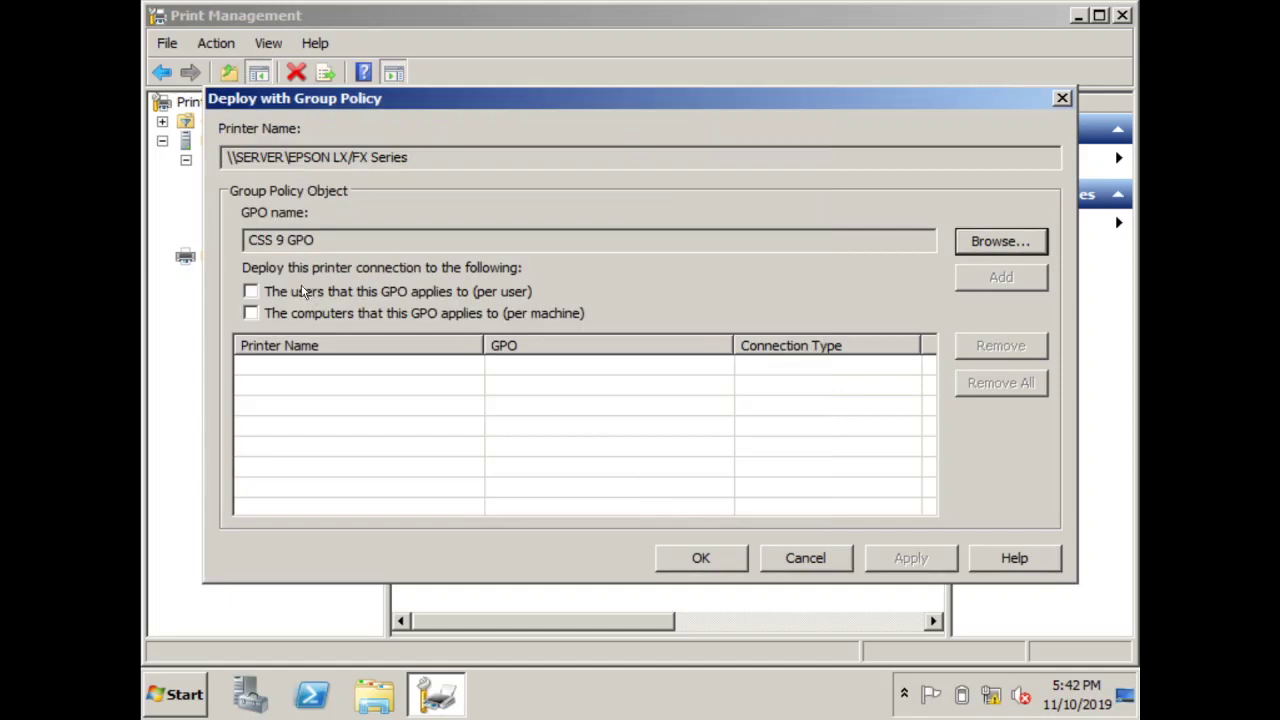
click(277, 292)
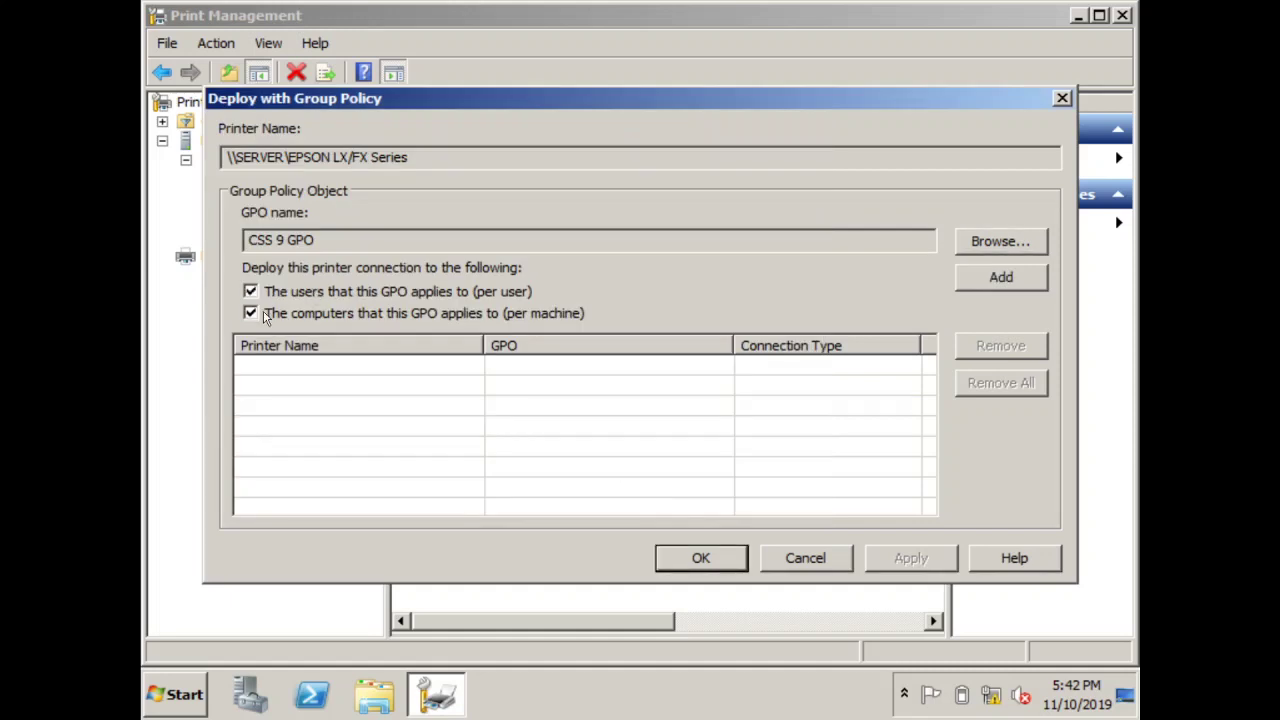
click(1018, 281)
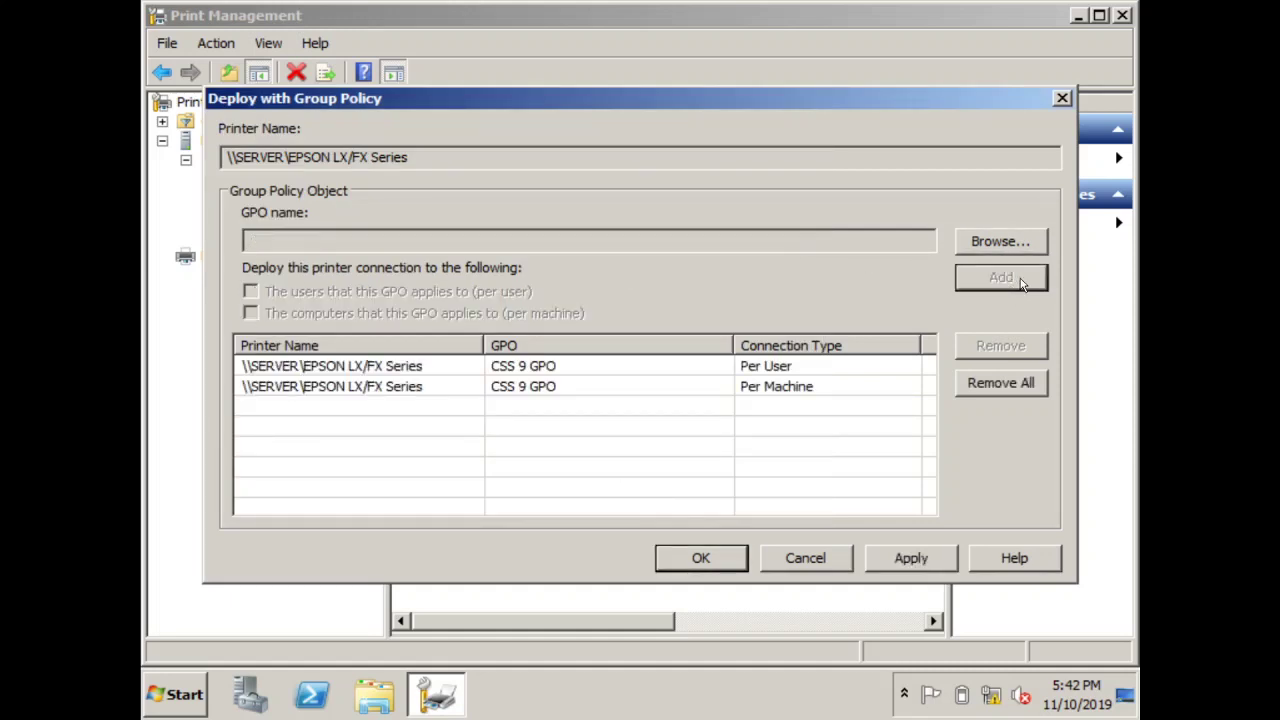
Add Default Domain Policy as another target, then apply the deployment and dismiss the success message
click(1020, 245)
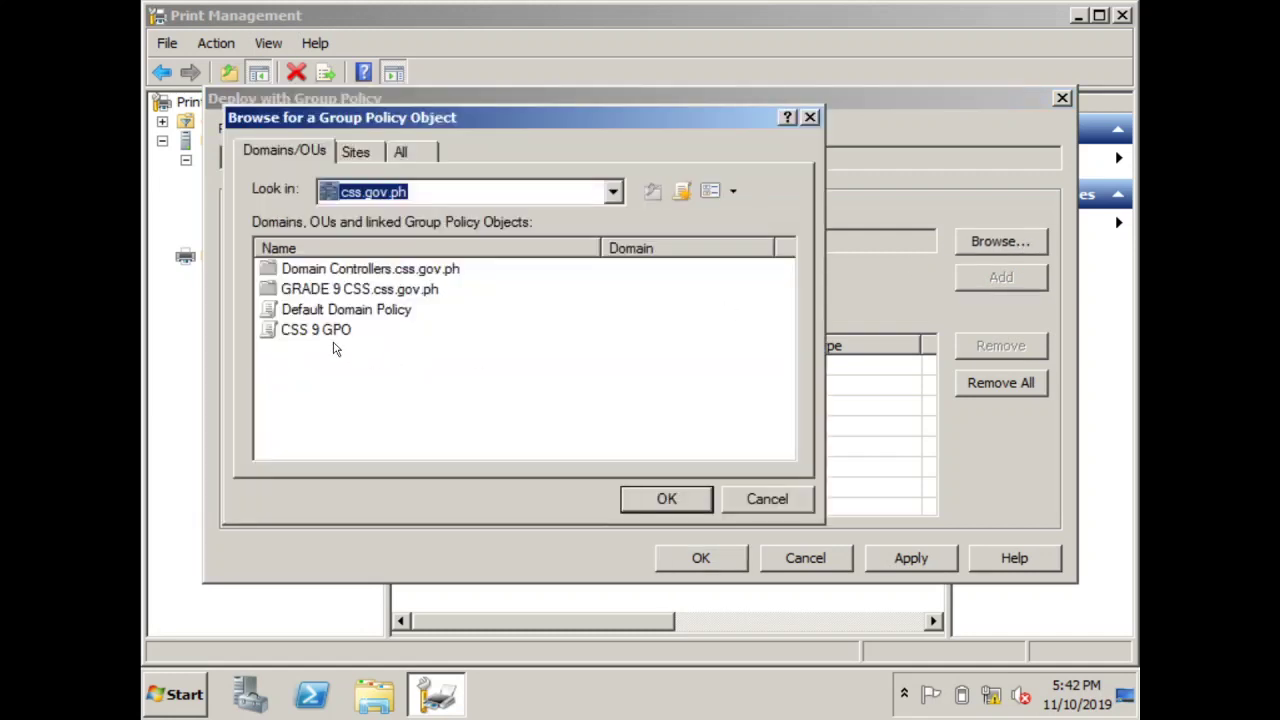
click(325, 311)
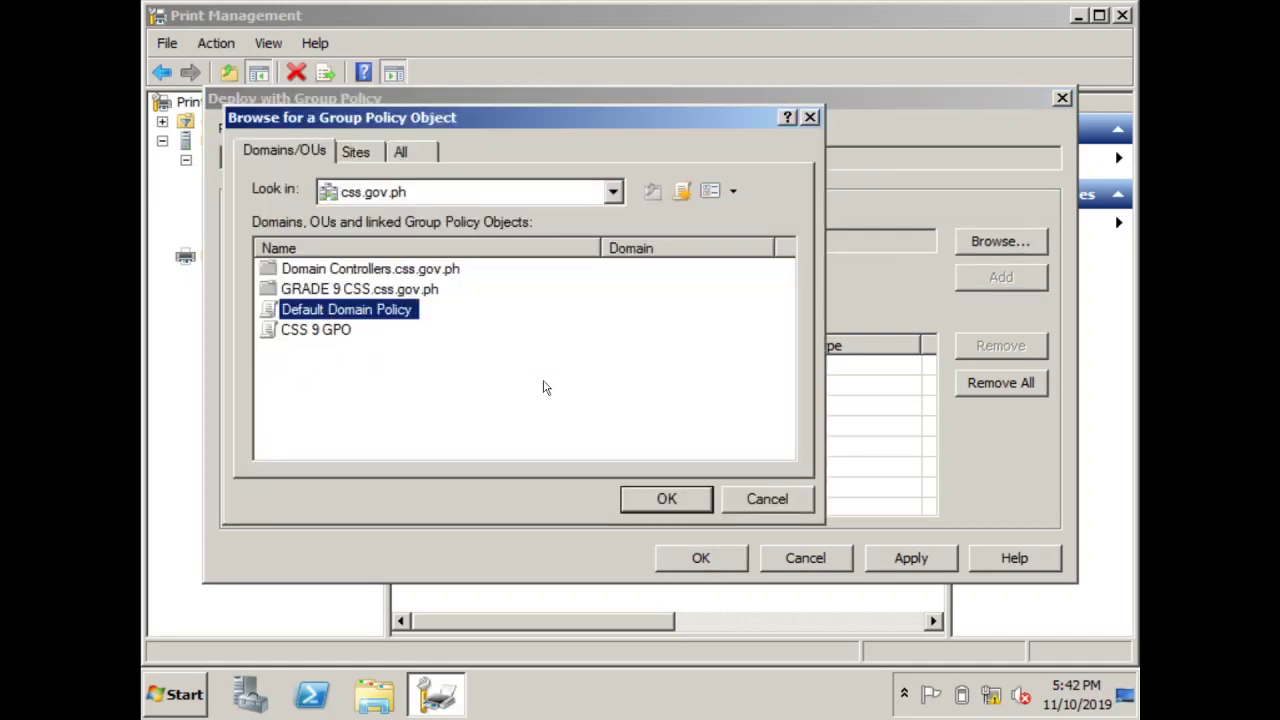
click(678, 505)
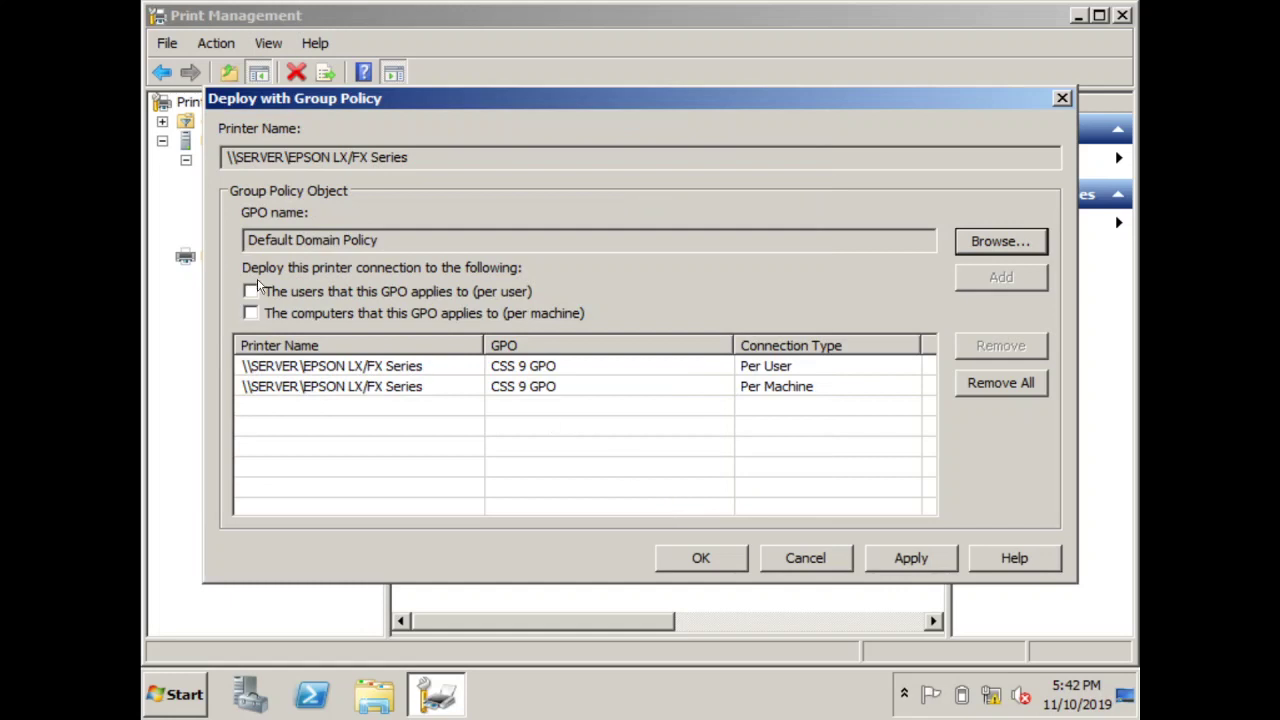
click(251, 290)
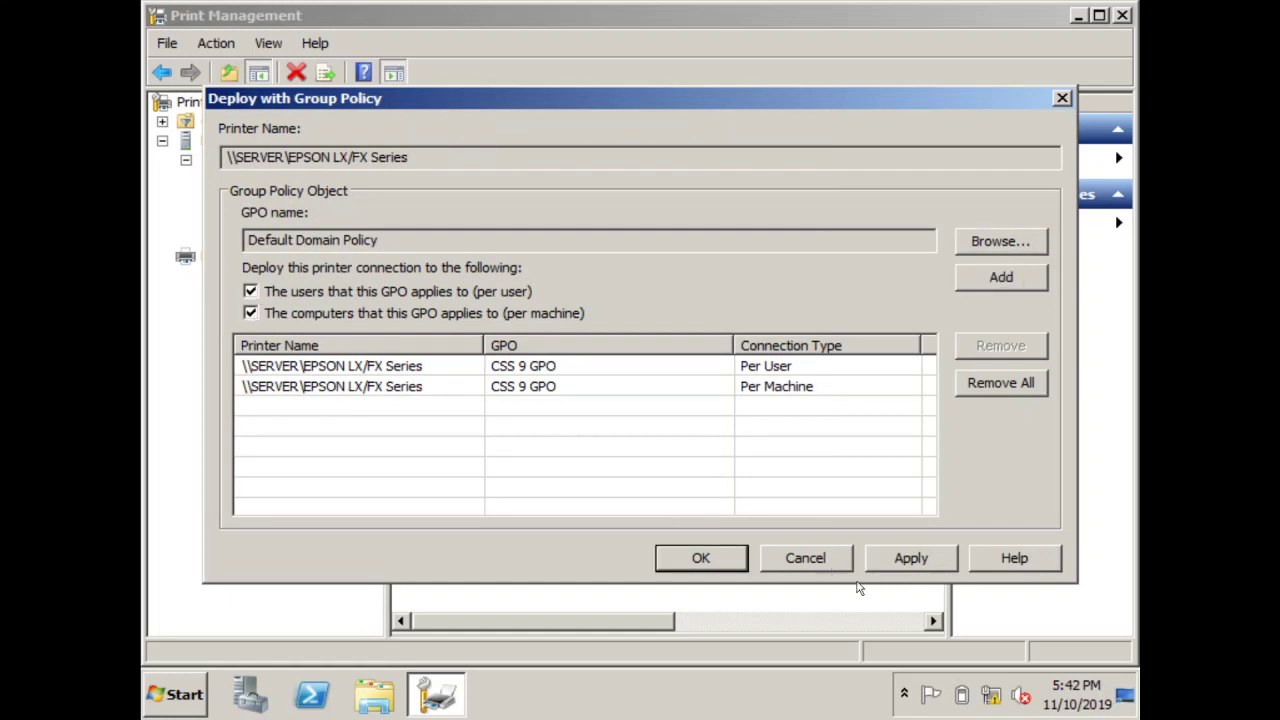
click(934, 558)
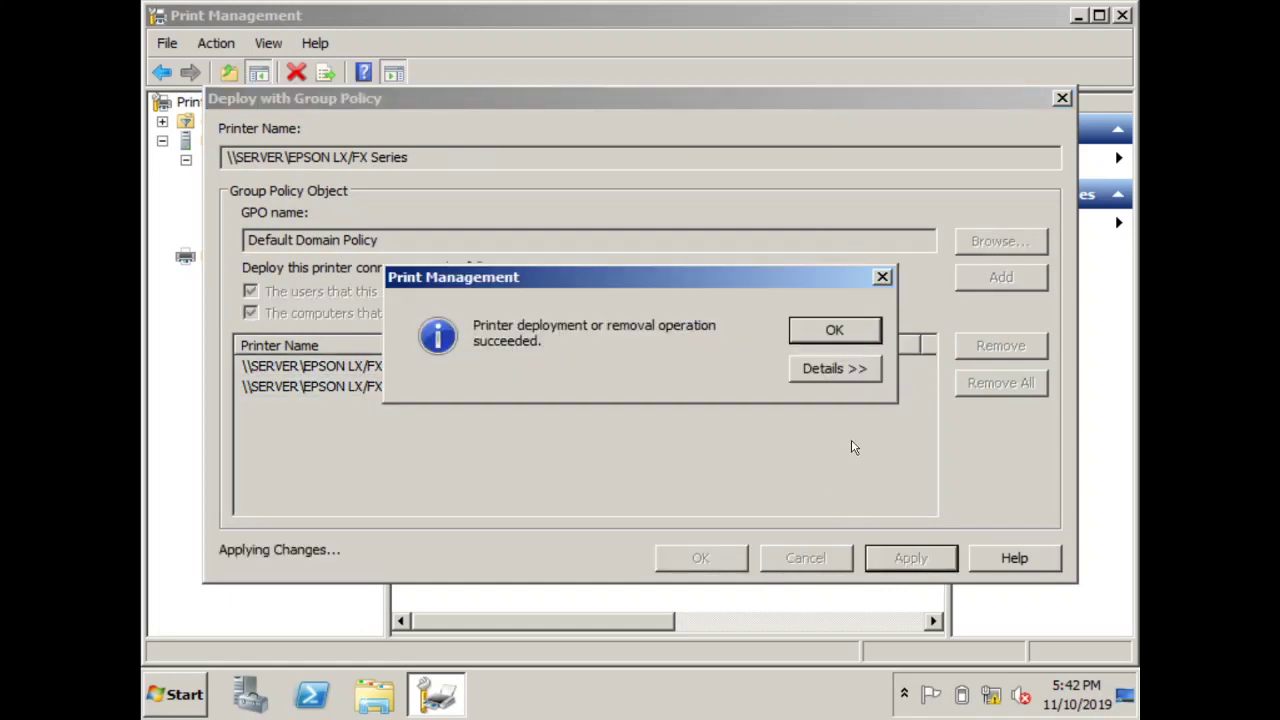
click(858, 332)
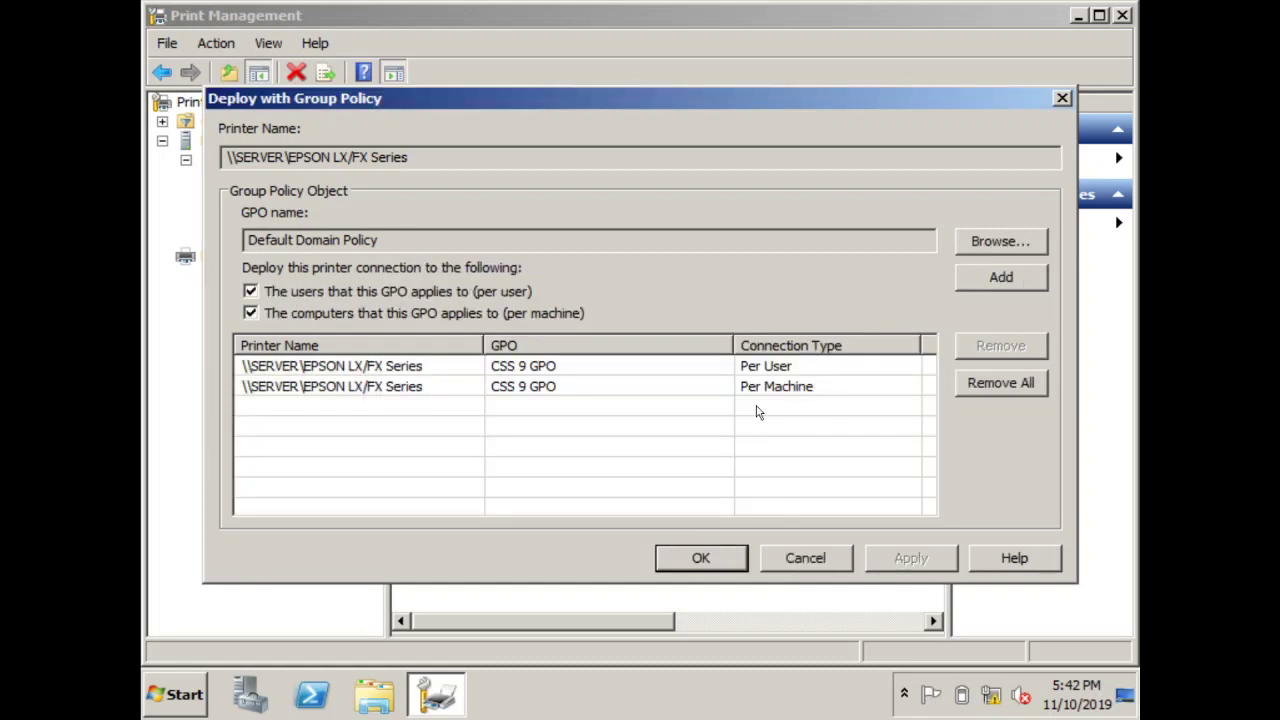
Reopen the EPSON LX/FX Series deployment, select CSS 9 GPO for users, and close it
click(701, 558)
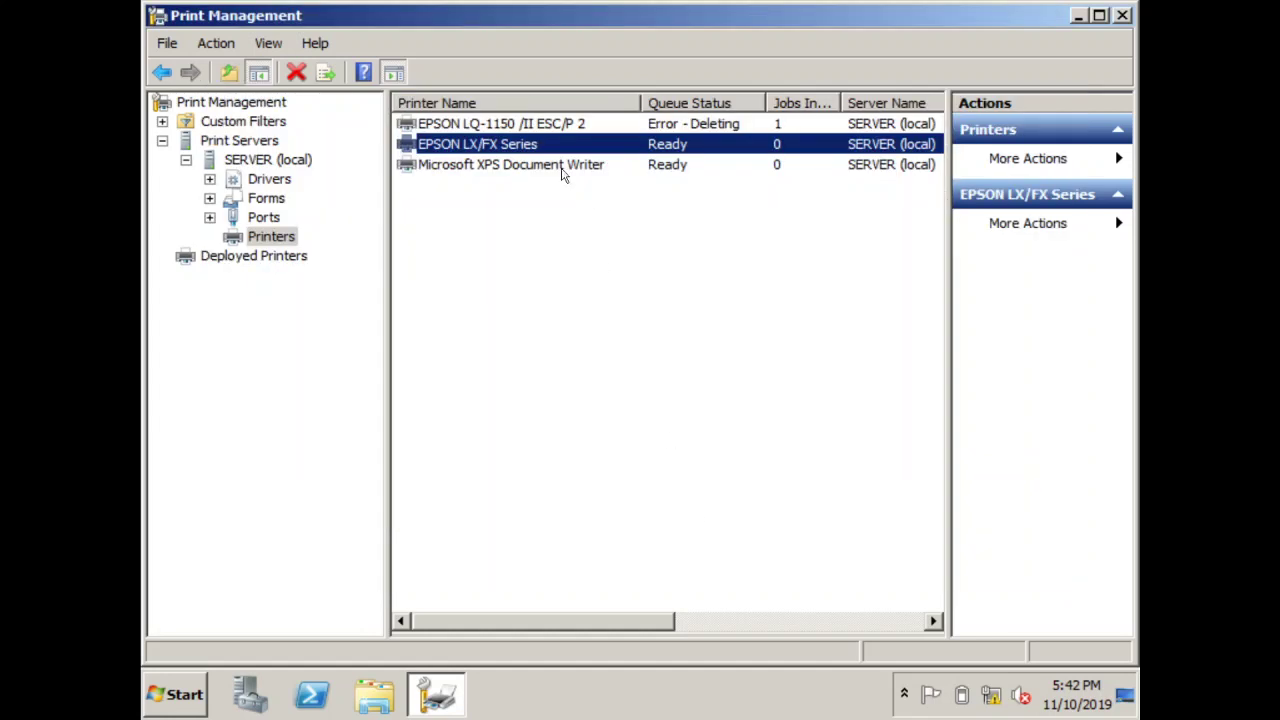
right_click(533, 152)
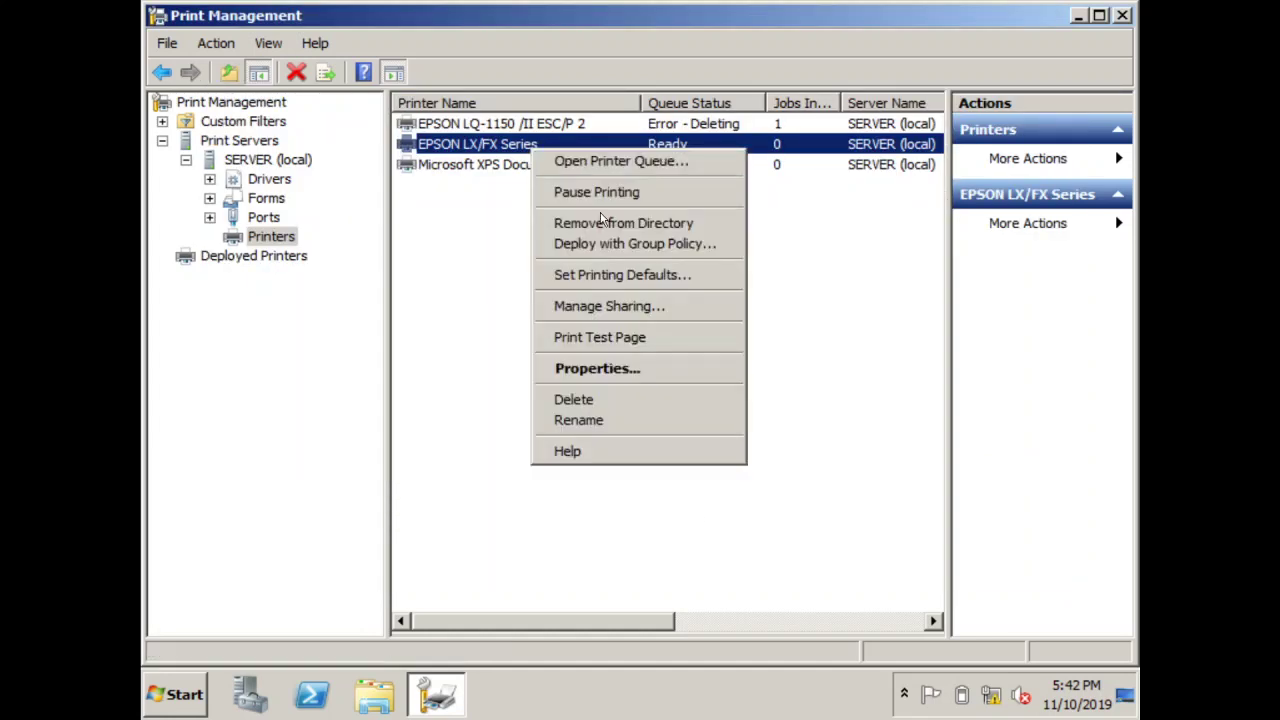
click(604, 244)
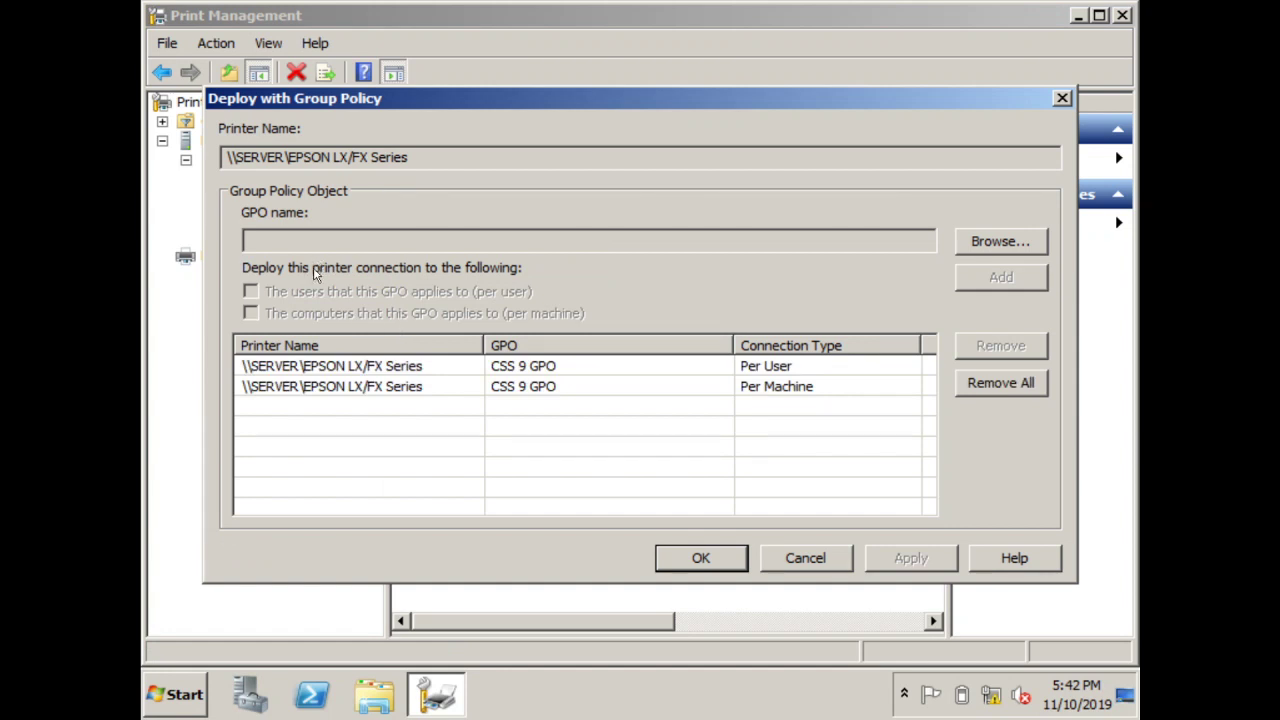
click(999, 242)
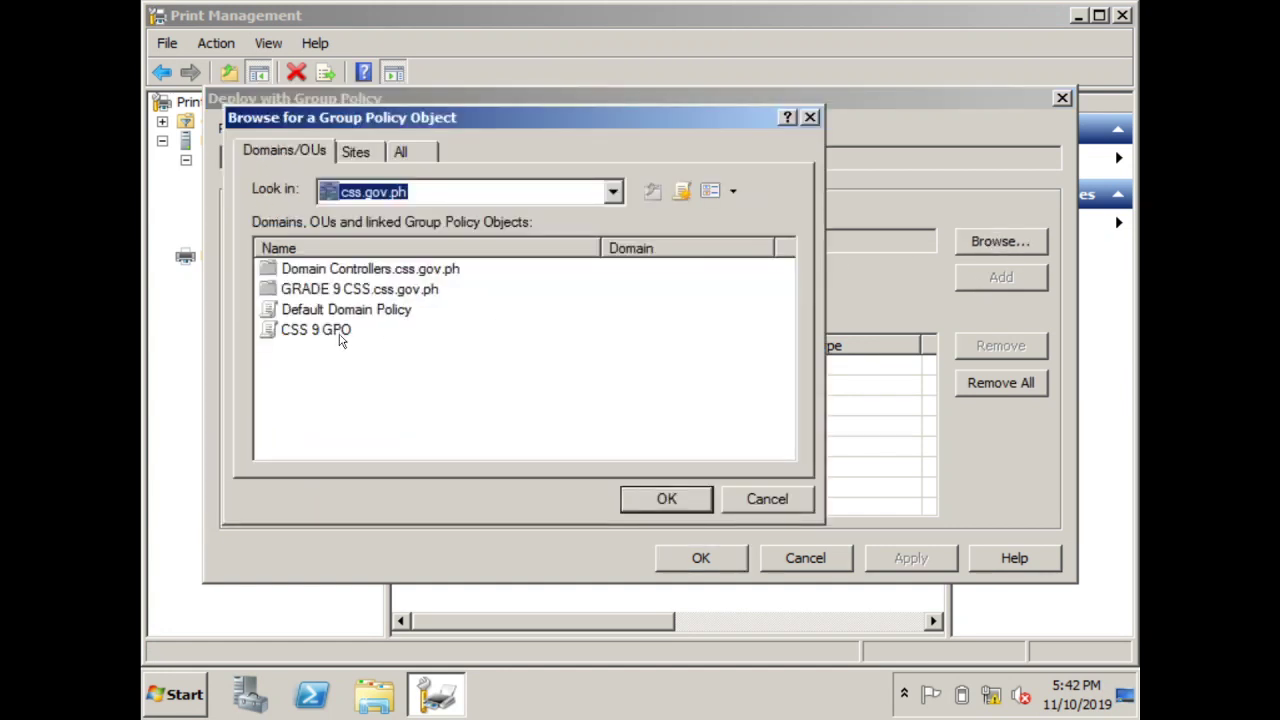
click(336, 333)
click(645, 505)
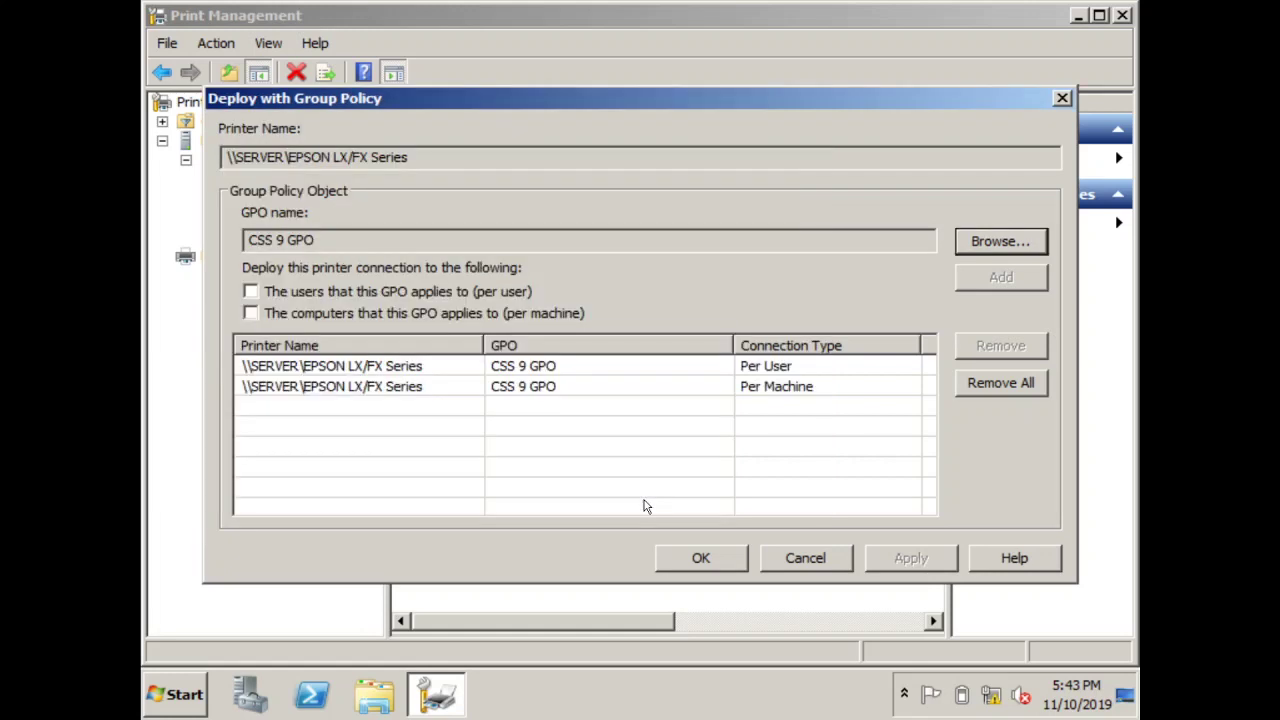
click(251, 291)
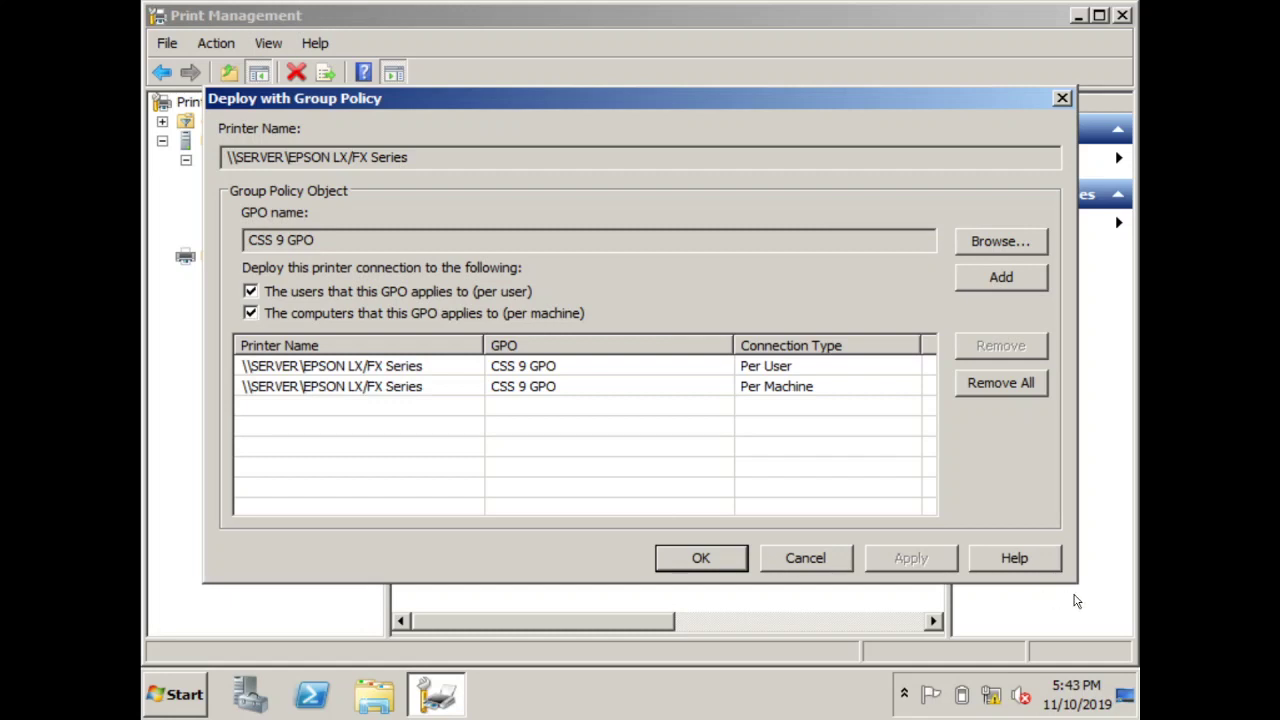
click(707, 556)
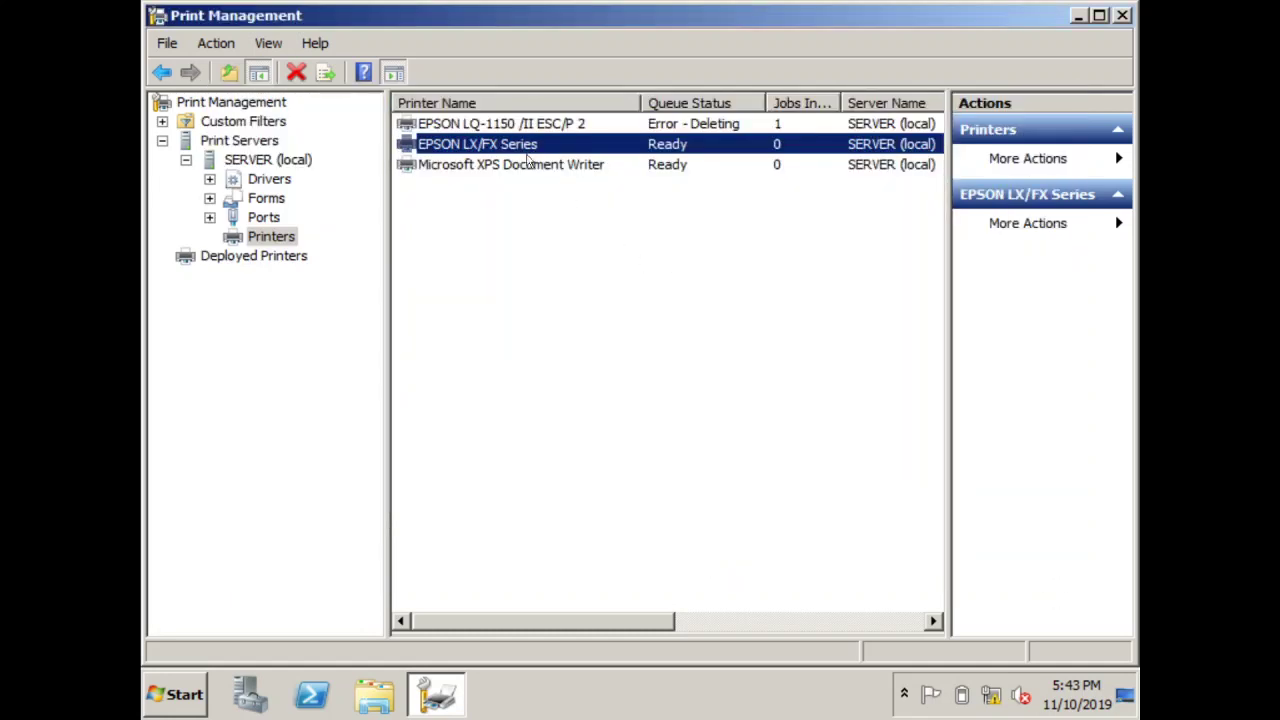
Deploy EPSON LX/FX Series through Default Domain Policy for its users and confirm the settings
right_click(511, 152)
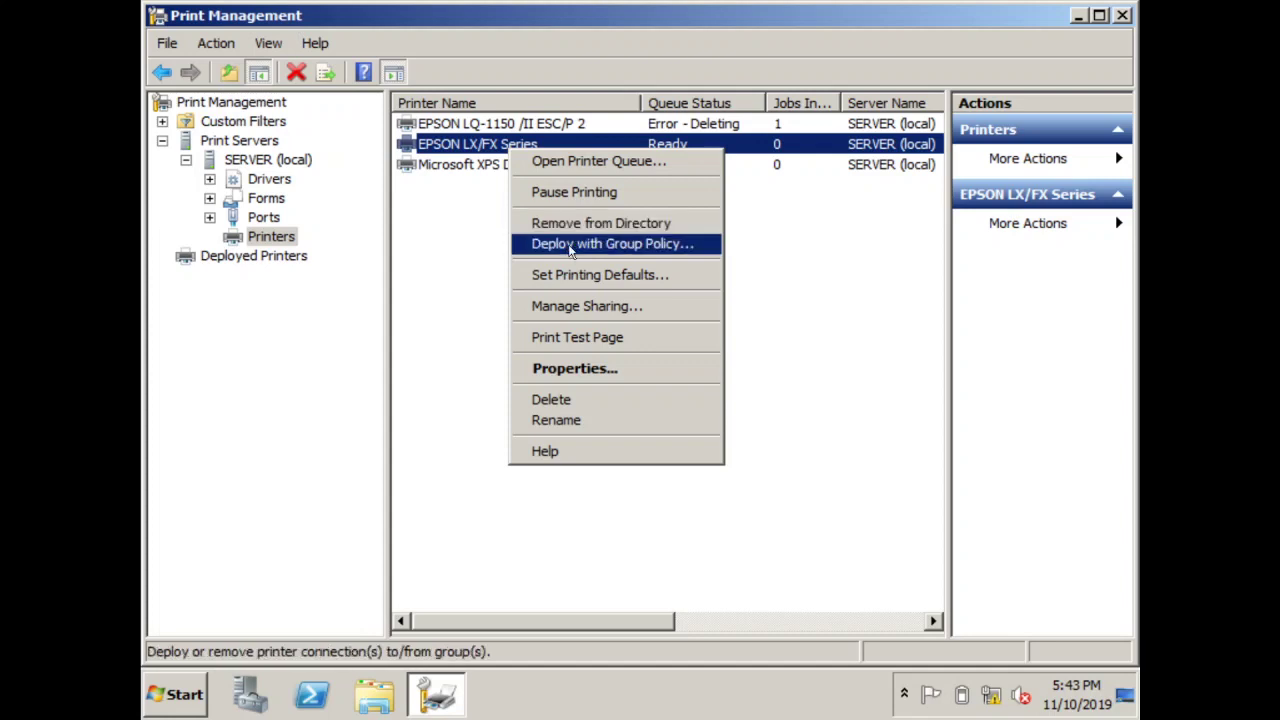
click(545, 243)
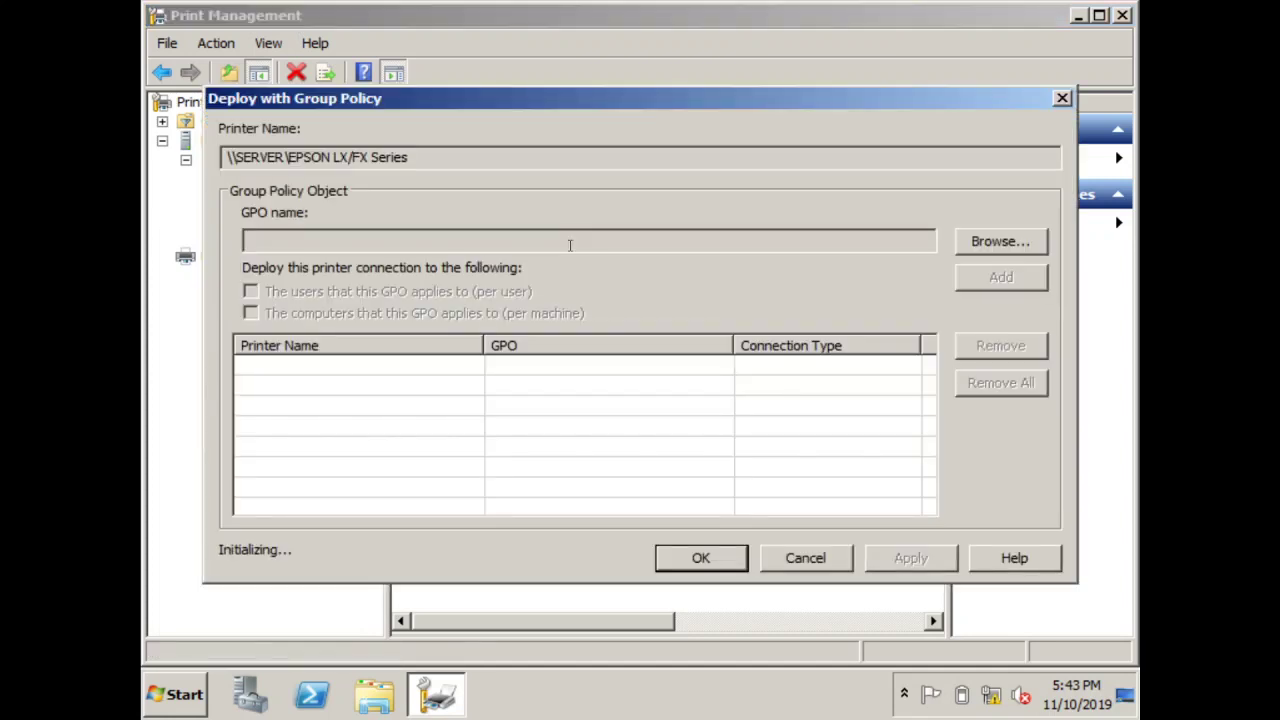
click(1000, 241)
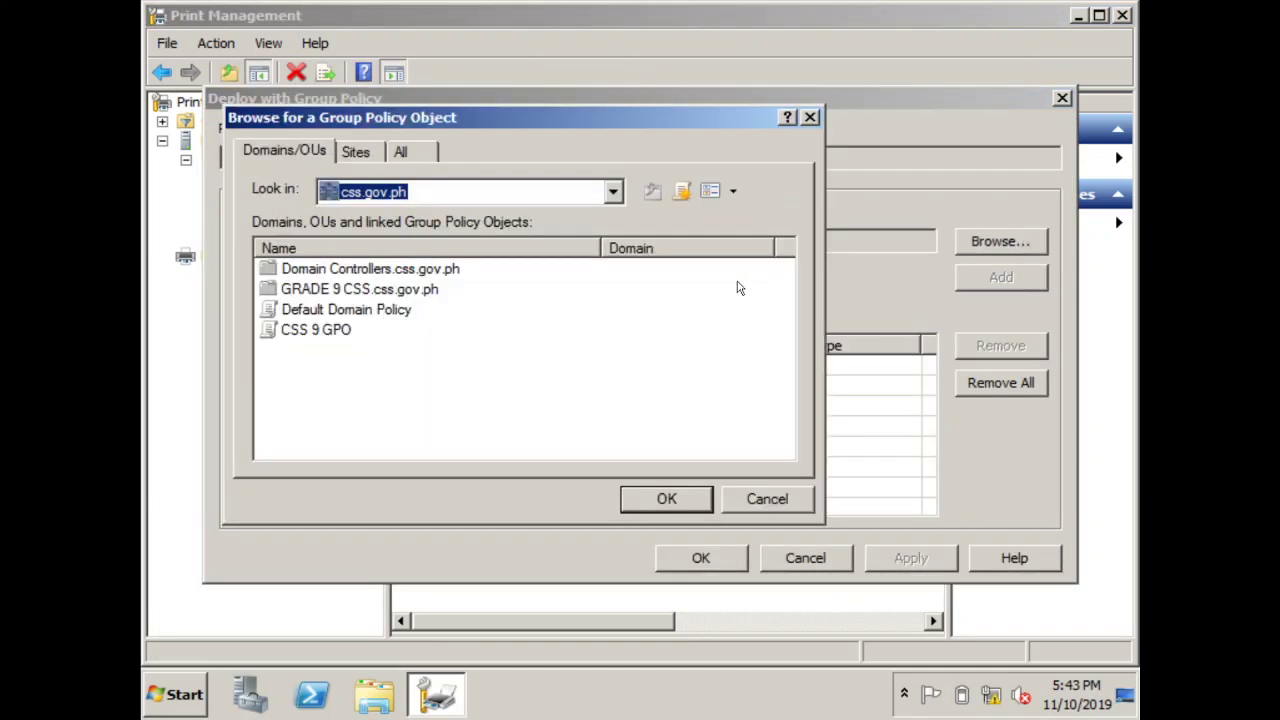
click(347, 316)
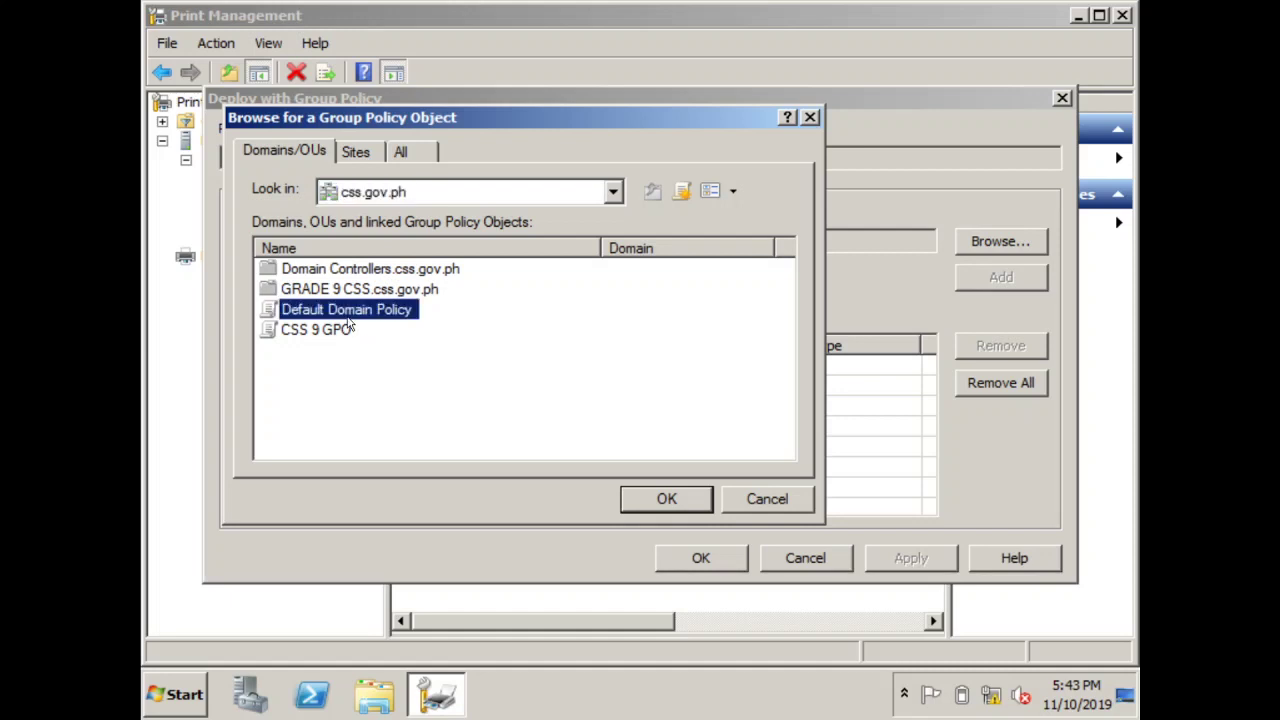
click(666, 500)
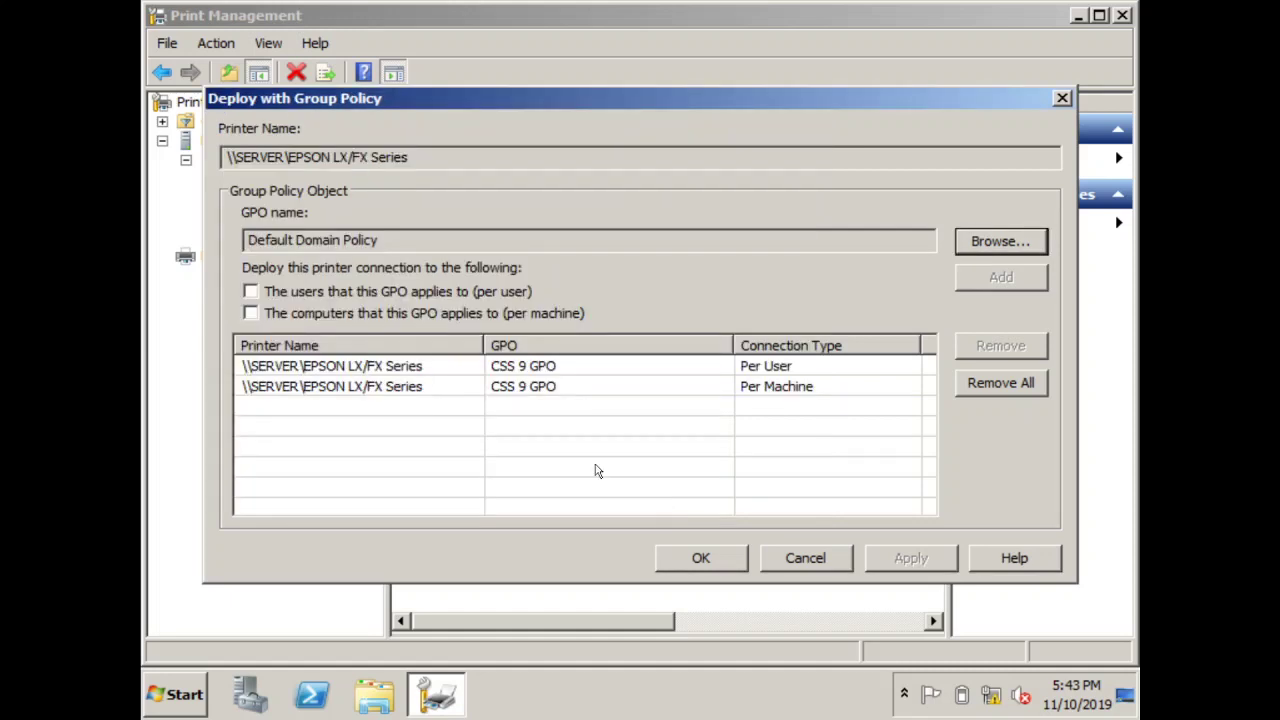
click(251, 290)
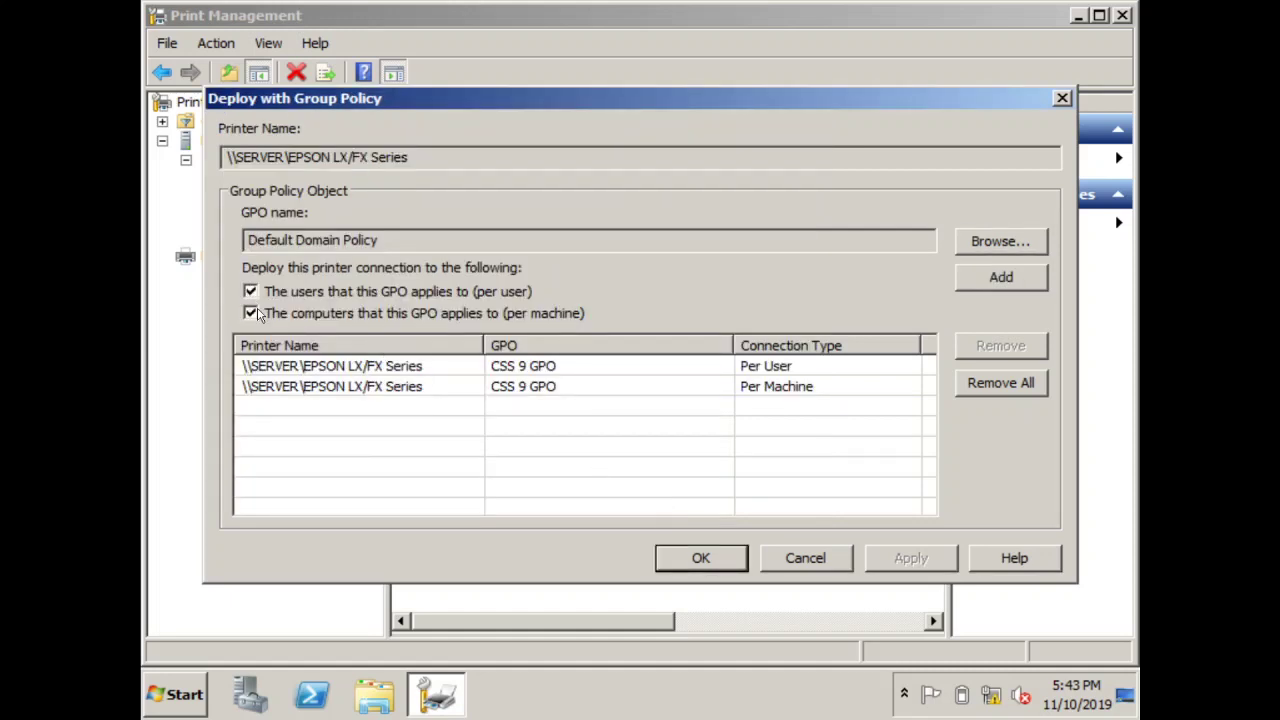
click(722, 563)
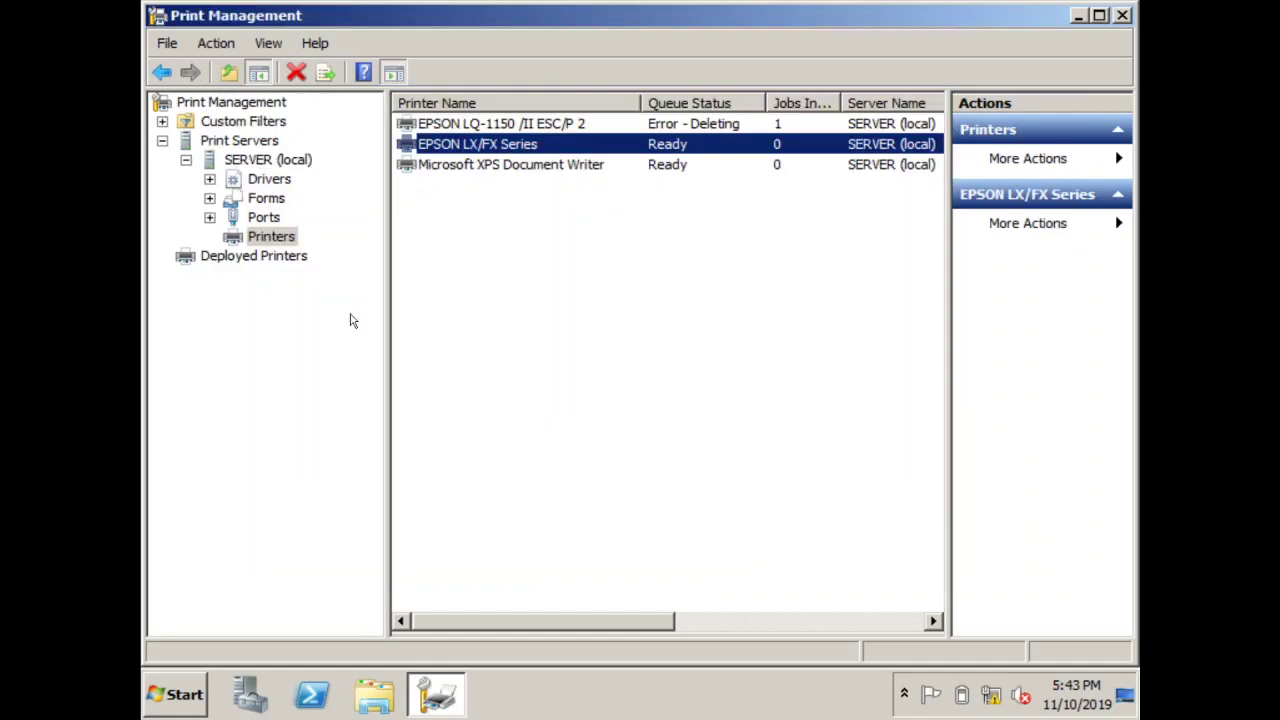
click(236, 258)
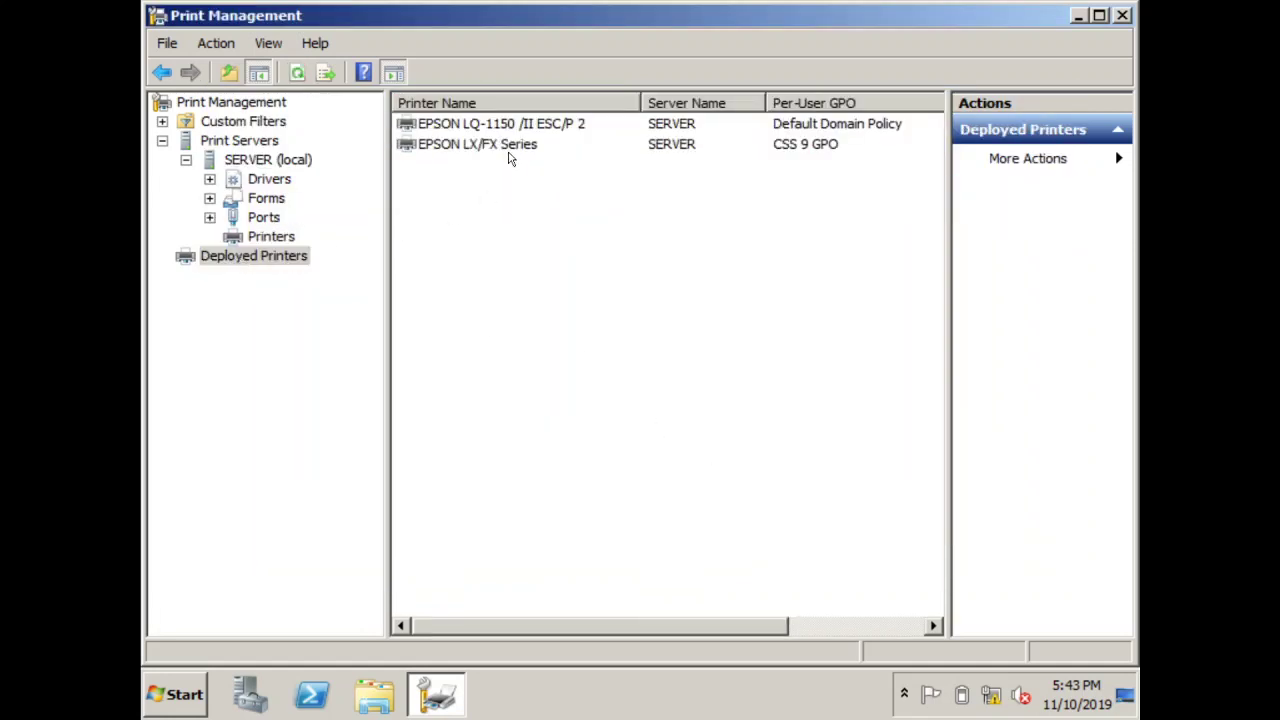
click(507, 155)
right_click(489, 147)
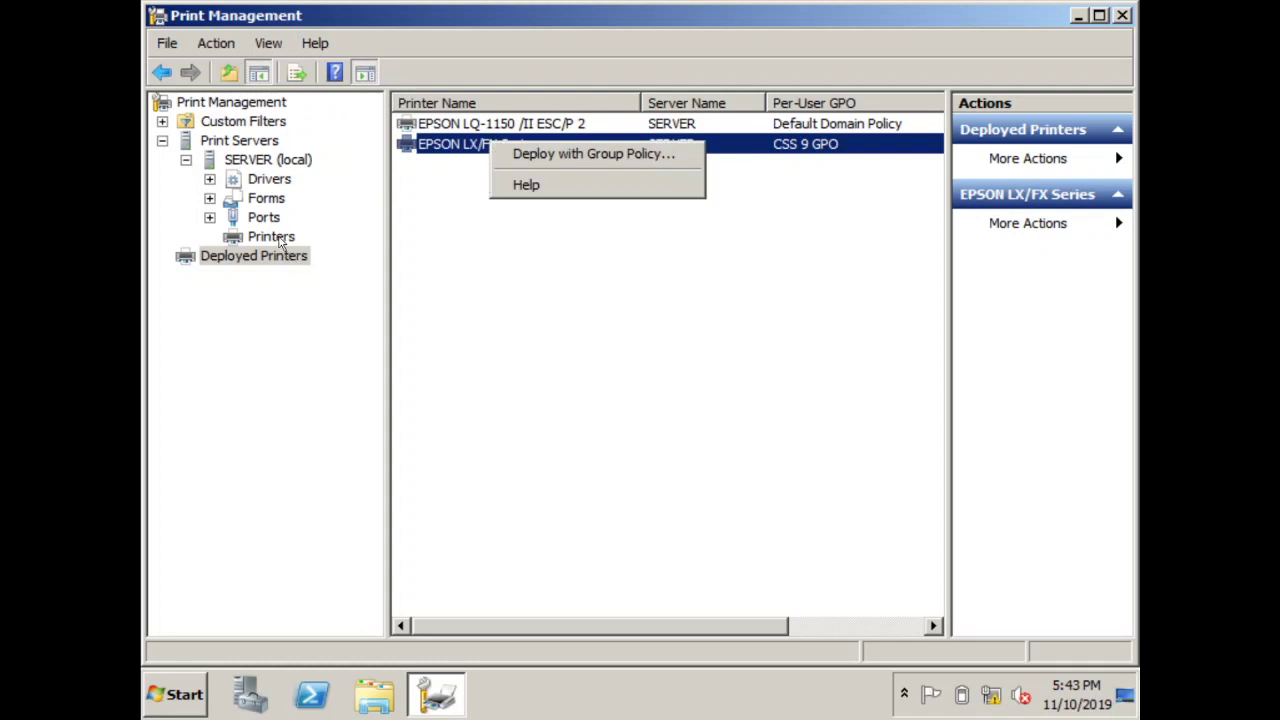
click(279, 240)
right_click(488, 149)
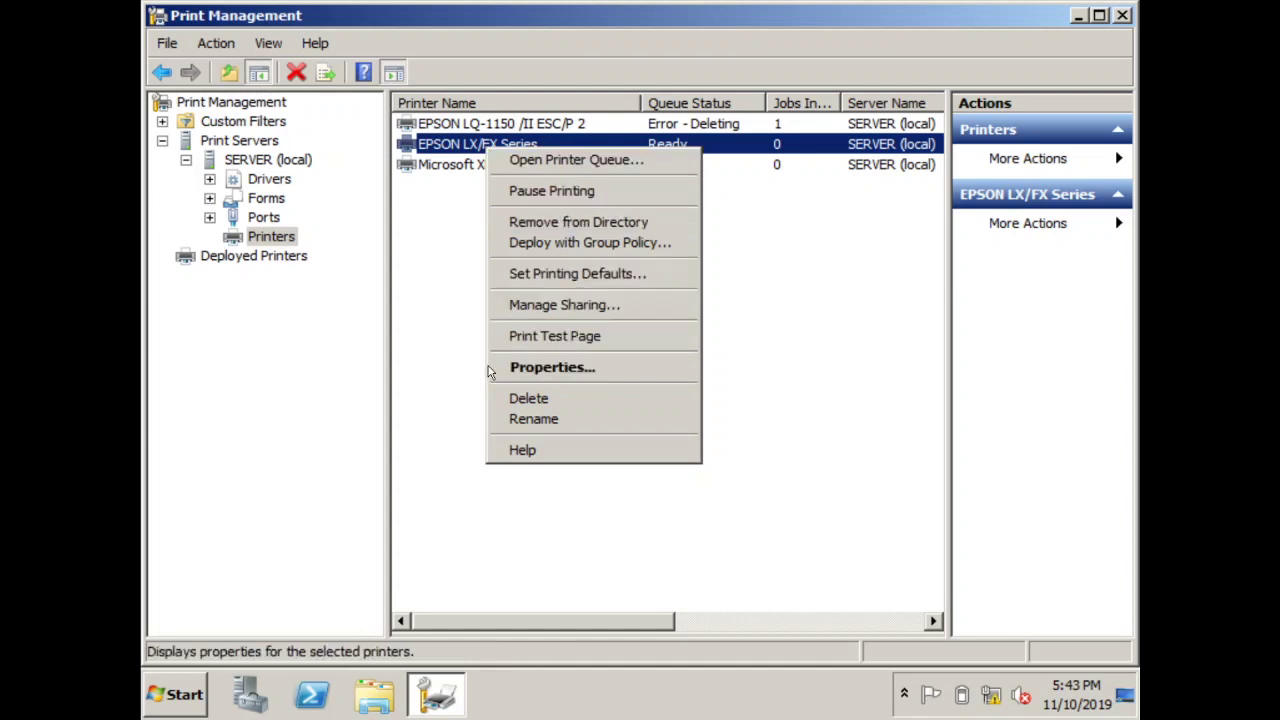
click(578, 307)
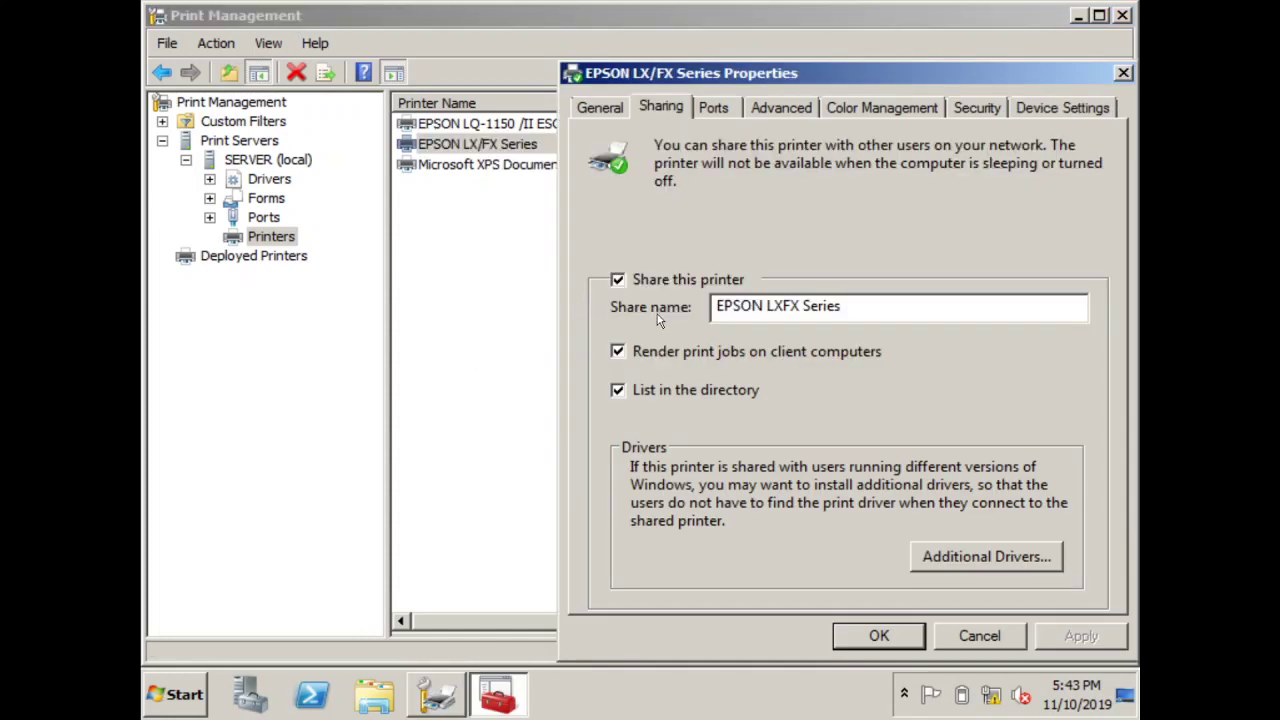
click(876, 638)
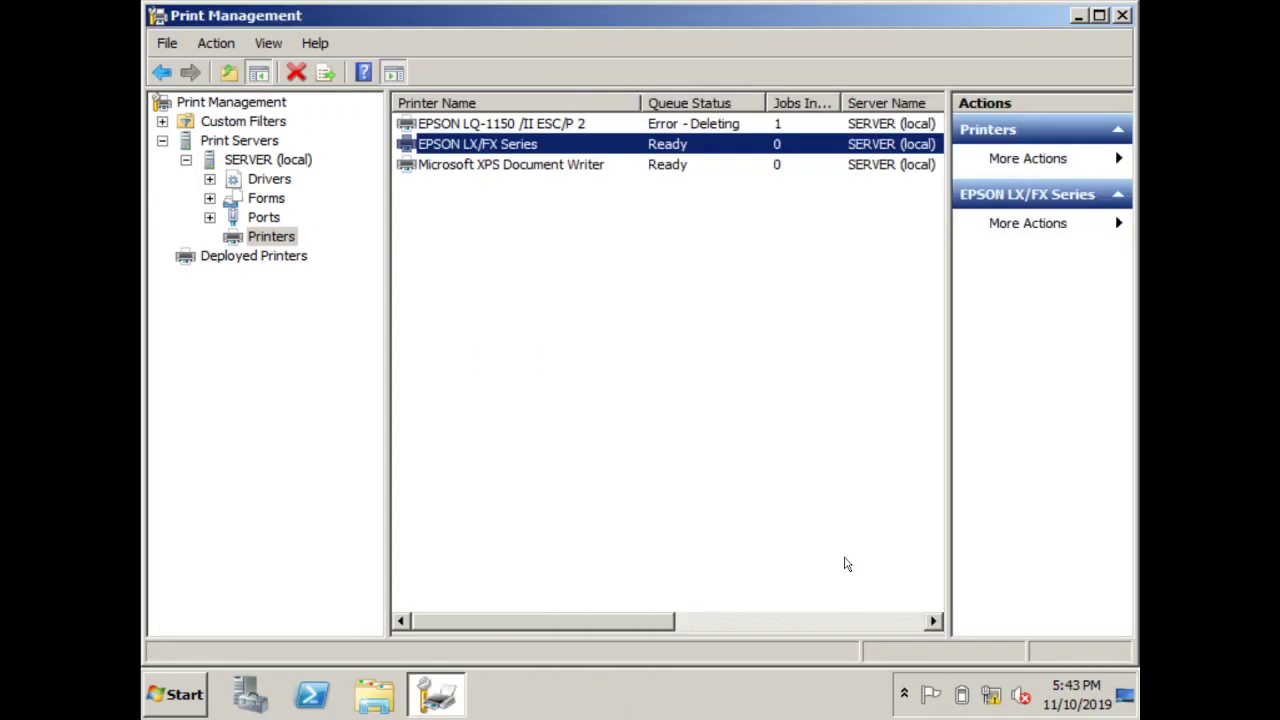
Close Print Management, launch Group Policy Management from Administrative Tools and edit the CSS 9 GPO
click(1126, 17)
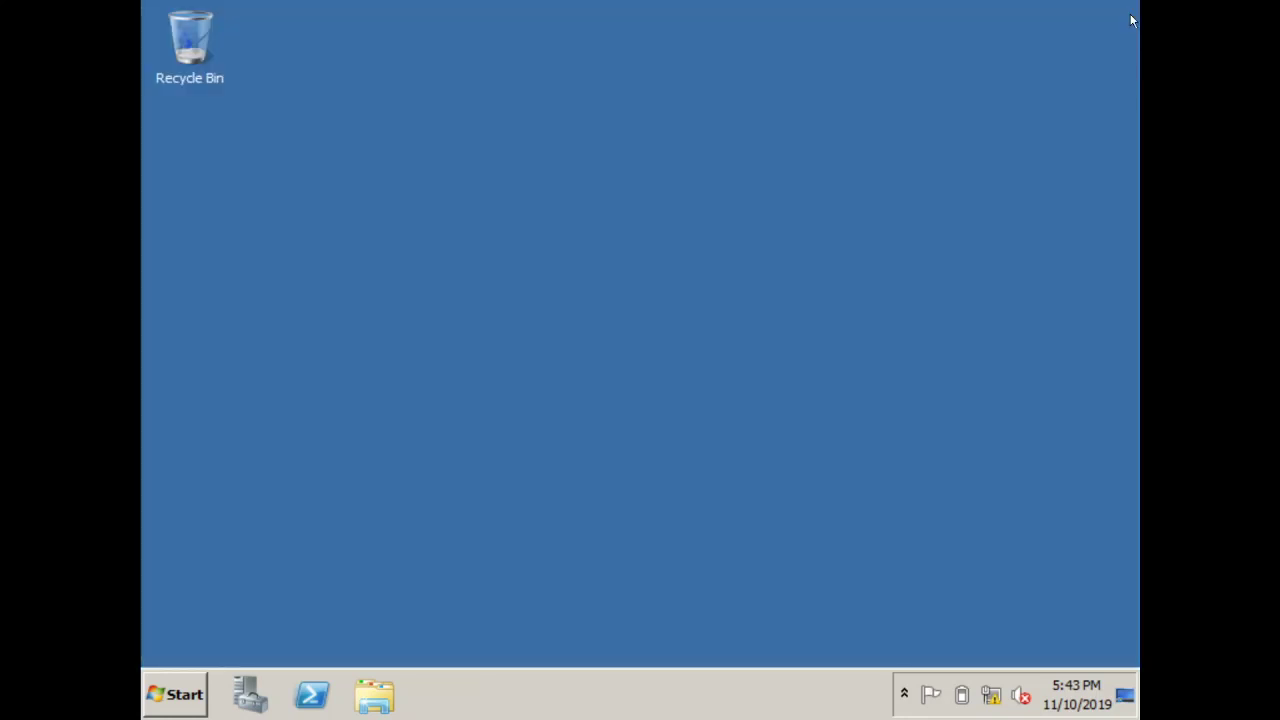
click(188, 700)
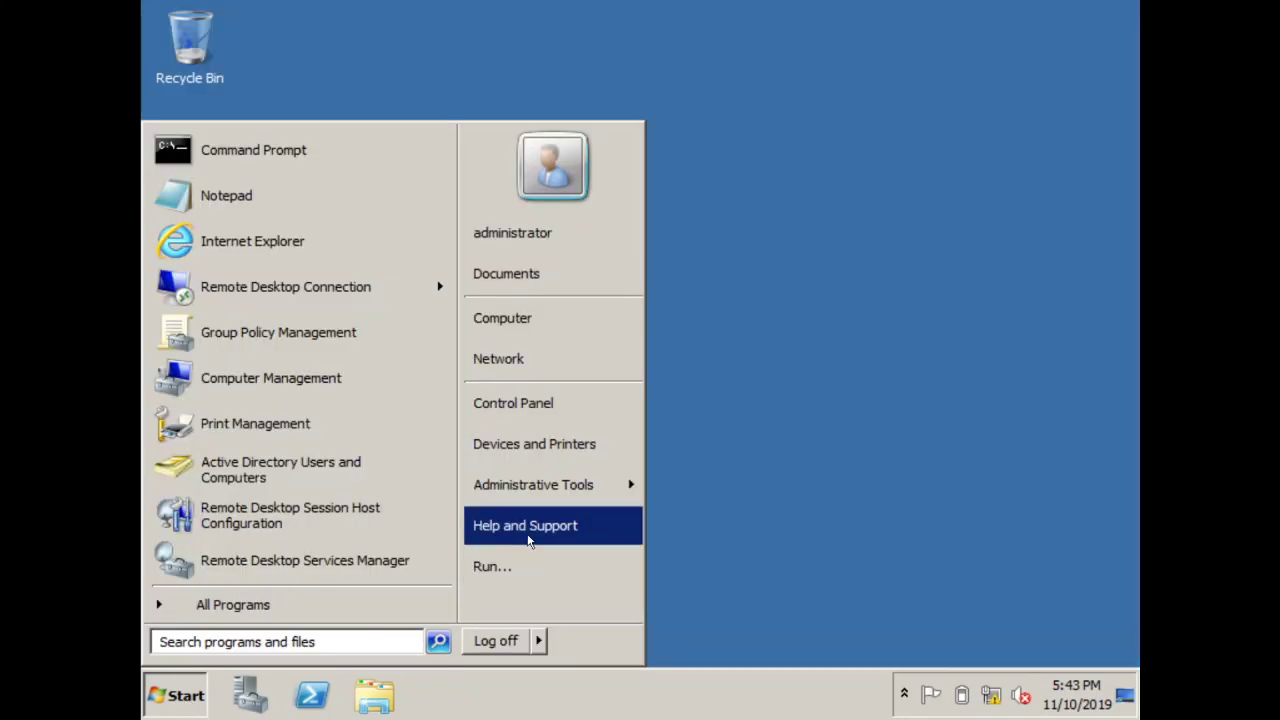
mouse_move(521, 500)
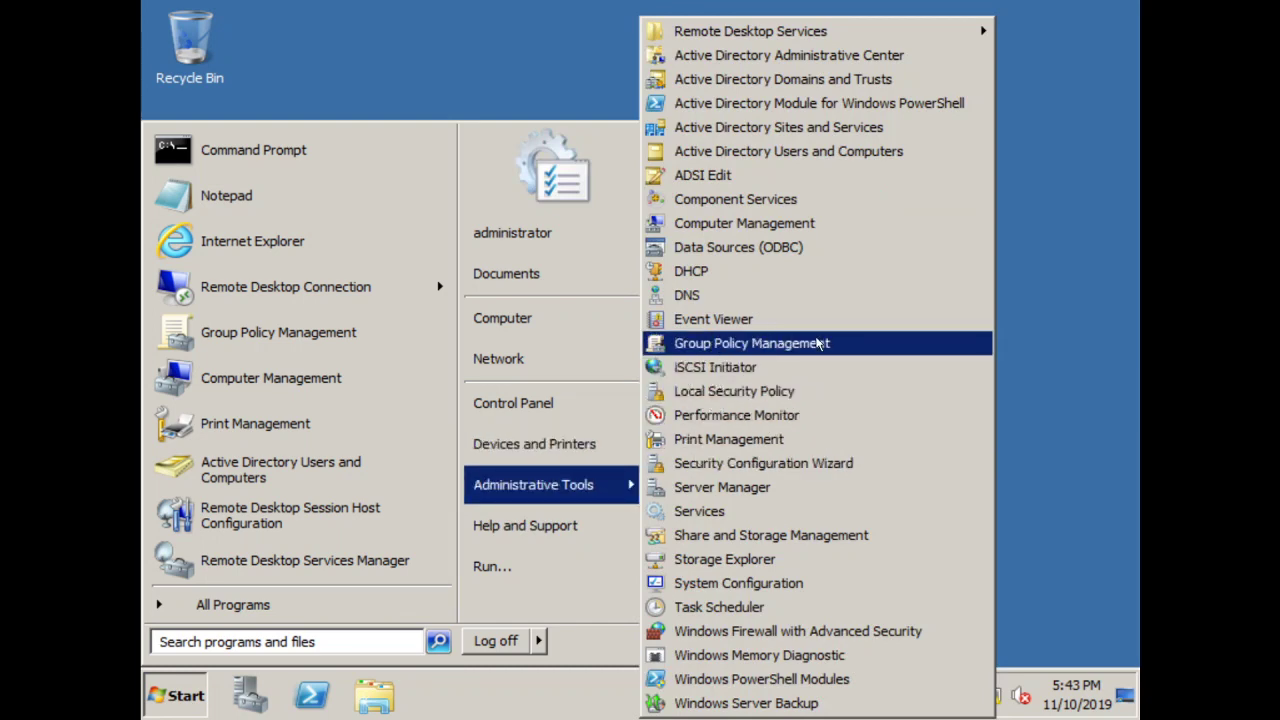
click(837, 346)
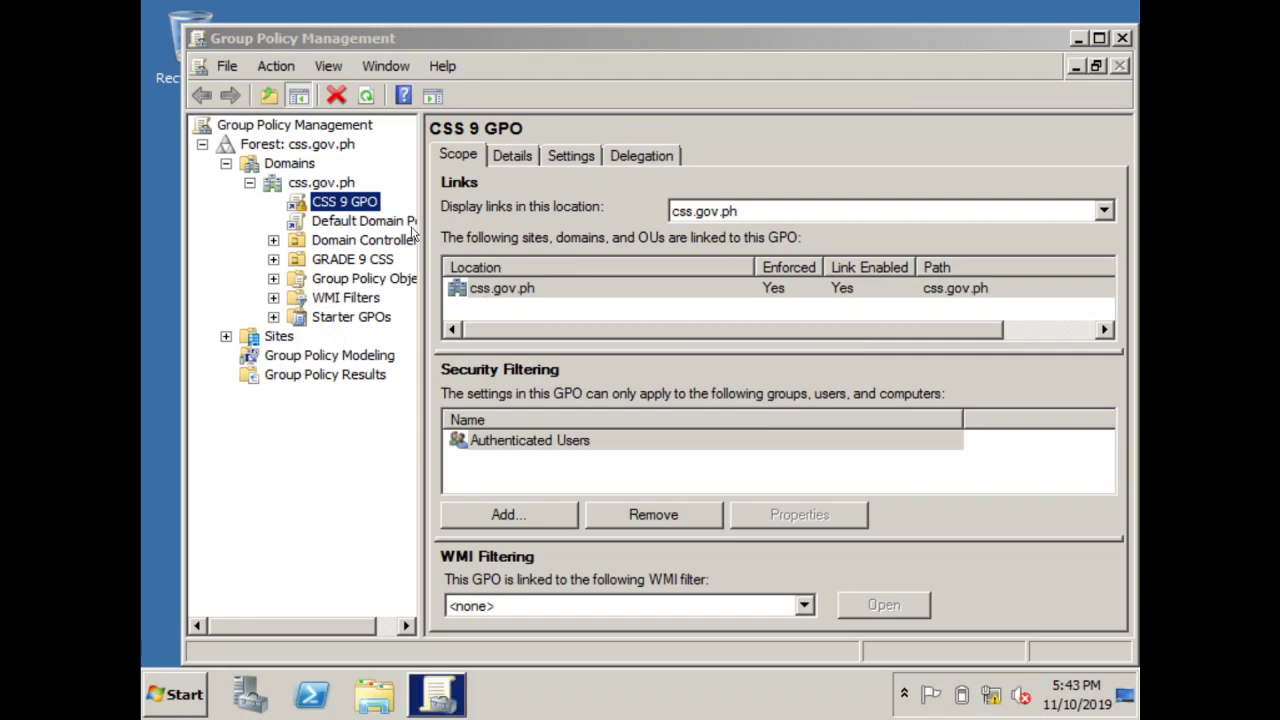
right_click(360, 204)
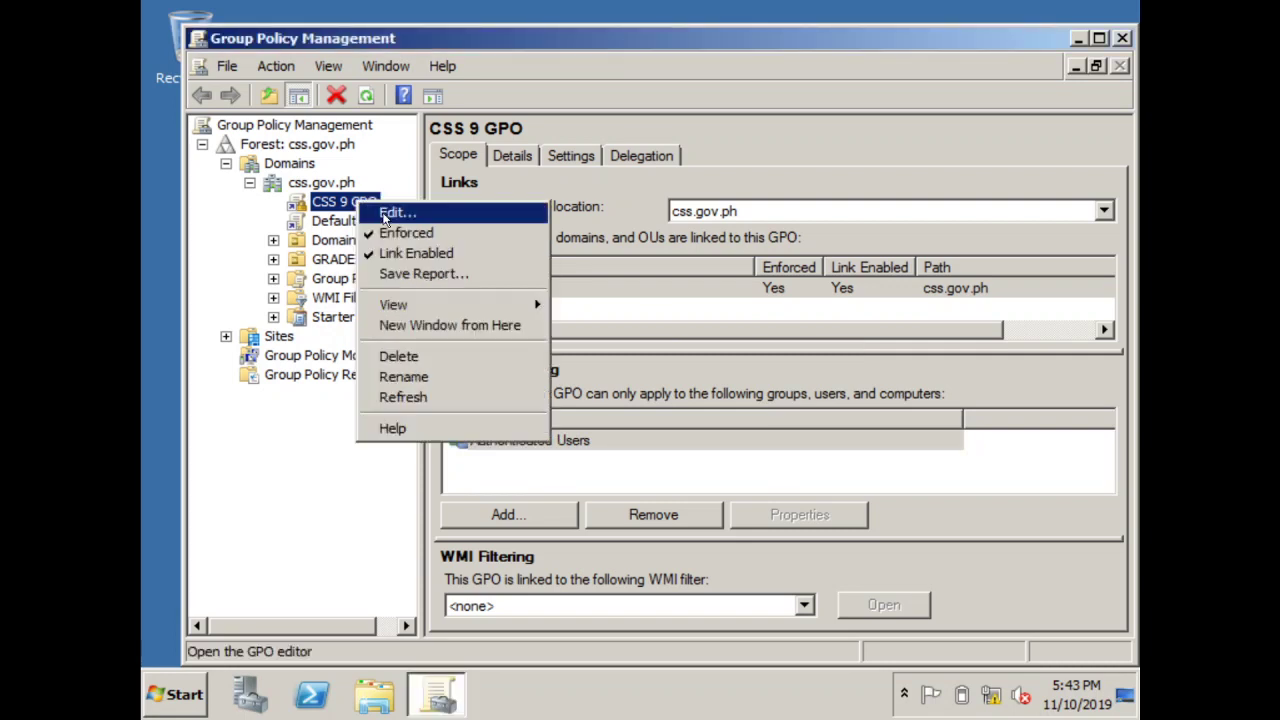
click(390, 212)
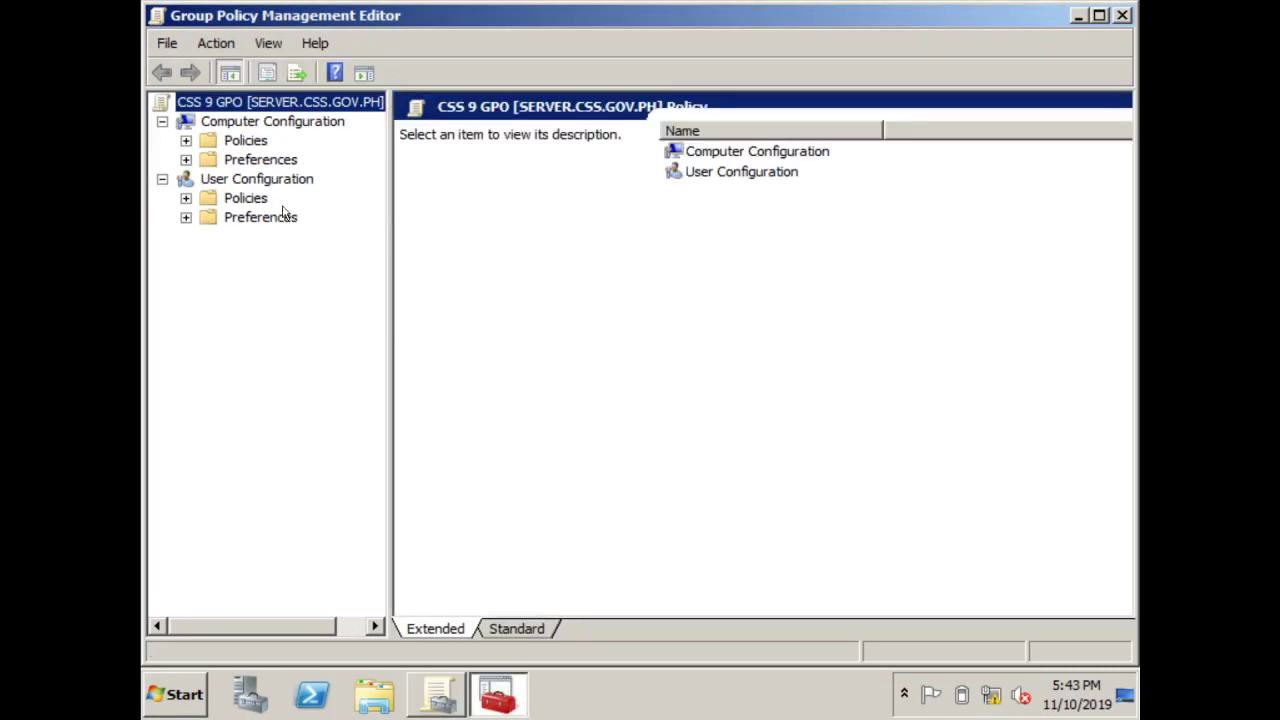
Show EPSON LX/FX Series under User Configuration's Deployed Printers in CSS 9 GPO
click(190, 198)
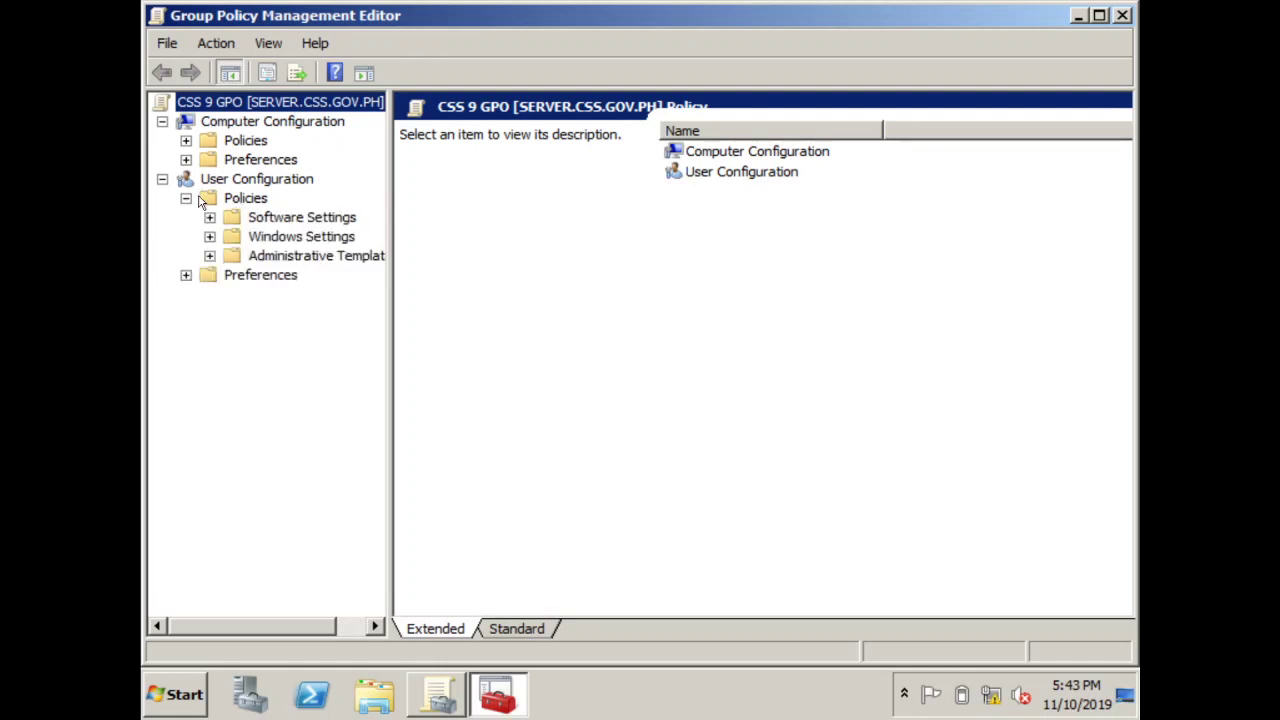
click(262, 241)
double_click(693, 234)
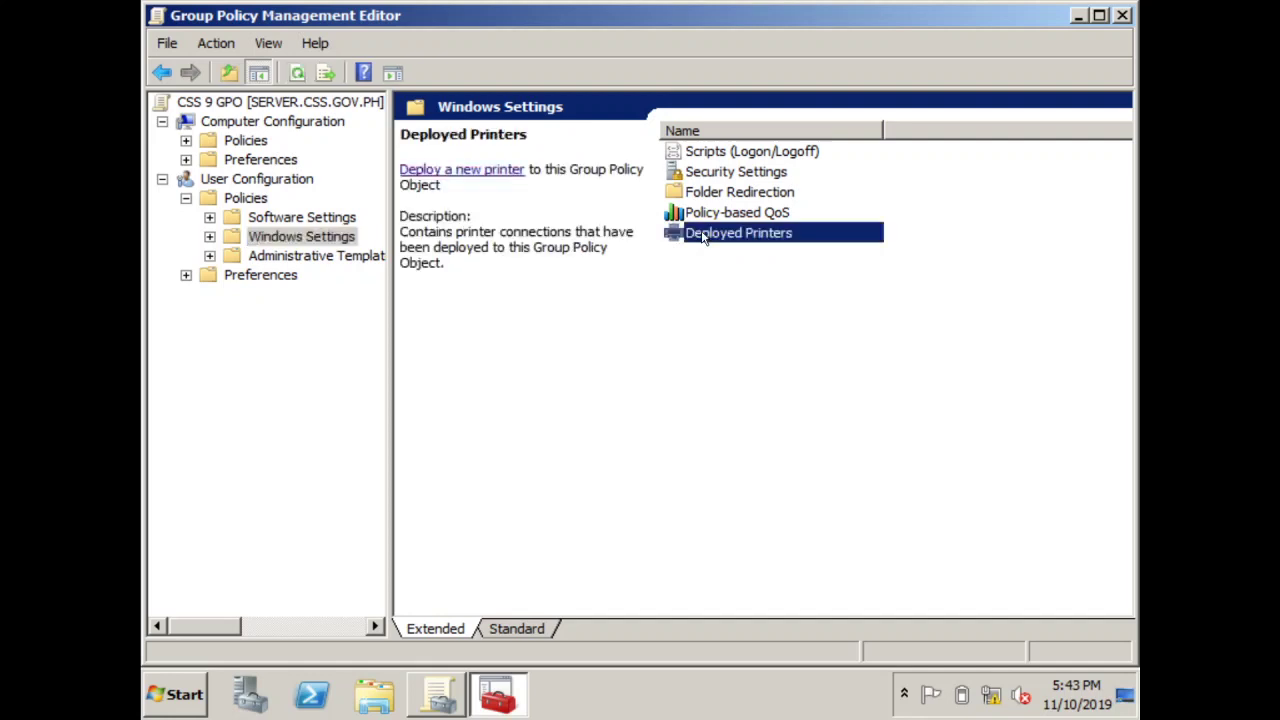
click(734, 152)
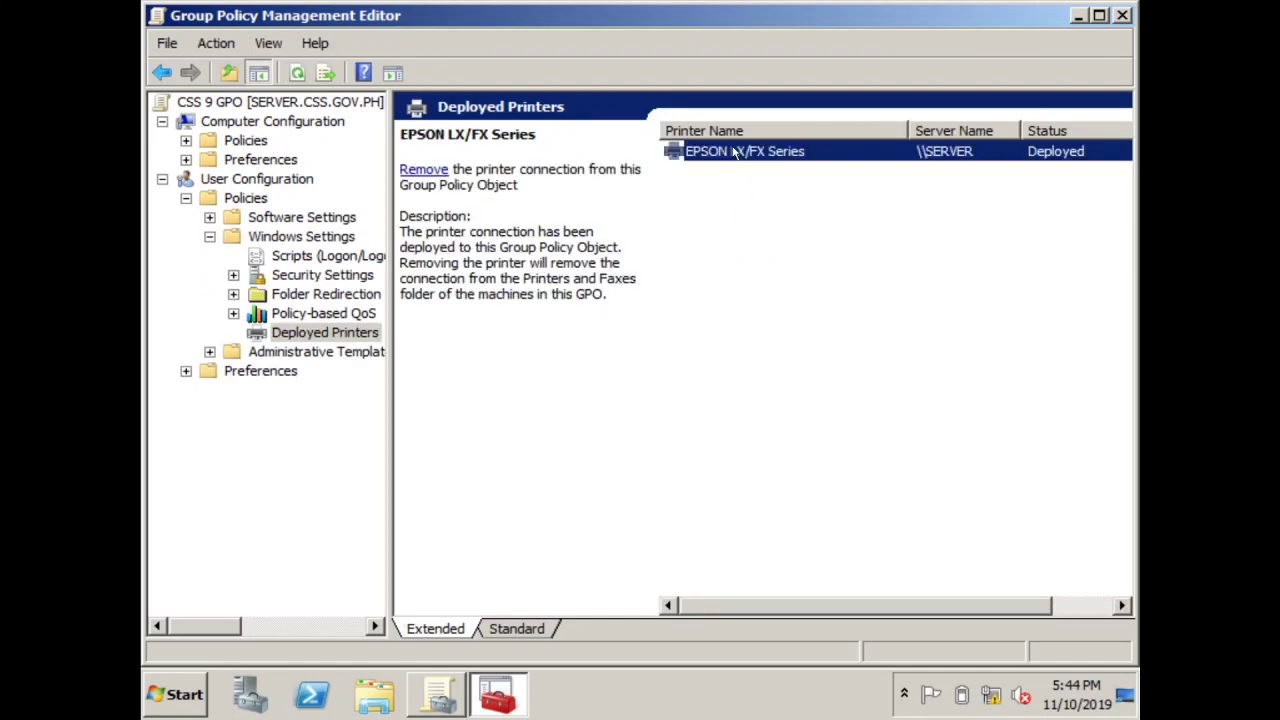
right_click(734, 152)
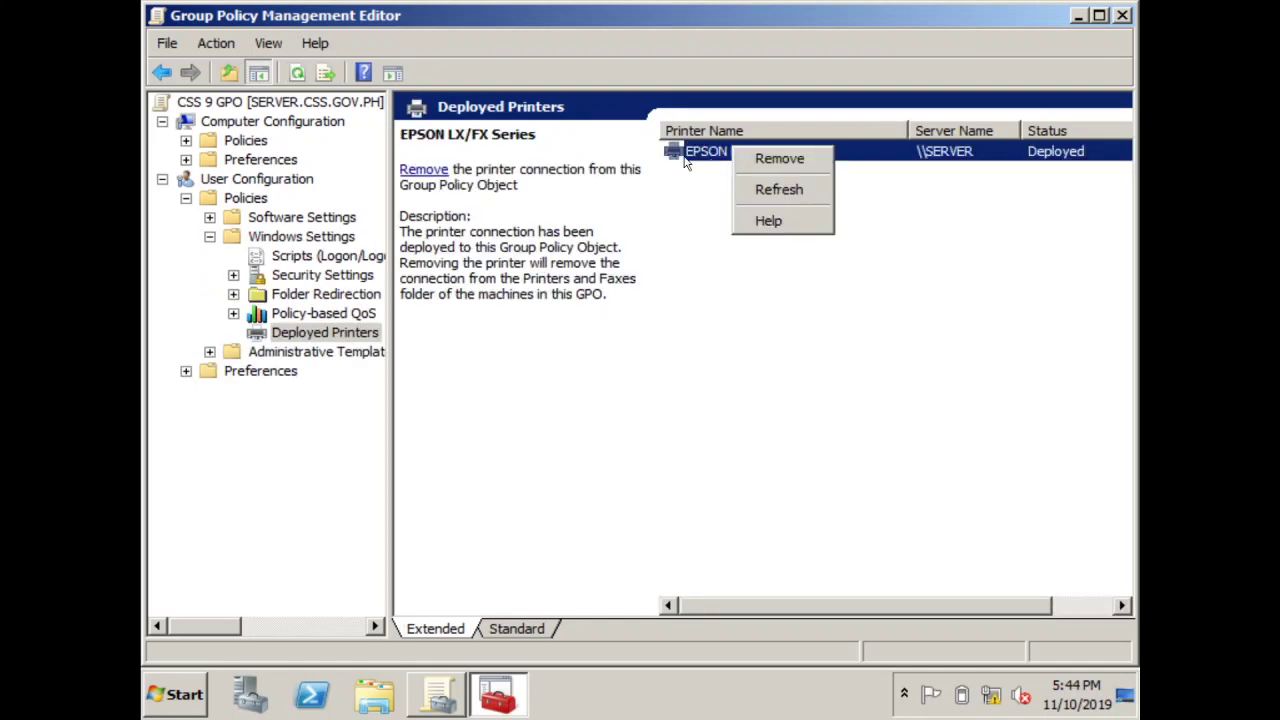
Confirm Computer Configuration's Deployed Printers also lists EPSON LX/FX Series, then close the editor
click(240, 142)
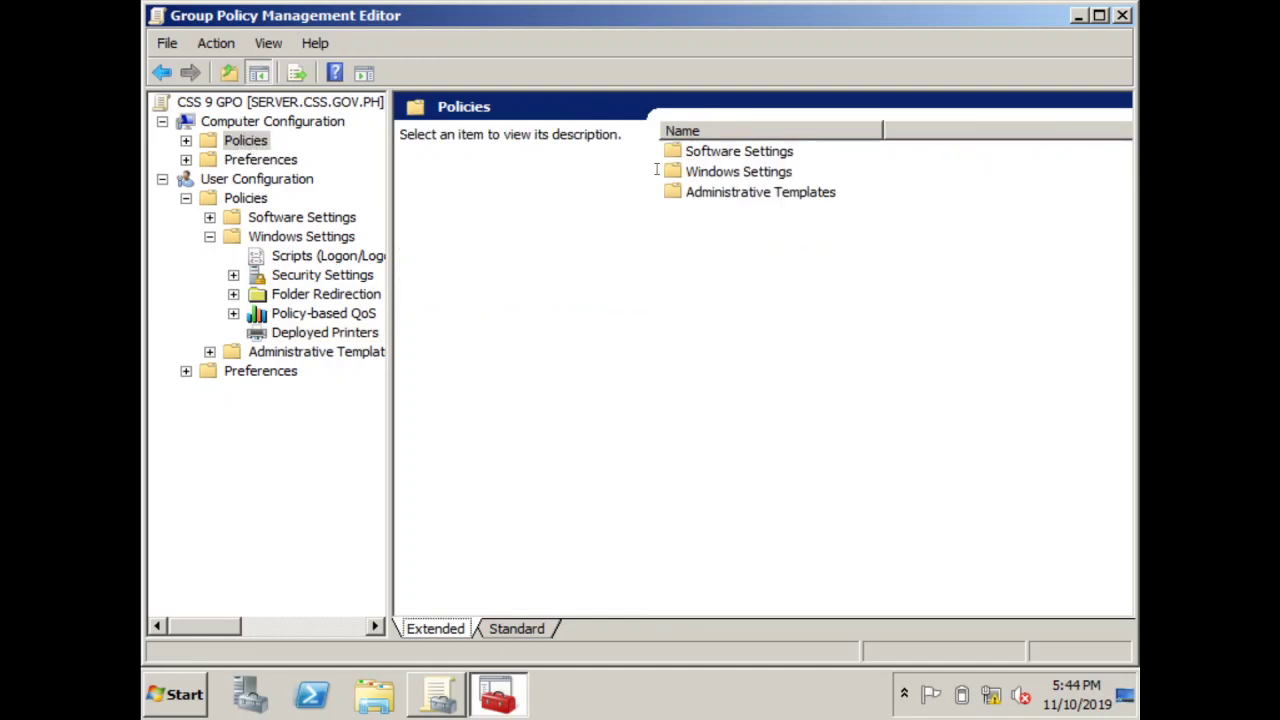
double_click(689, 175)
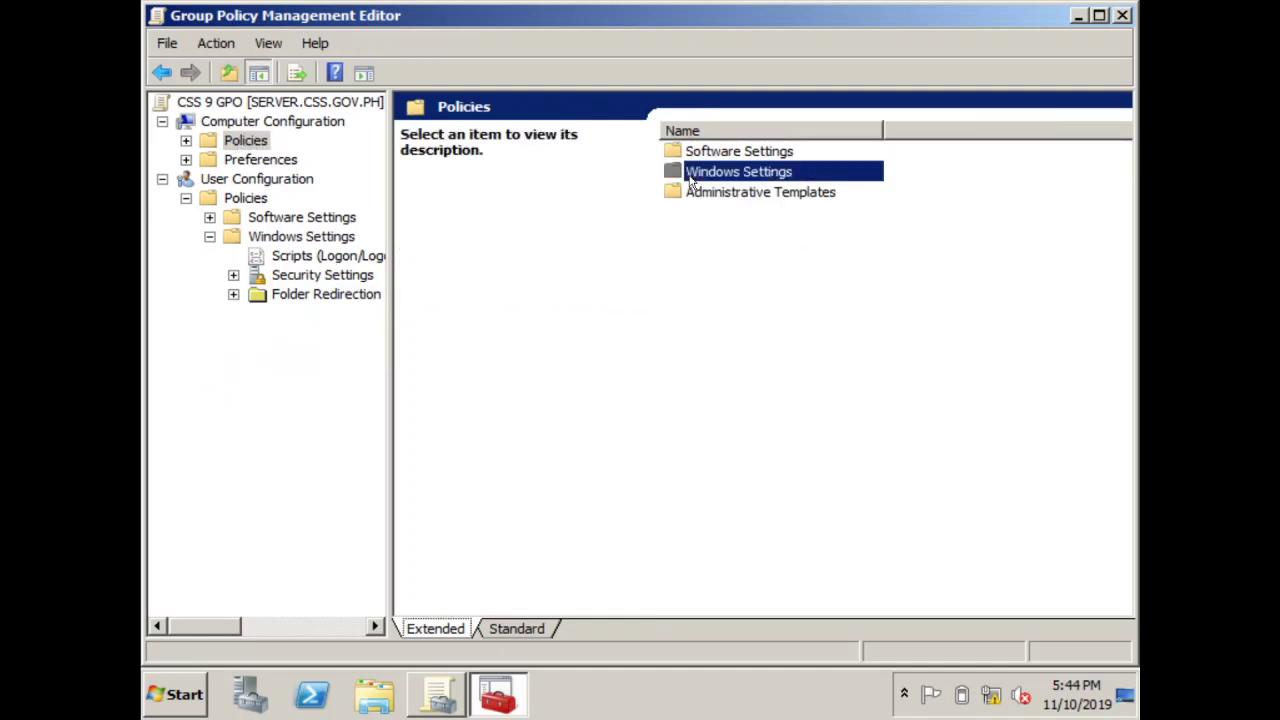
double_click(738, 173)
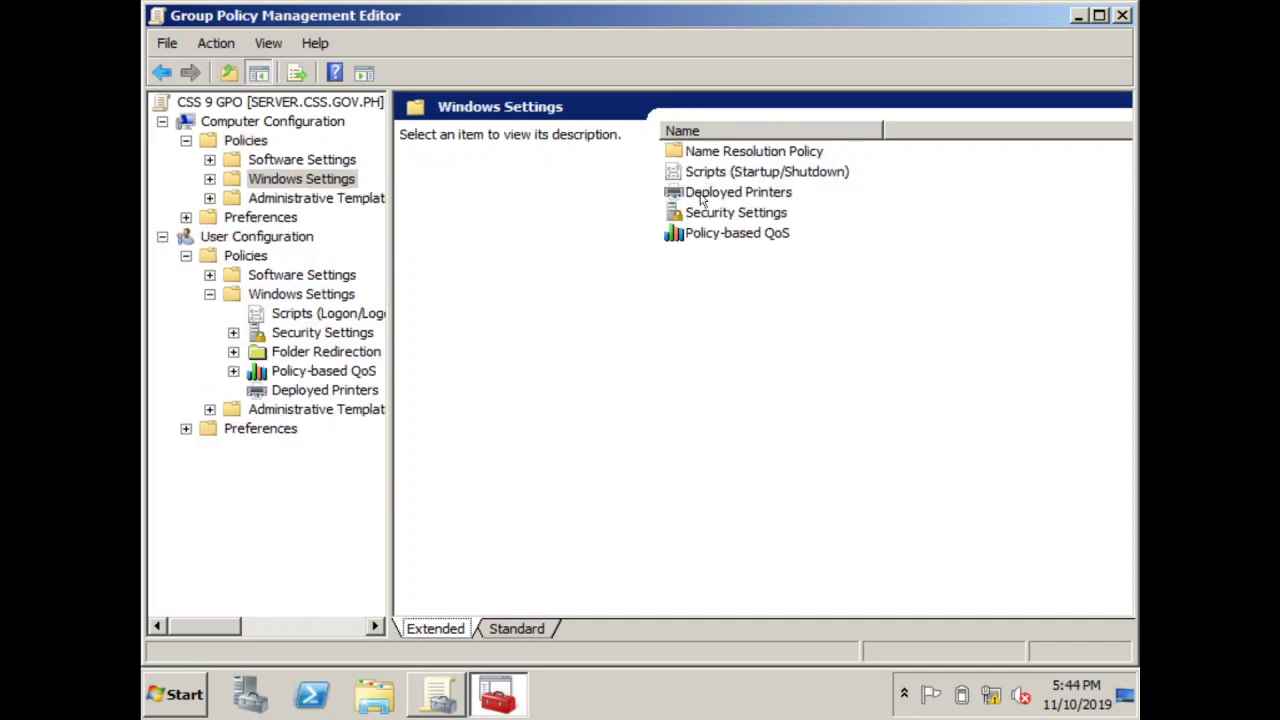
double_click(717, 197)
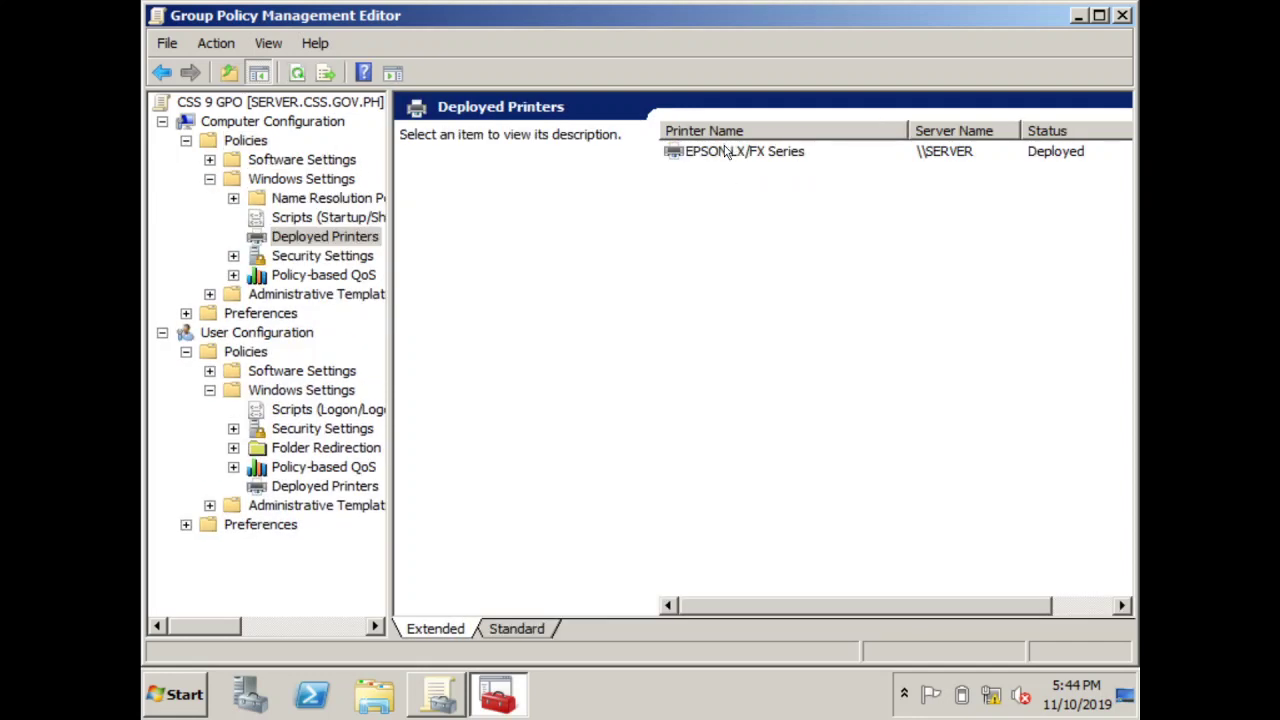
click(722, 155)
right_click(722, 158)
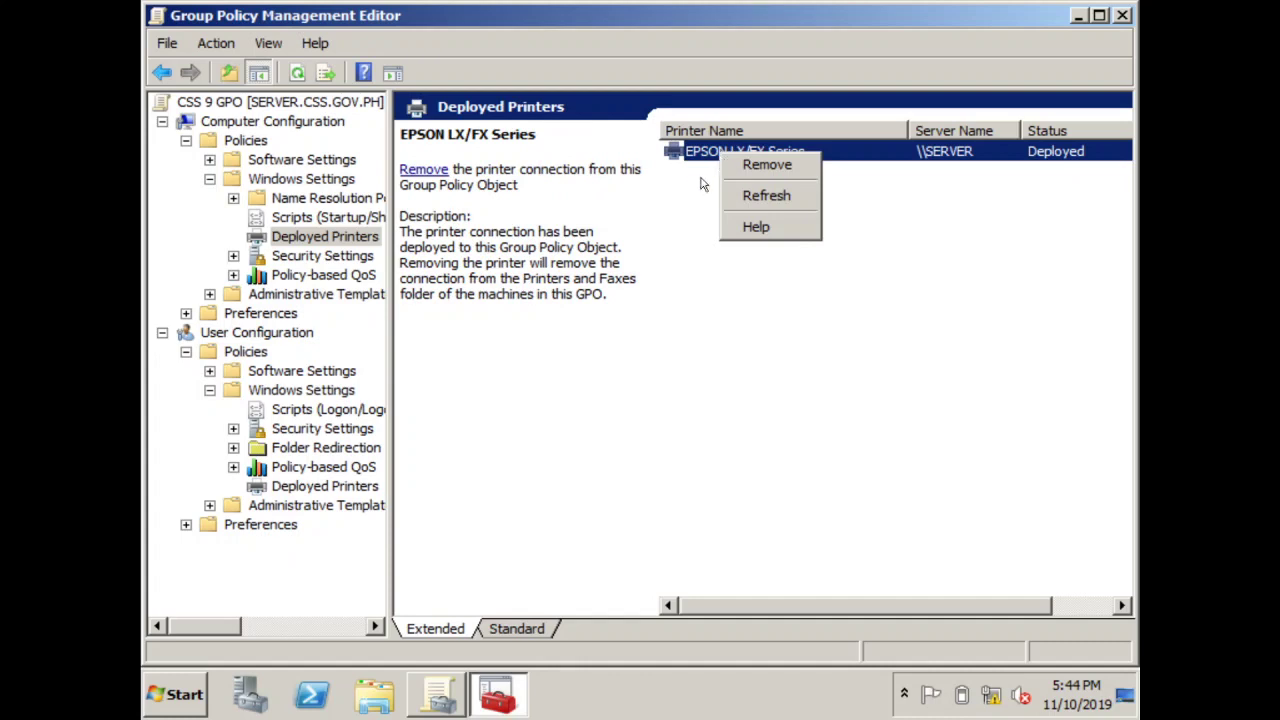
click(708, 175)
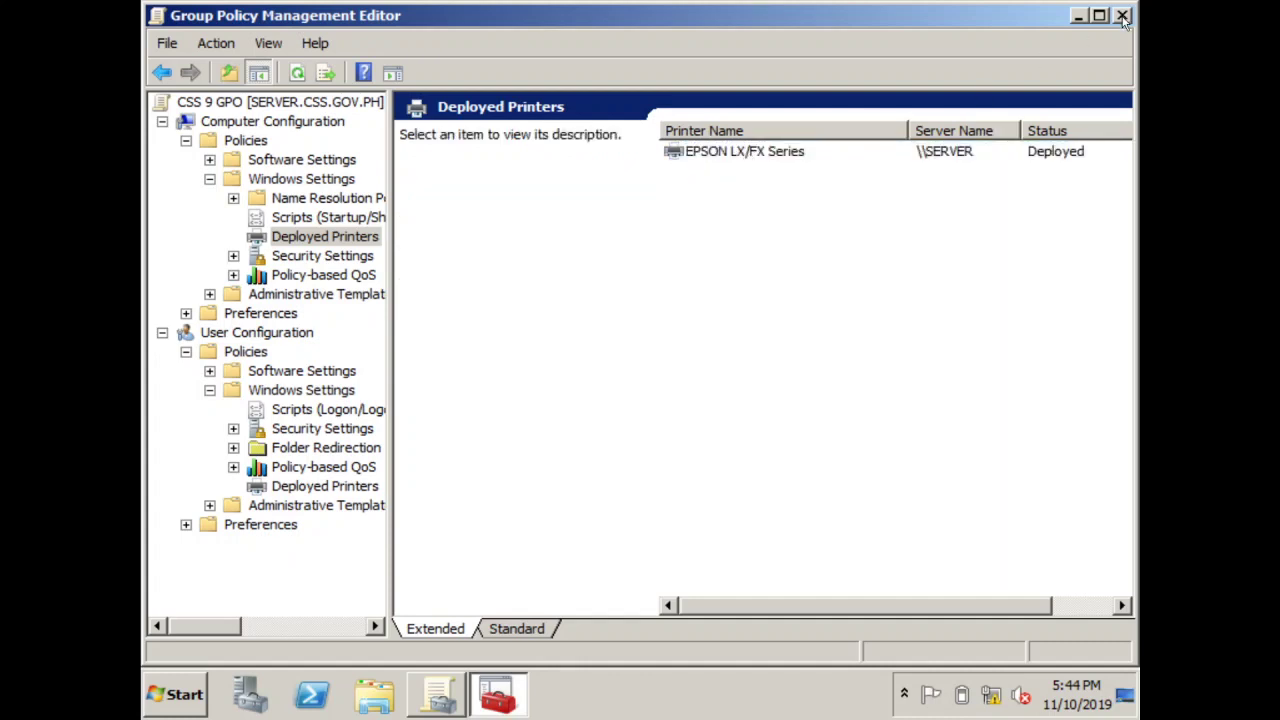
click(1123, 16)
Close Group Policy Management and launch the Local Group Policy Editor via GPEDIT.MSC
click(1123, 38)
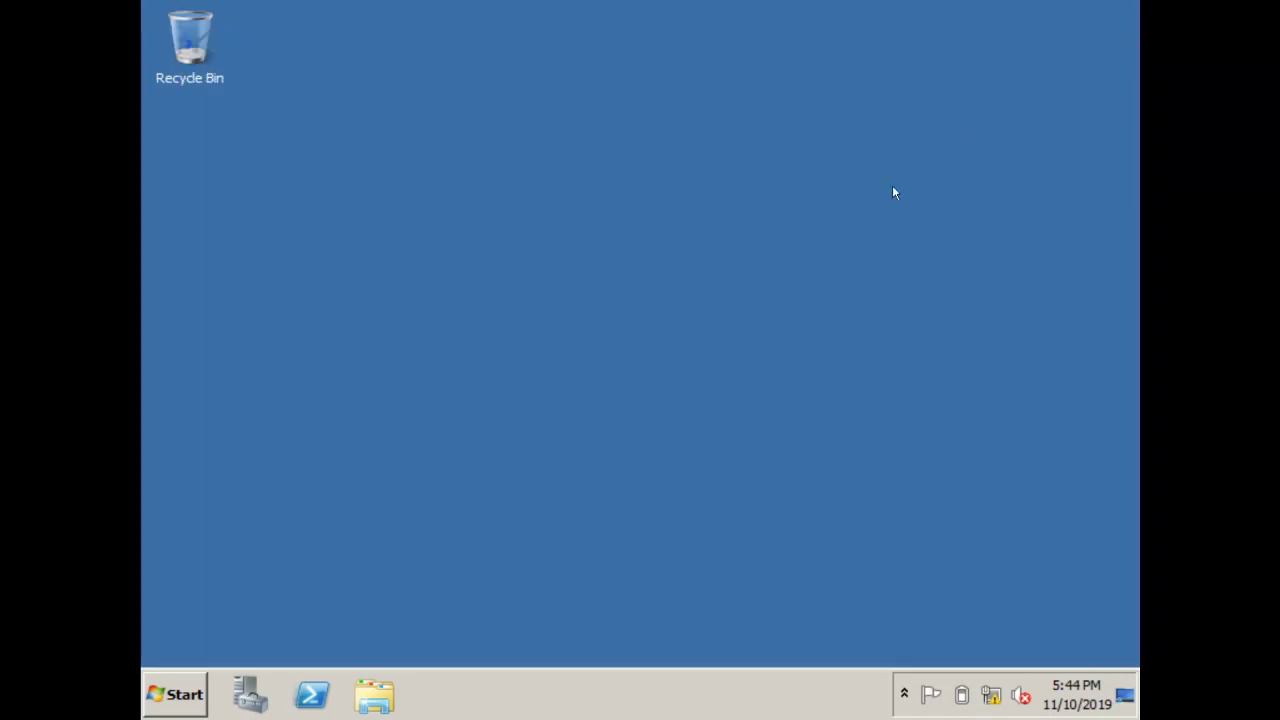
click(200, 697)
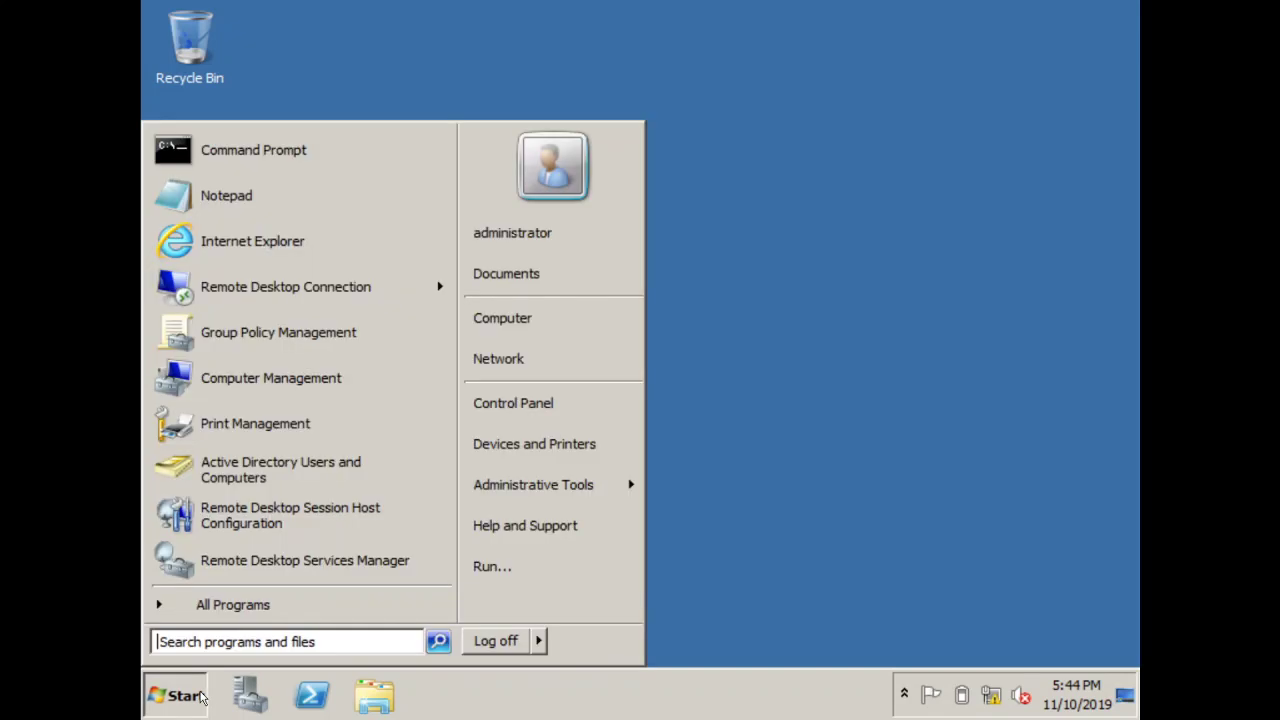
click(228, 638)
text(GPEDIT.)
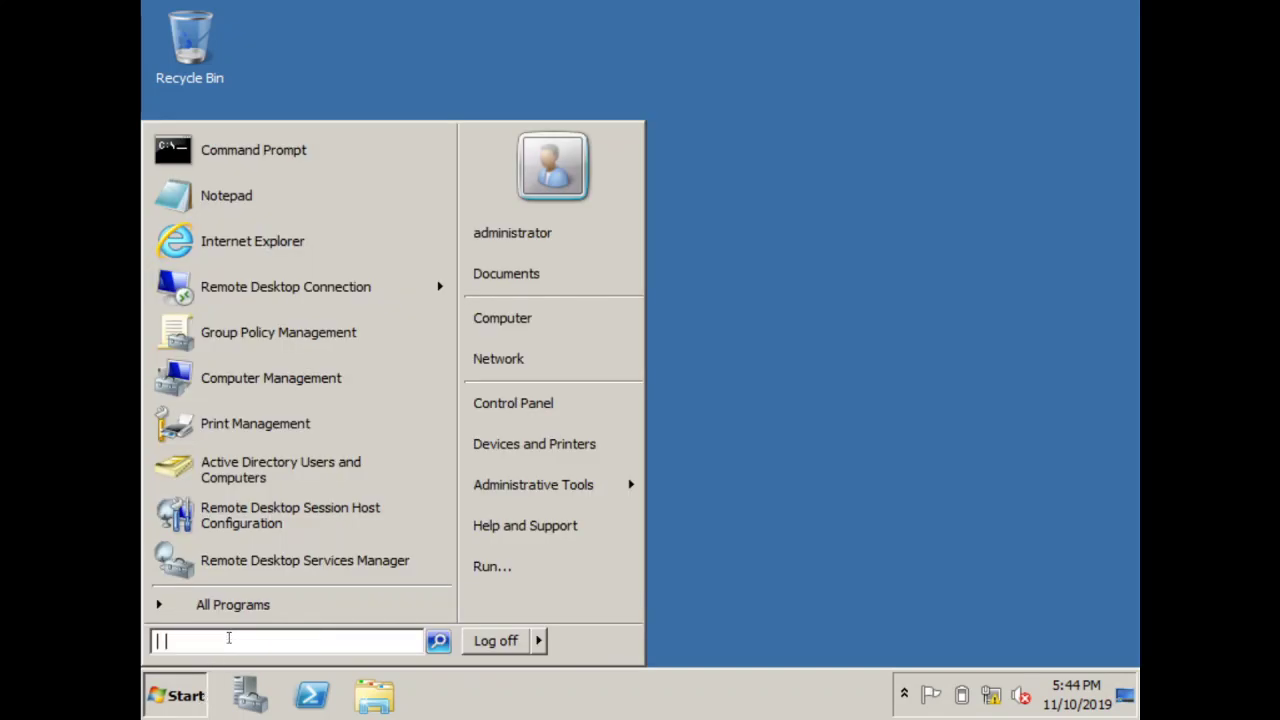
text(MSC)
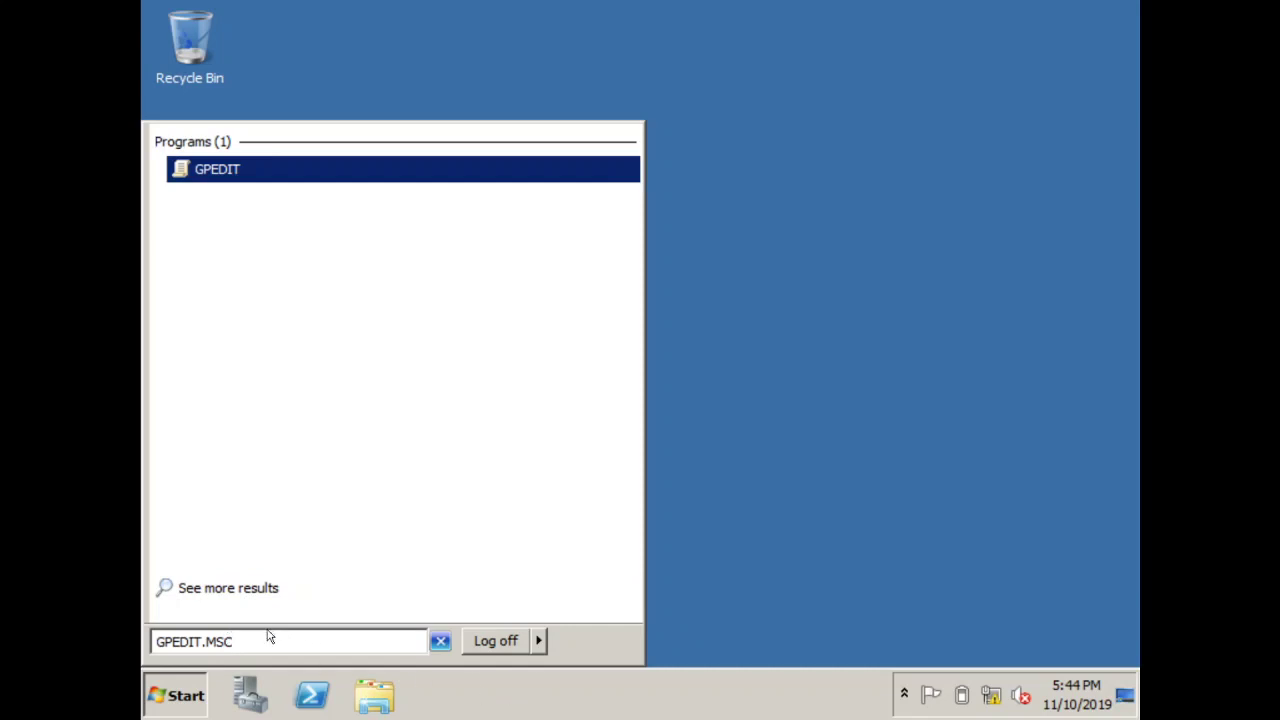
click(239, 171)
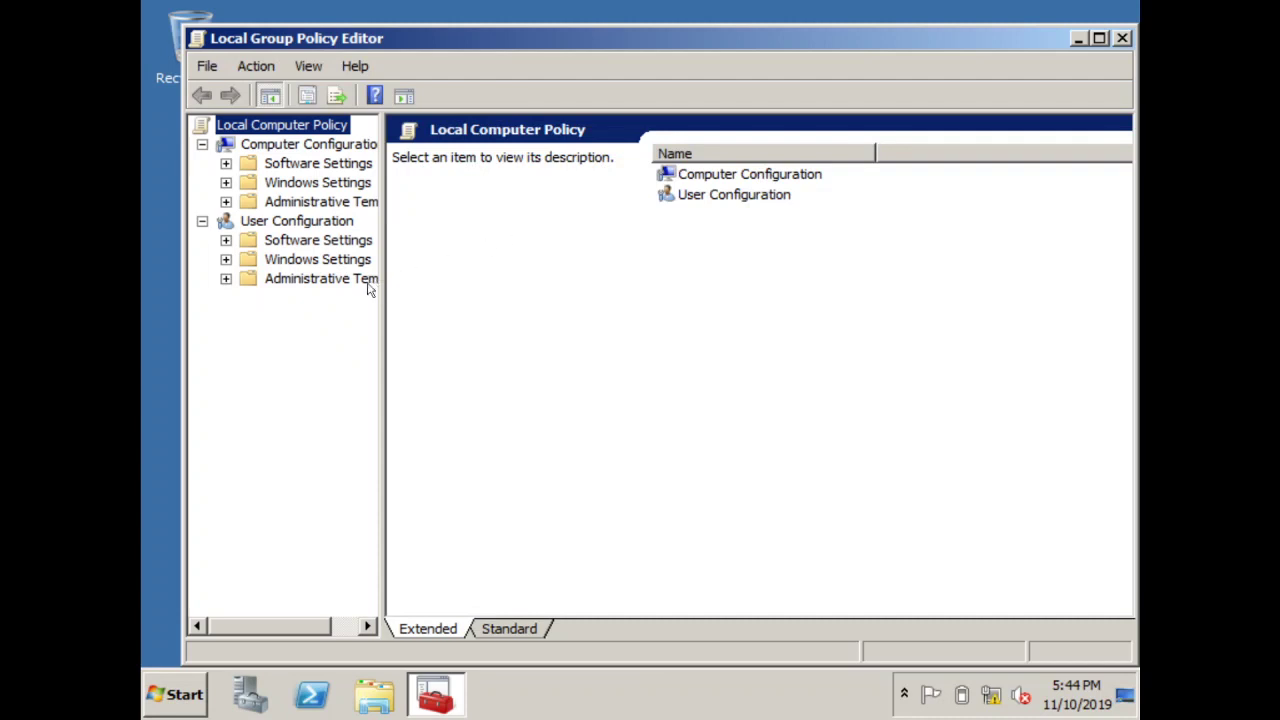
Navigate to Computer Configuration's empty Deployed Printers and start deploying a new printer
click(277, 261)
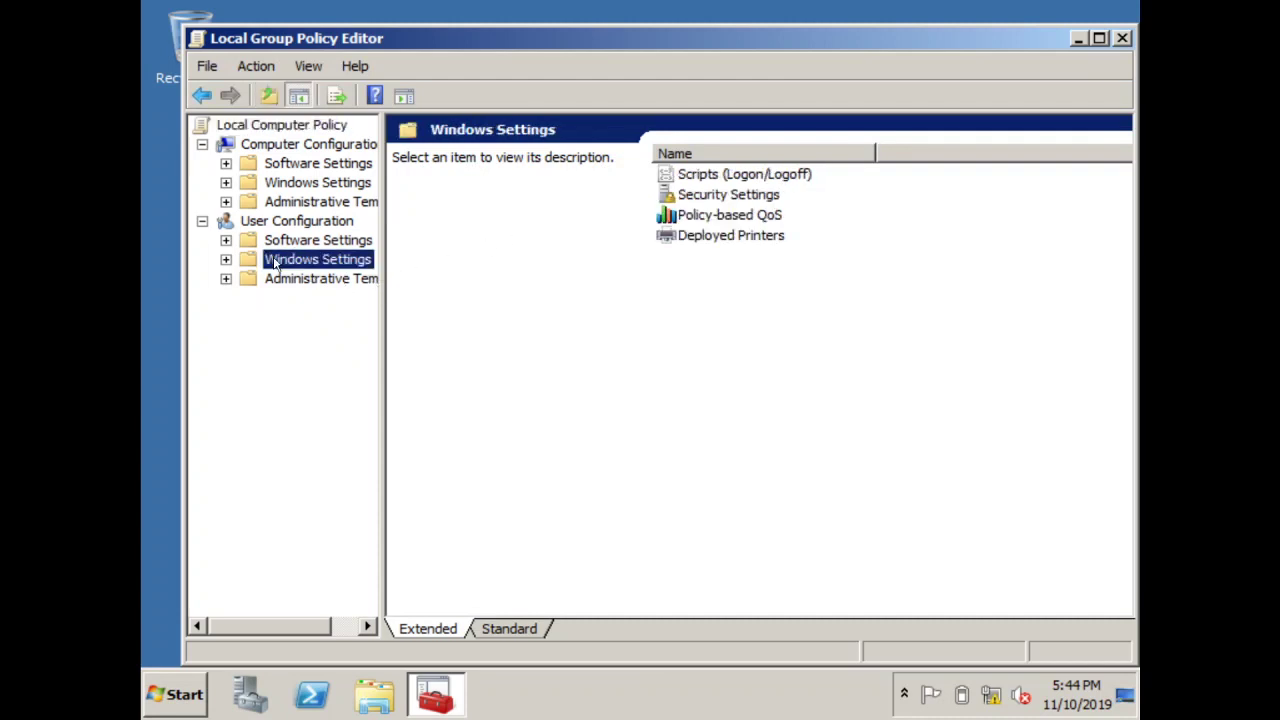
double_click(706, 237)
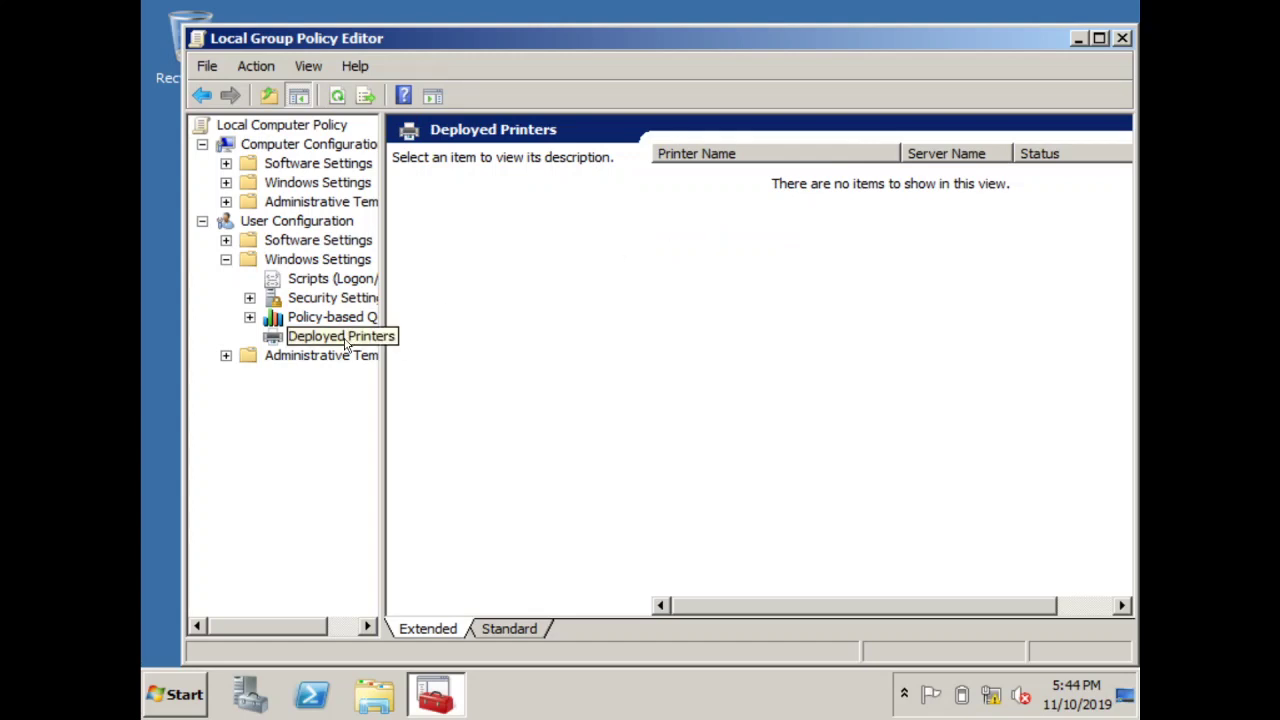
click(291, 184)
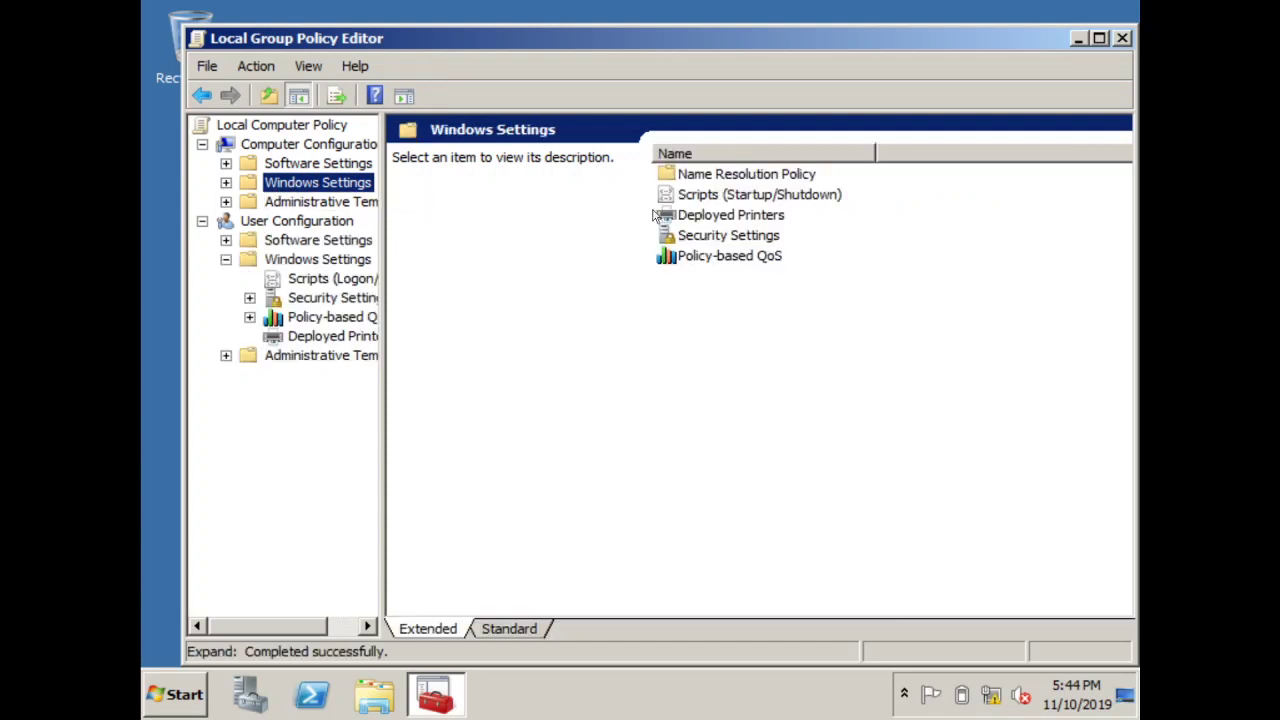
double_click(704, 218)
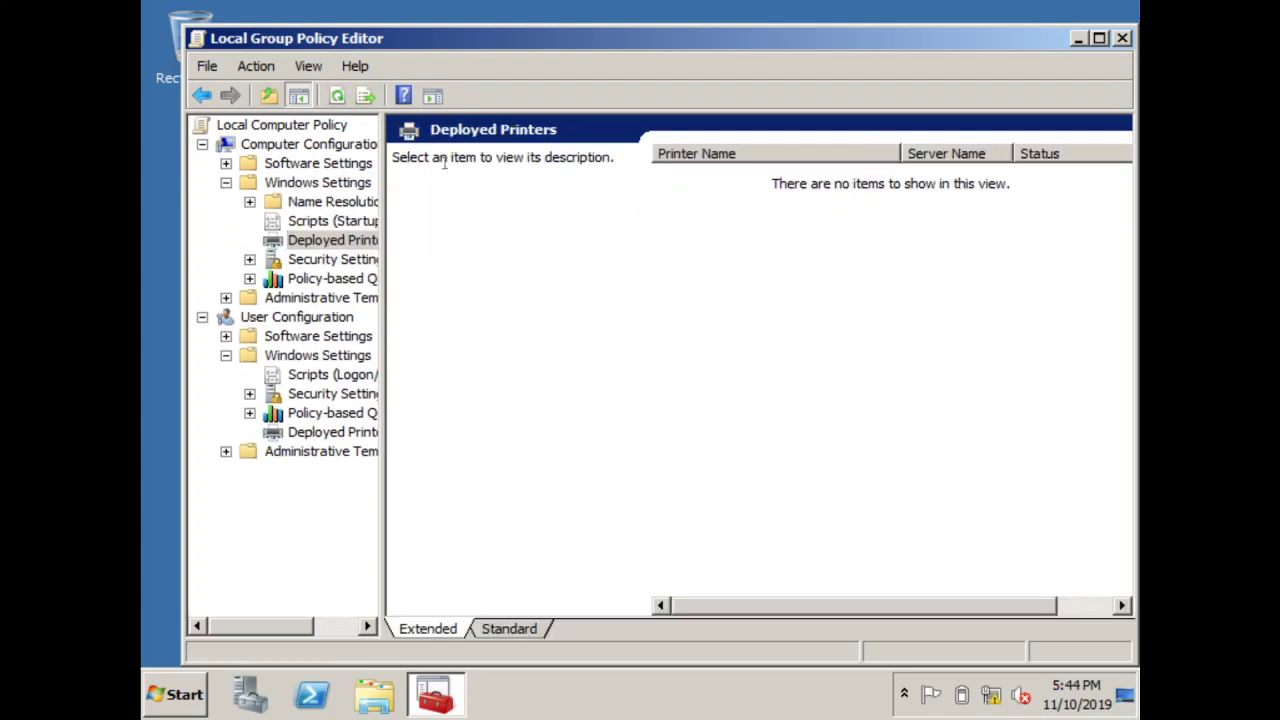
click(202, 95)
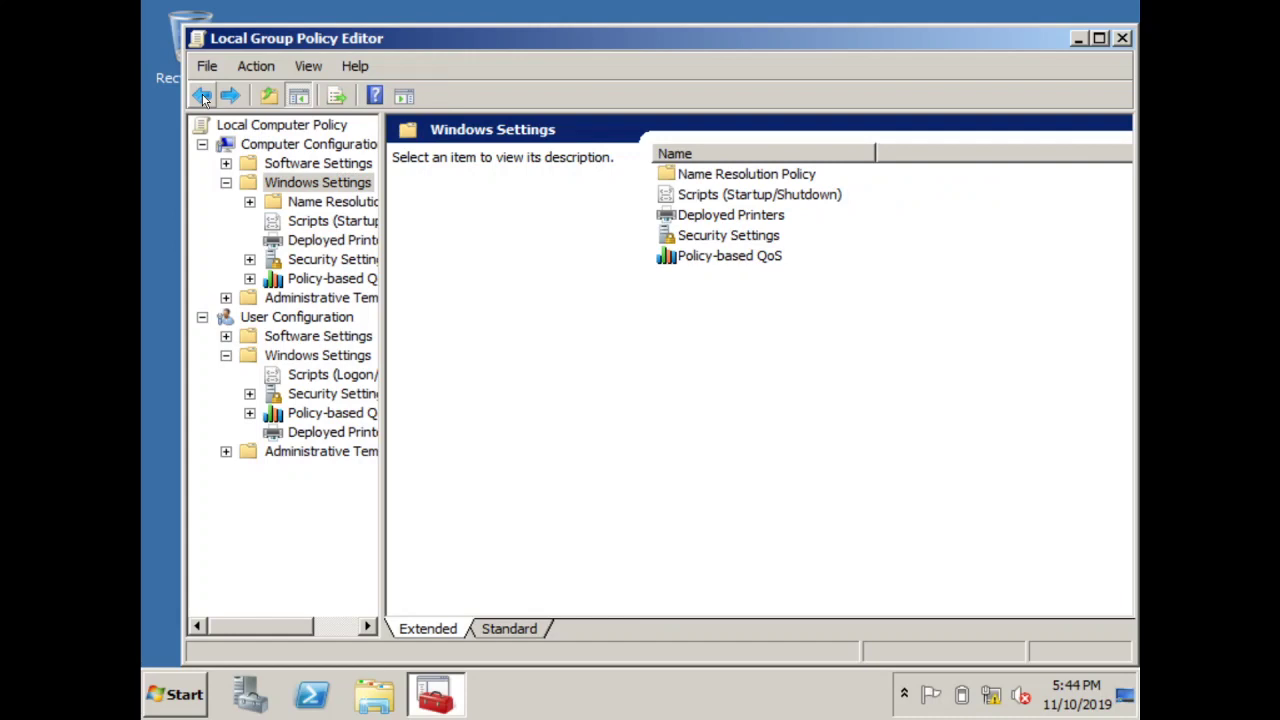
click(660, 222)
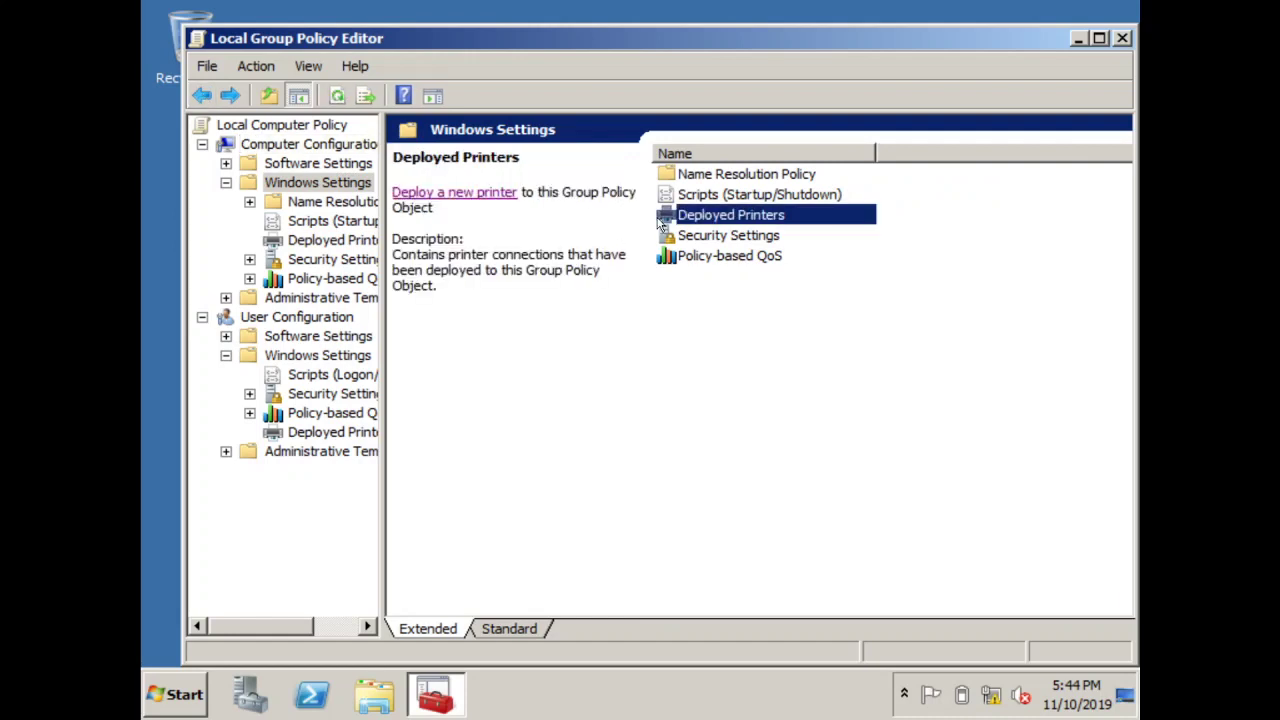
click(470, 195)
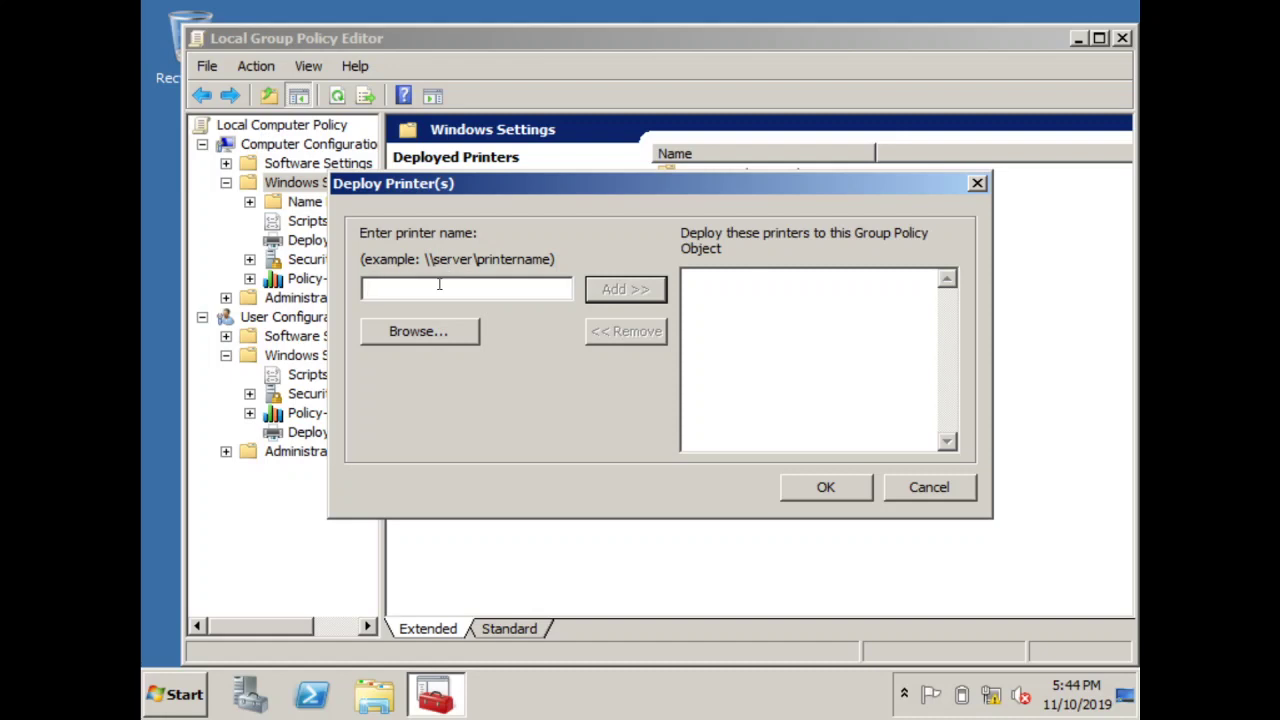
Enter \\SERVER\EPSON as the printer name, dismissing the invalid-name warning
text(\\SERVER)
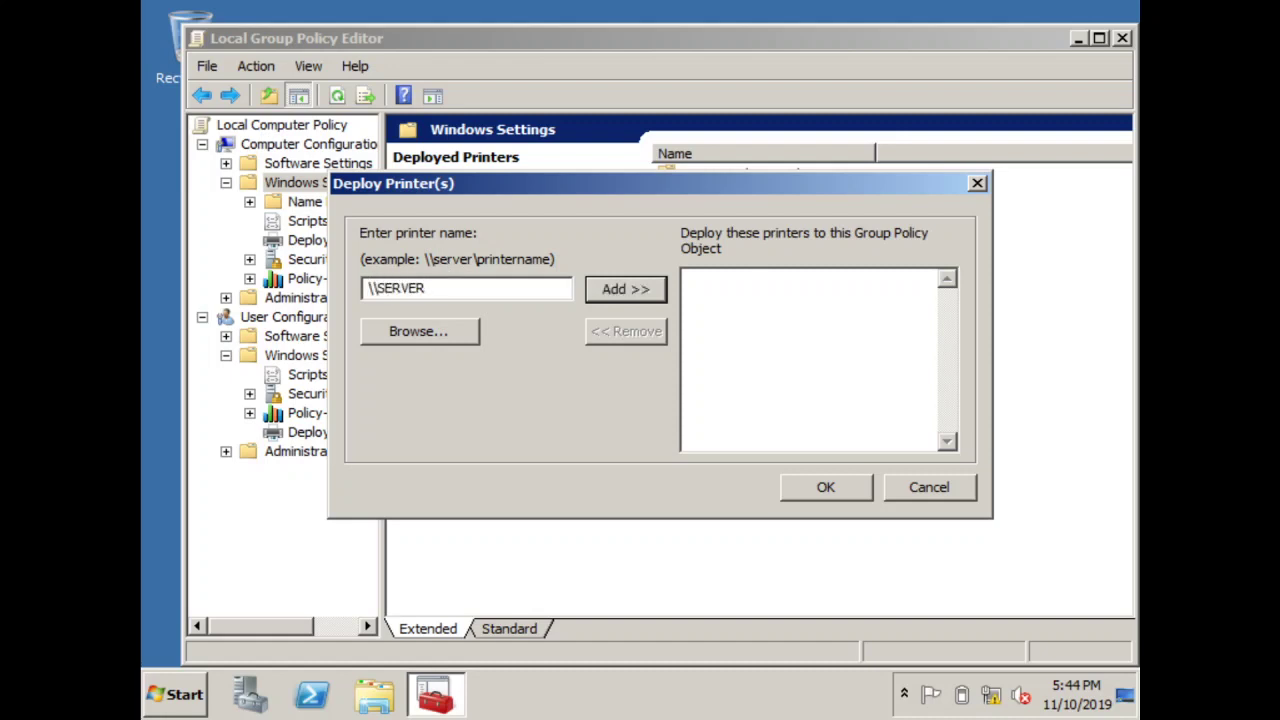
key(Return)
text(R)
click(721, 393)
text(\EPSON)
Browse the network for a printer but cancel without choosing one, then bring up Start
click(441, 334)
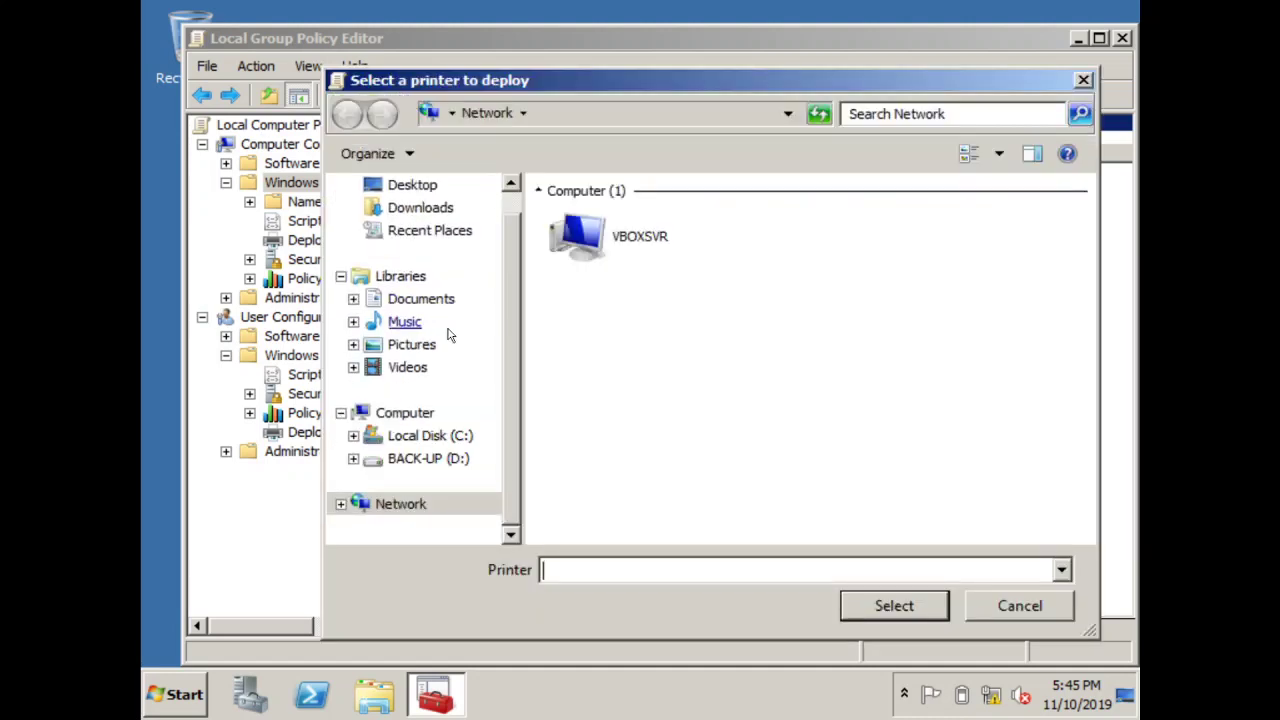
click(1003, 605)
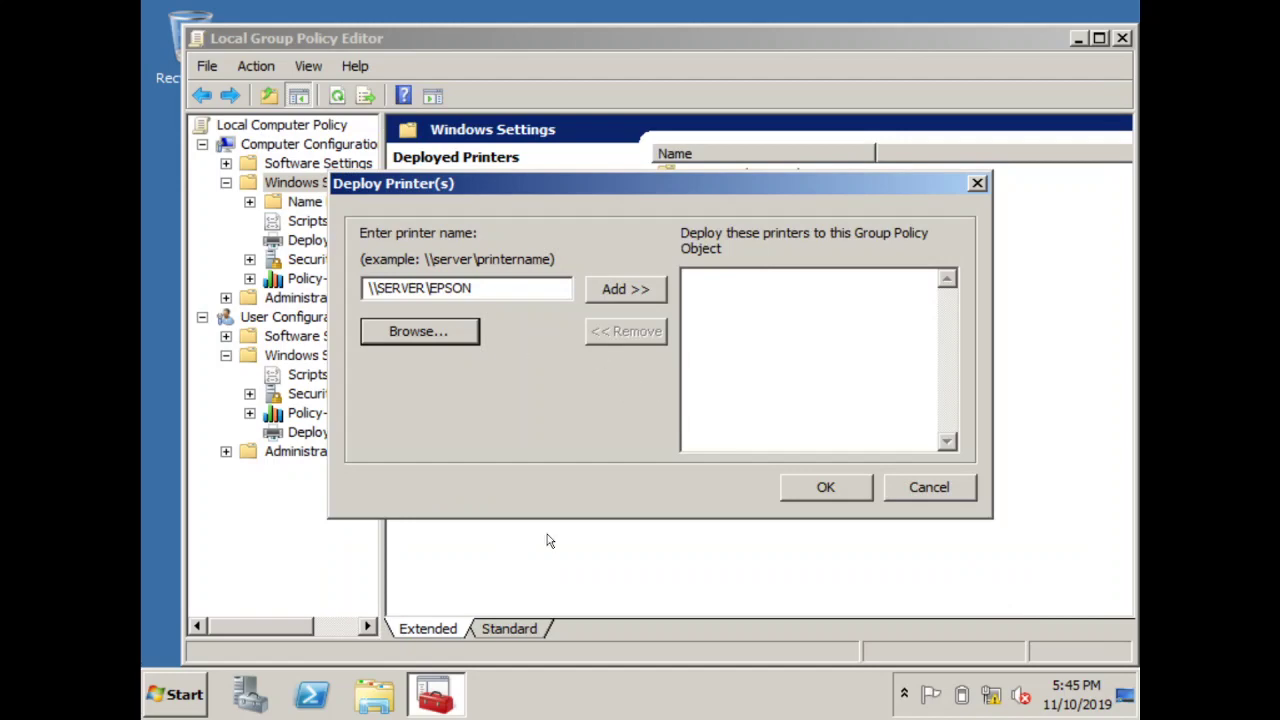
click(195, 696)
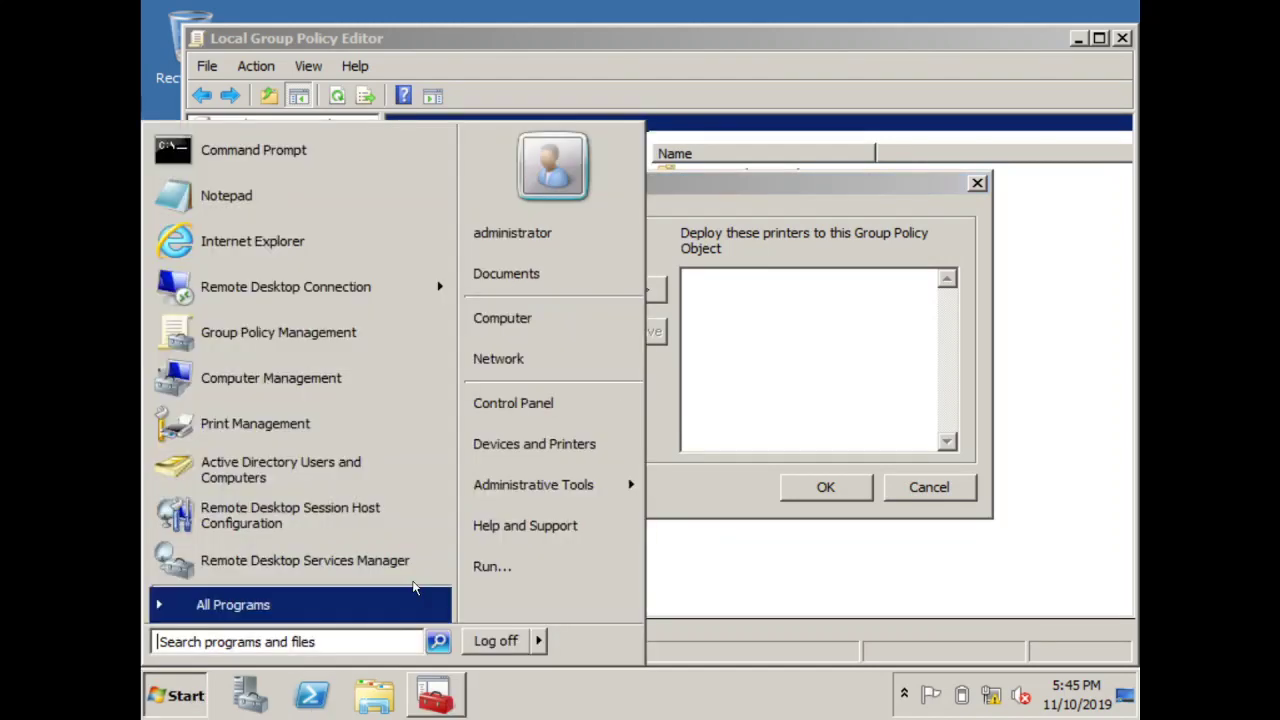
Review EPSON LX/FX Series printer properties in Devices and Printers, cancel, and return to Control Panel home
click(550, 446)
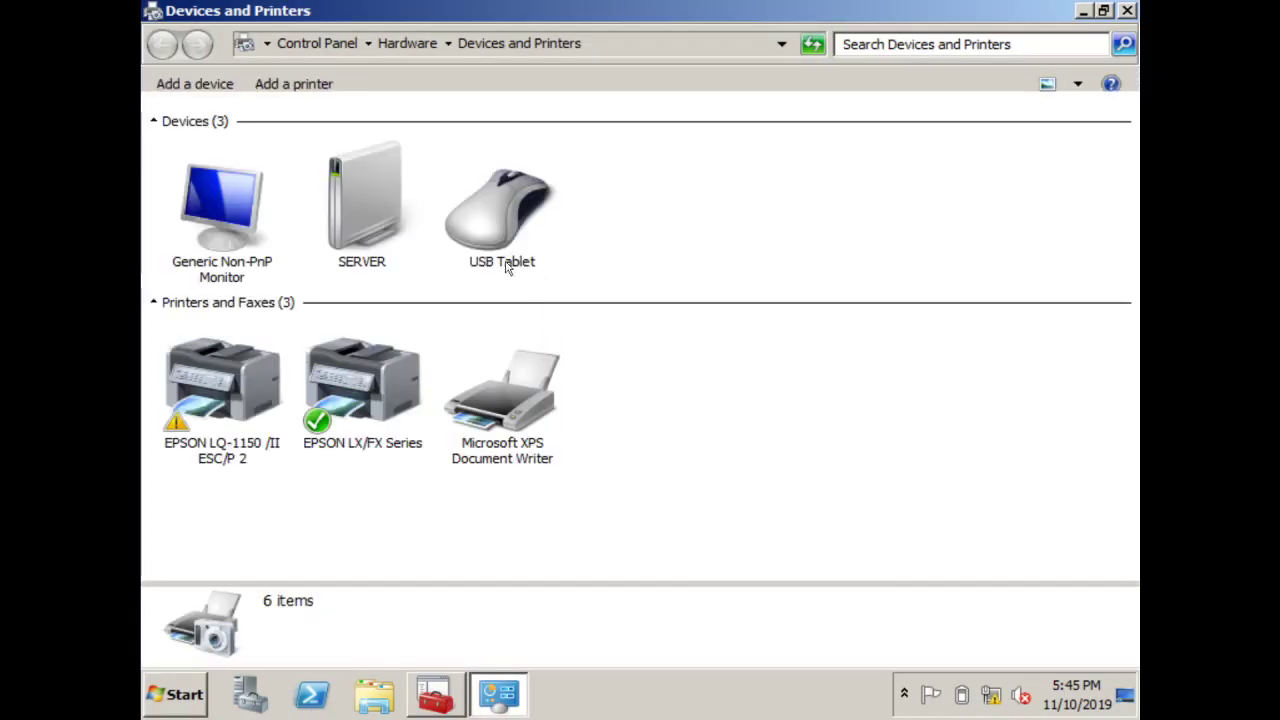
click(338, 427)
right_click(338, 427)
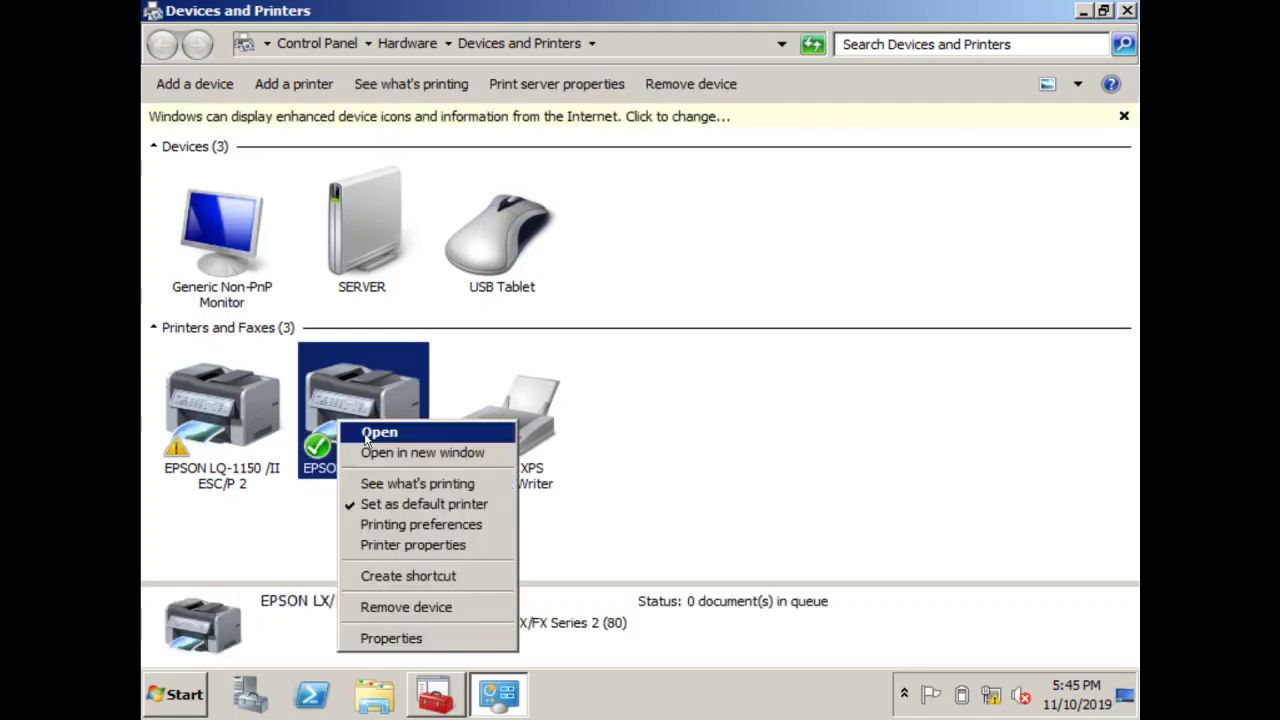
click(414, 545)
click(673, 161)
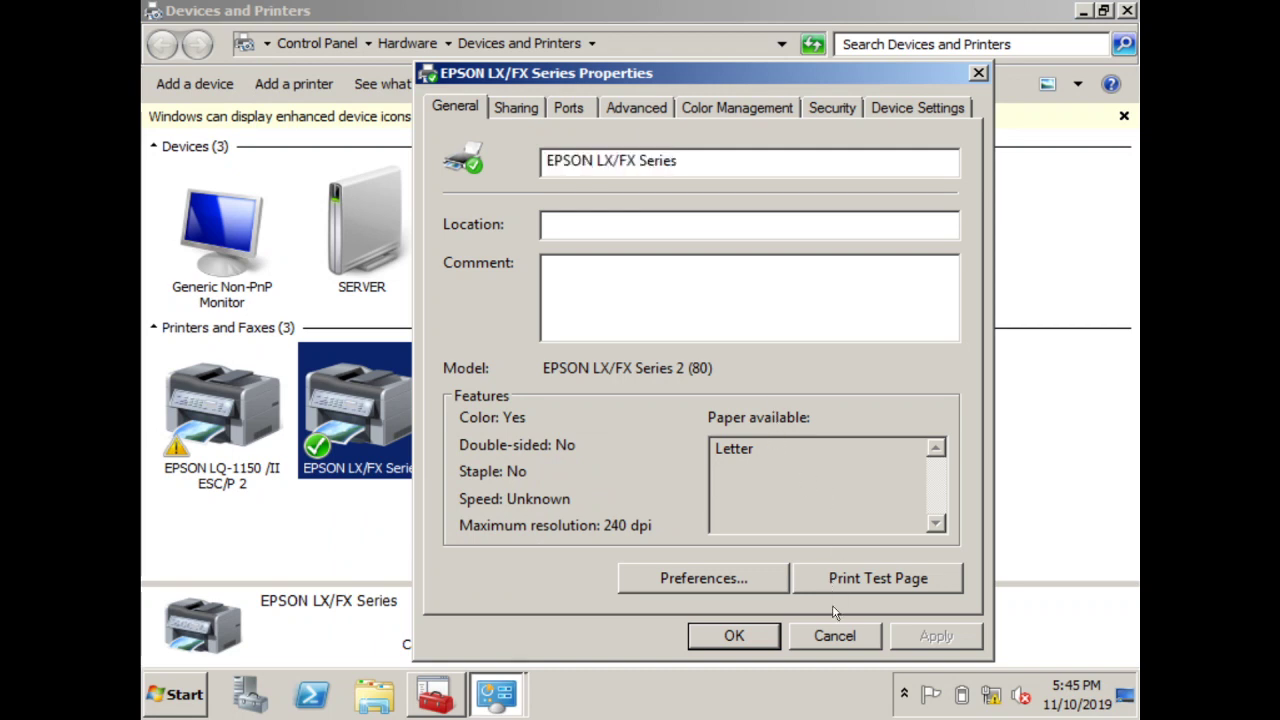
click(835, 636)
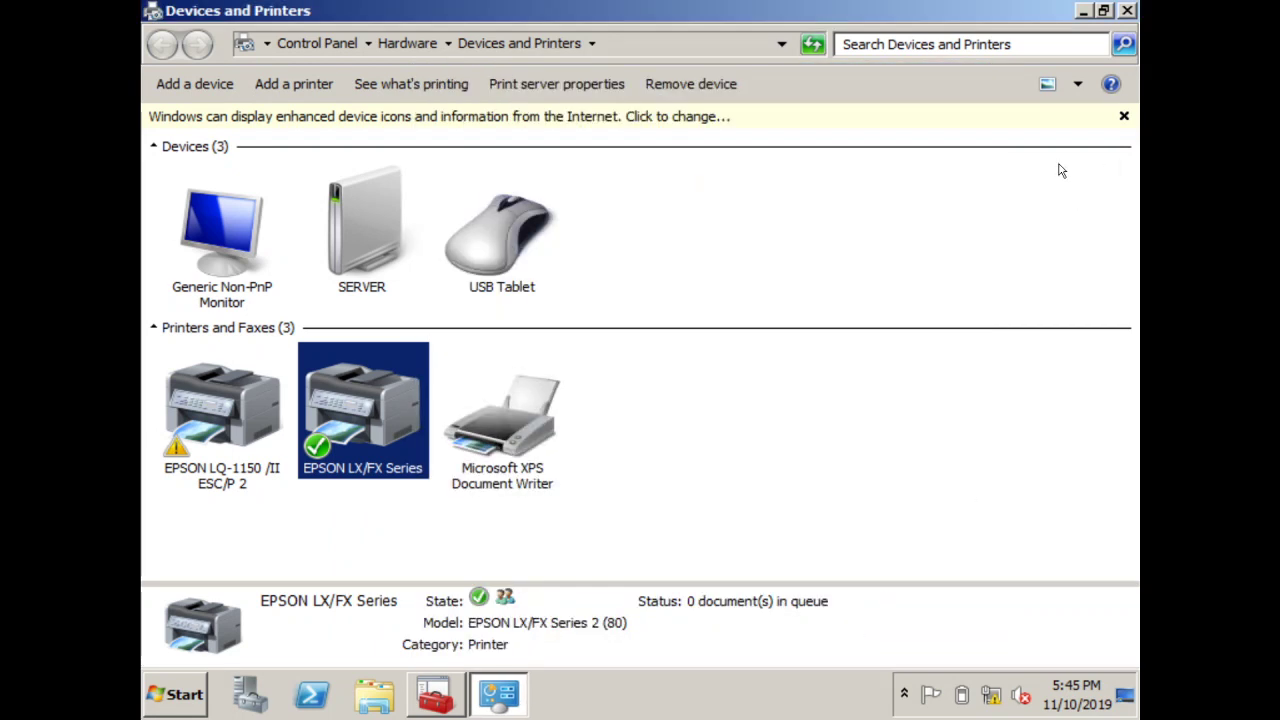
click(647, 118)
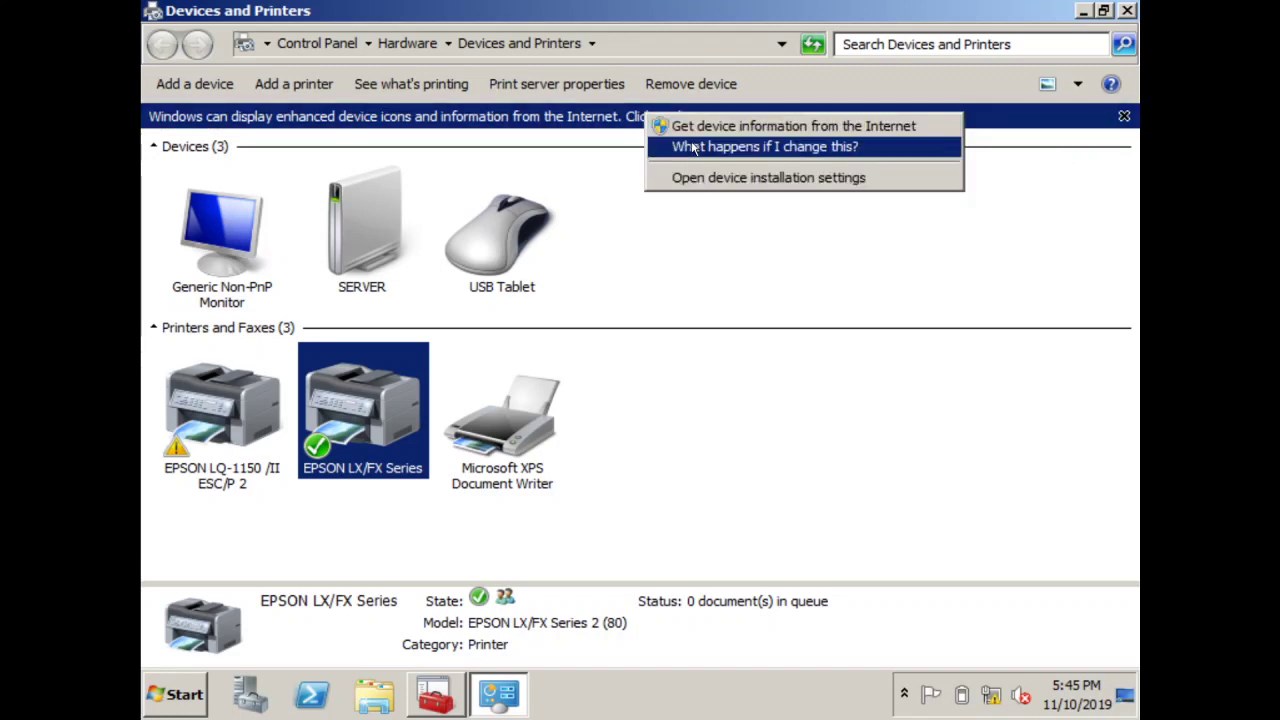
click(337, 43)
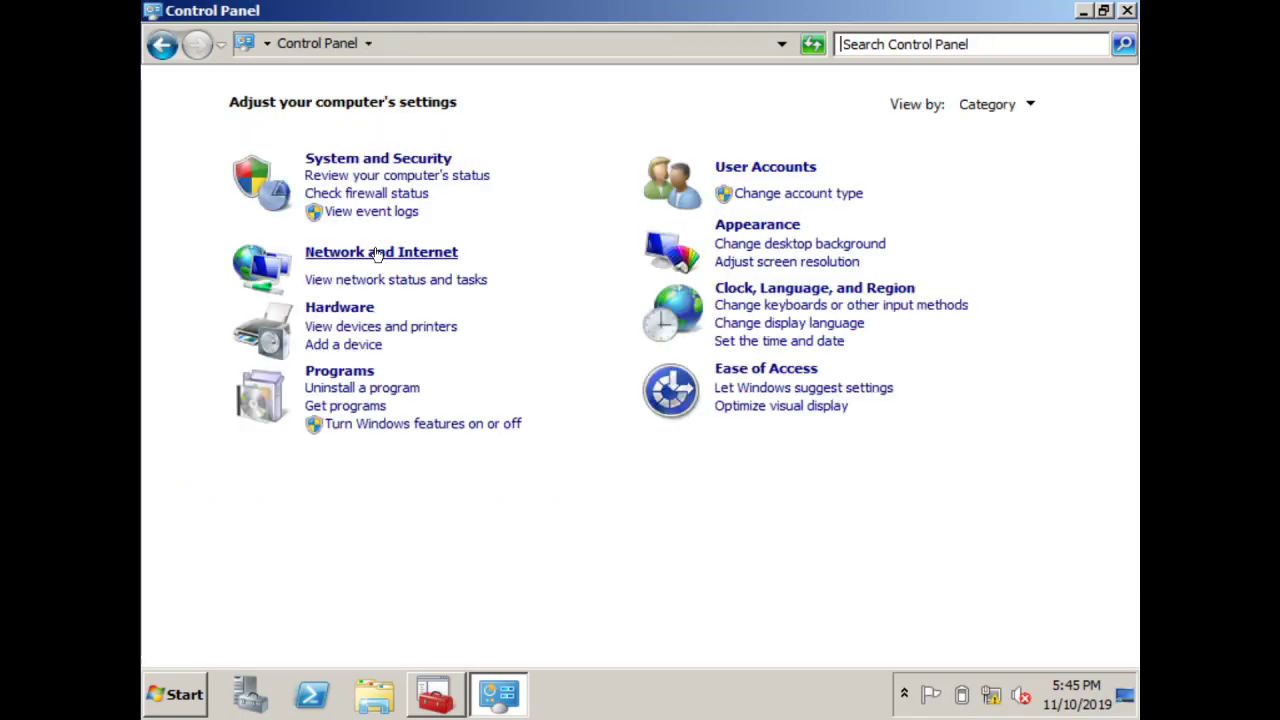
Open advanced sharing settings and turn on network discovery for the Home or Work profile
click(378, 254)
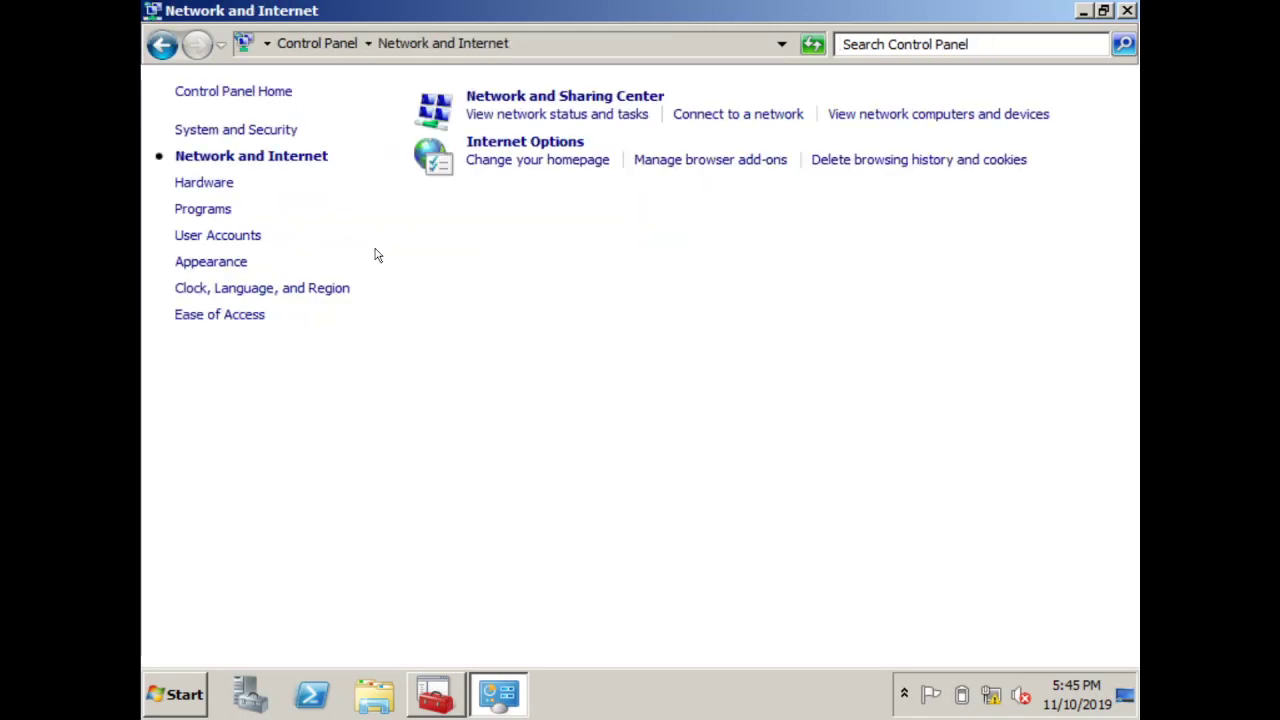
click(513, 97)
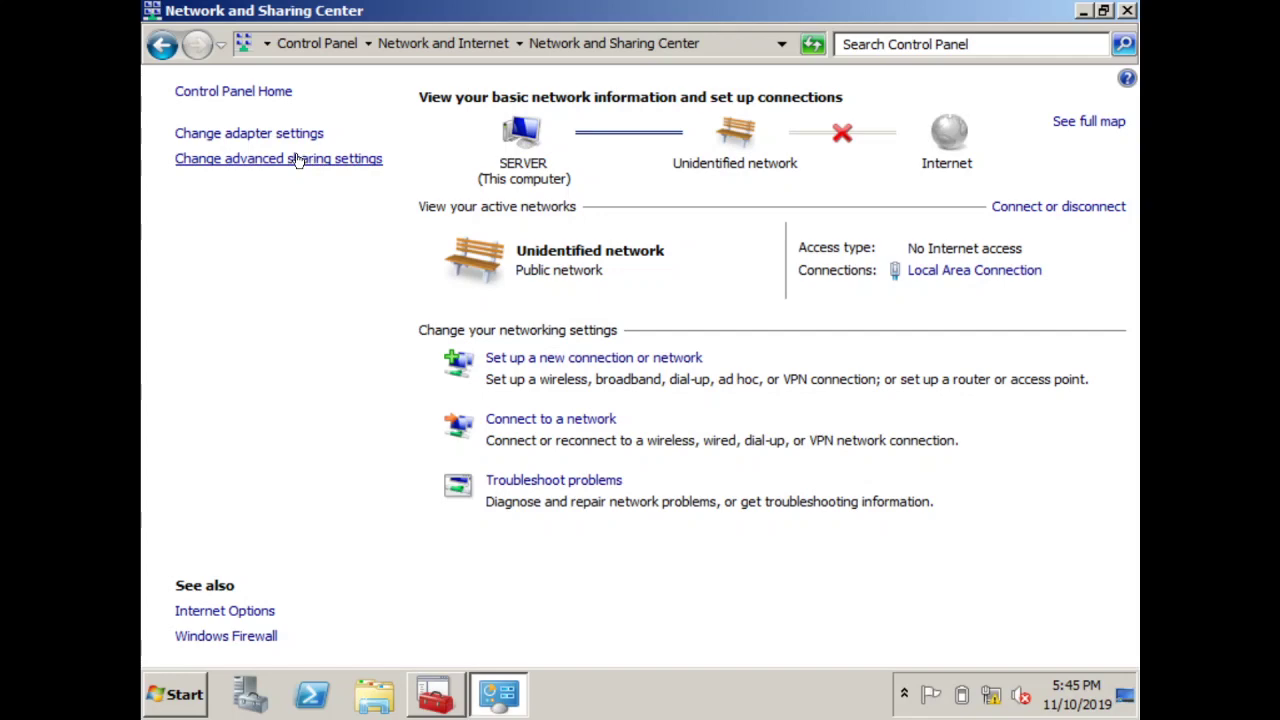
click(296, 157)
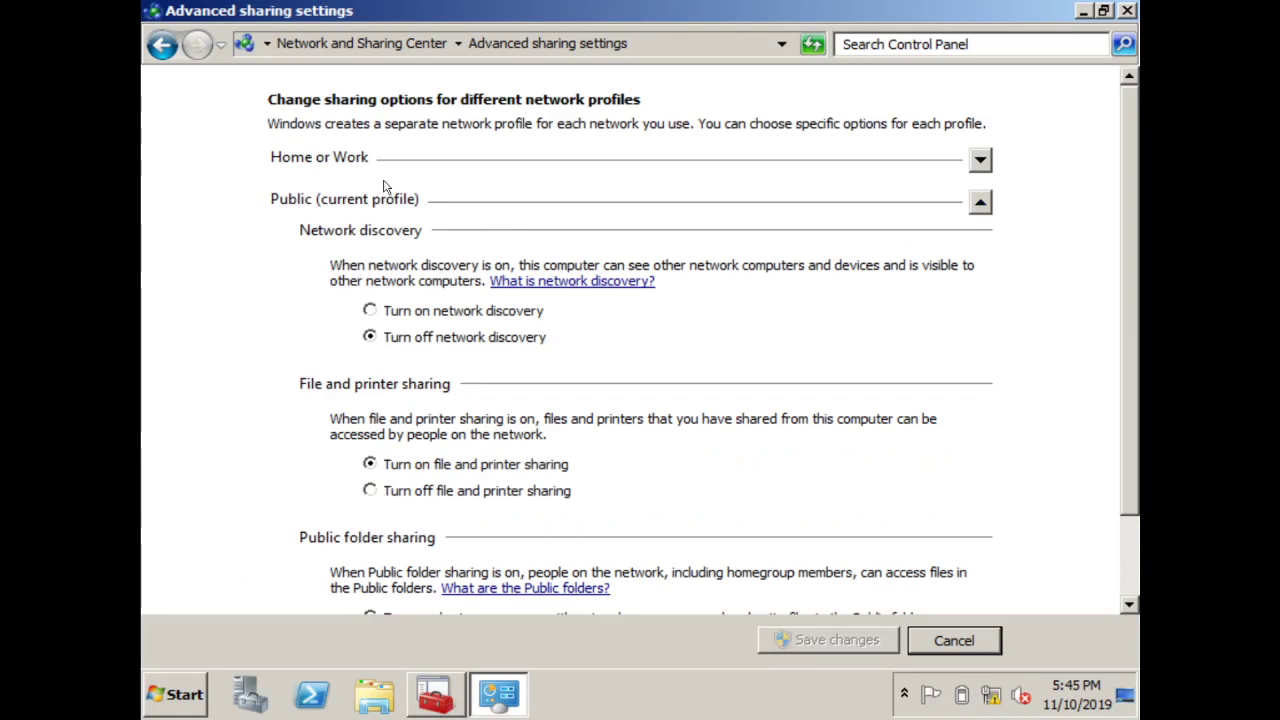
click(382, 163)
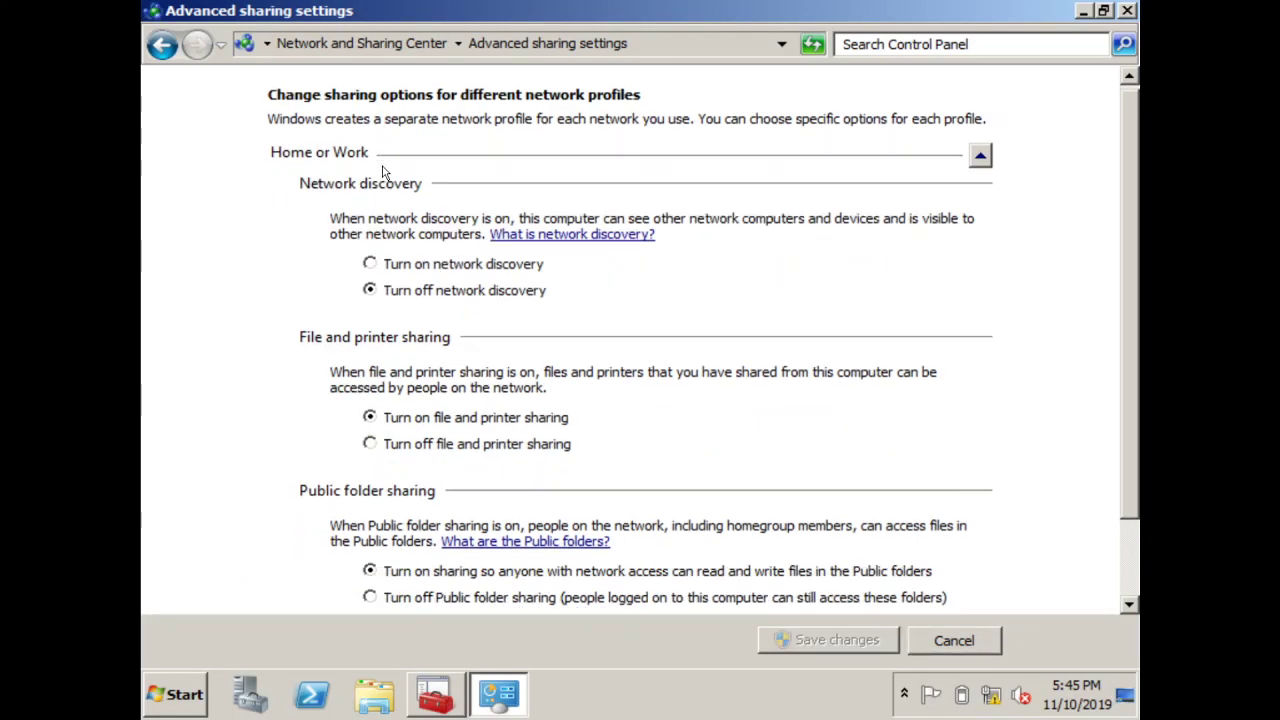
click(390, 270)
drag(1135, 289, 1135, 398)
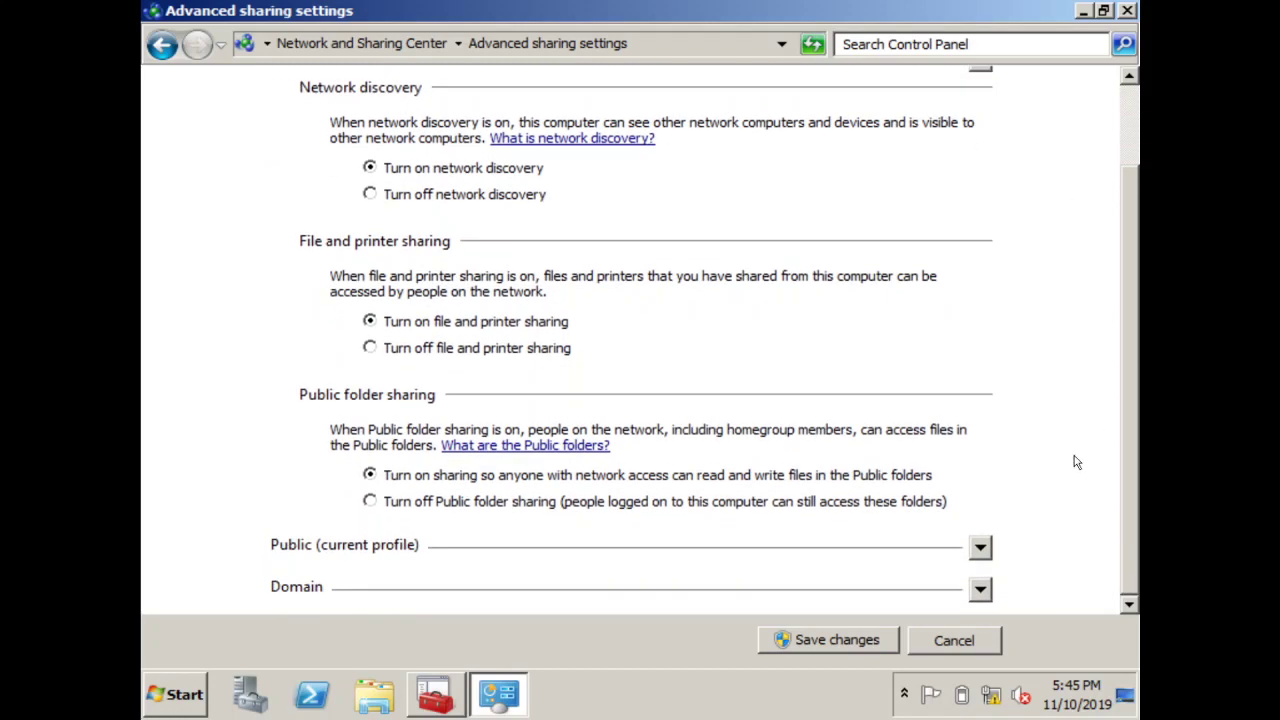
Turn on network discovery for the Domain profile, save the changes and close the window
click(982, 550)
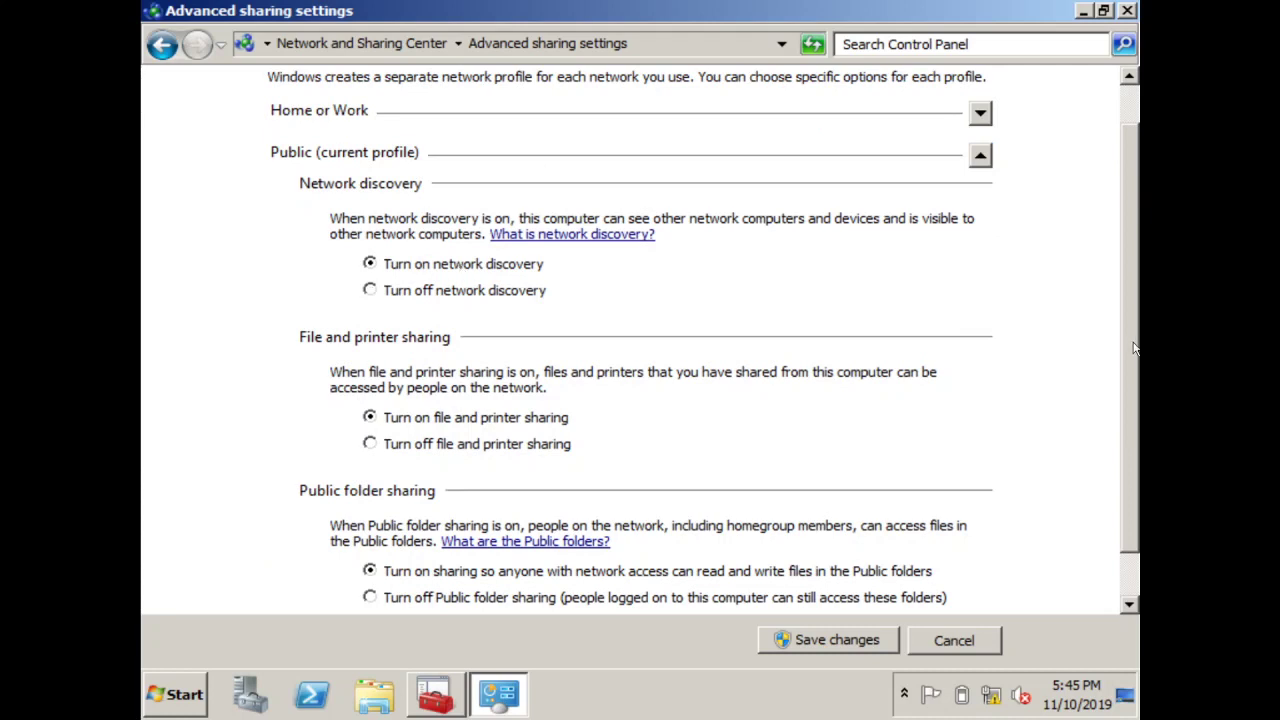
scroll(1133, 346, down, 1)
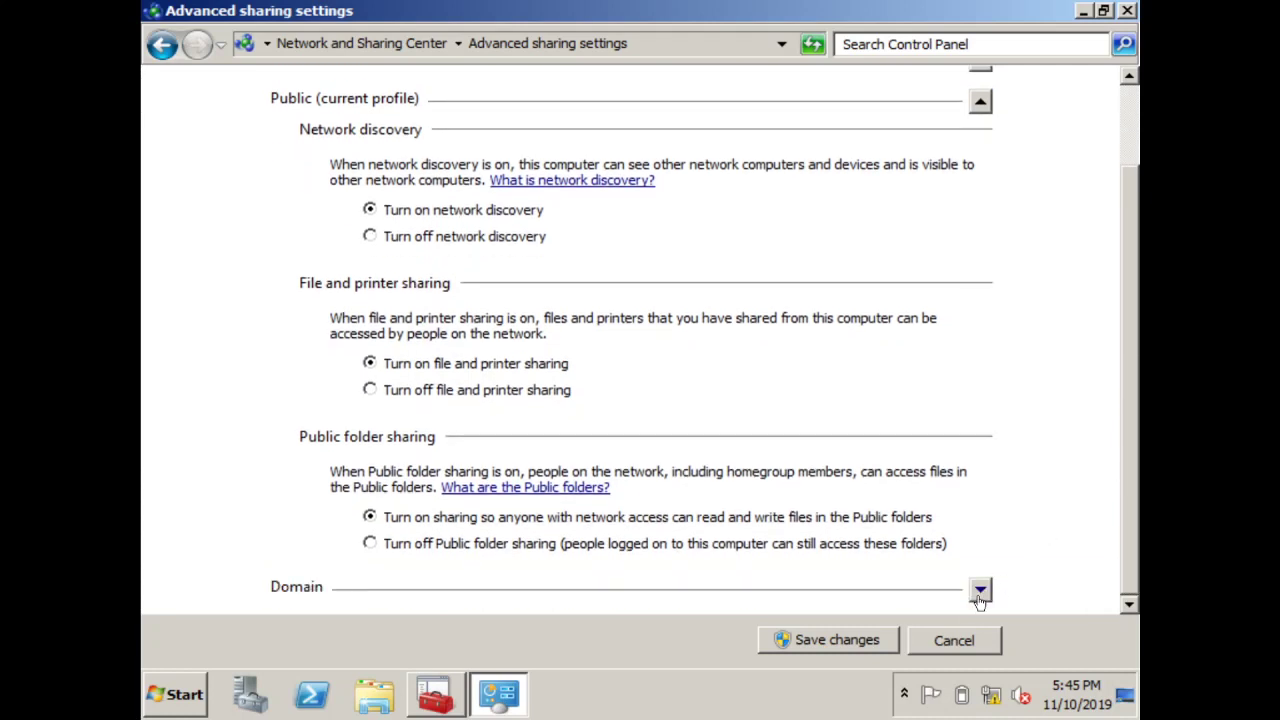
click(980, 592)
click(482, 268)
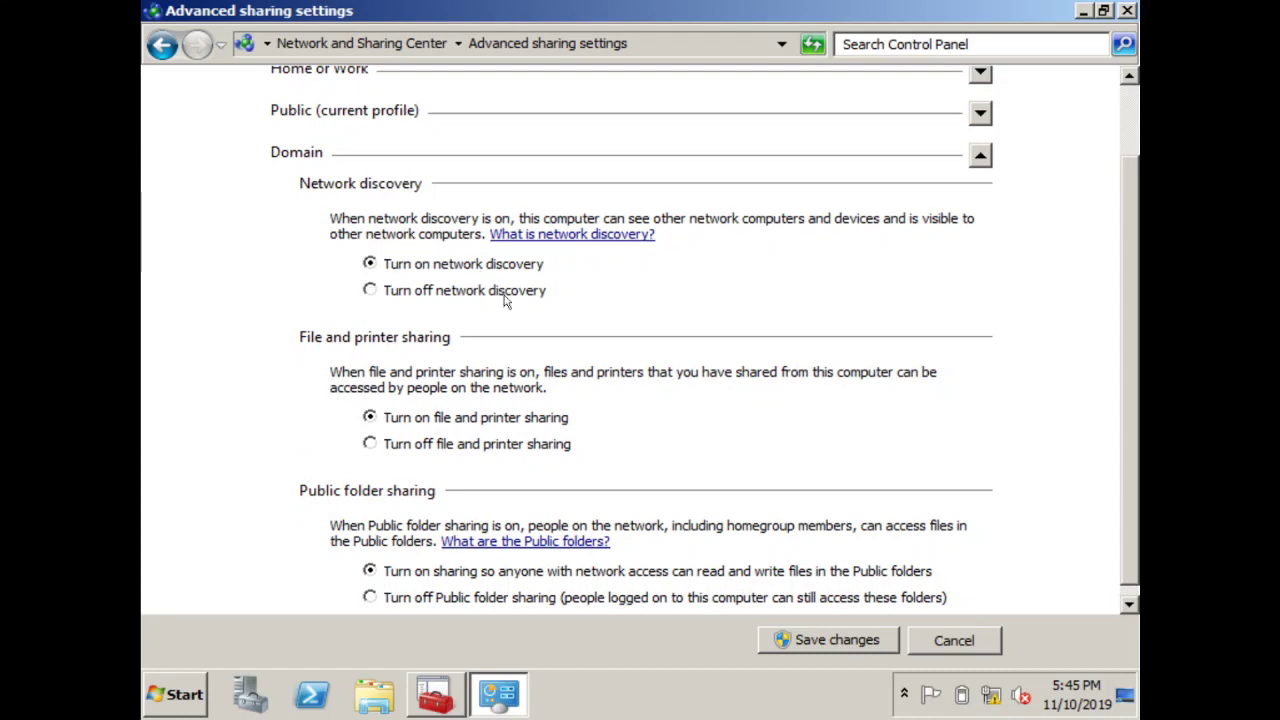
click(810, 645)
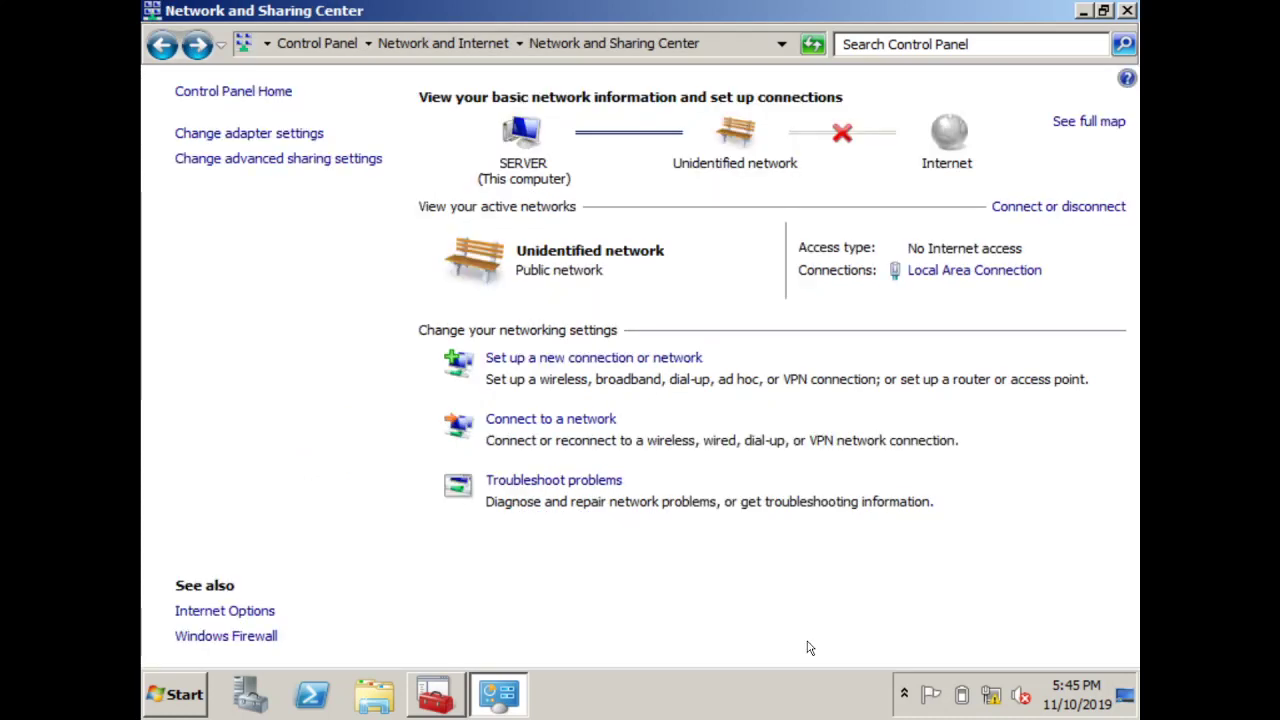
click(1127, 11)
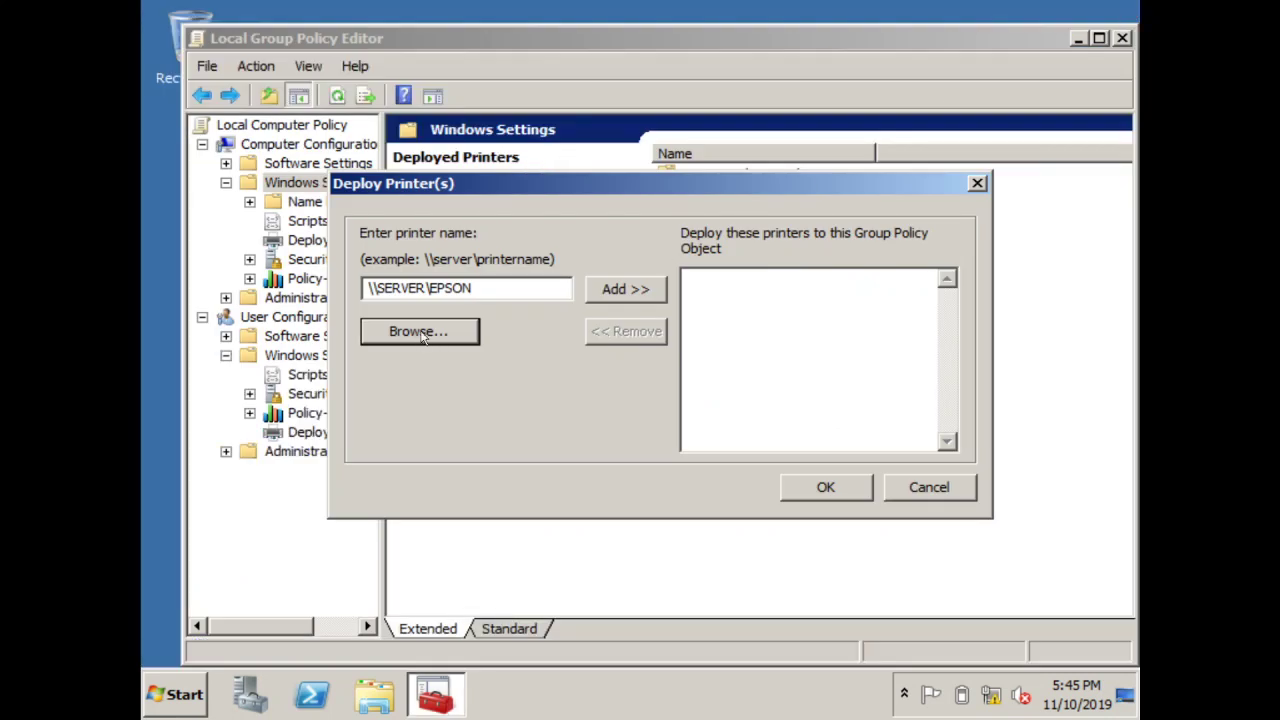
Complete the printer path \\SERVER\EPSON LX/FX and browse the network without choosing a printer
click(518, 285)
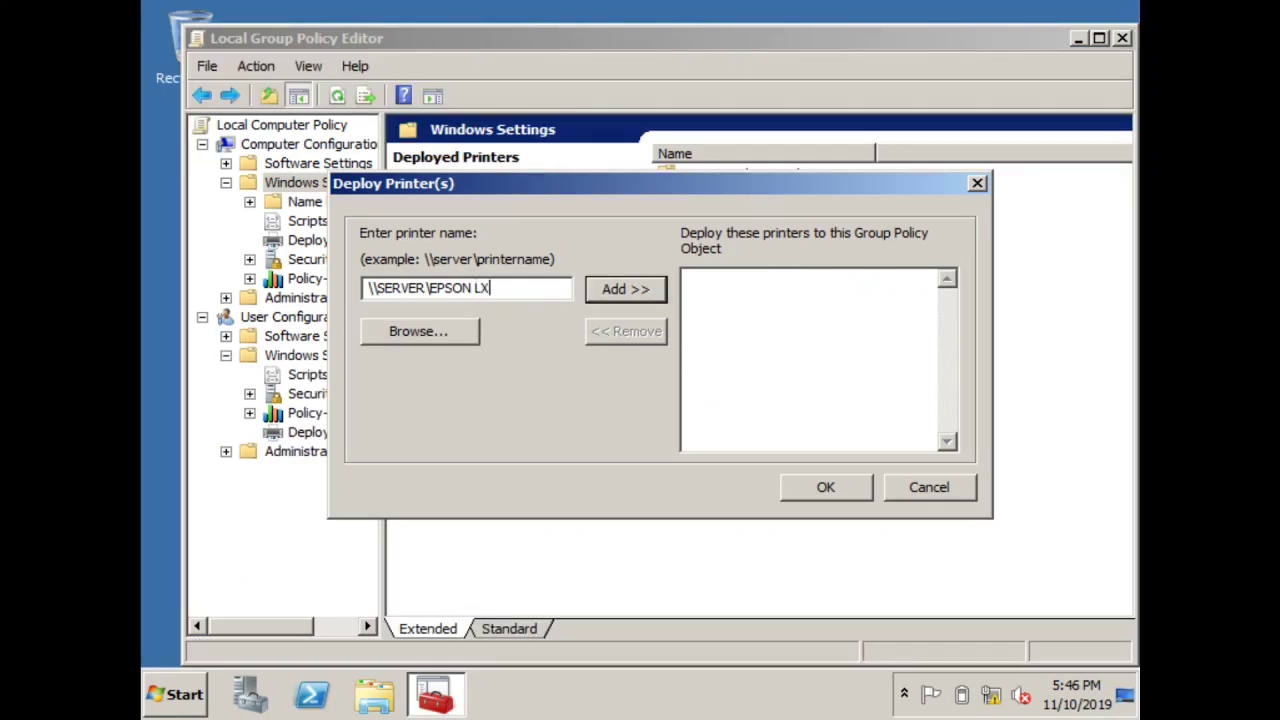
text(LX/FX)
click(460, 333)
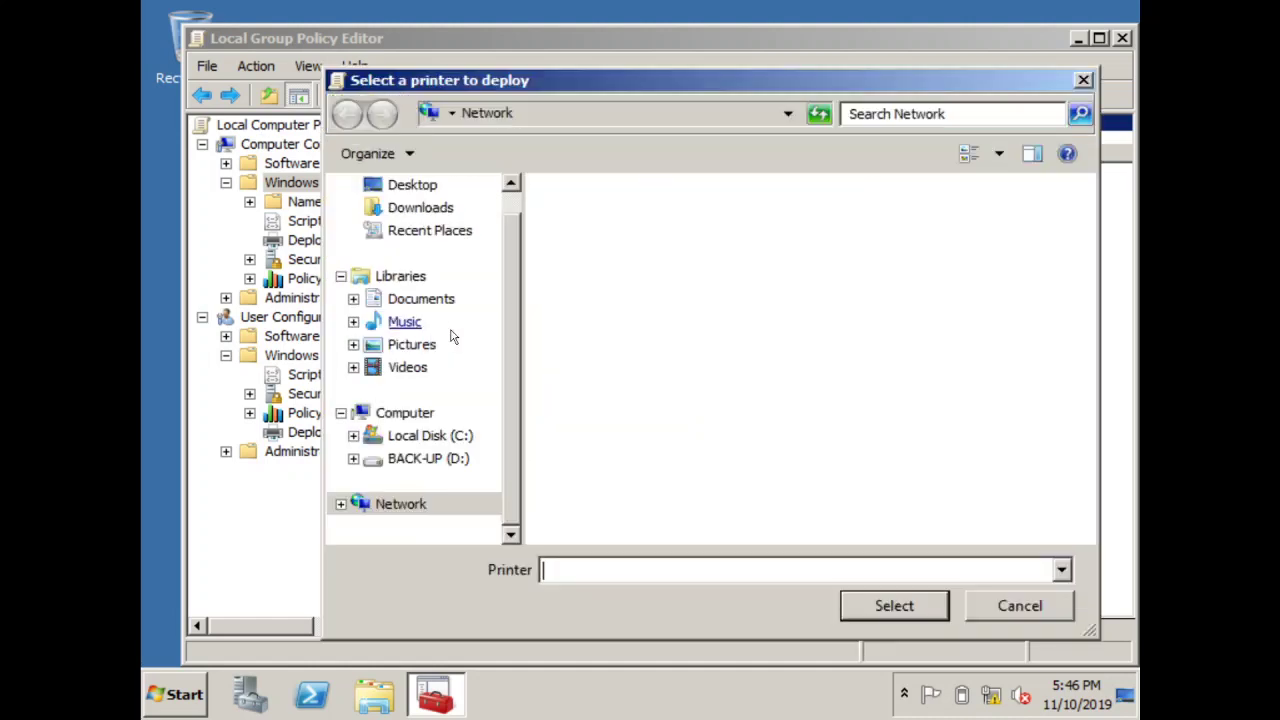
click(1027, 612)
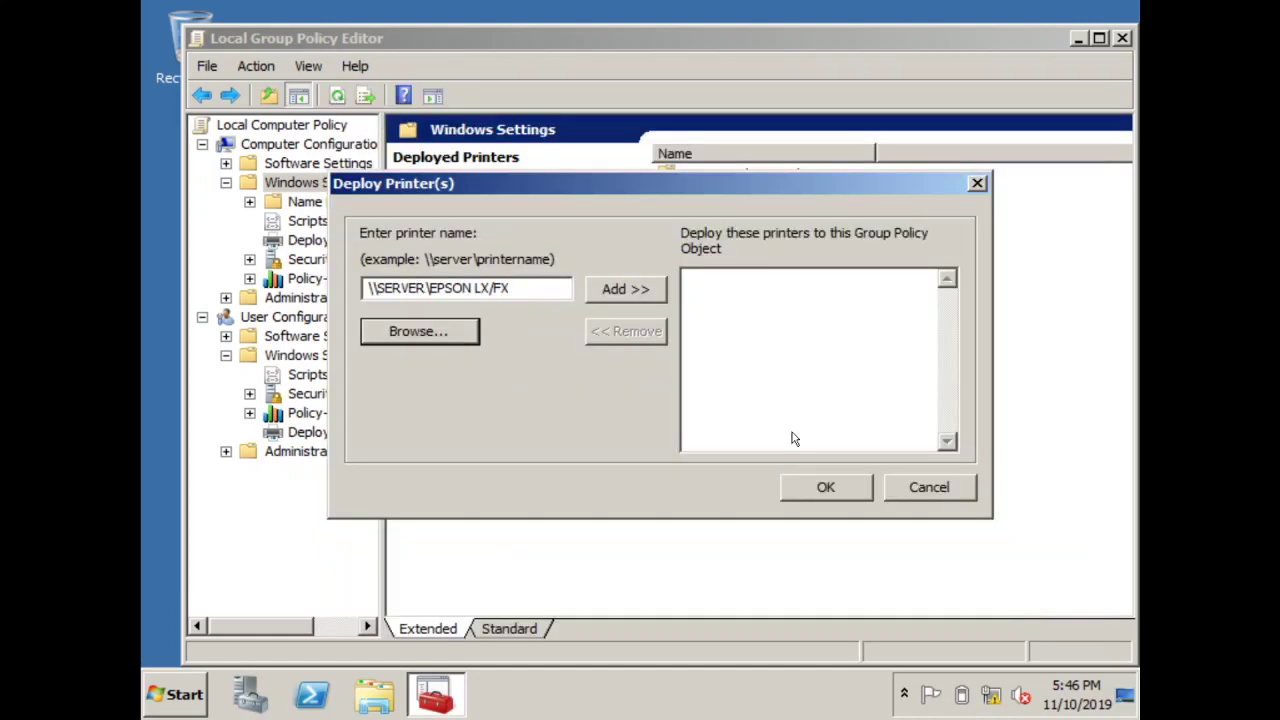
click(927, 493)
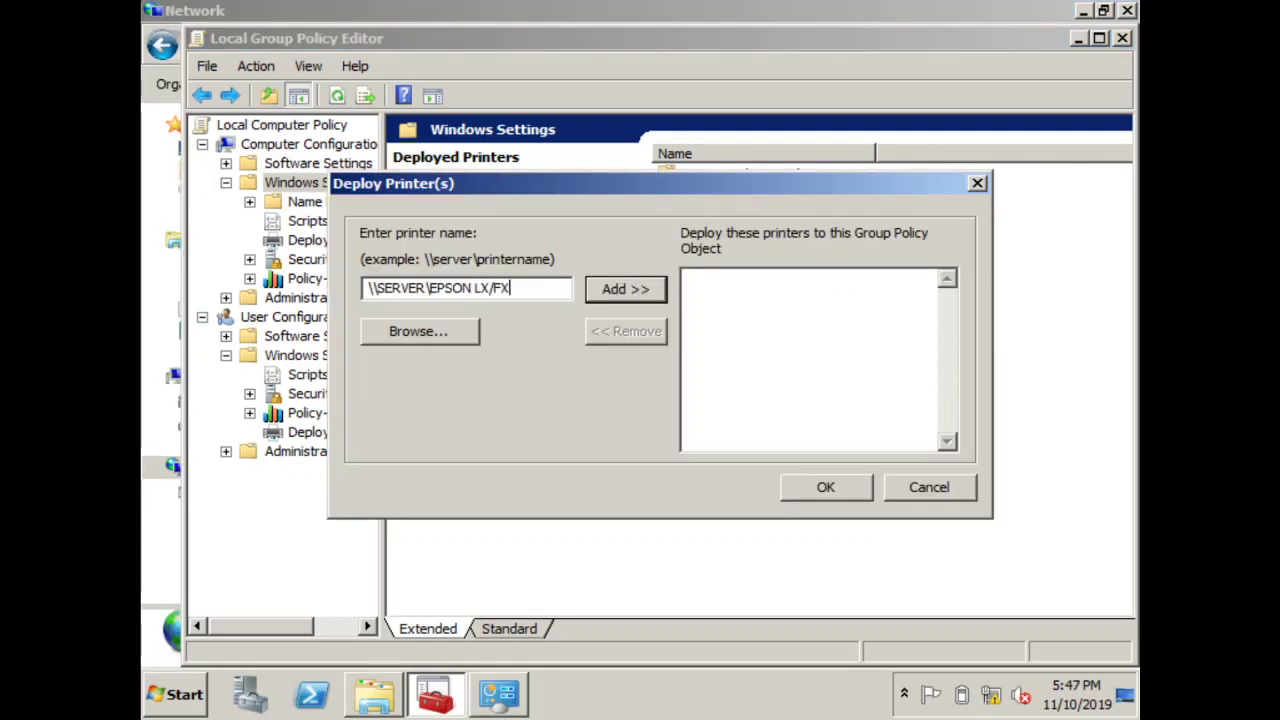
Cancel the printer deployment and close the Group Policy Editor and Network window
click(428, 331)
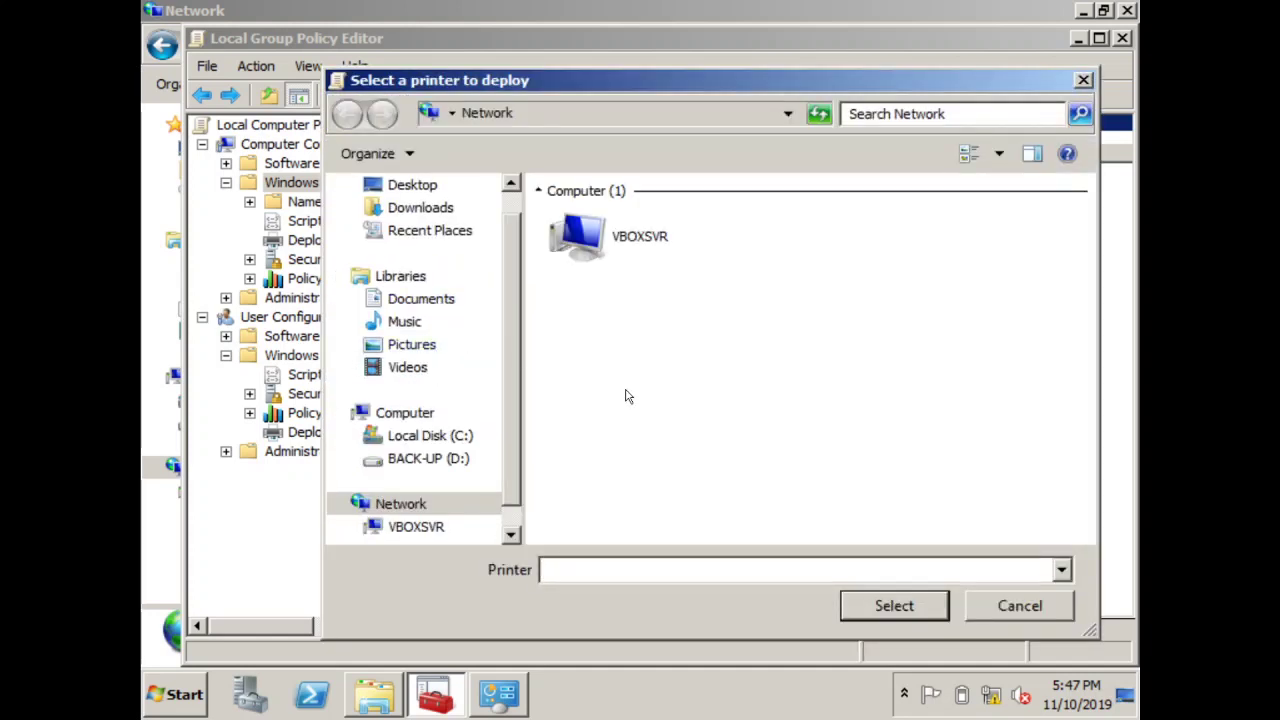
click(1020, 606)
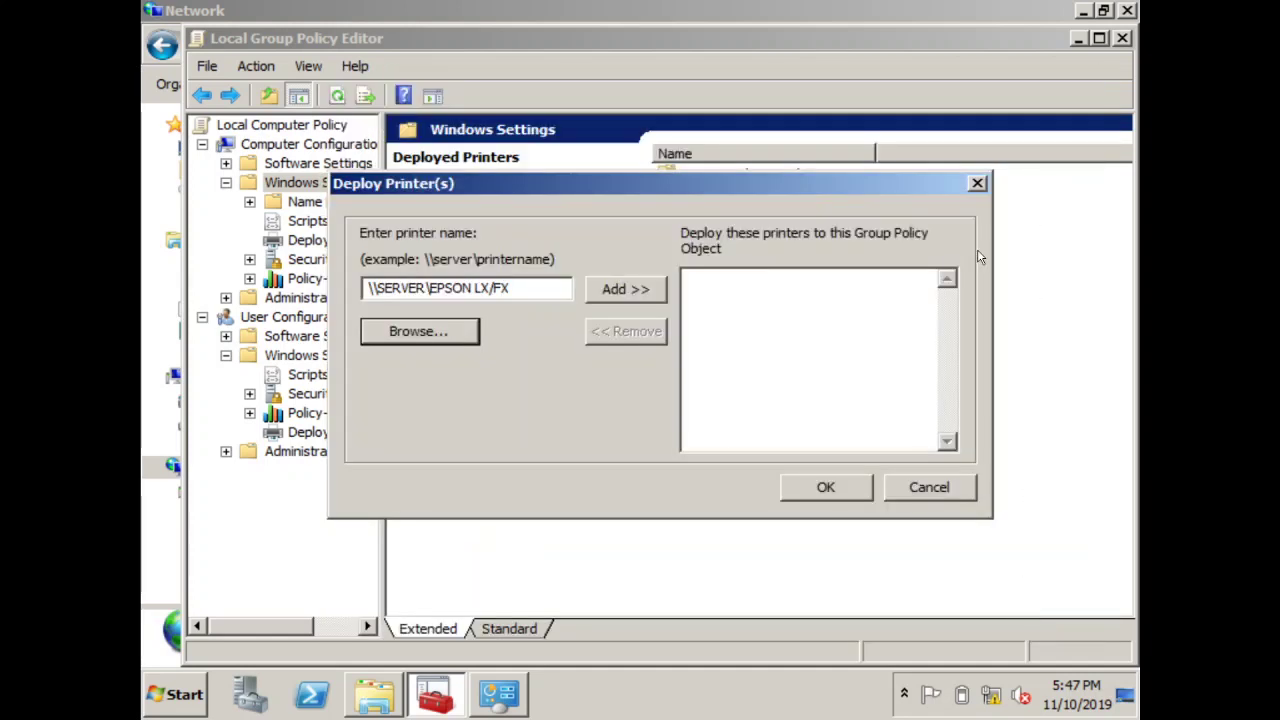
click(928, 488)
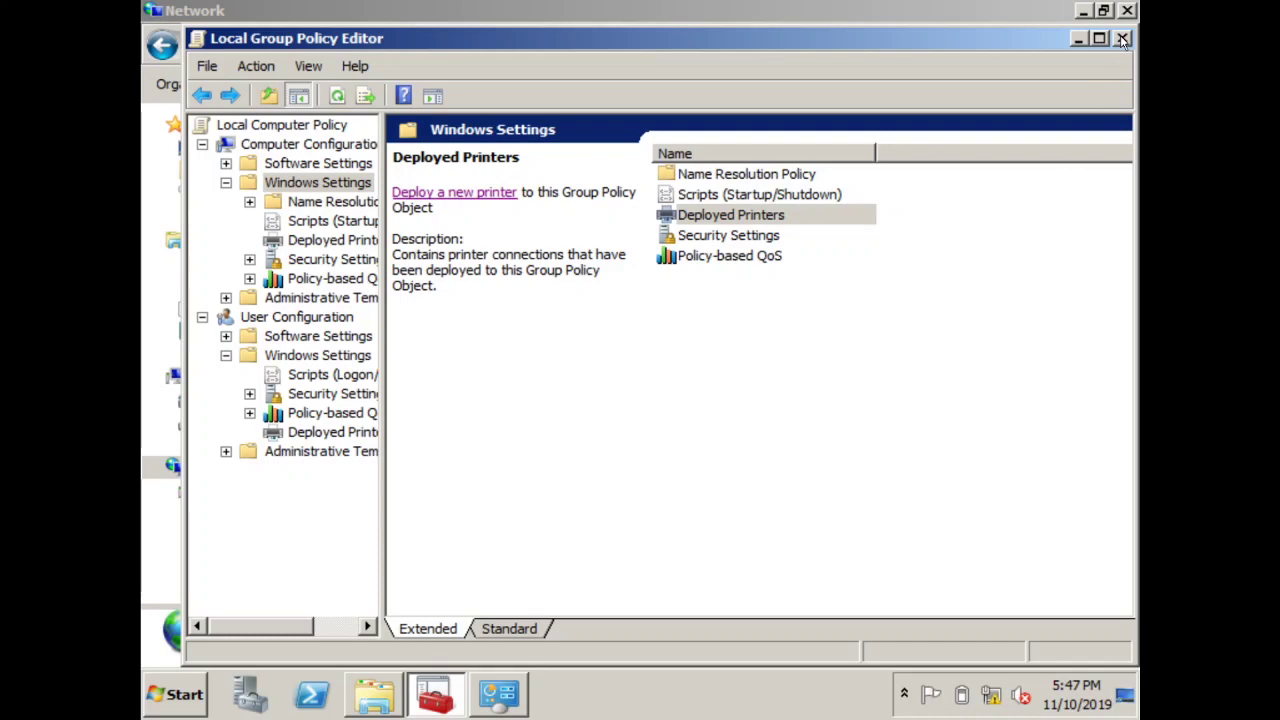
click(1122, 38)
click(1127, 10)
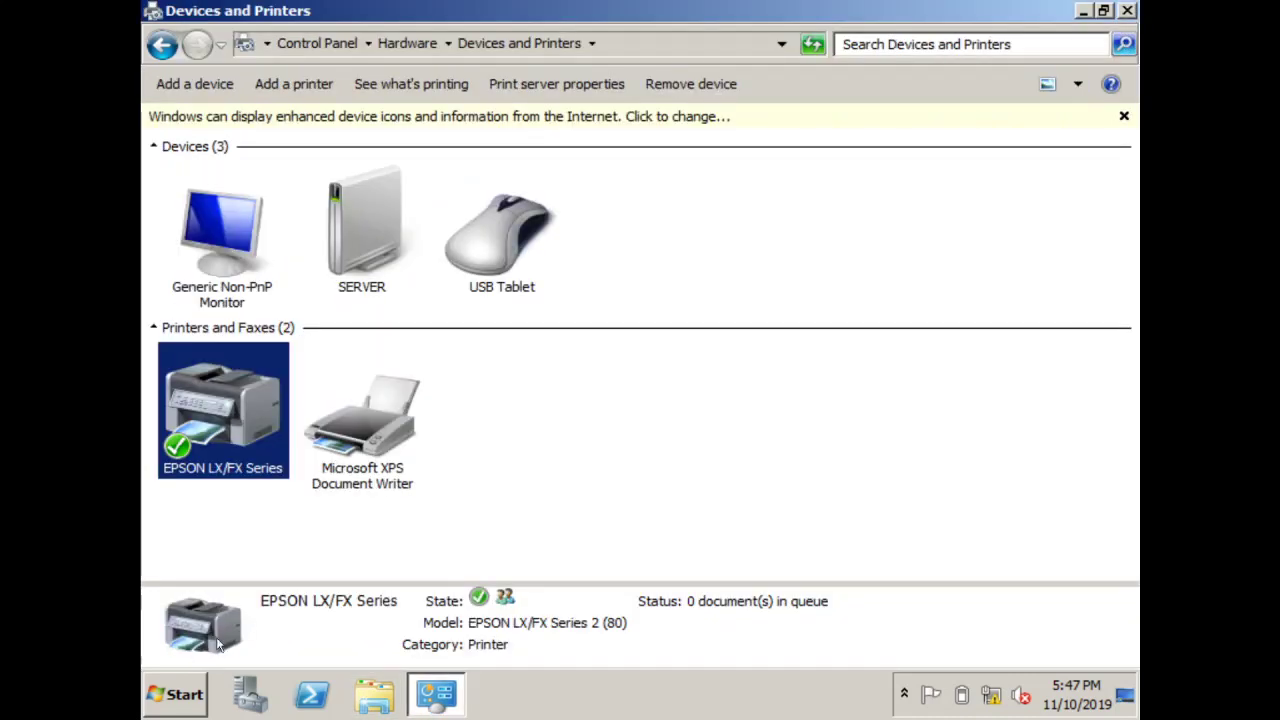
click(187, 703)
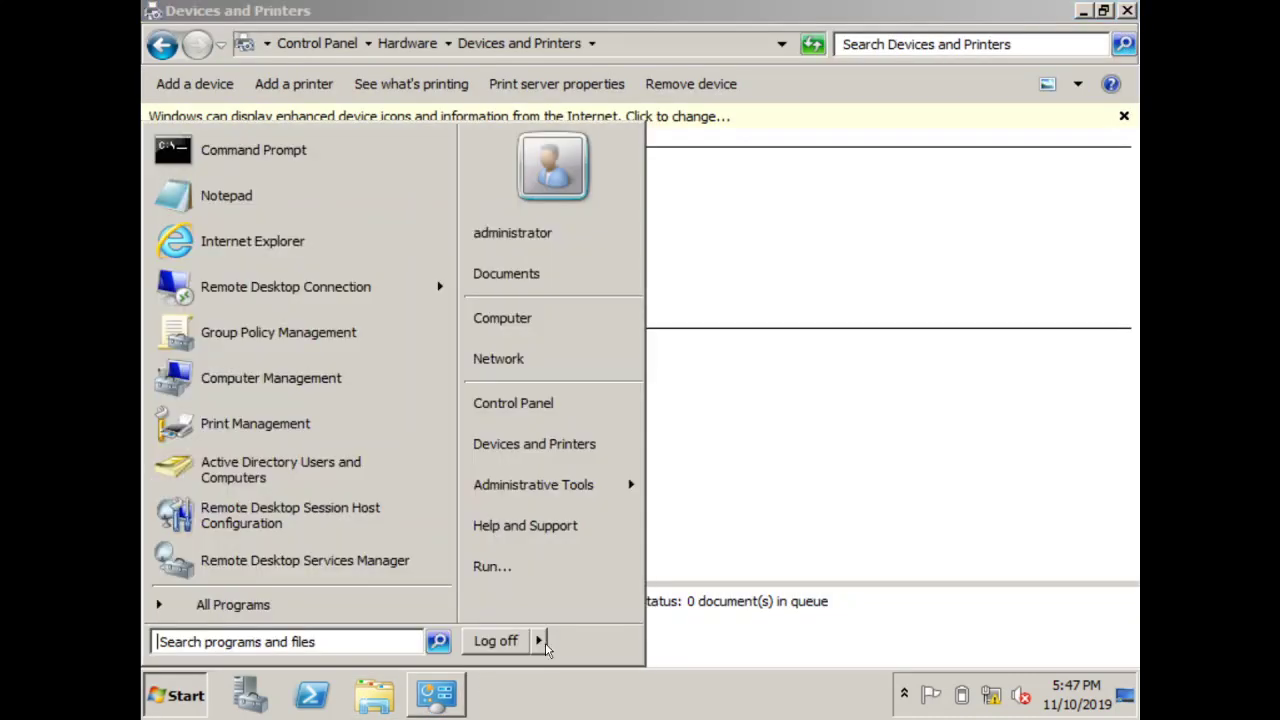
Restart the server with Hardware: Maintenance (Planned) as the shutdown reason
mouse_move(540, 643)
click(602, 610)
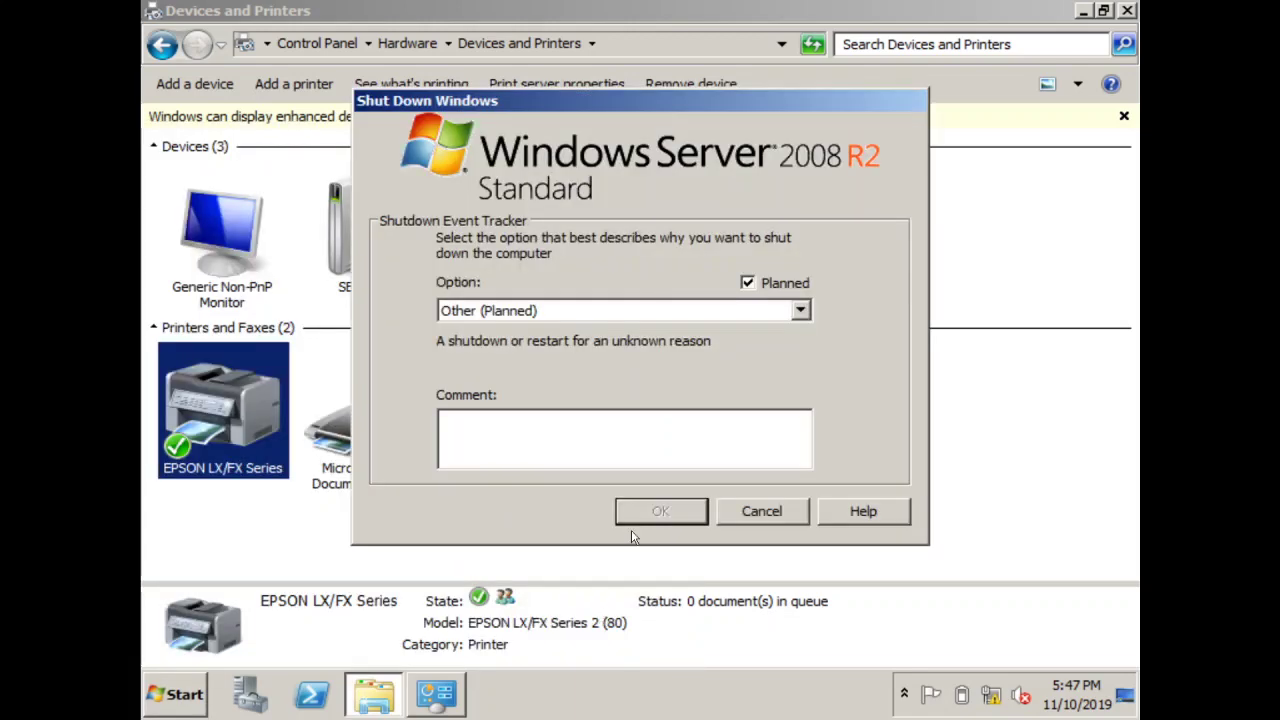
click(646, 315)
click(640, 346)
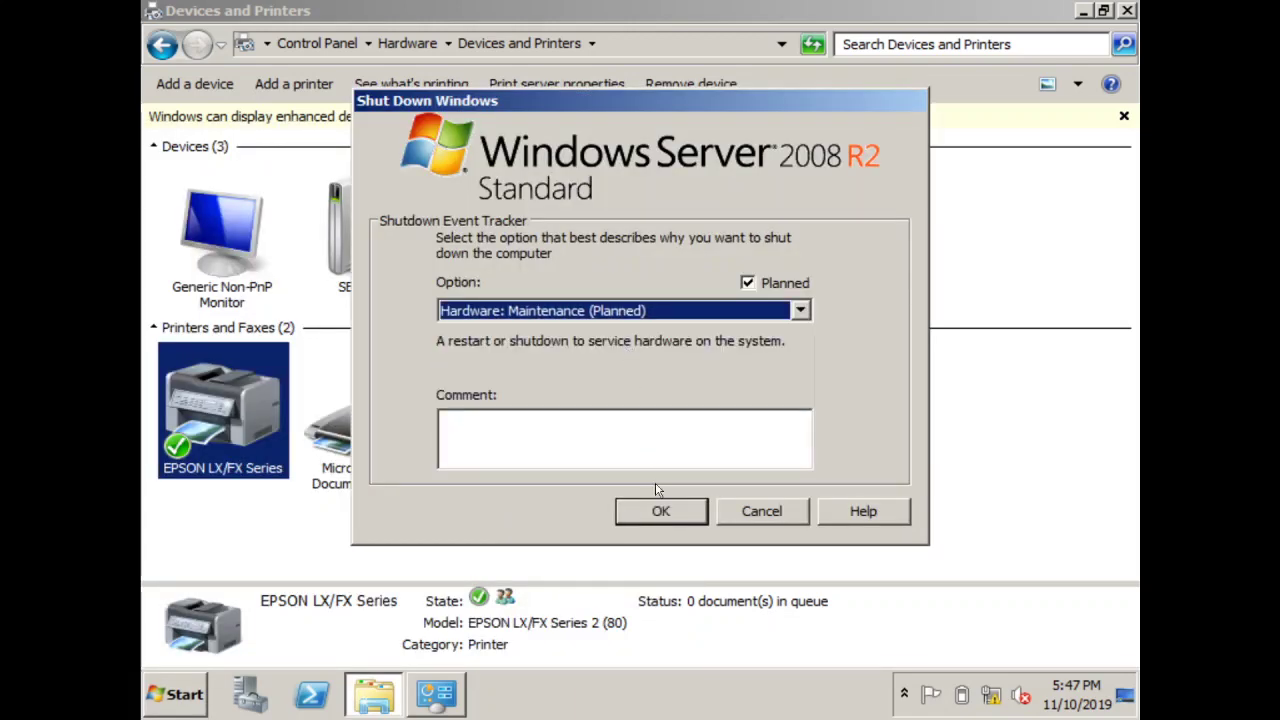
click(660, 512)
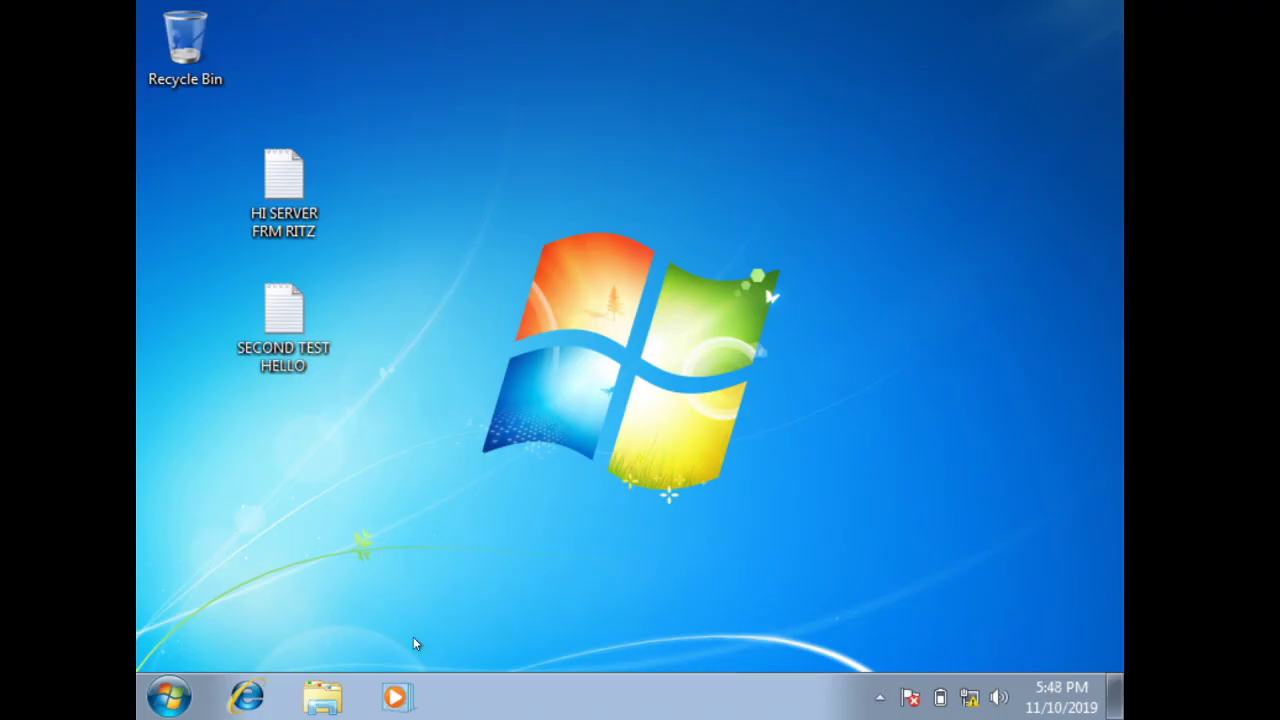
Reach the advanced sharing settings through Control Panel's Network and Sharing Center
click(182, 686)
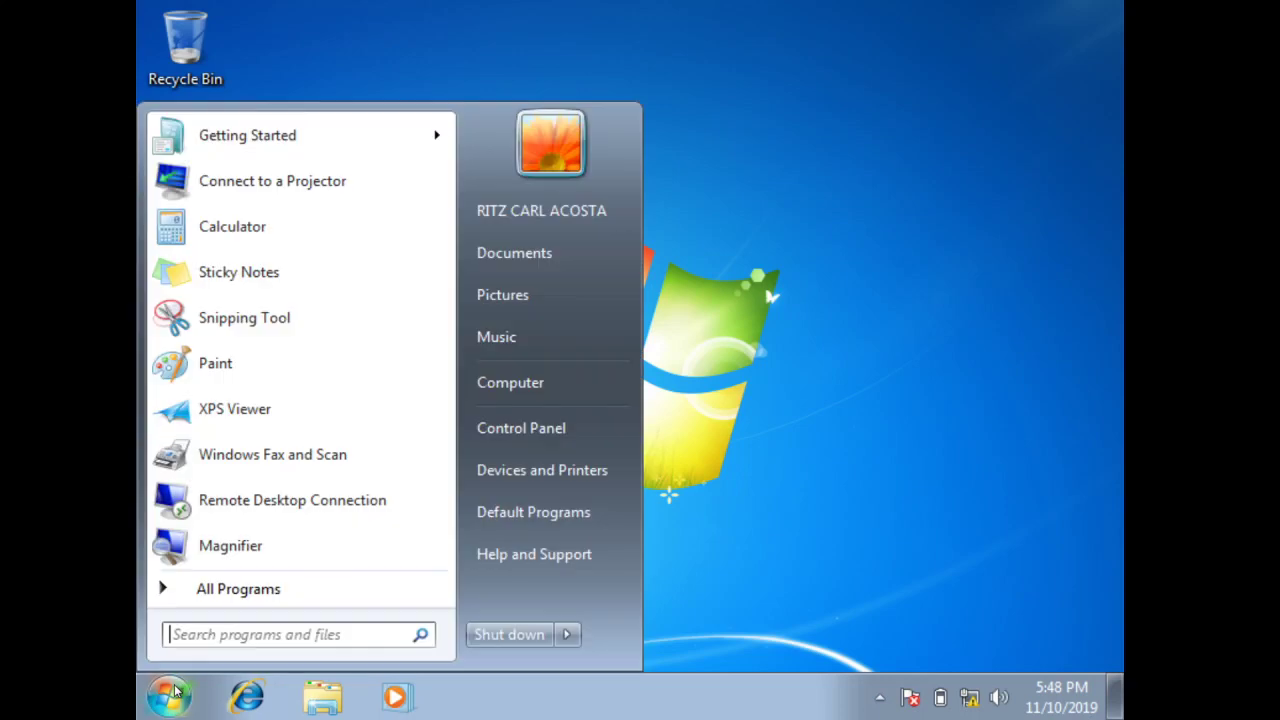
click(537, 437)
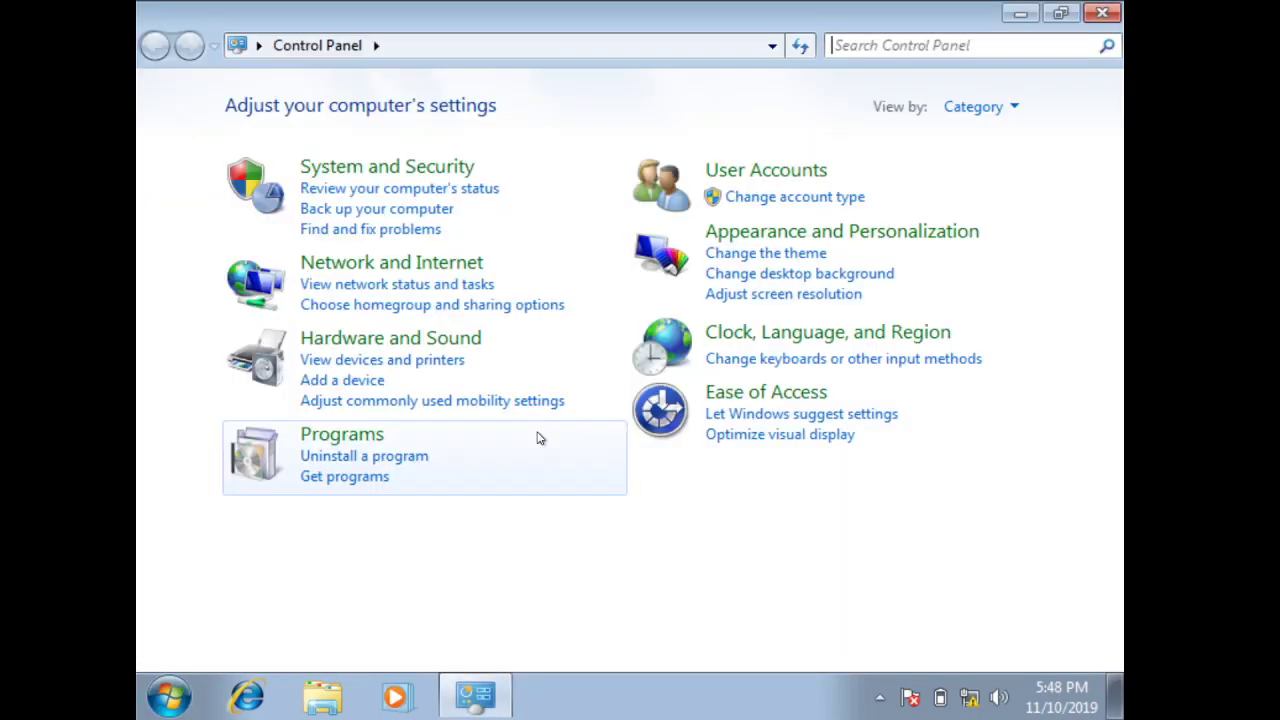
click(435, 277)
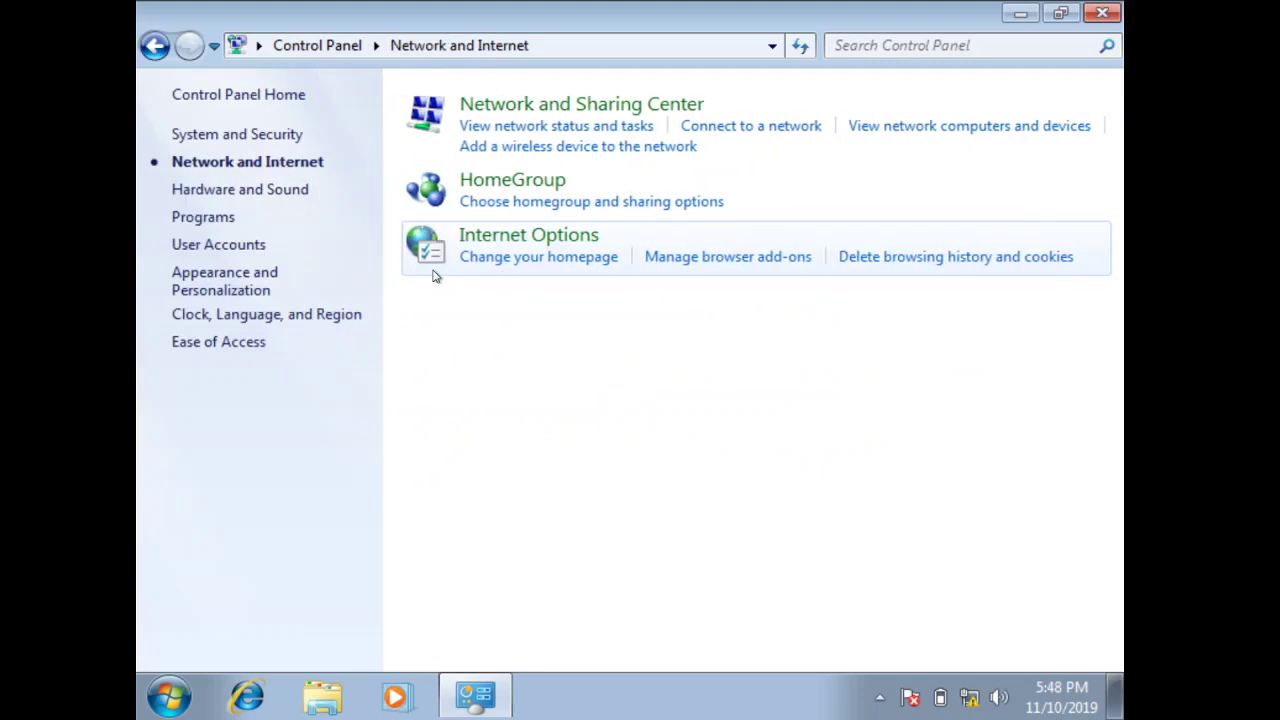
click(506, 108)
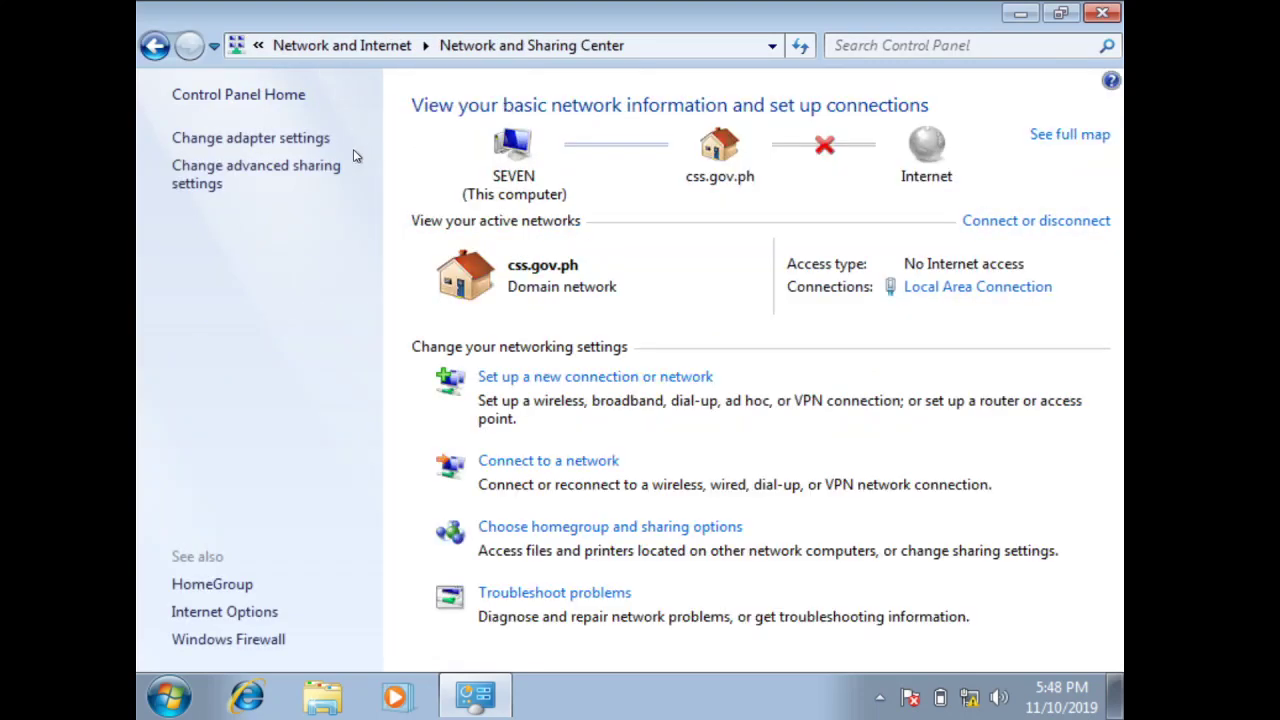
click(274, 181)
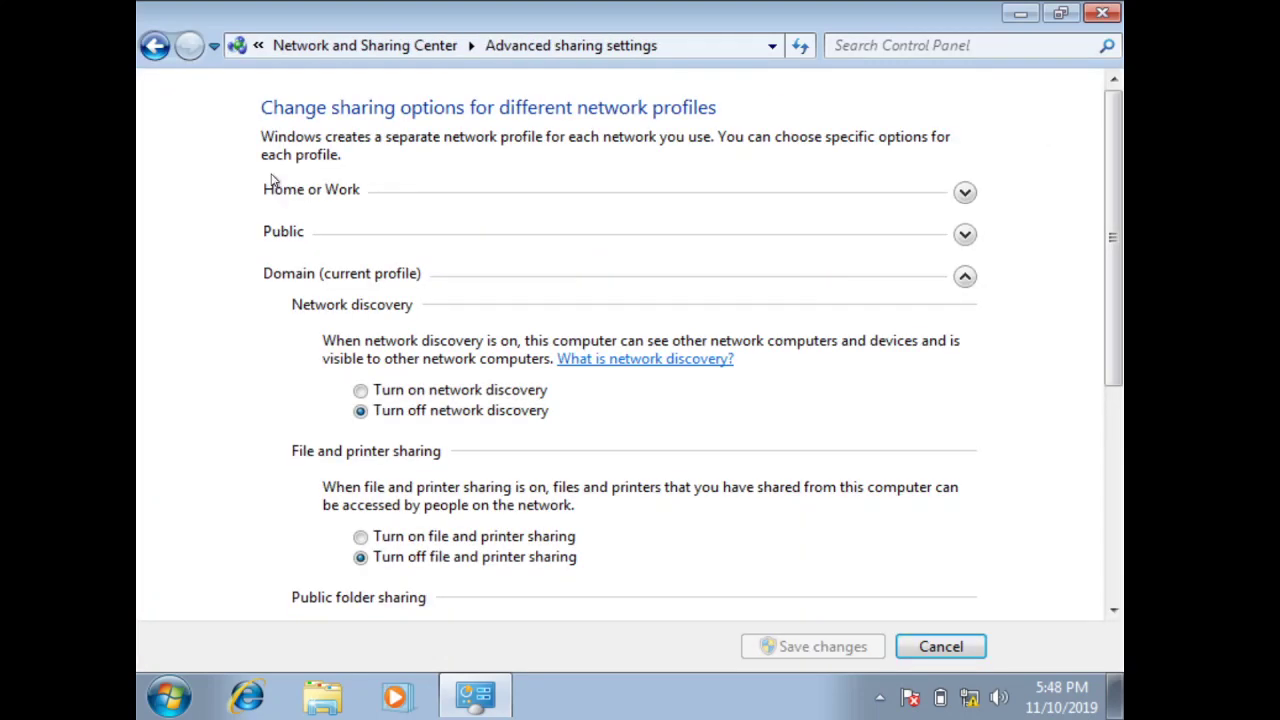
Turn on network discovery, file and printer sharing, and Public folder sharing for Home or Work
click(290, 194)
click(382, 218)
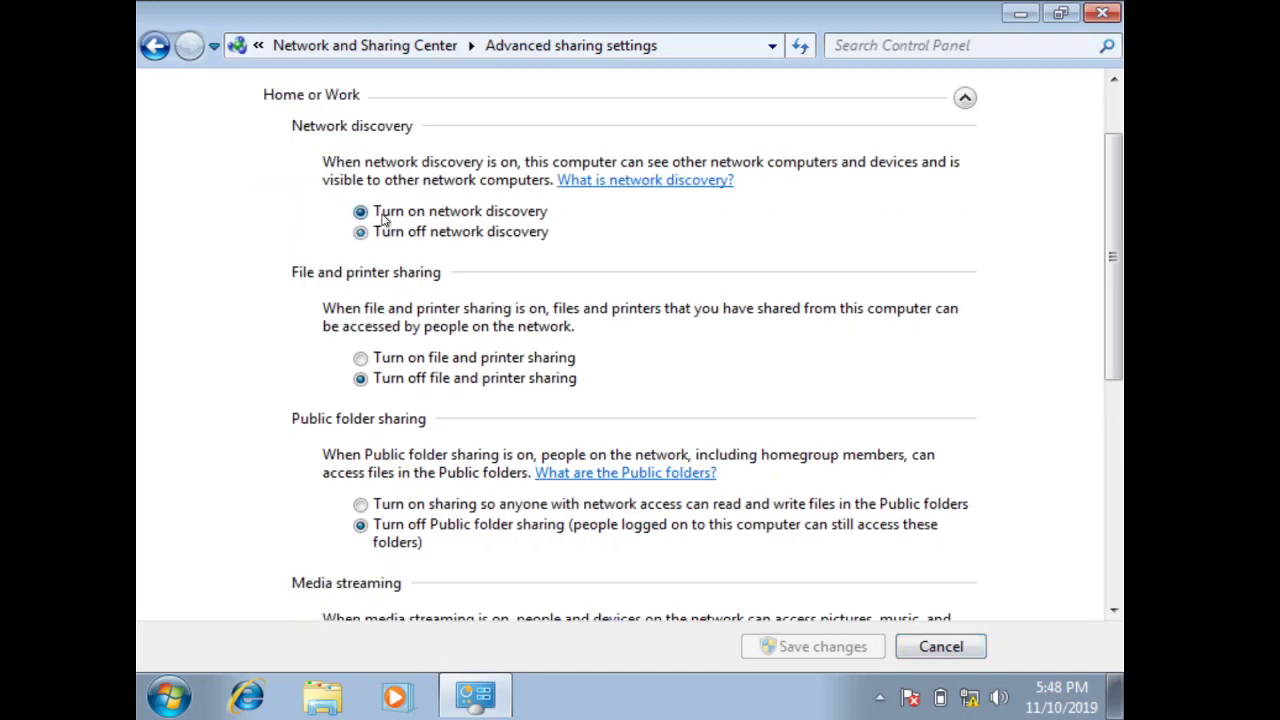
click(387, 358)
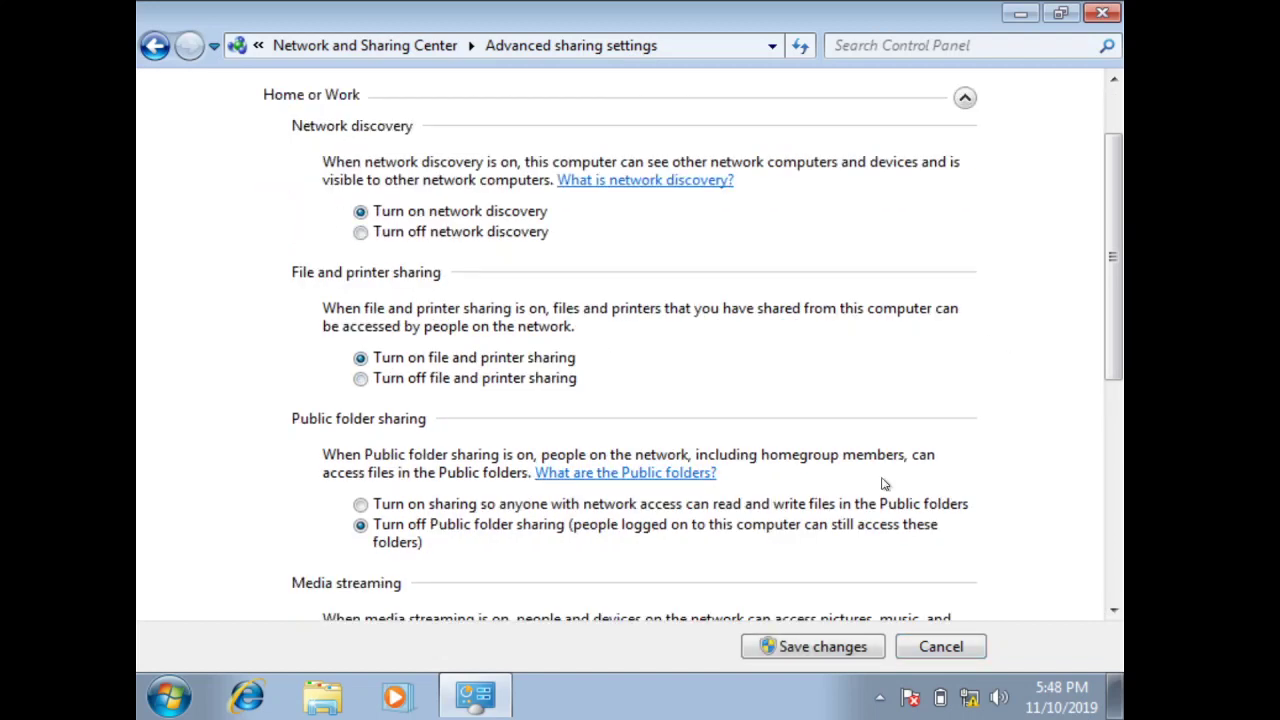
click(538, 507)
right_click(1116, 390)
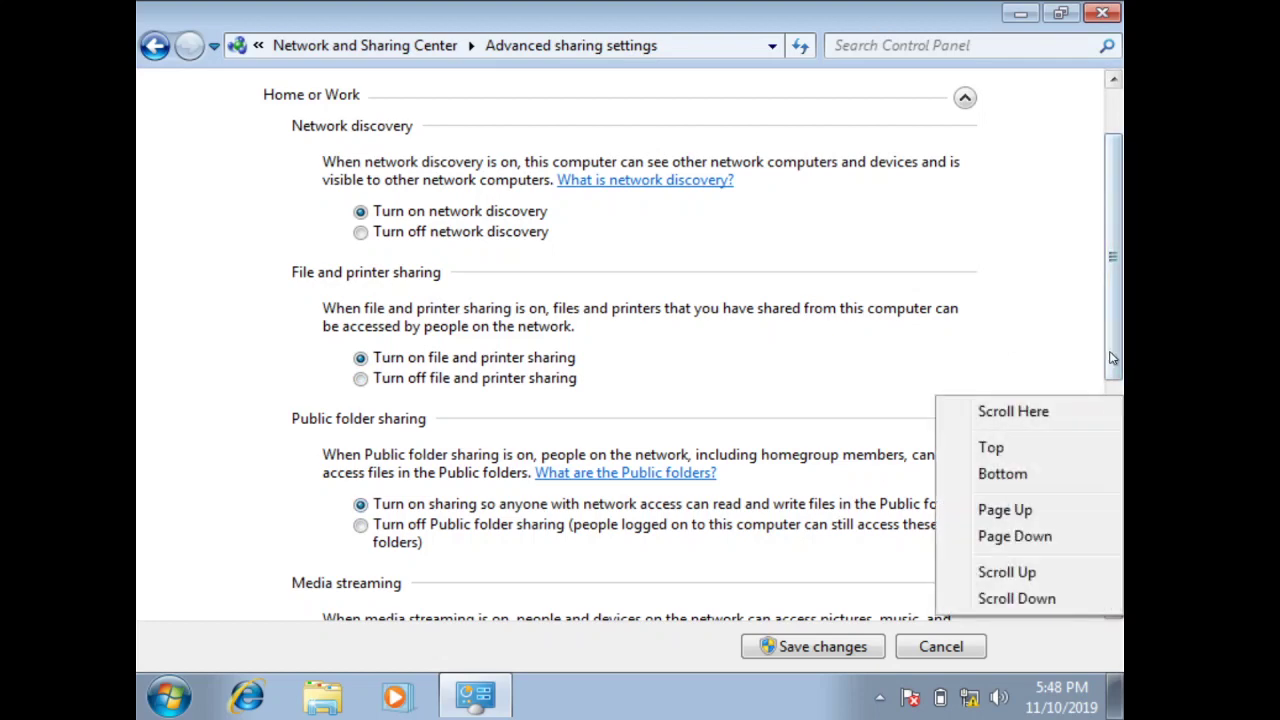
drag(1114, 350, 1081, 641)
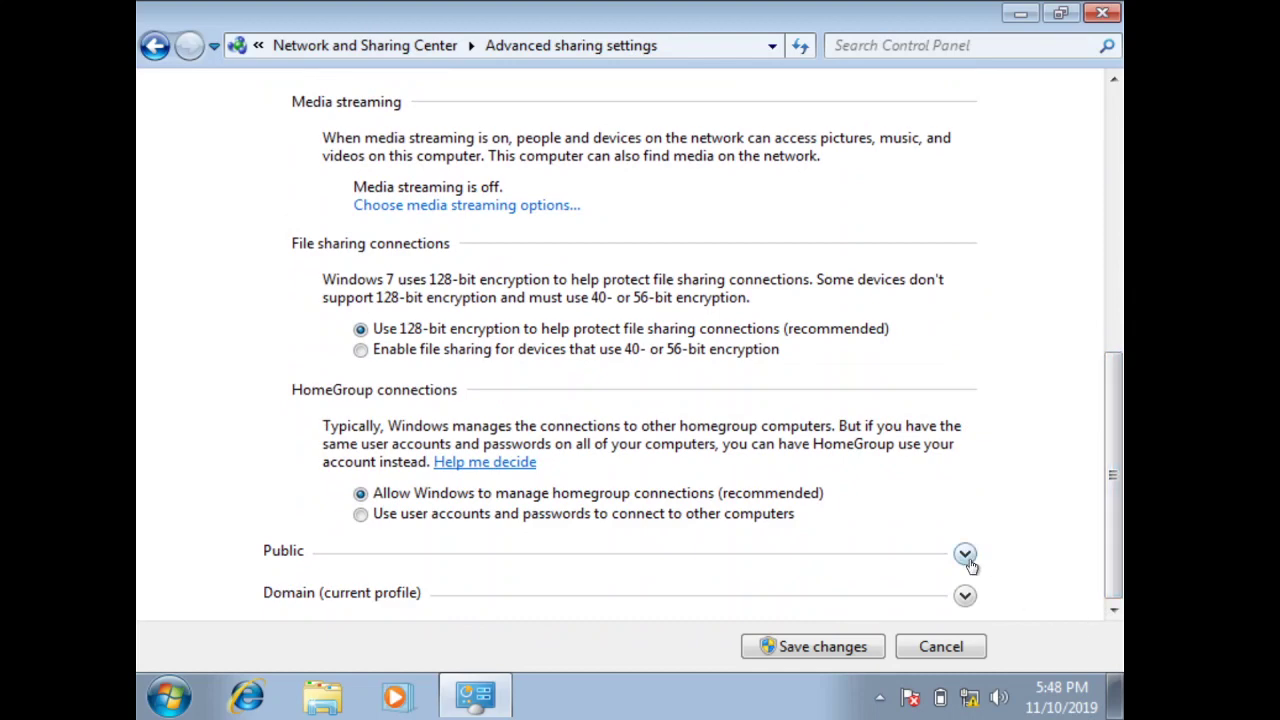
Turn on network discovery, file and printer sharing, and Public folder sharing for the Public profile
click(965, 555)
click(412, 211)
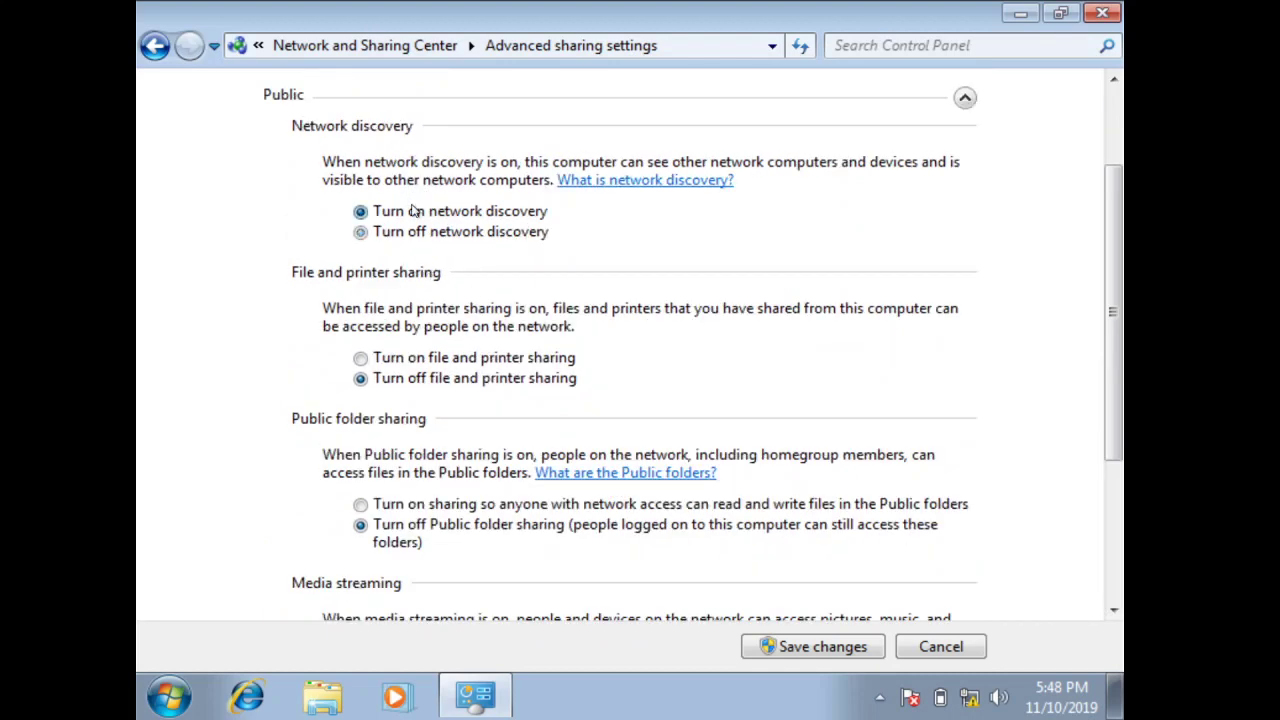
click(376, 362)
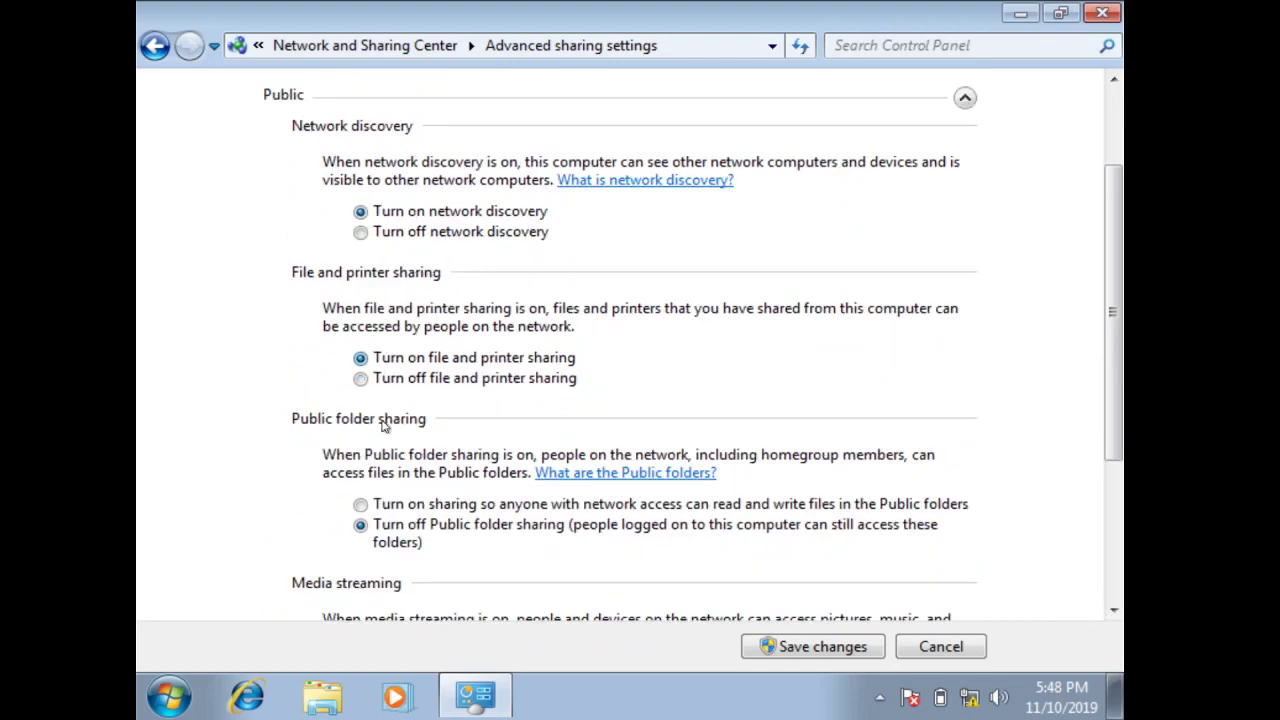
click(386, 505)
drag(1114, 410, 1104, 556)
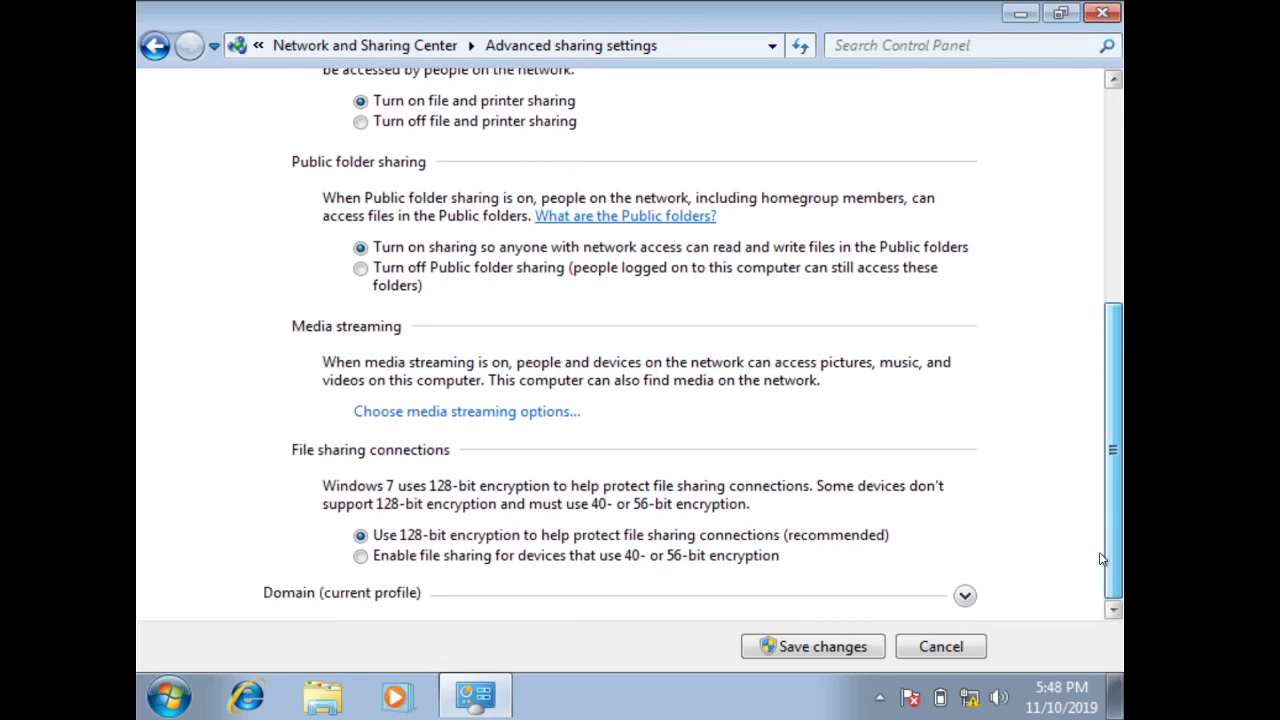
Enable the same three sharing options for the Domain profile and save with administrator credentials
click(672, 600)
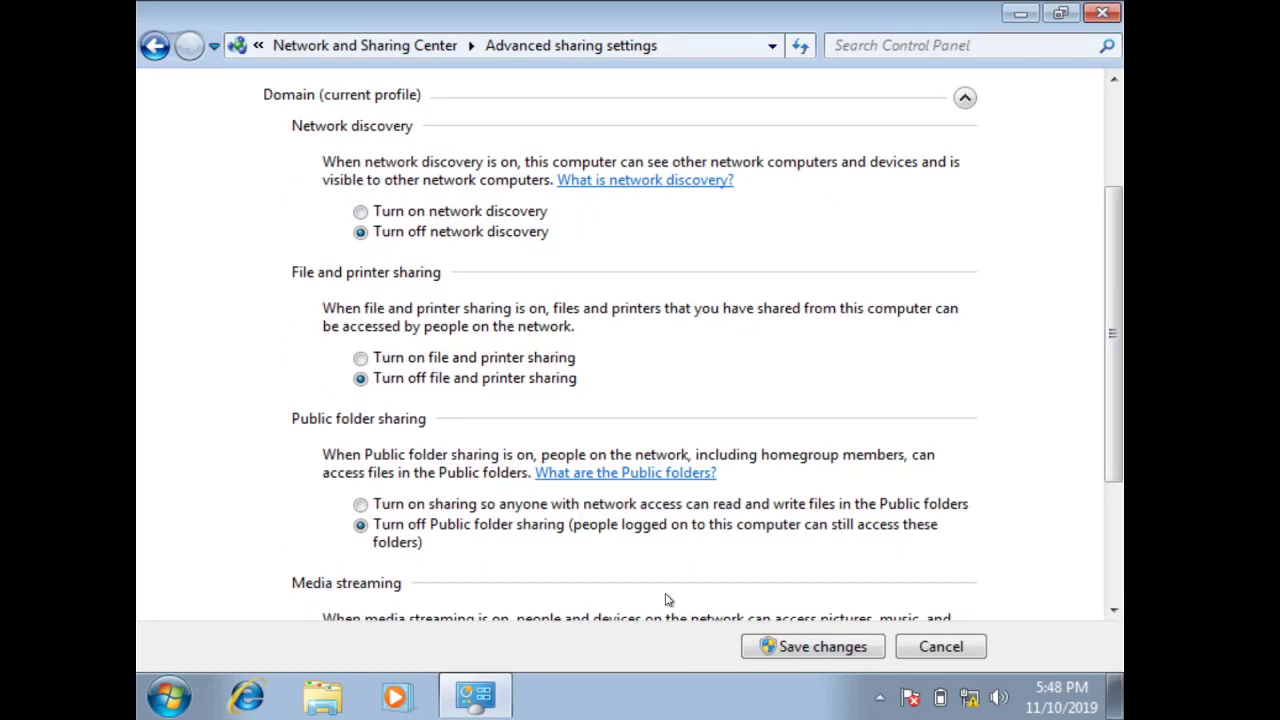
click(425, 212)
click(393, 358)
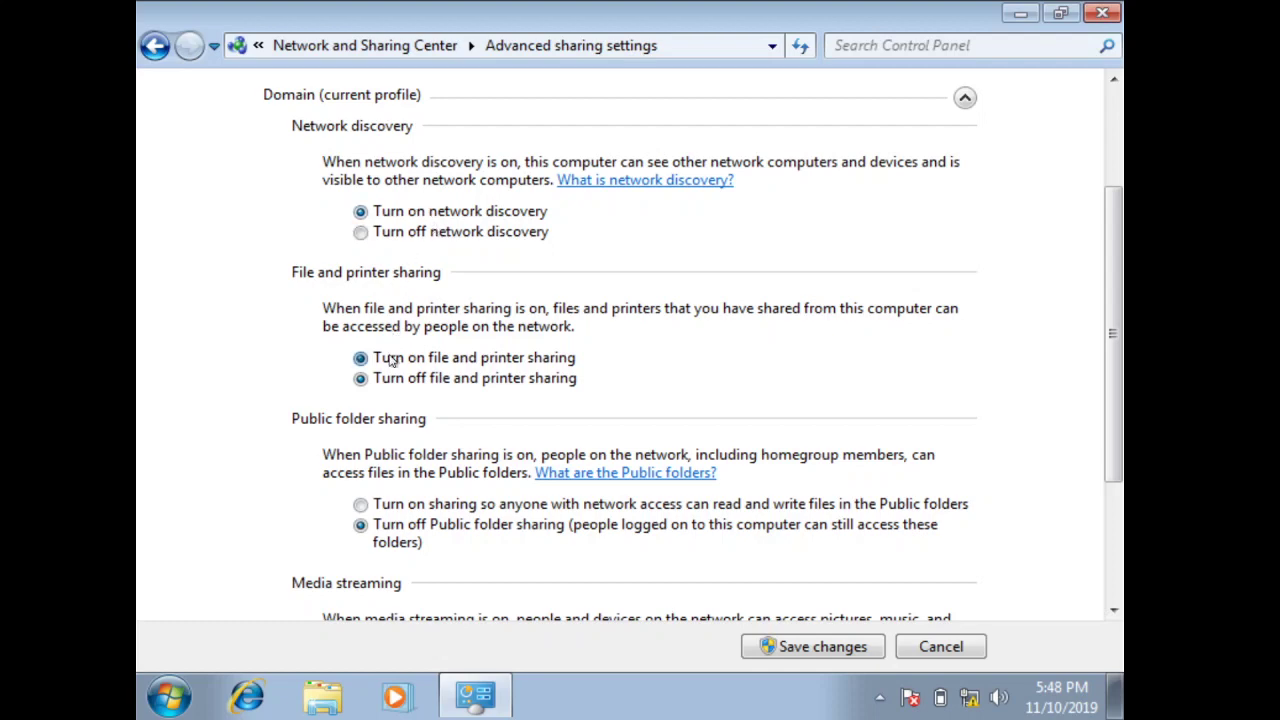
click(391, 510)
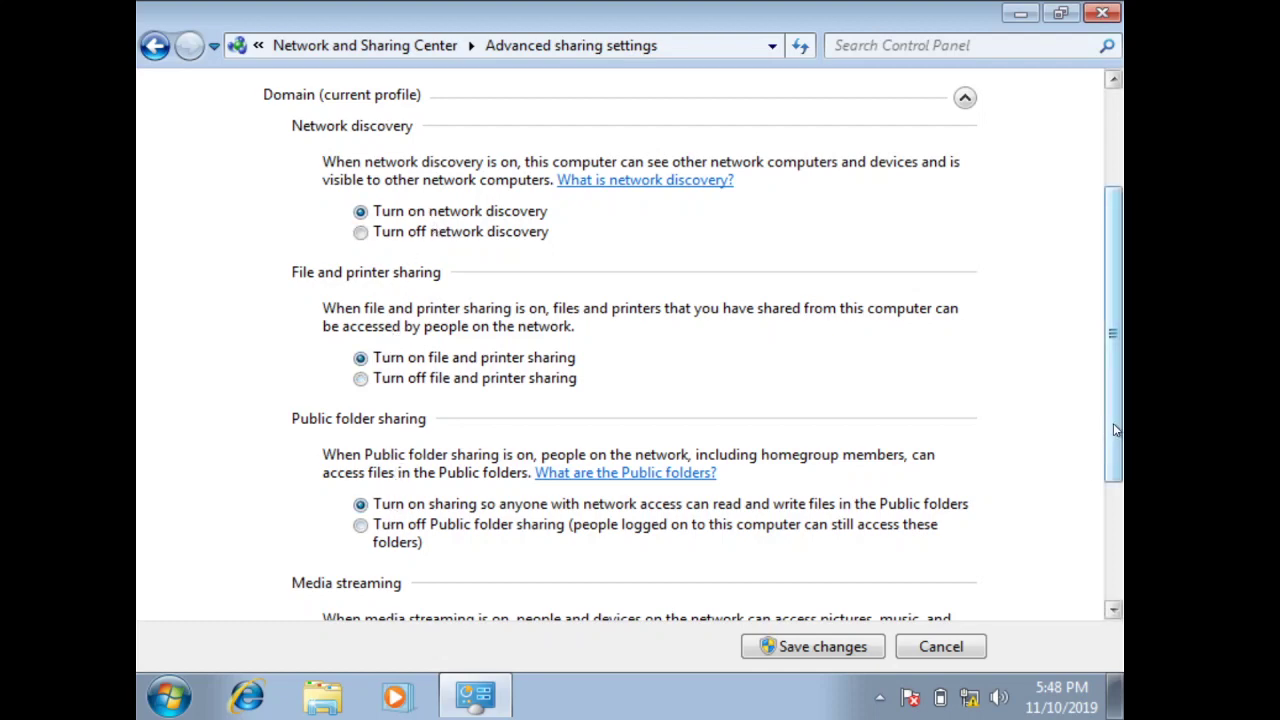
drag(1113, 423, 1107, 583)
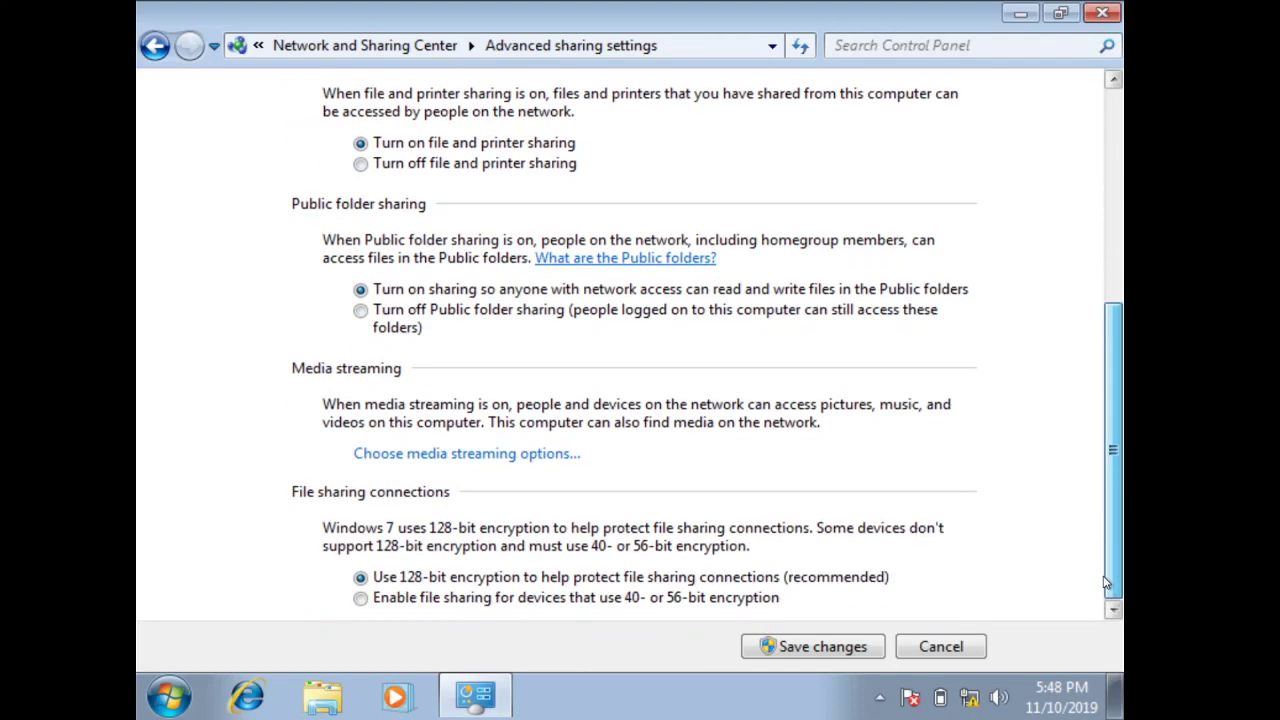
click(822, 646)
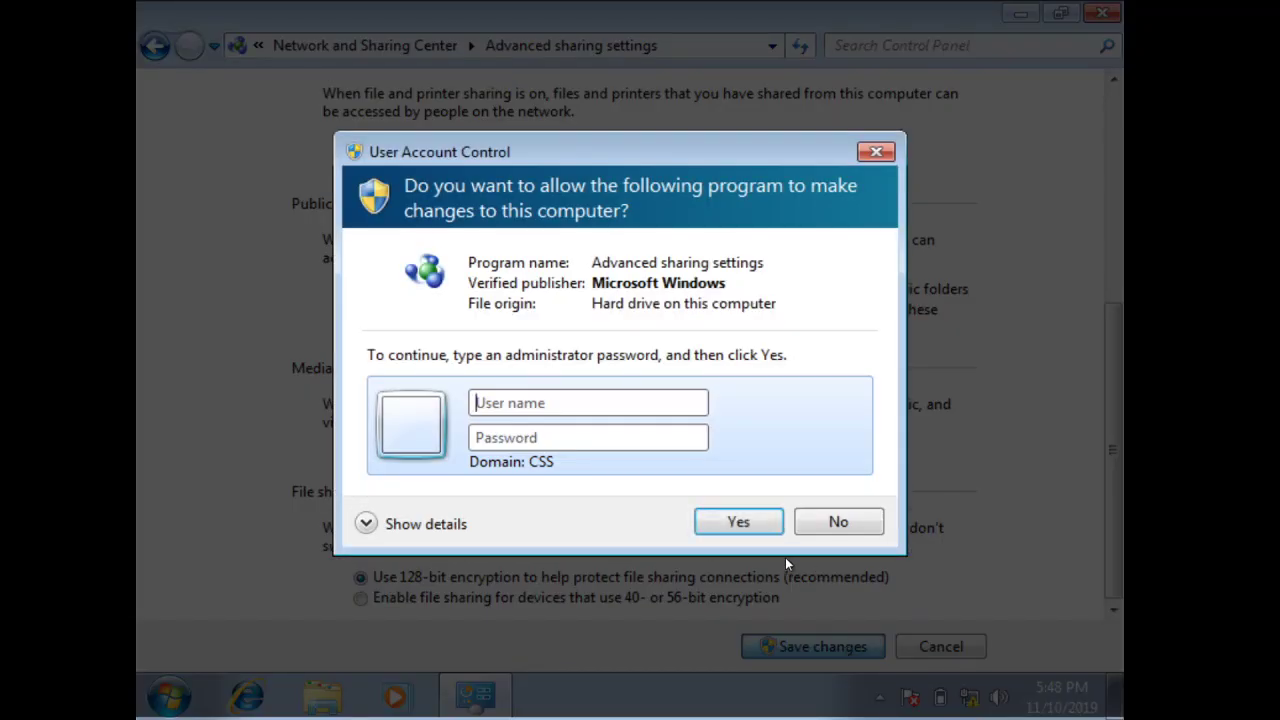
text(administrator********)
key(Return)
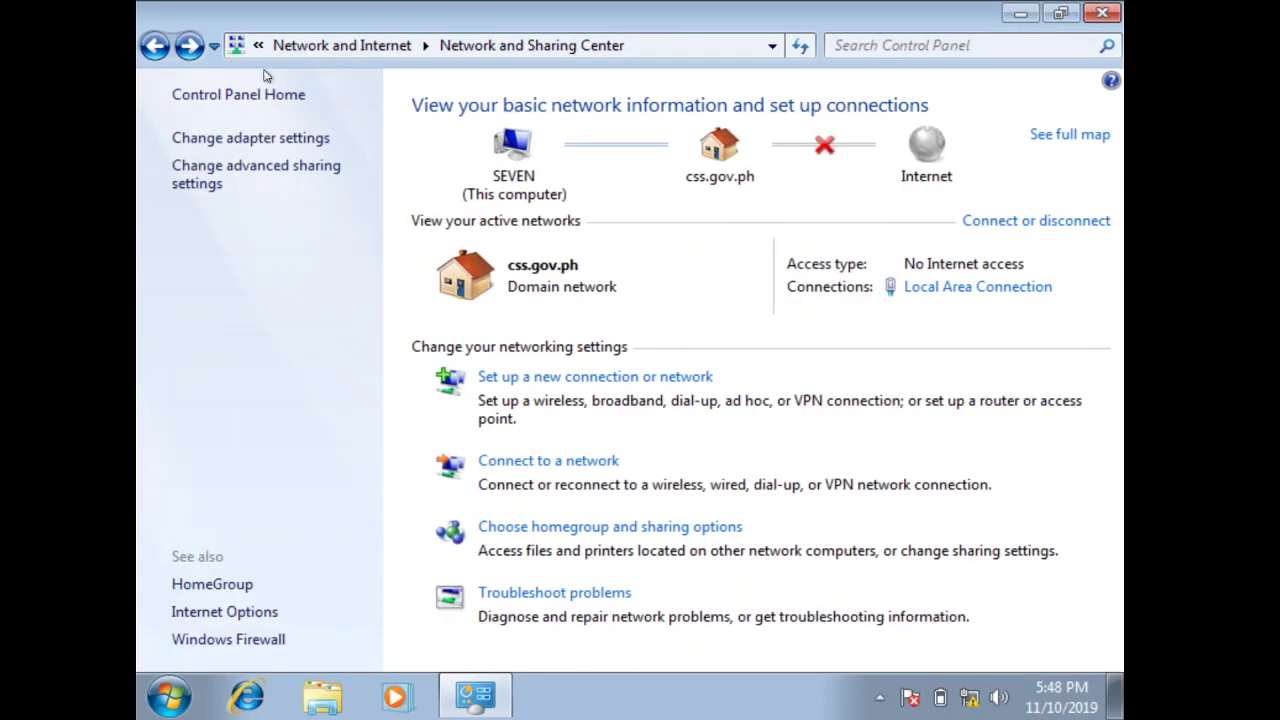
Find Windows Firewall via Control Panel search and open its on/off settings as administrator
click(259, 95)
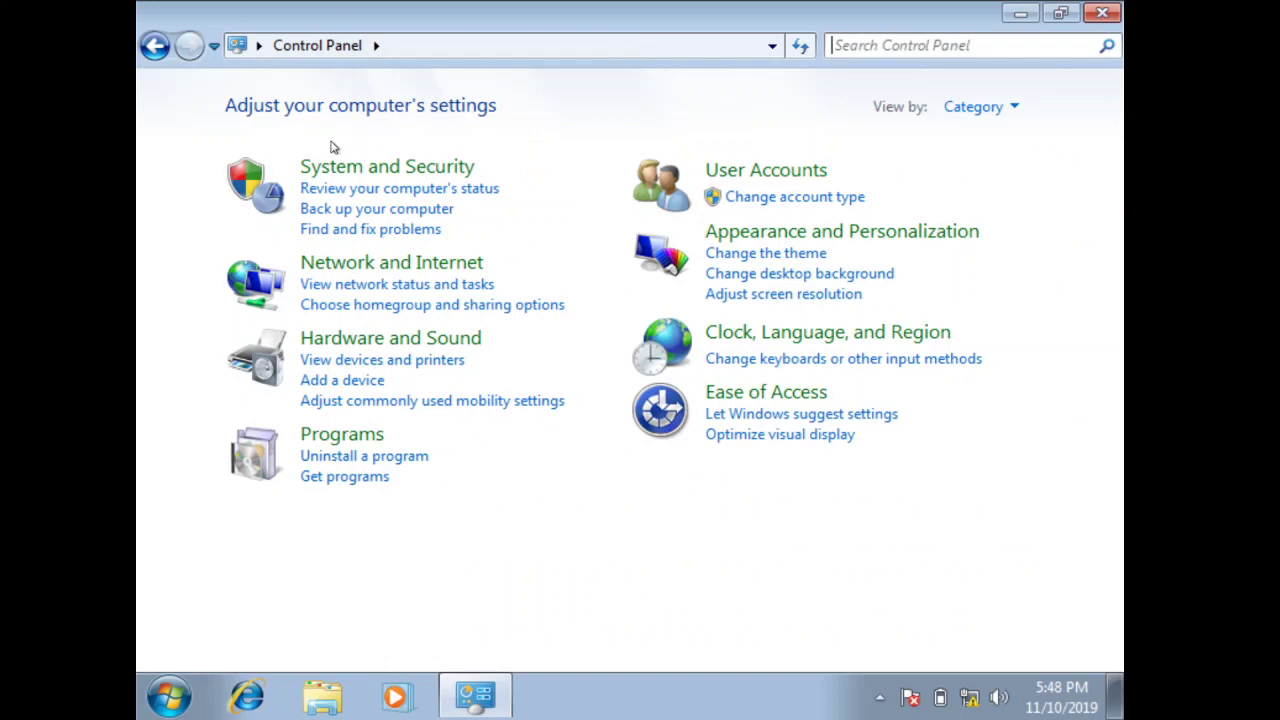
click(877, 63)
text(firewall)
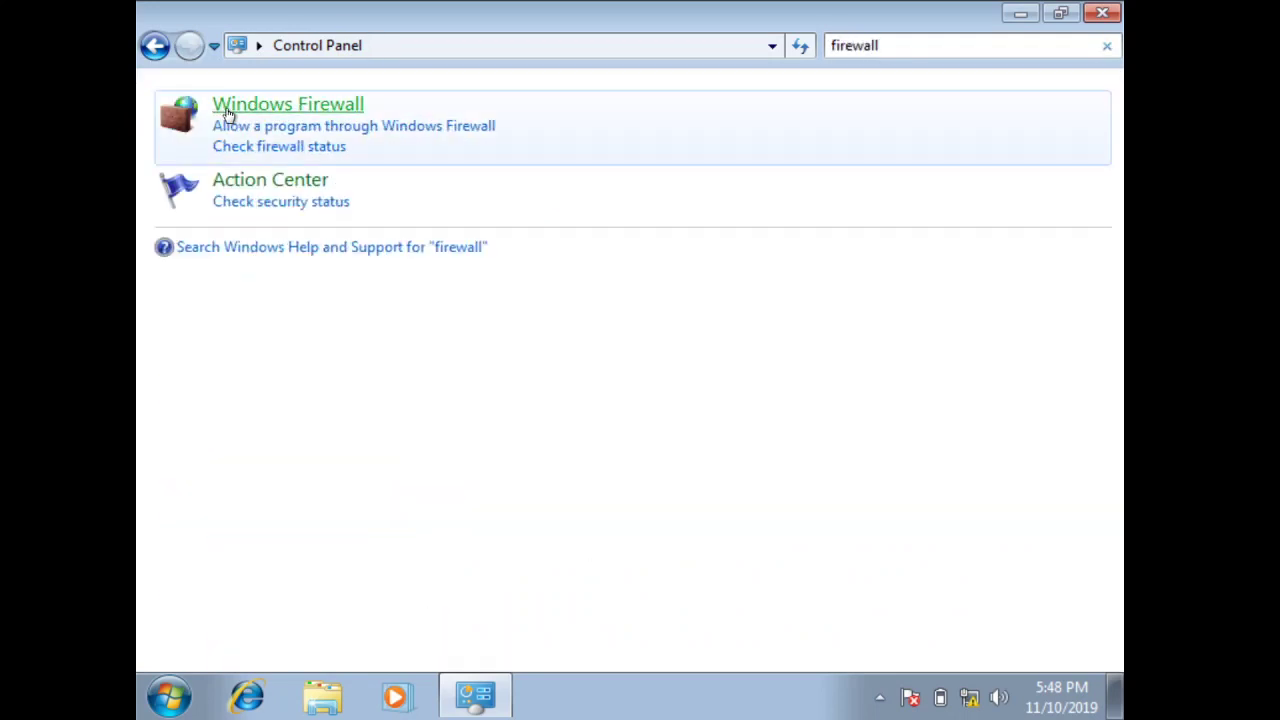
click(229, 113)
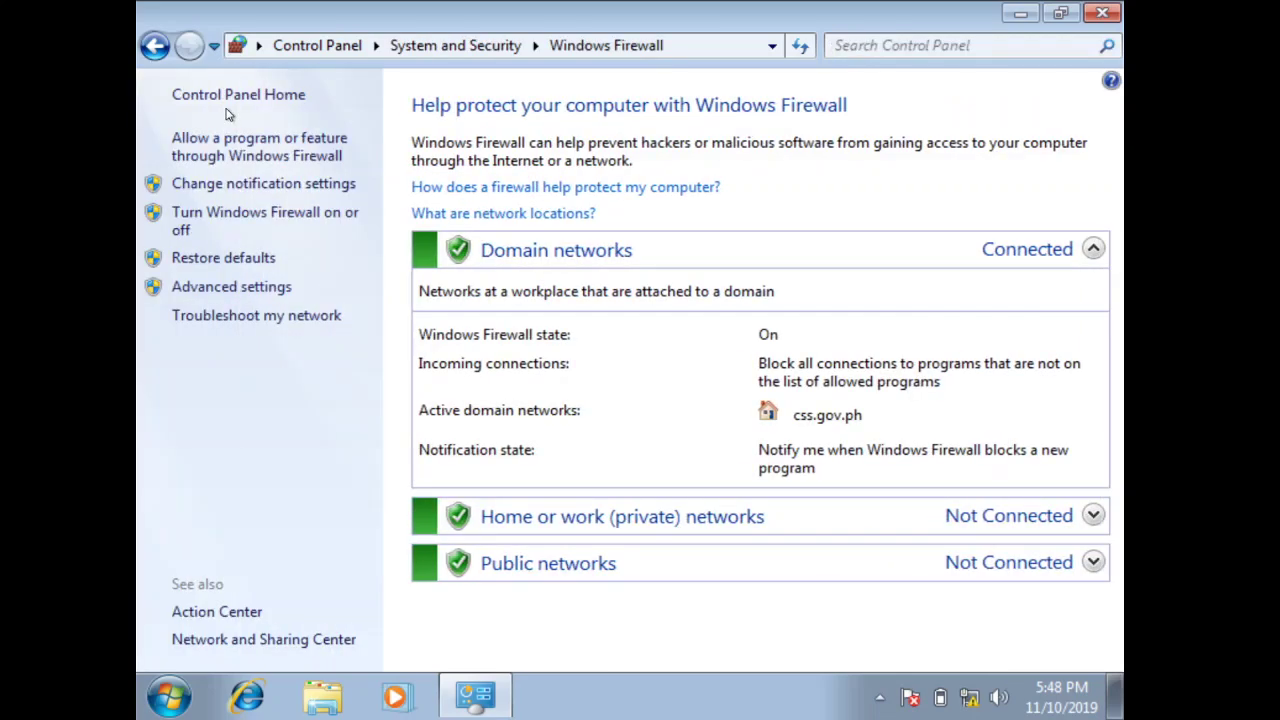
click(243, 217)
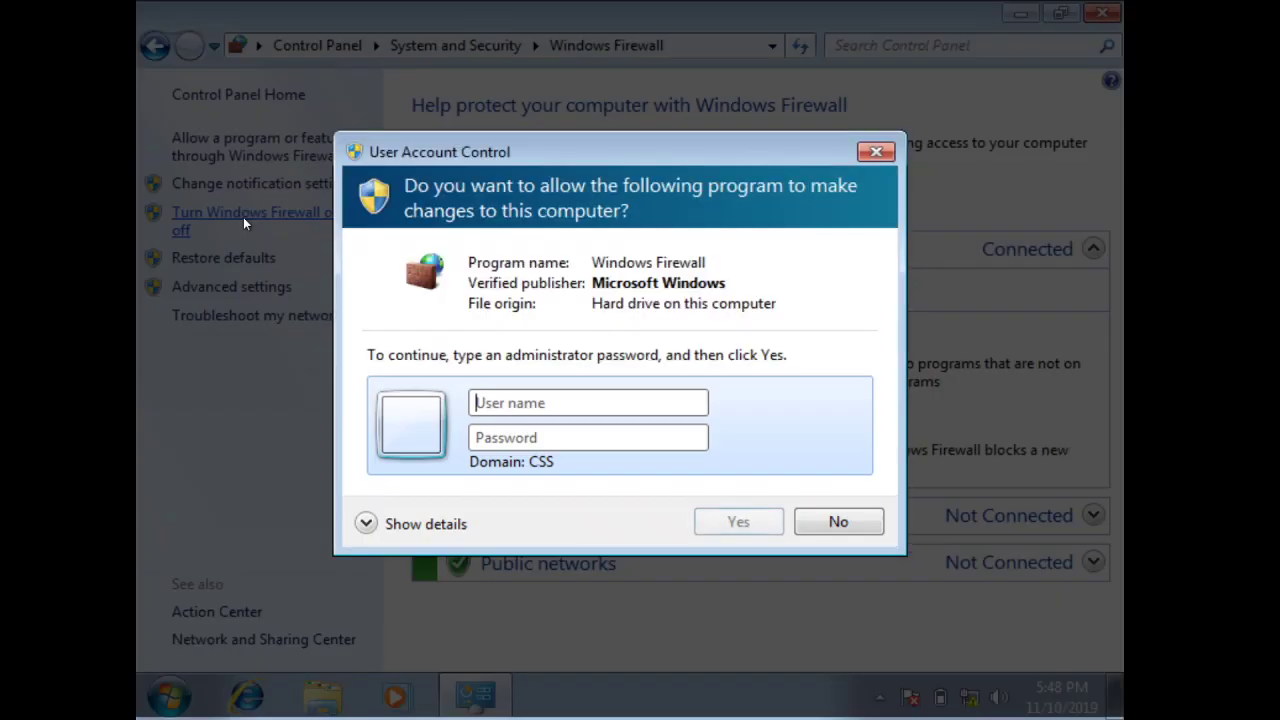
text(administrat)
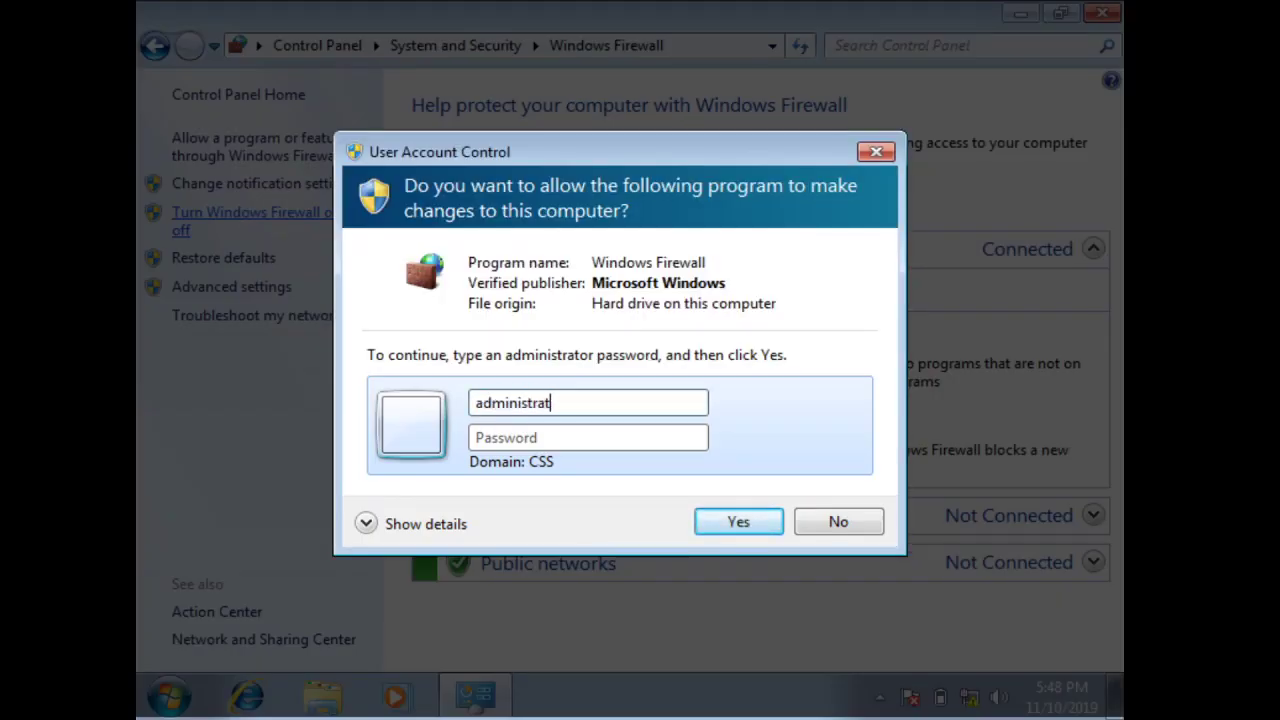
text(or)
key(Tab)
text(••••••••)
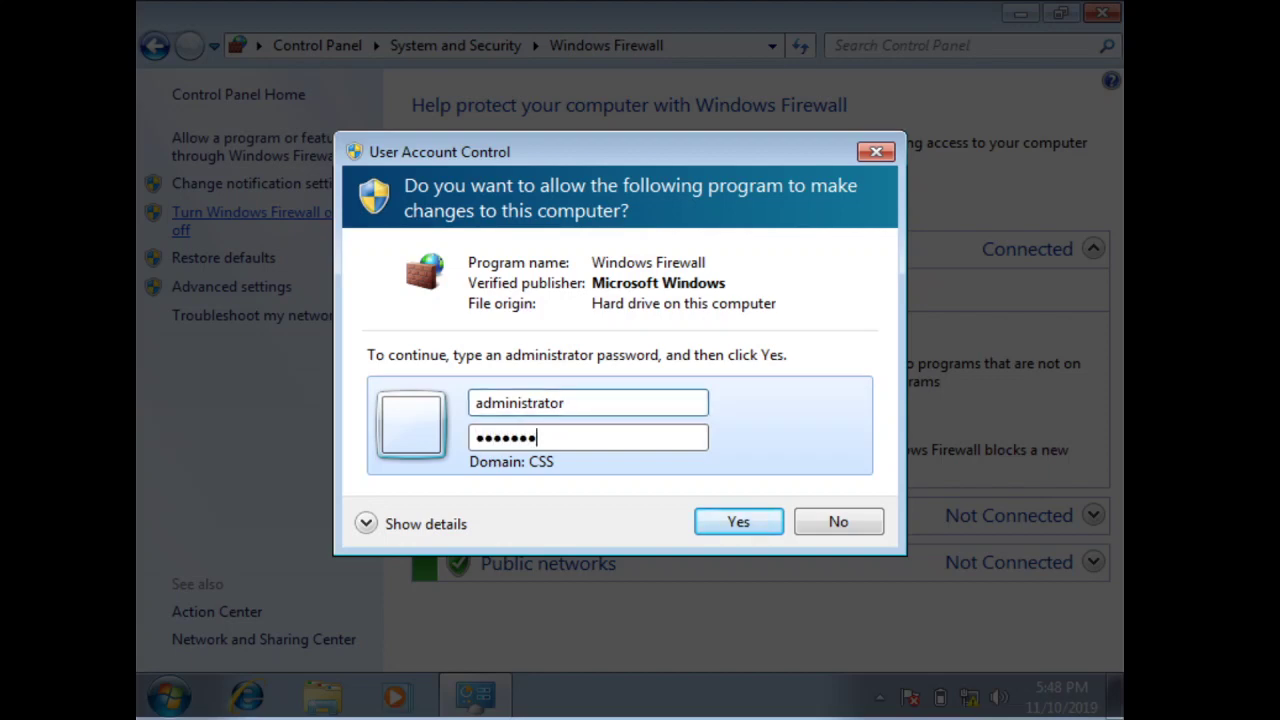
key(Return)
Turn off Windows Firewall for domain, home or work, and public networks, then minimize Control Panel
click(381, 294)
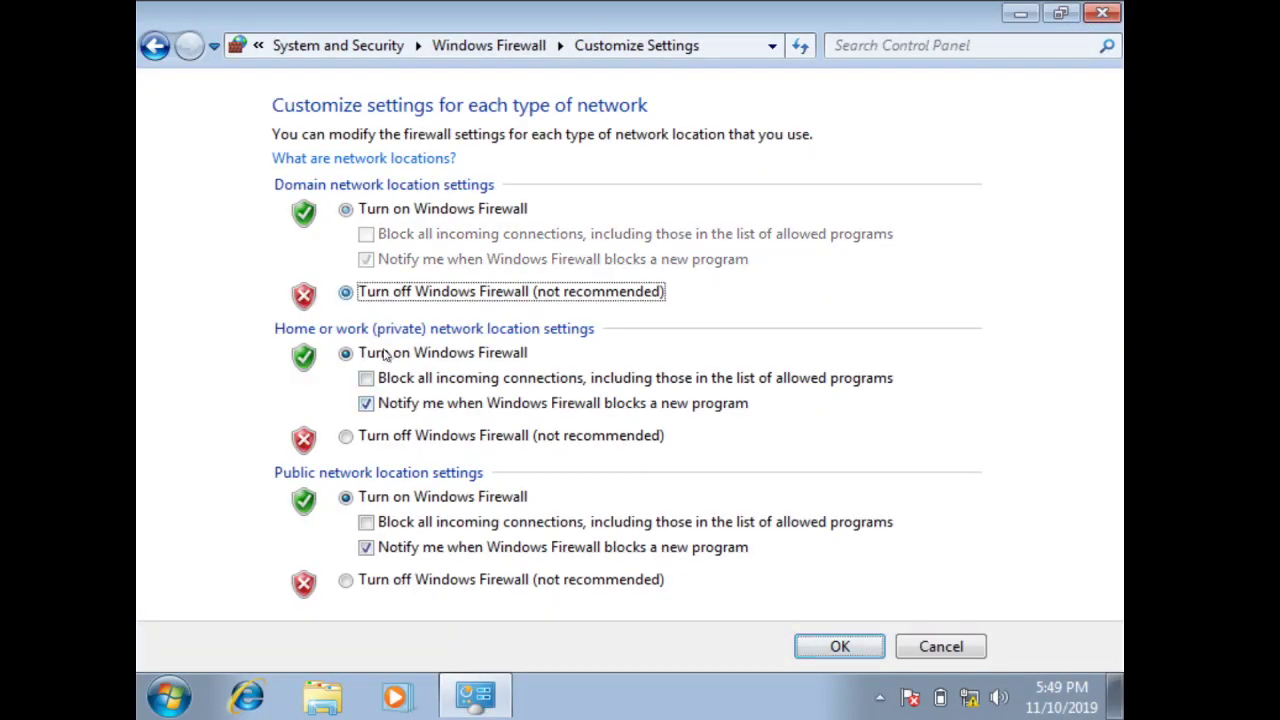
click(384, 437)
click(392, 581)
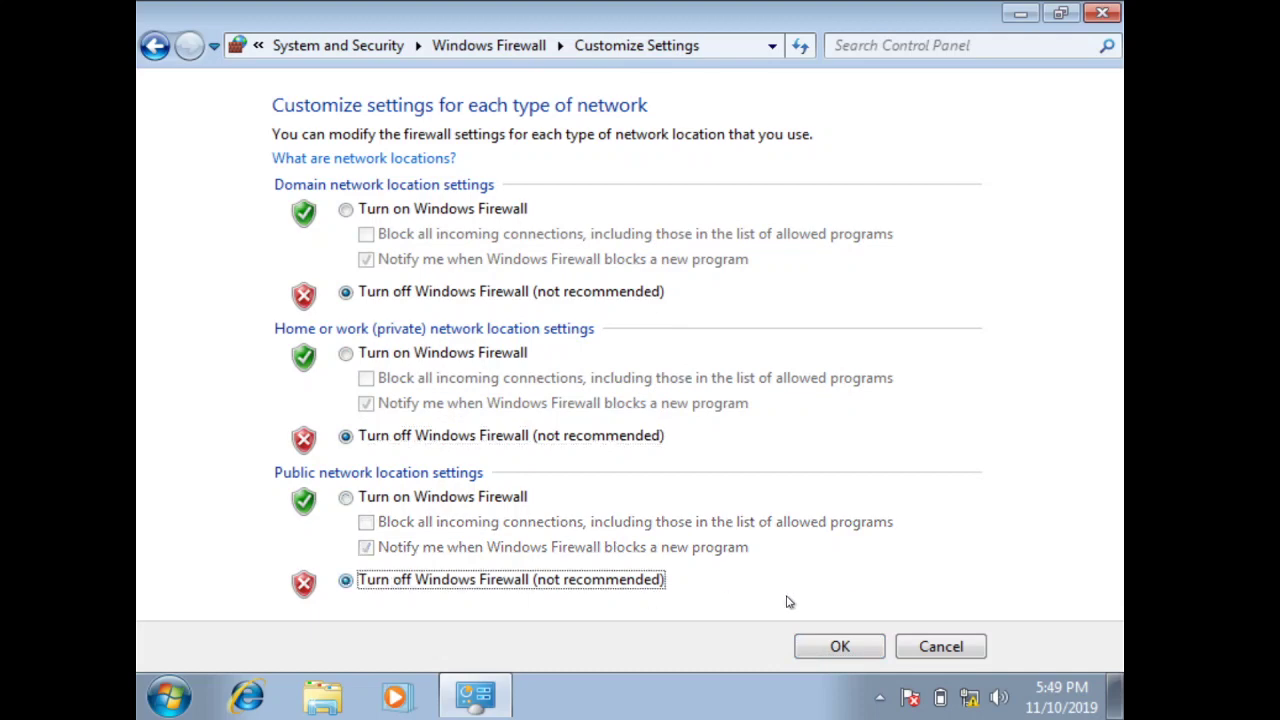
click(840, 646)
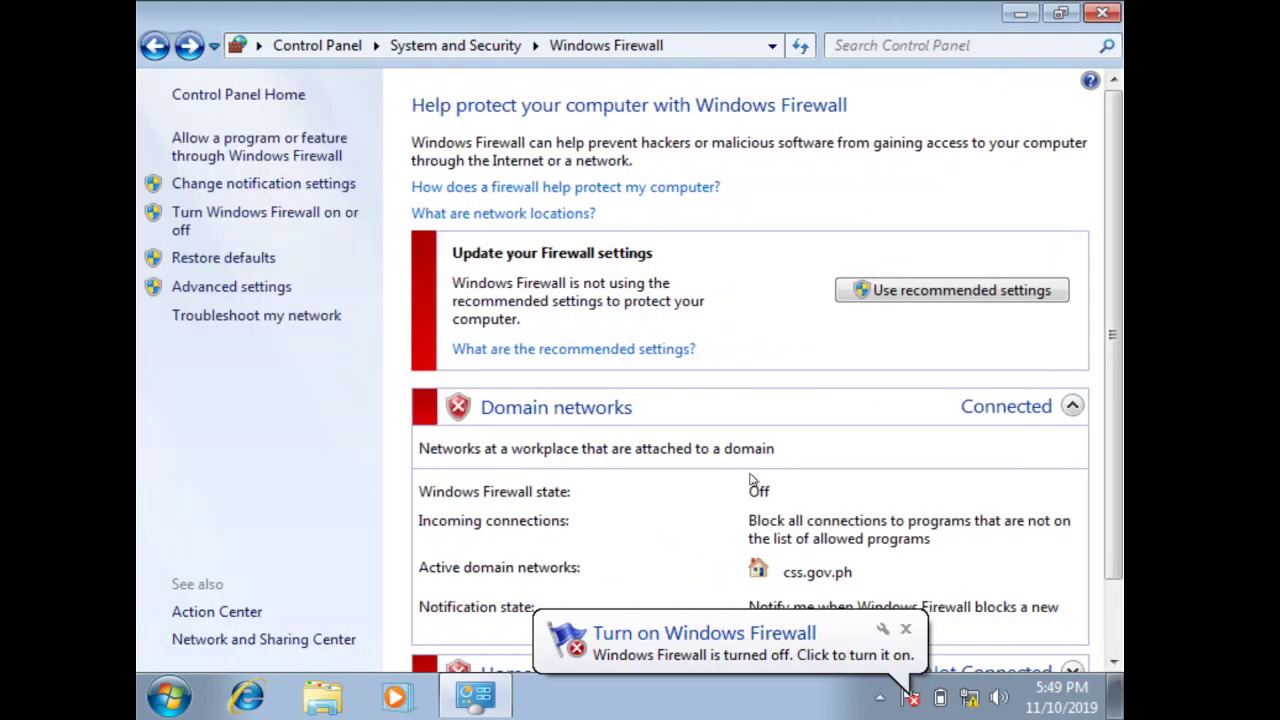
click(289, 96)
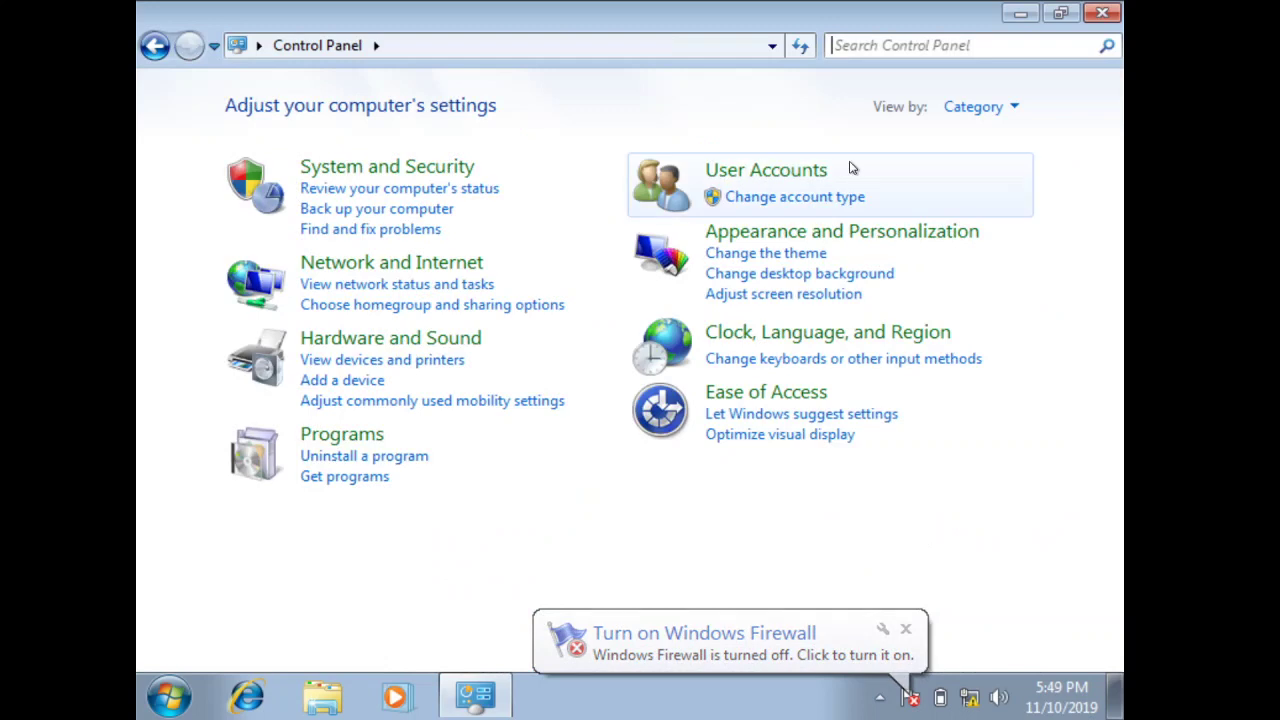
click(1018, 13)
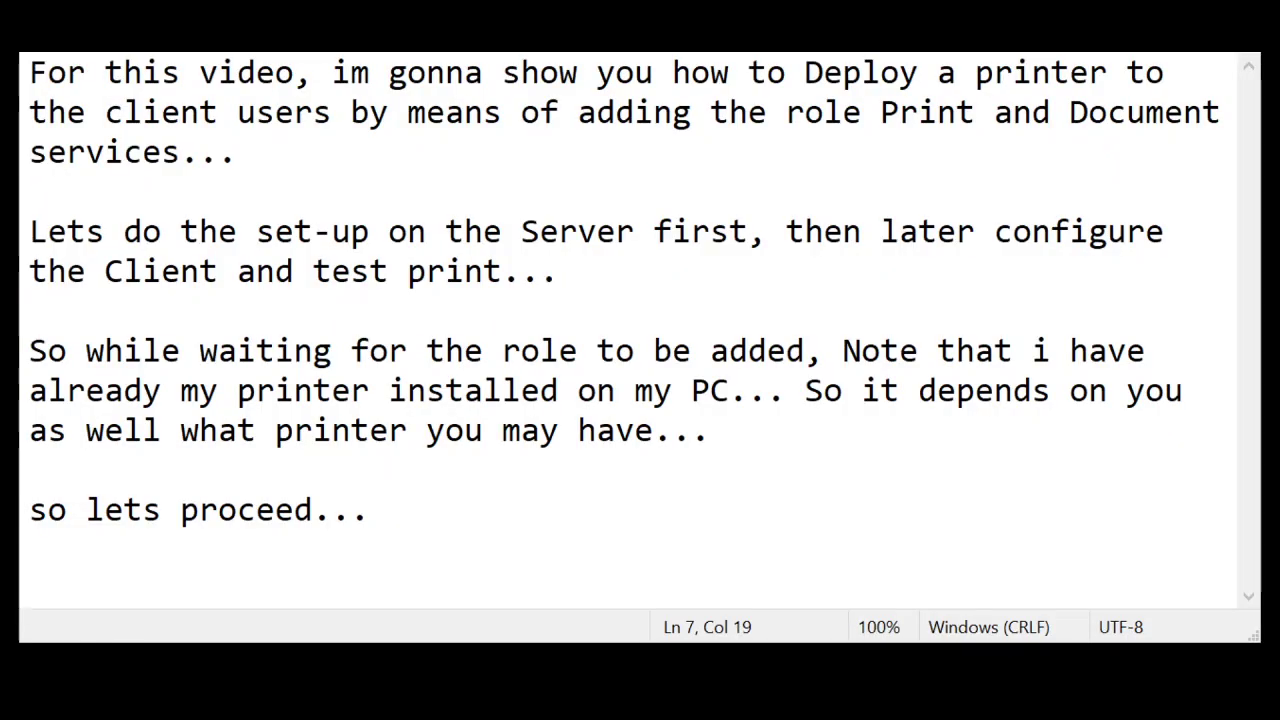
Add a paragraph below 'so lets proceed...' noting an issue forced a server PC restart
key(Return)
key(Return)
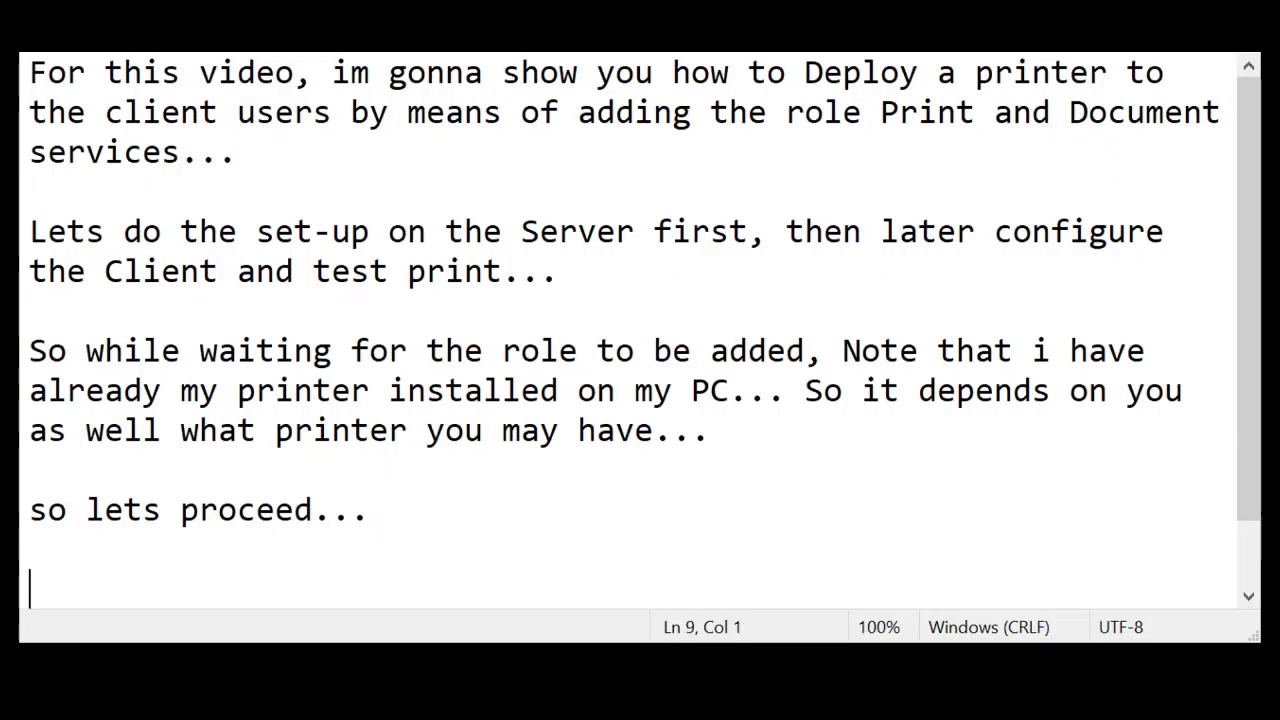
text(So we notic)
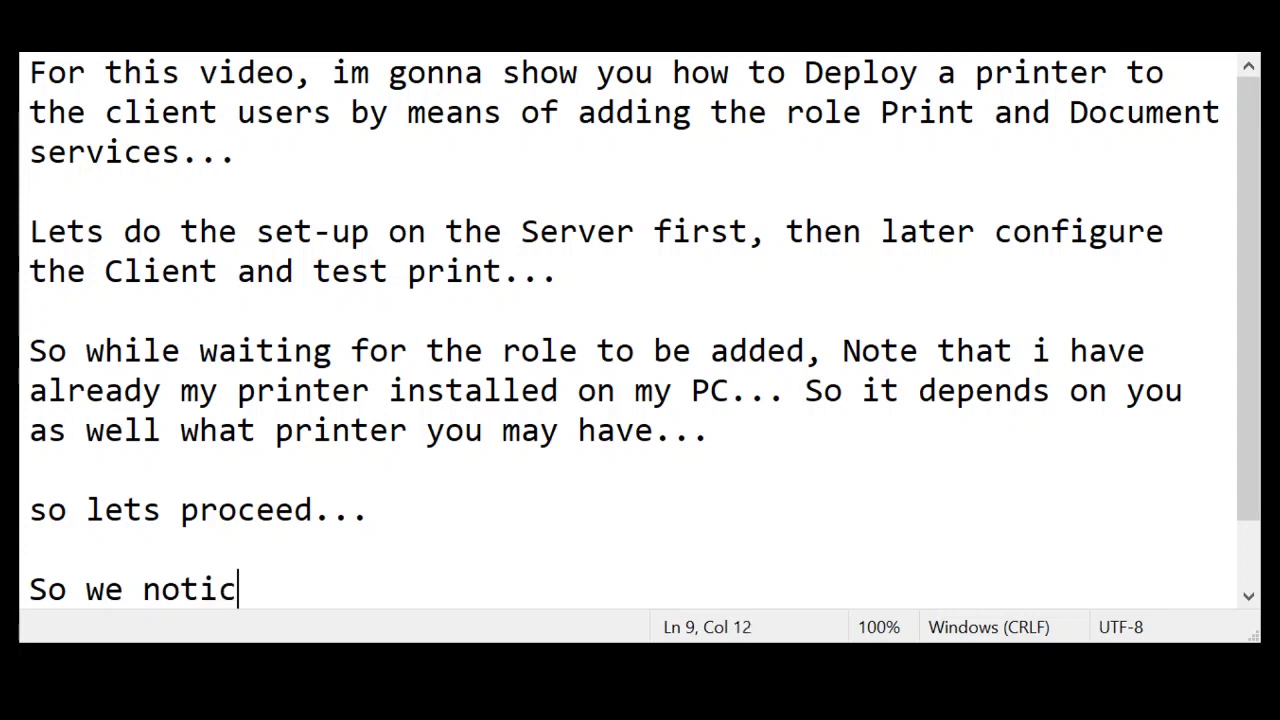
text(e that we enco)
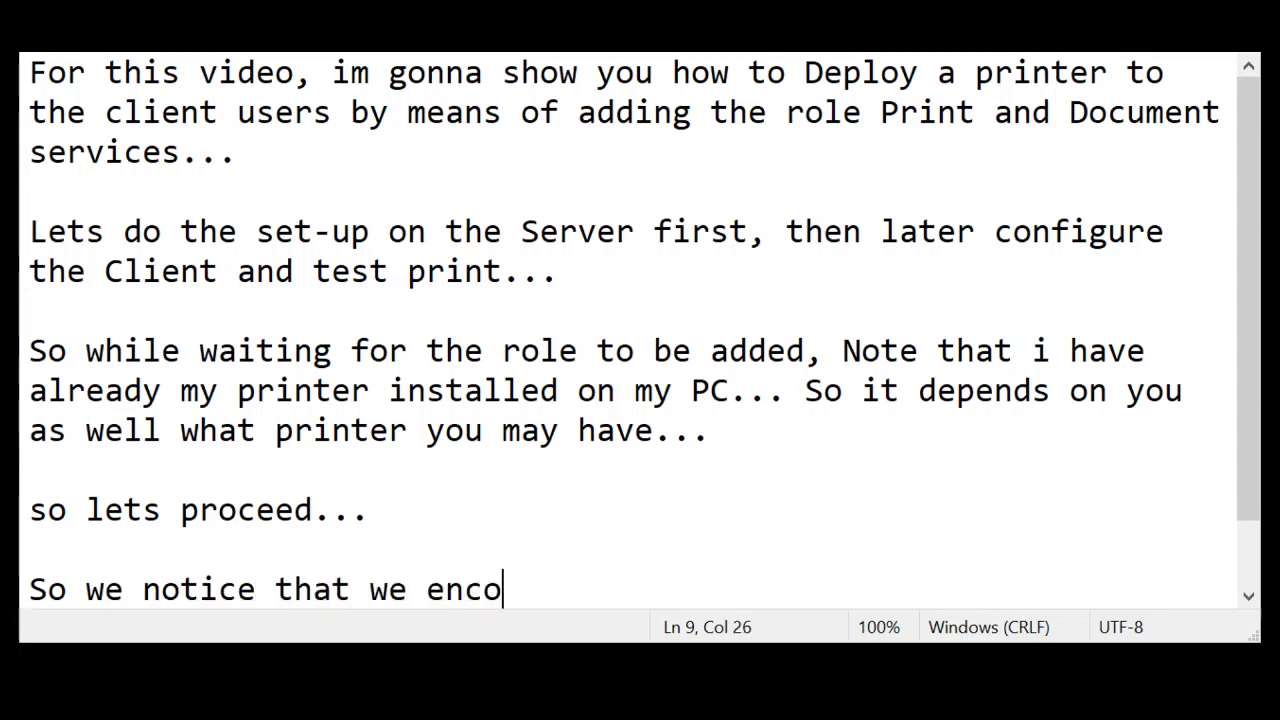
text(untered a bi)
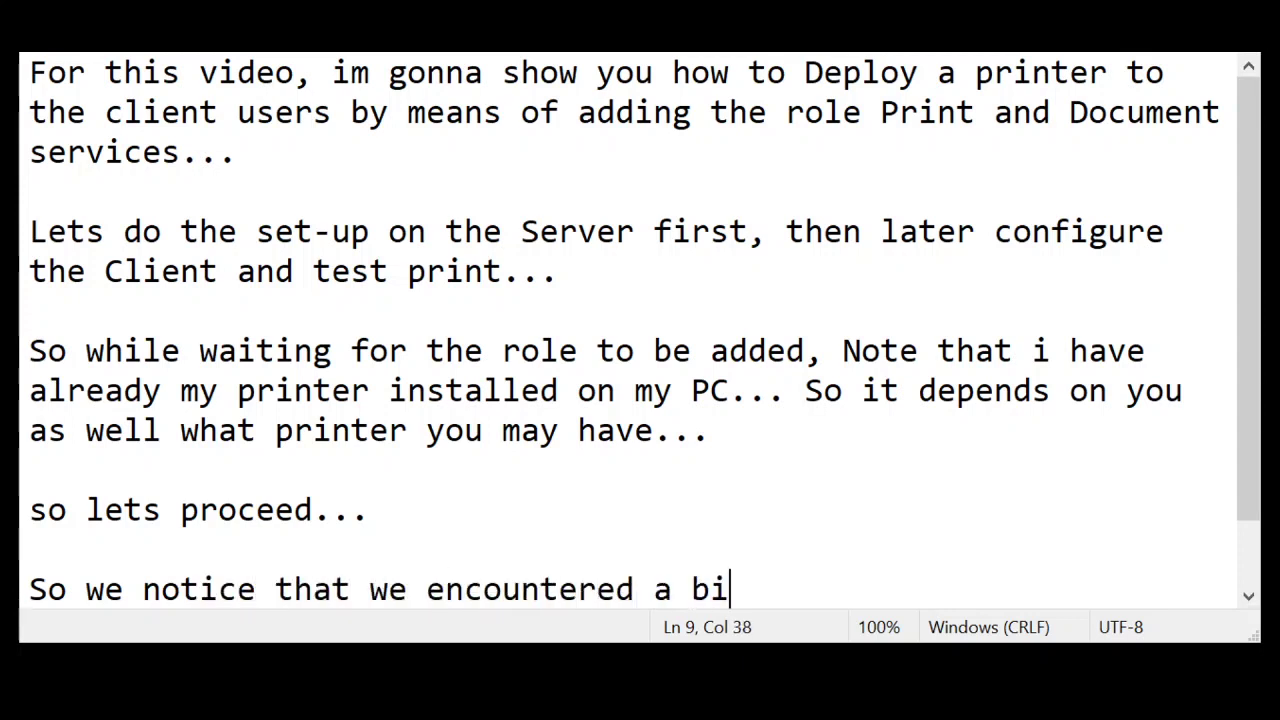
text(t issue,)
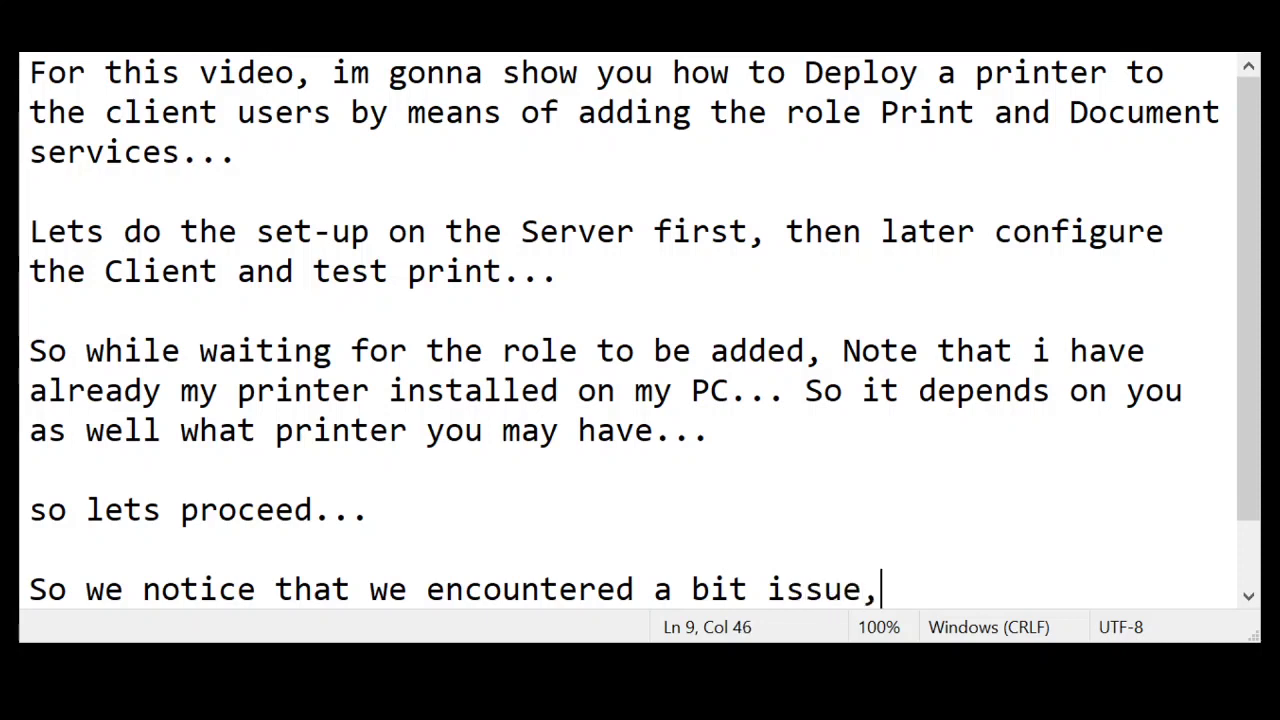
text( thats )
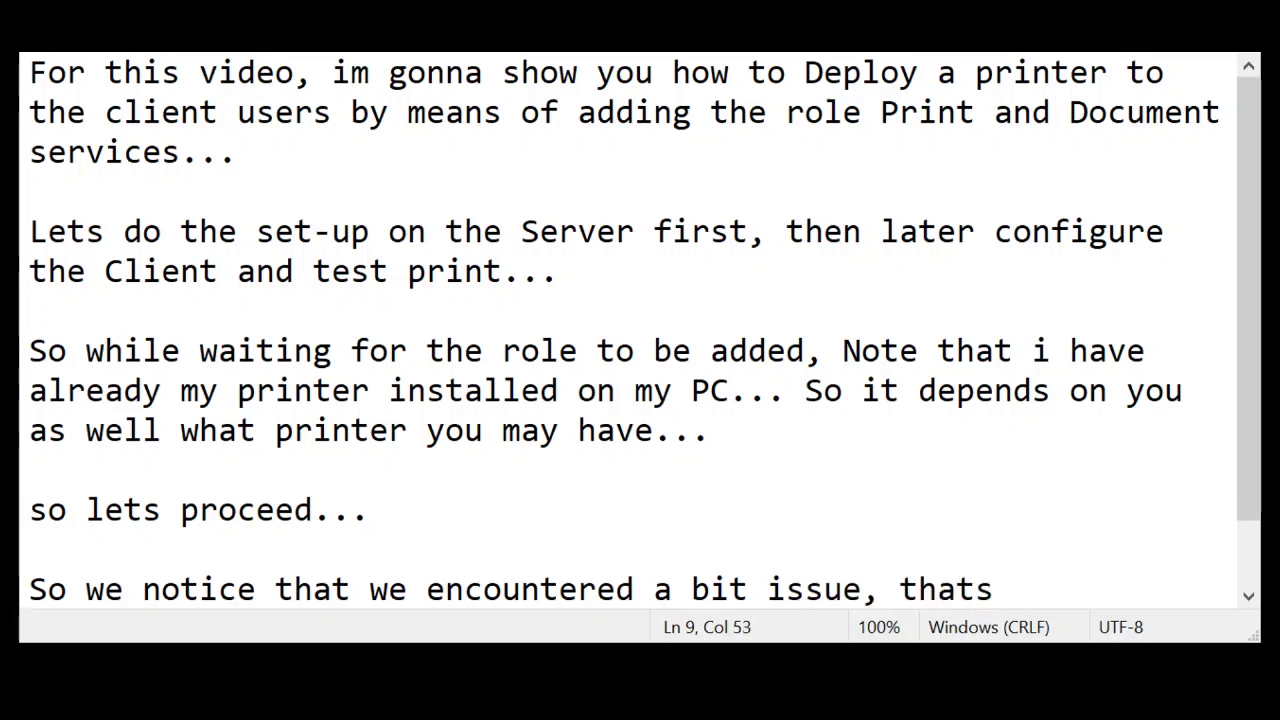
text(why i restarted the )
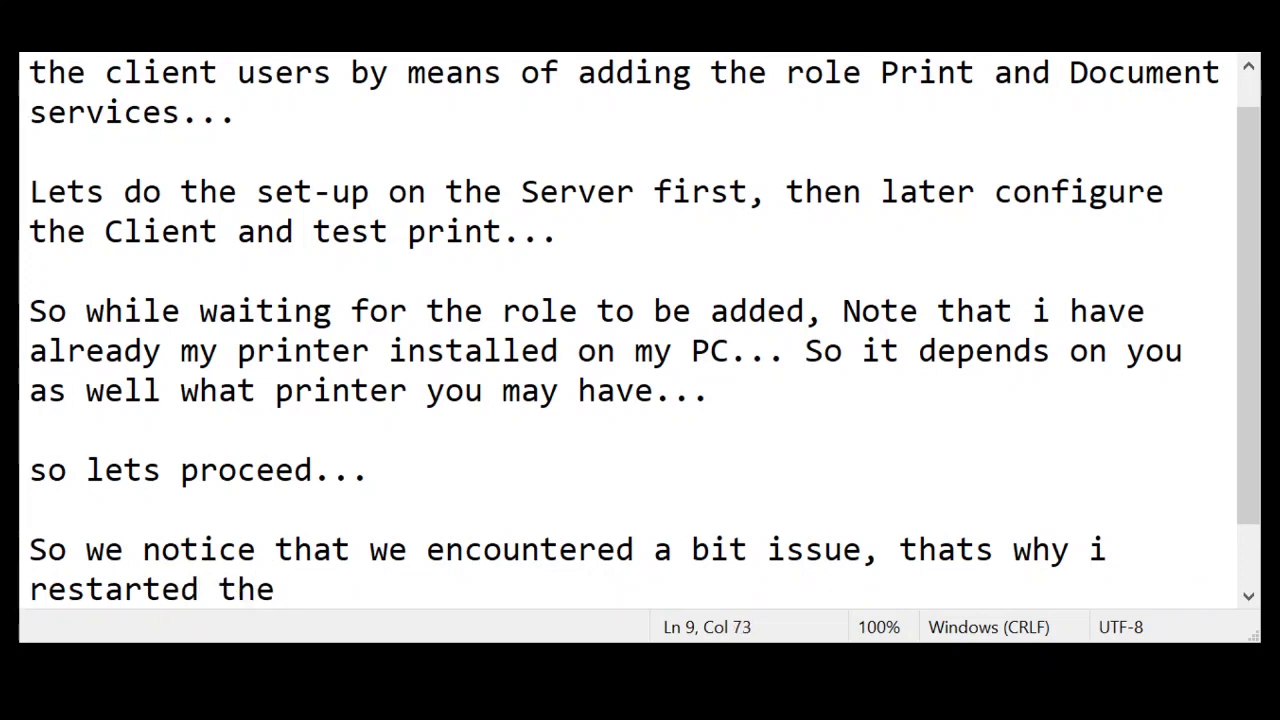
text(server PC)
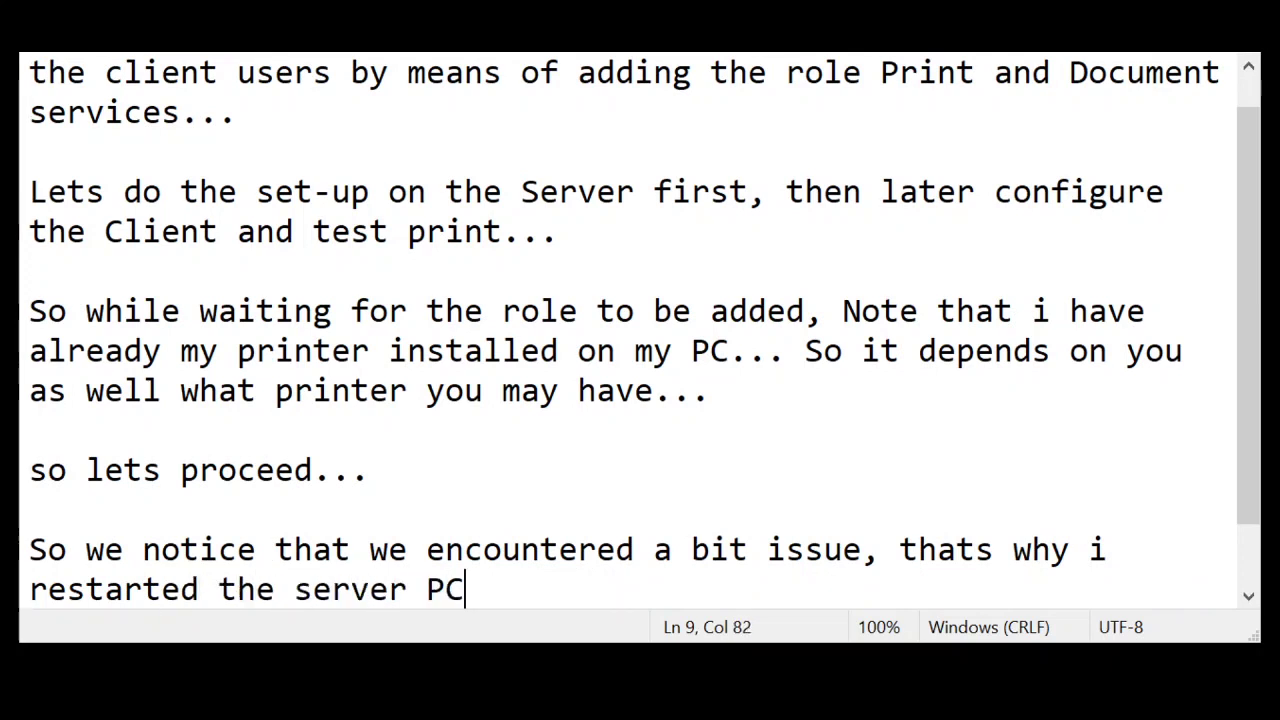
text(.. lets check)
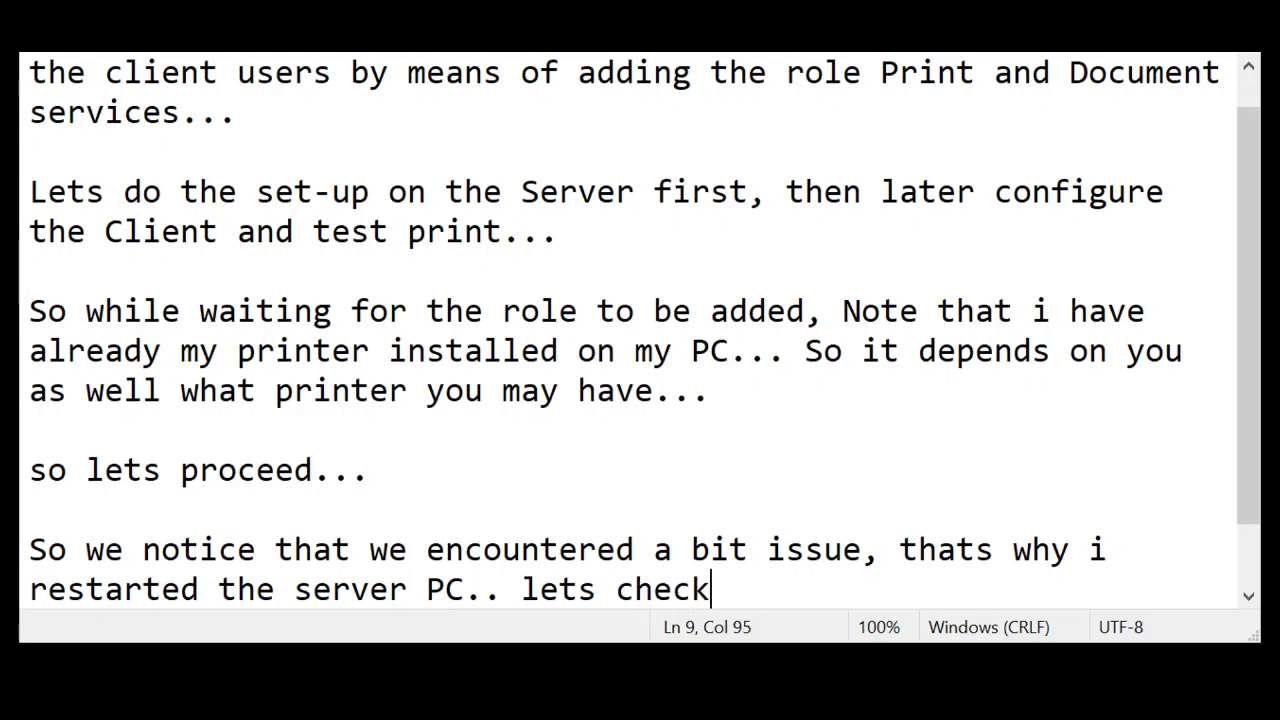
text( again)
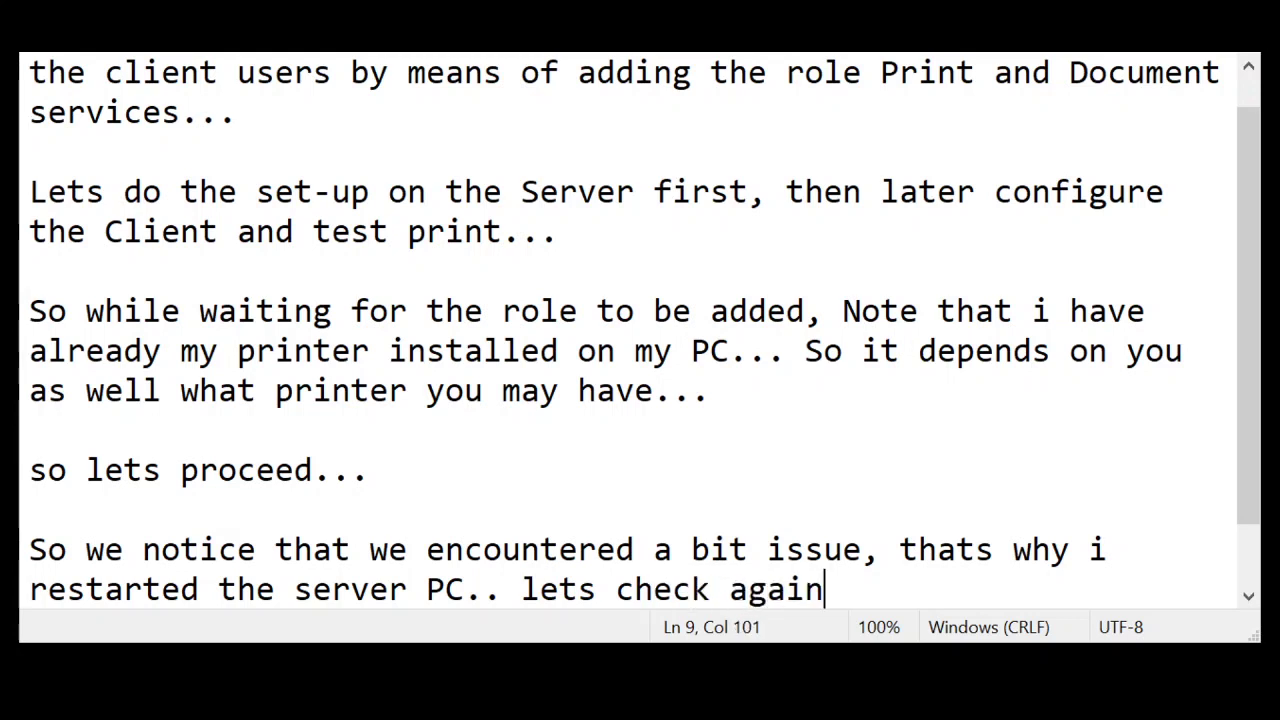
text( the server...)
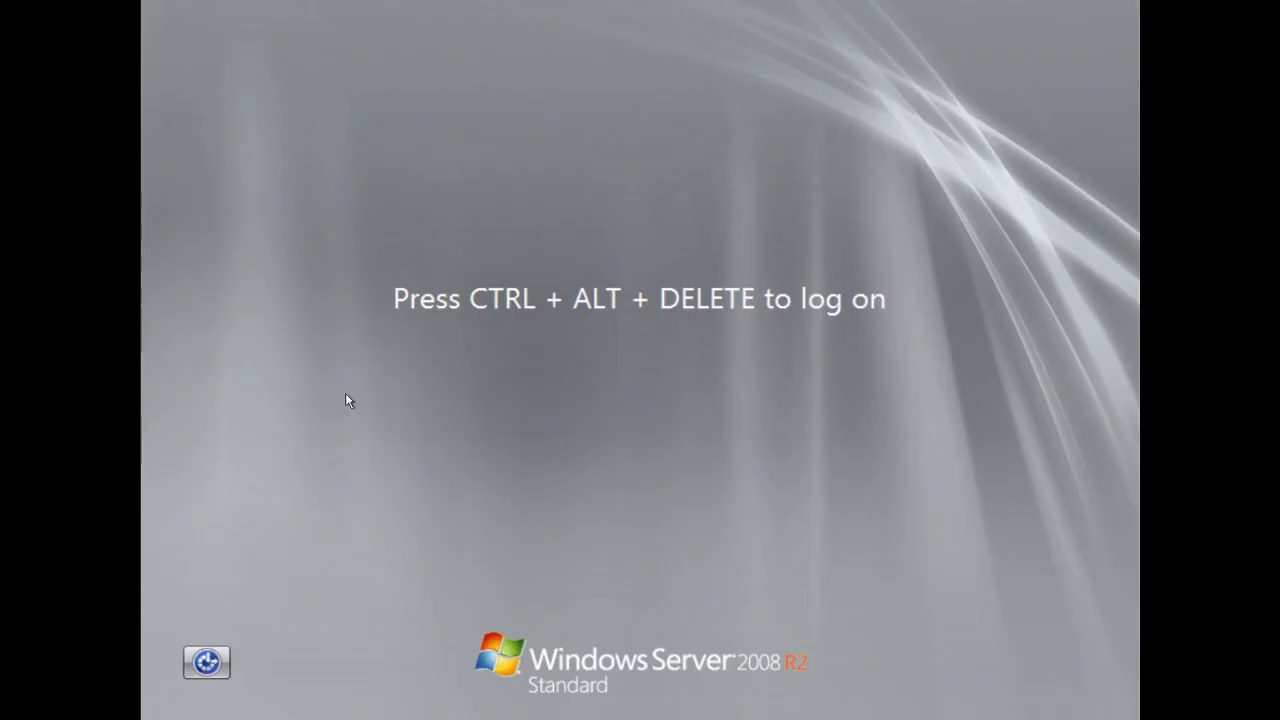
Log on to the server with Ctrl+Alt+Delete, the administrator user name and the account password
key(ctrl+alt+Delete)
text(administ)
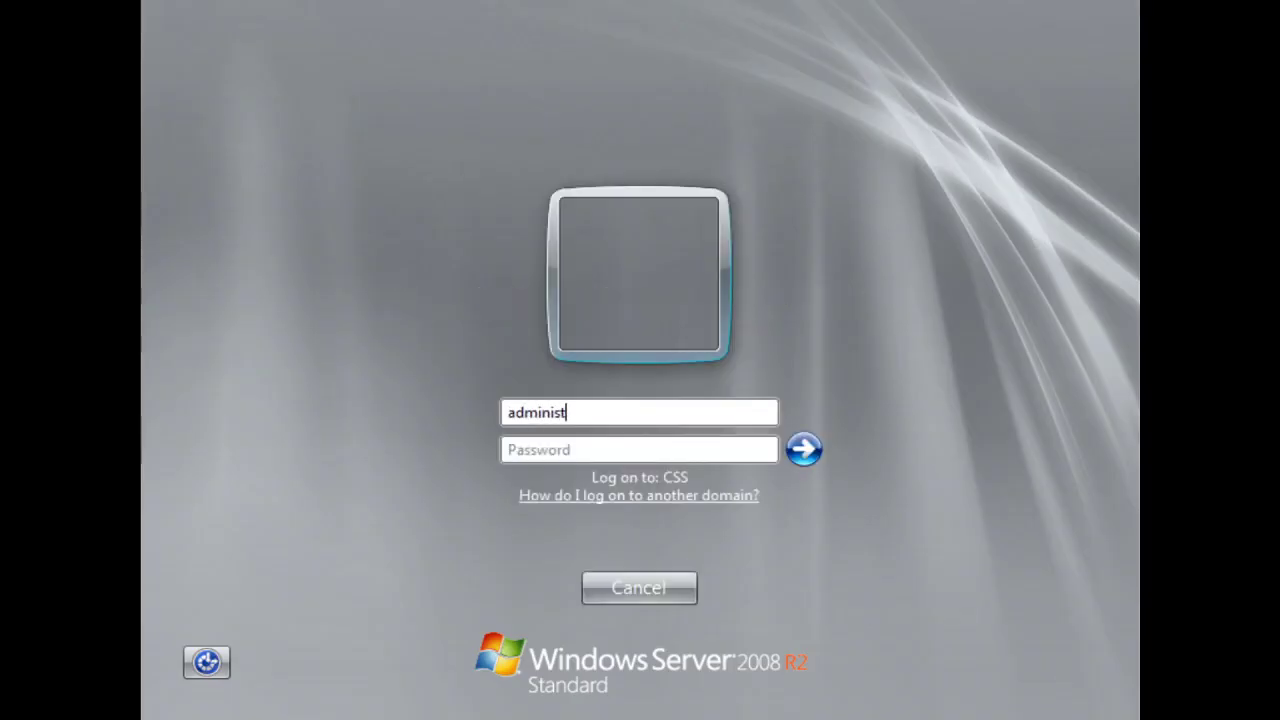
text(ratorP@ssw0rd)
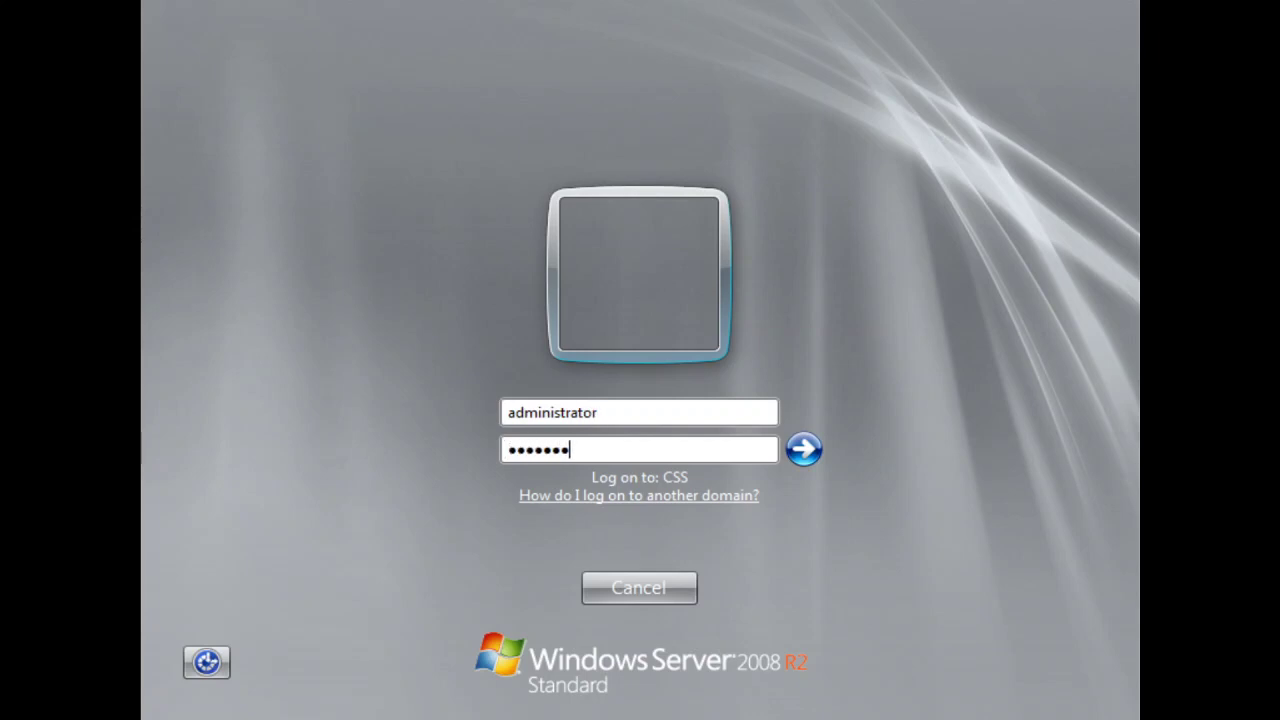
key(Return)
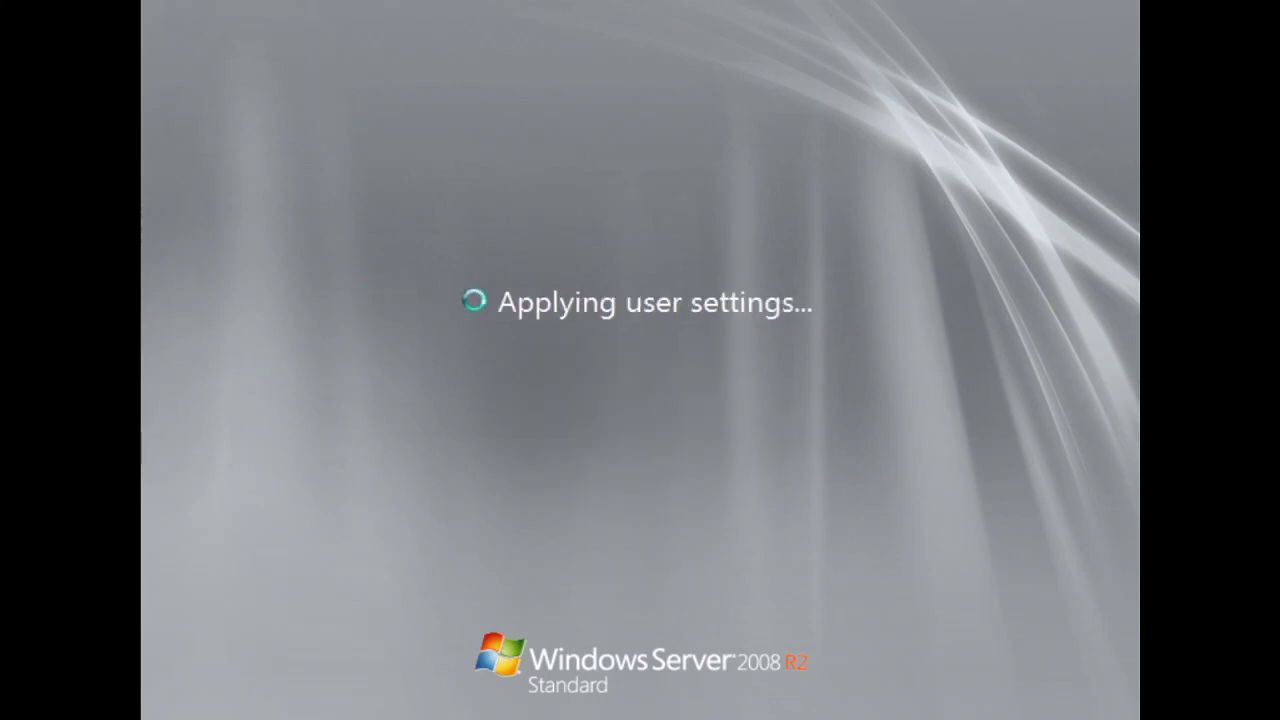
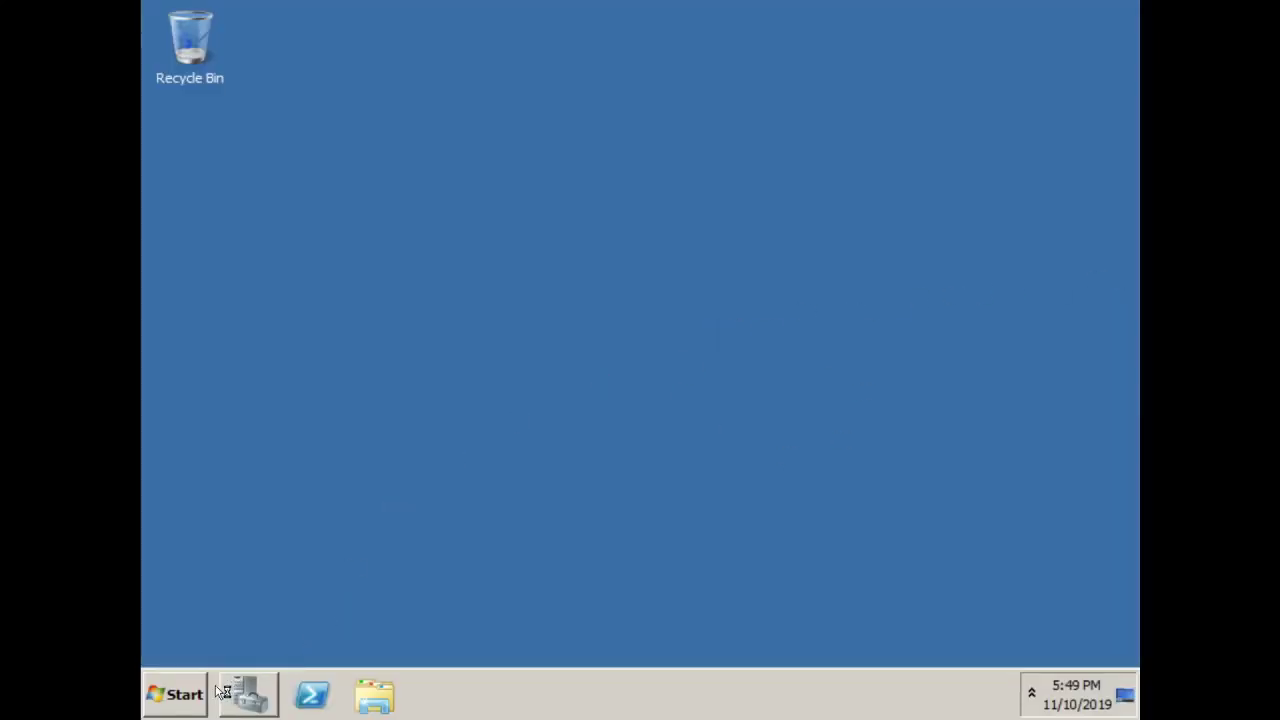
Search the Start menu for gpedit.msc and launch the gpedit result
click(172, 697)
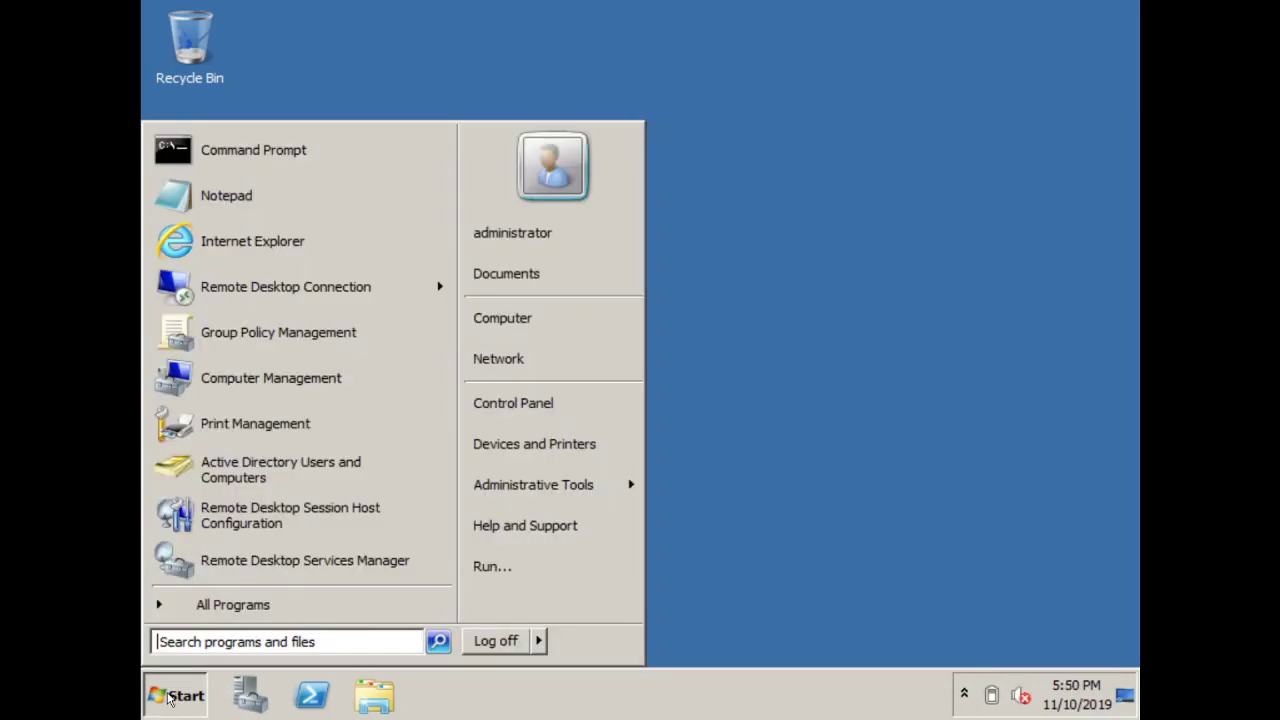
text(gp)
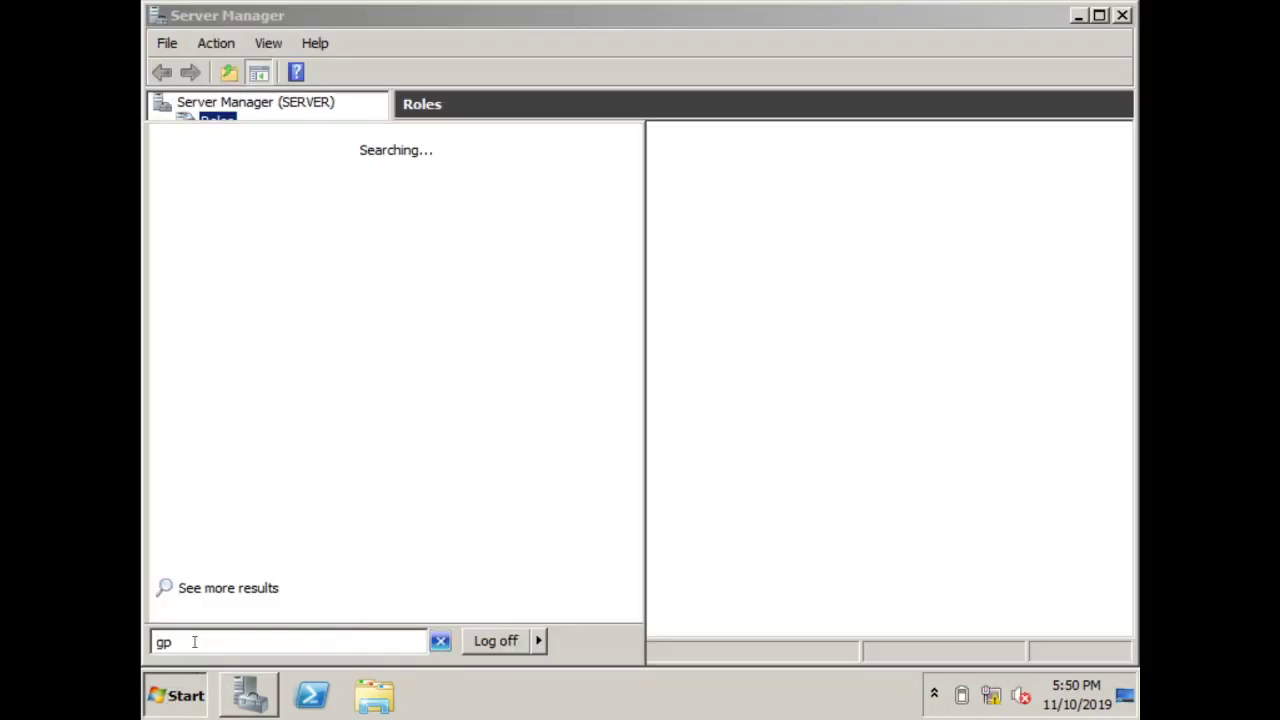
text(edit.msc)
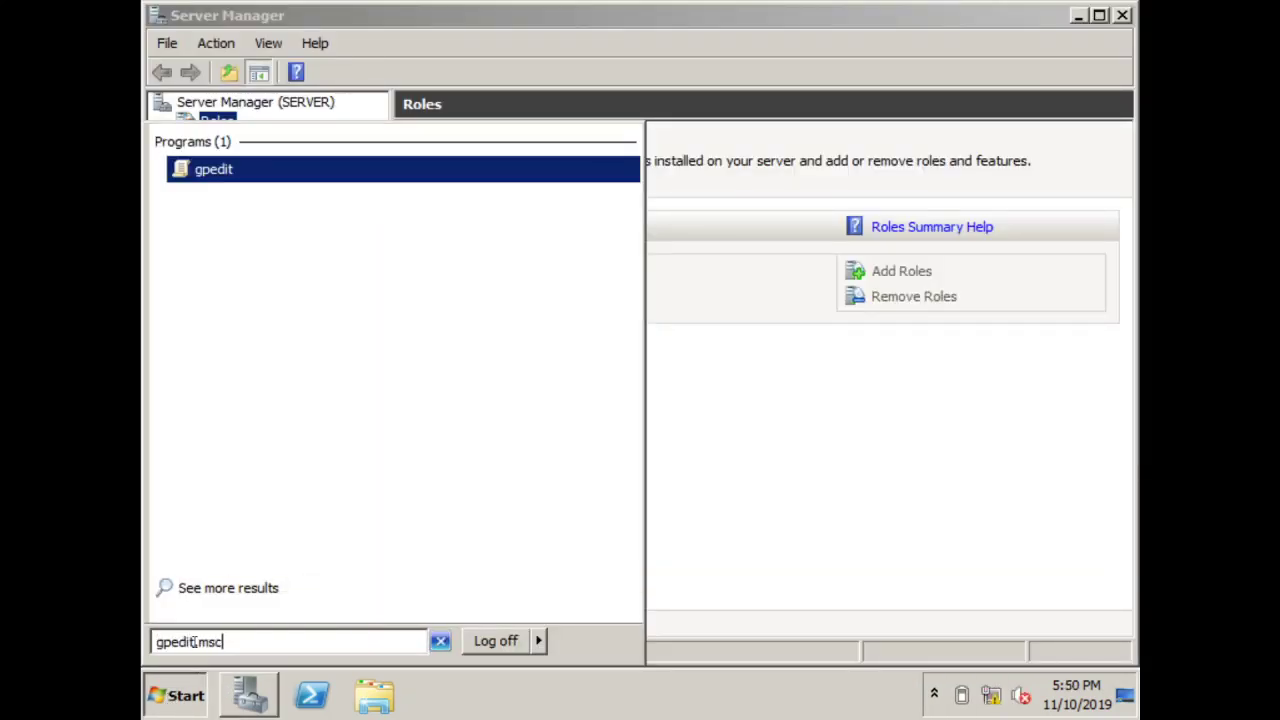
click(214, 171)
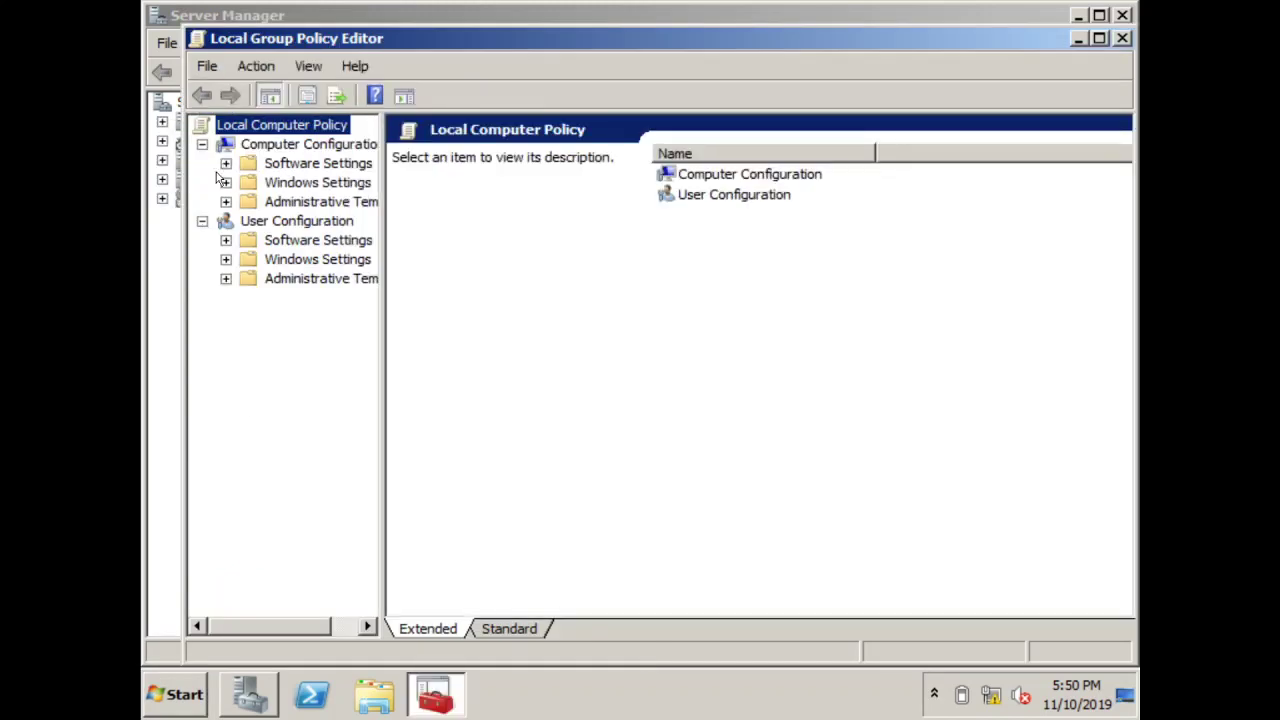
Show the Deployed Printers policy under Computer Configuration > Windows Settings
click(270, 184)
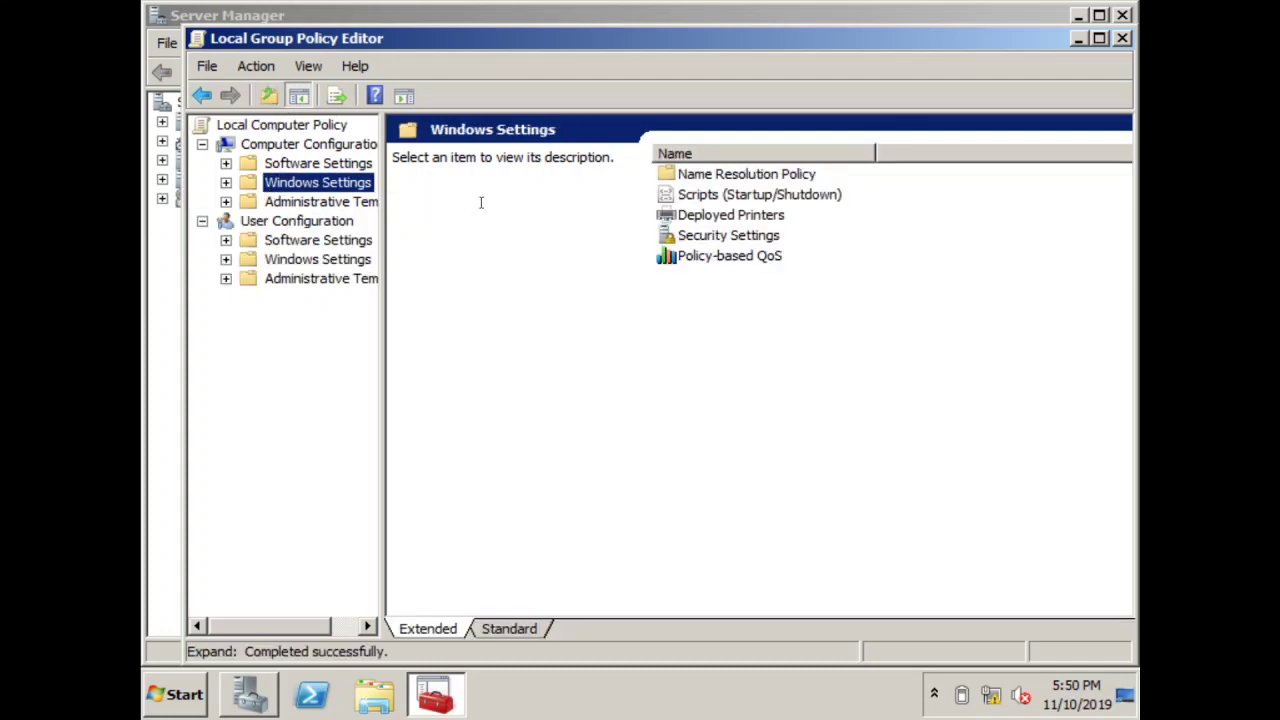
double_click(668, 218)
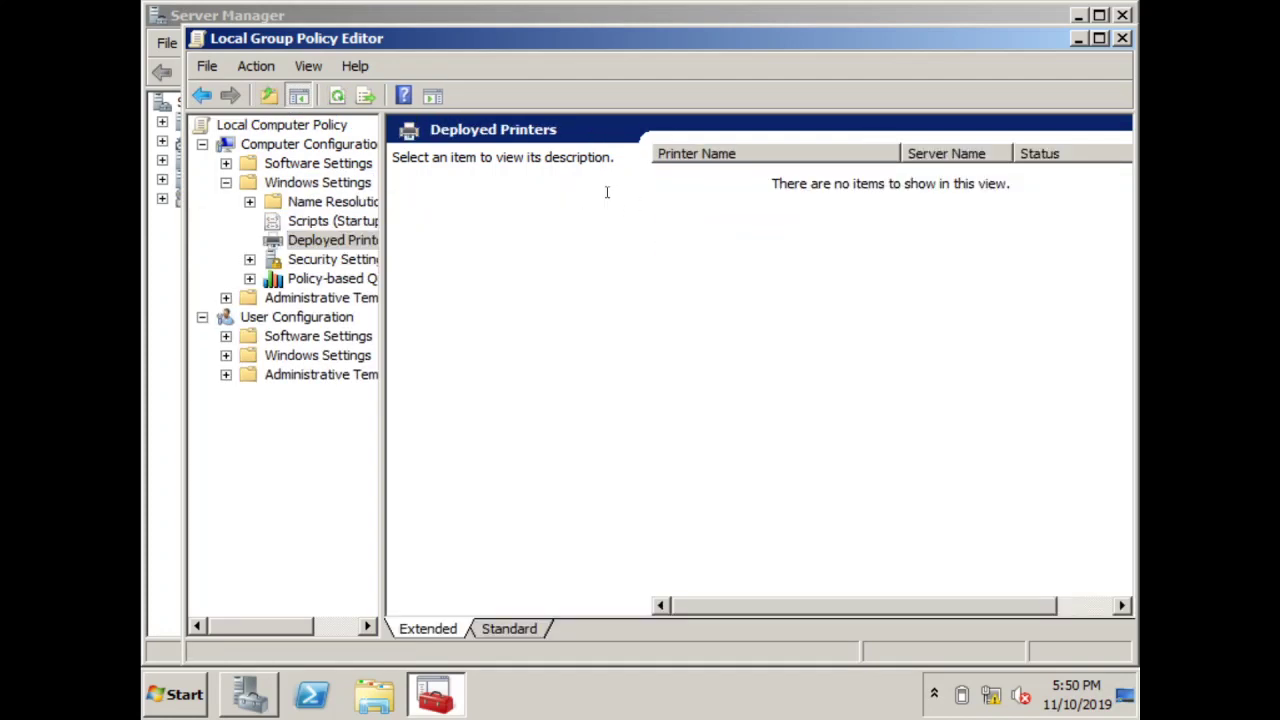
click(201, 95)
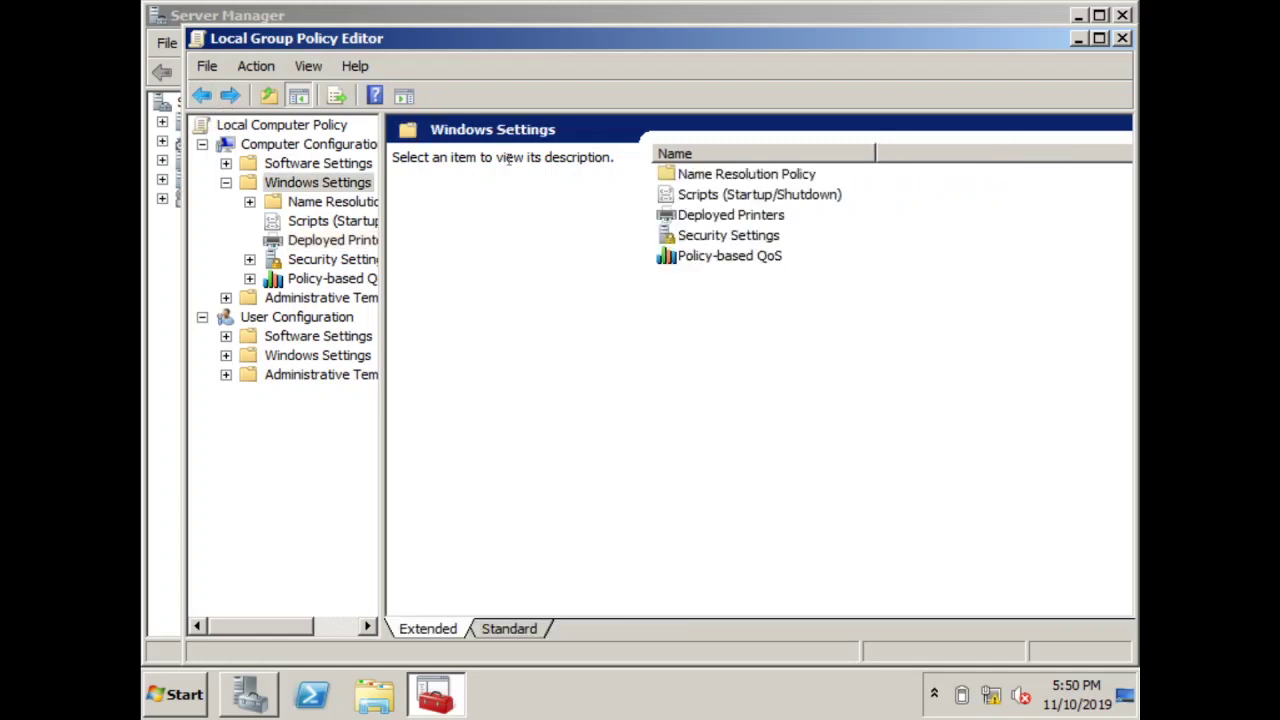
click(676, 217)
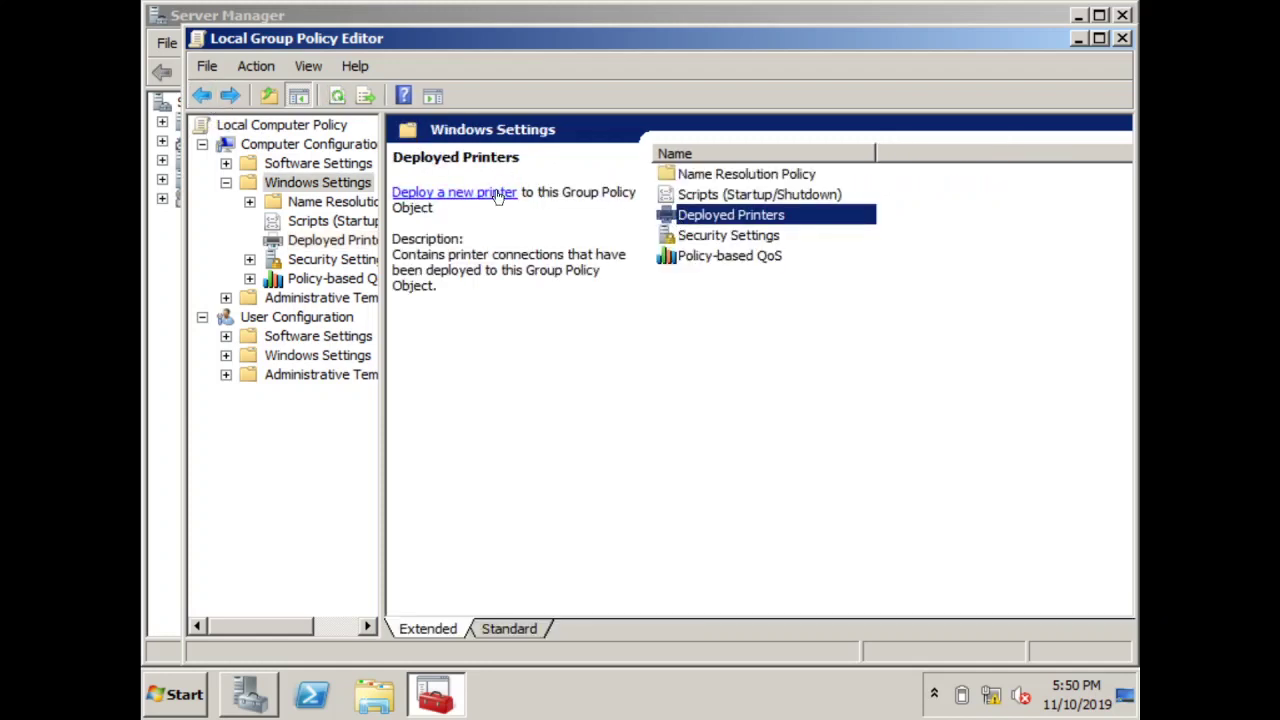
Deploy a new printer by browsing SERVER and adding \\SERVER\EPSON LXFX Series
click(496, 193)
text(\)
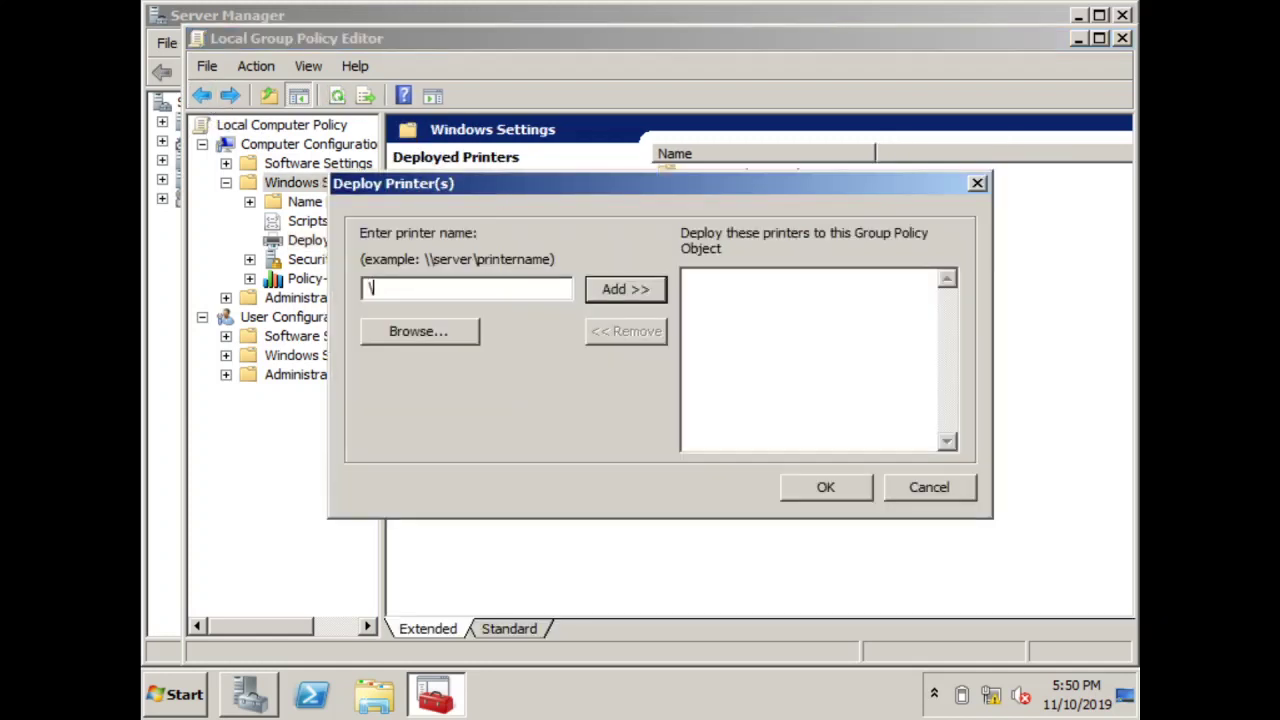
text(SERVER\EPSON LX/FX)
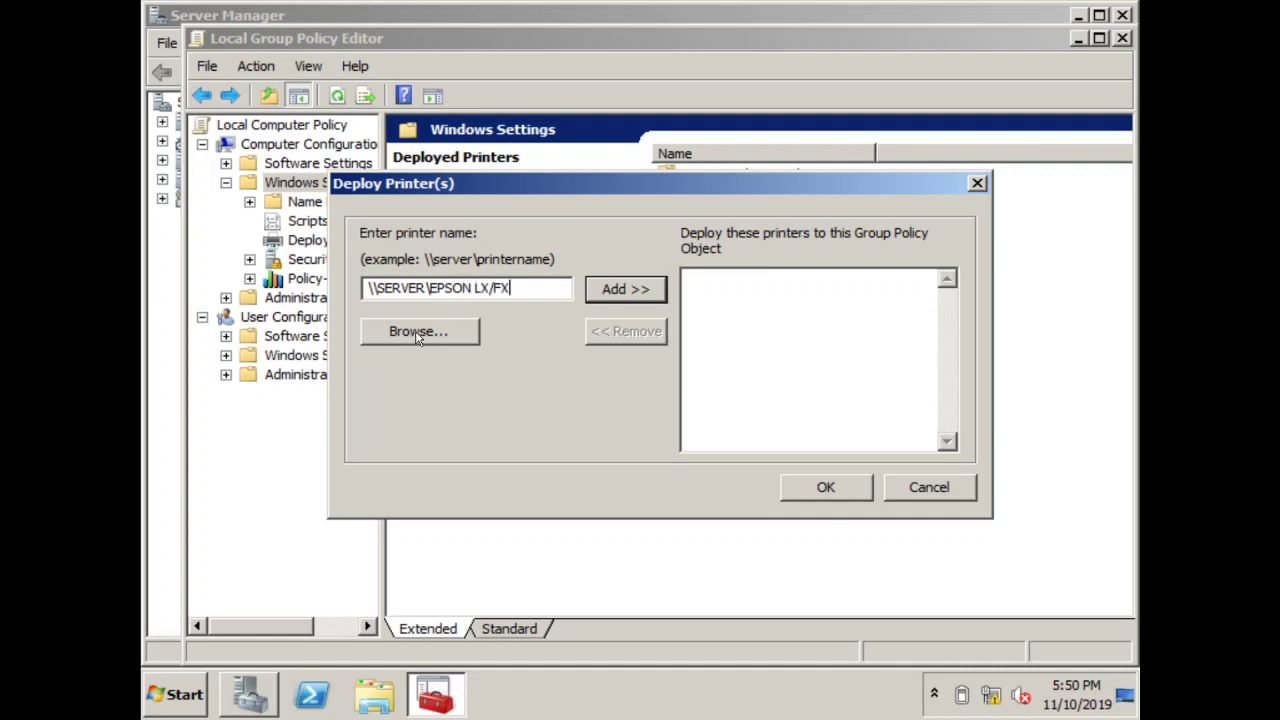
click(418, 338)
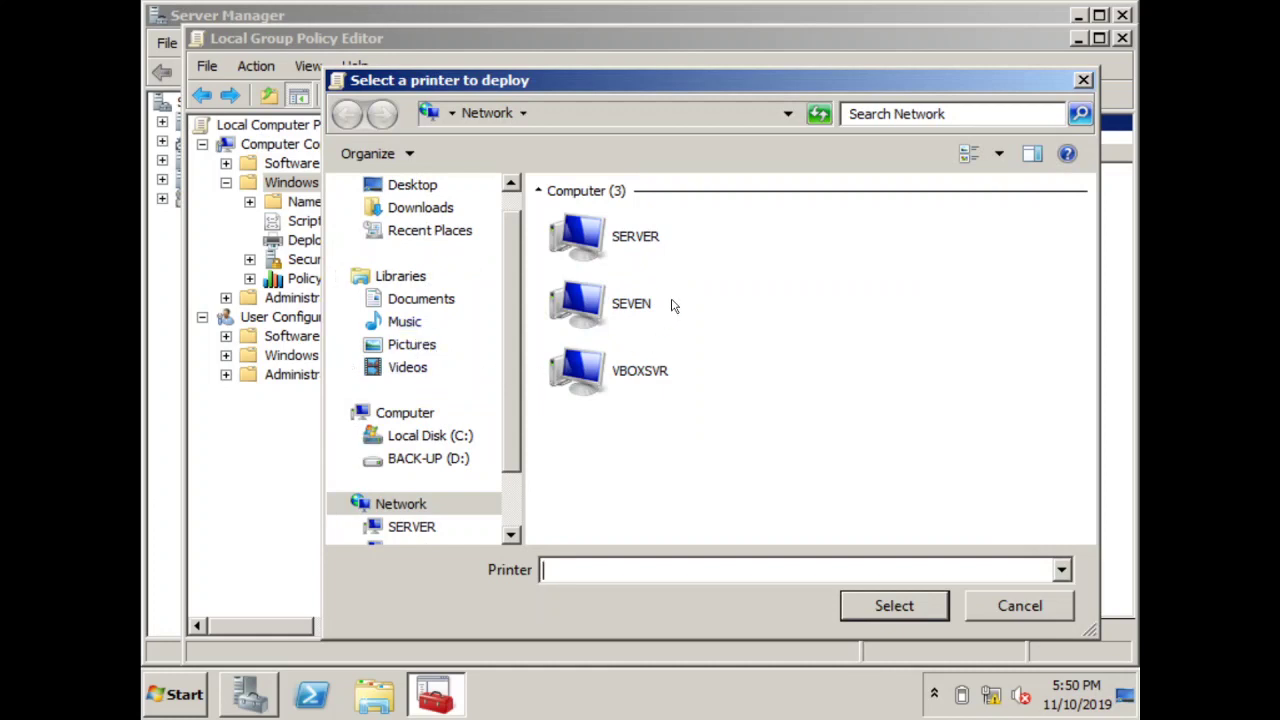
double_click(632, 244)
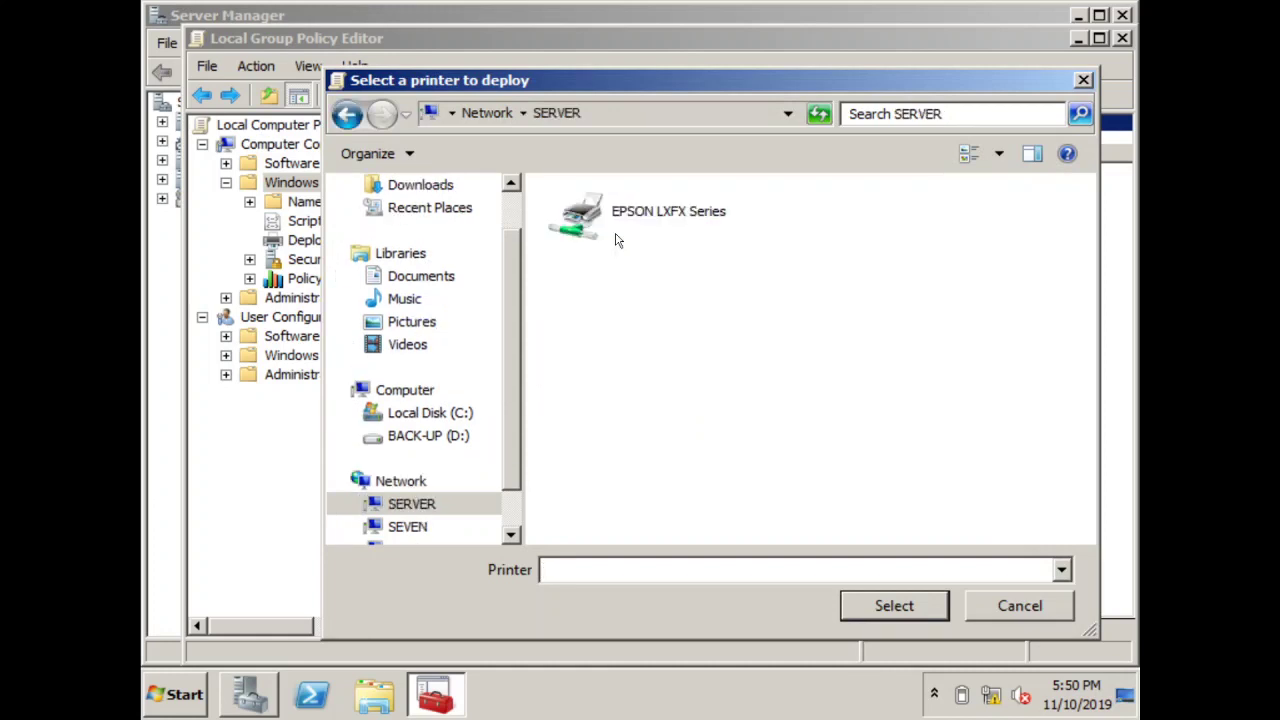
click(596, 229)
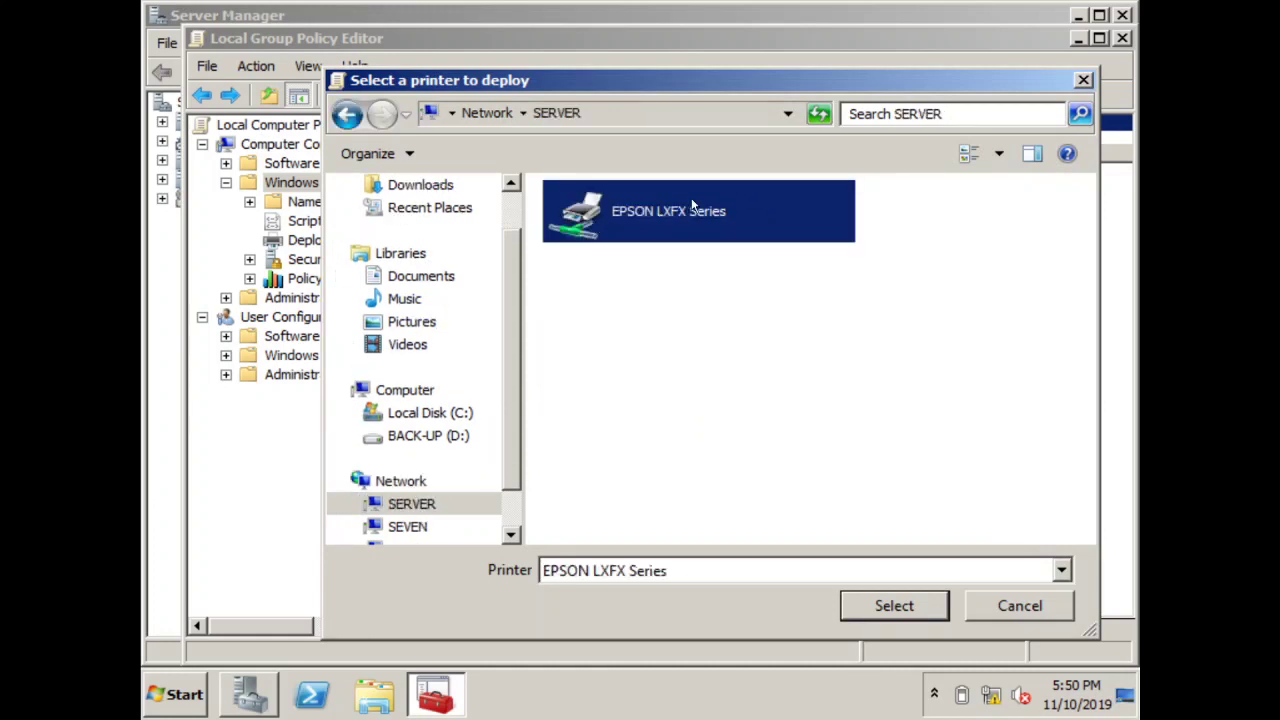
click(894, 606)
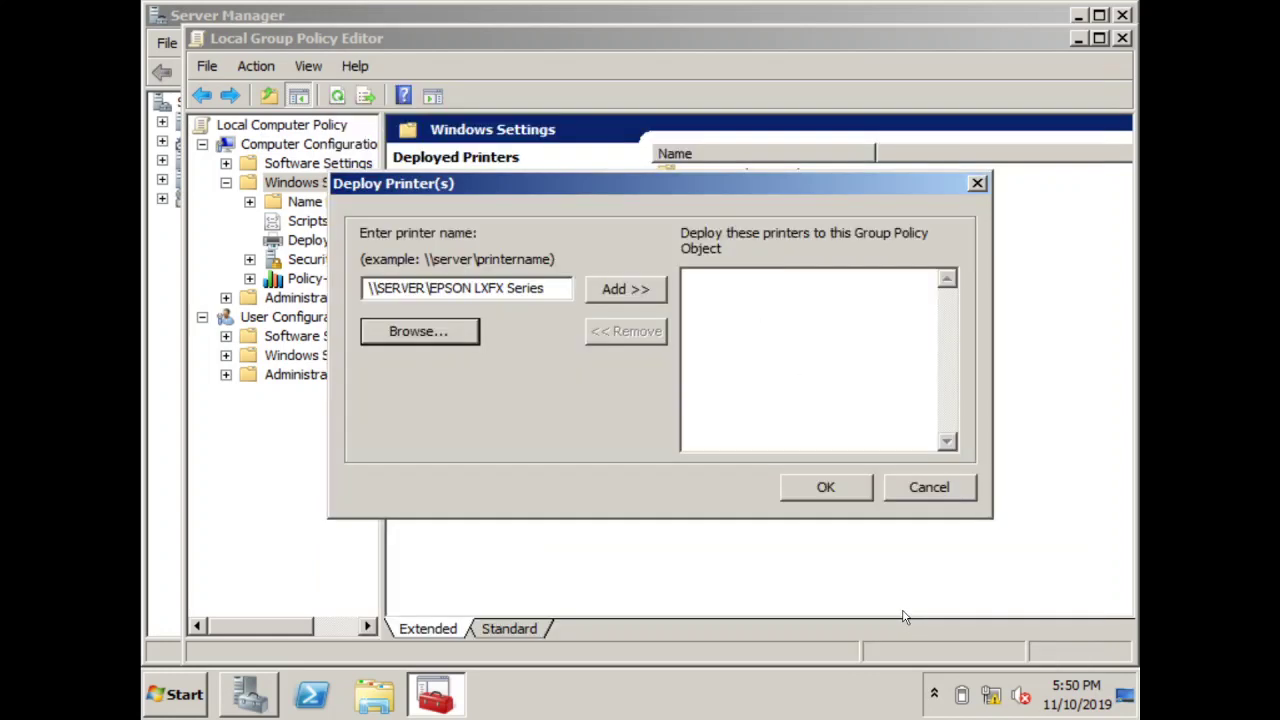
click(630, 290)
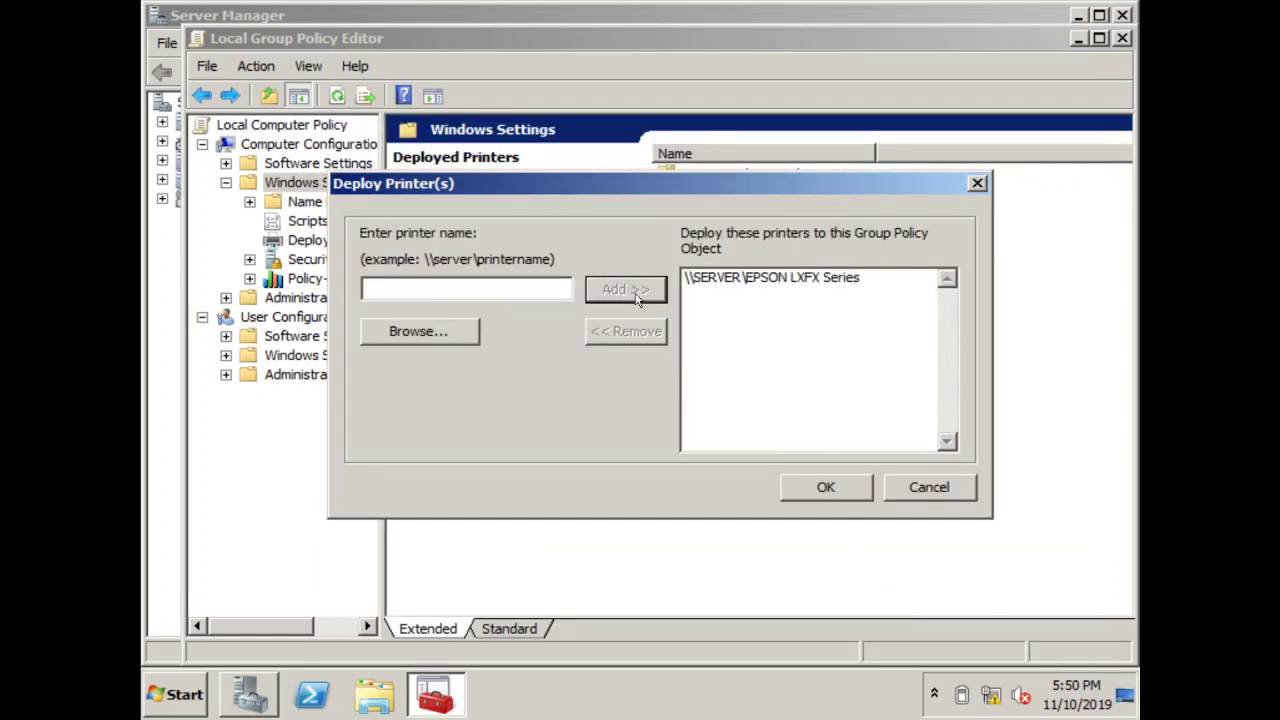
click(826, 486)
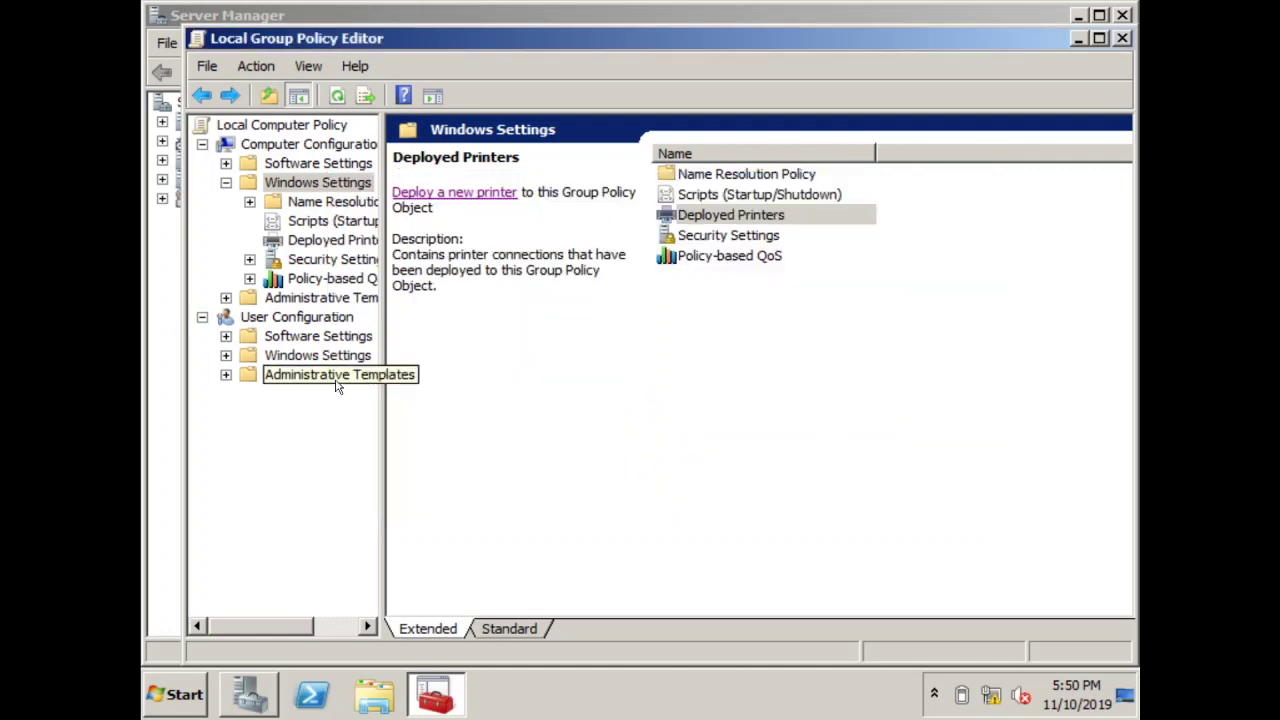
Show the Deployed Printers policy under User Configuration > Windows Settings
click(303, 357)
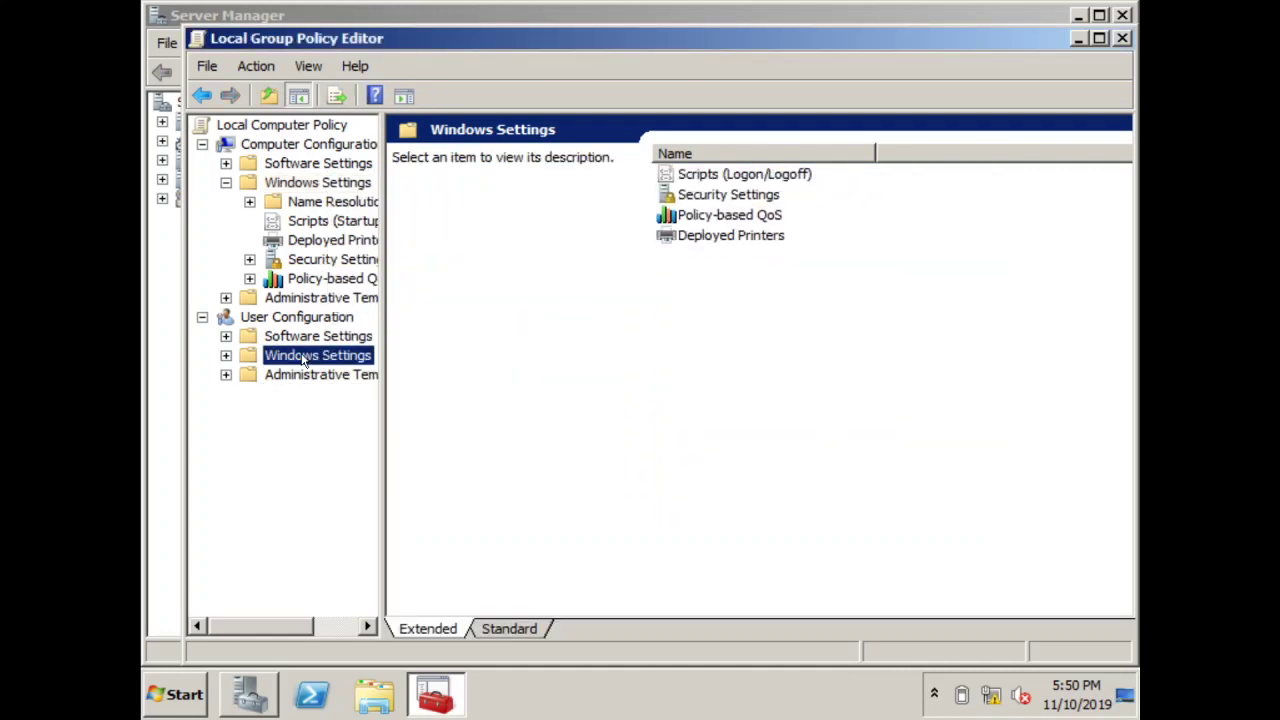
double_click(700, 238)
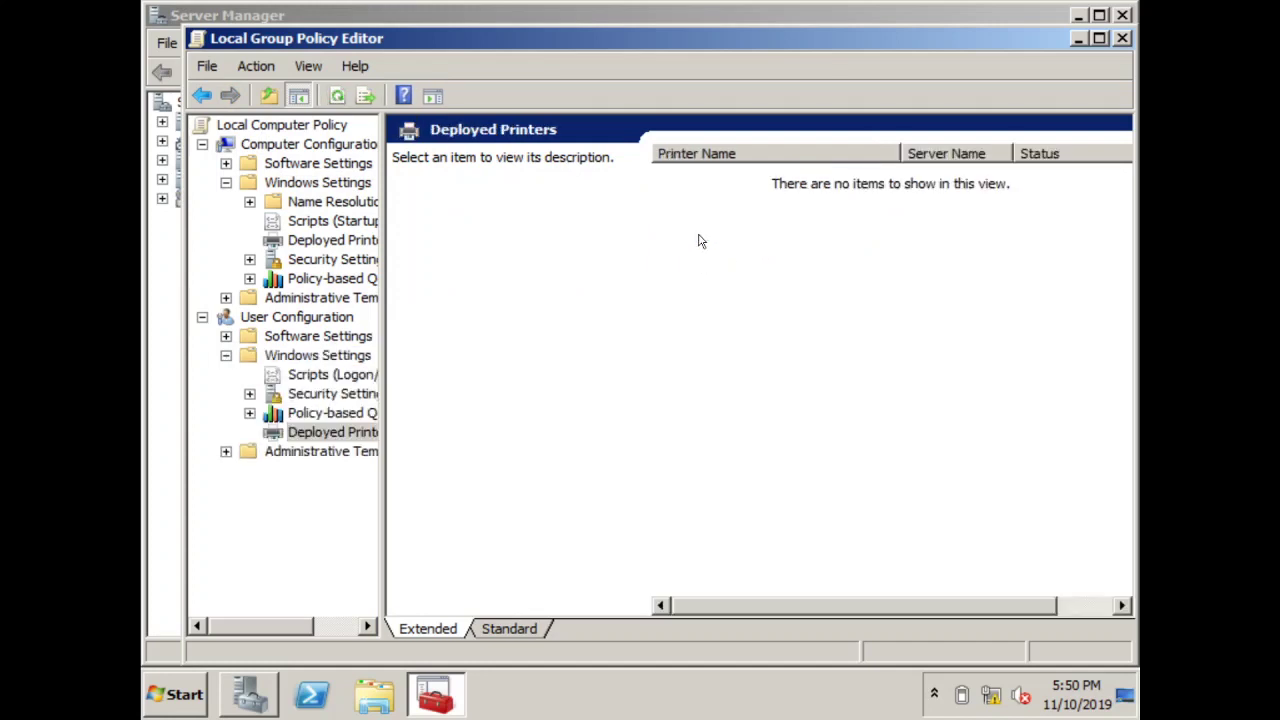
click(201, 95)
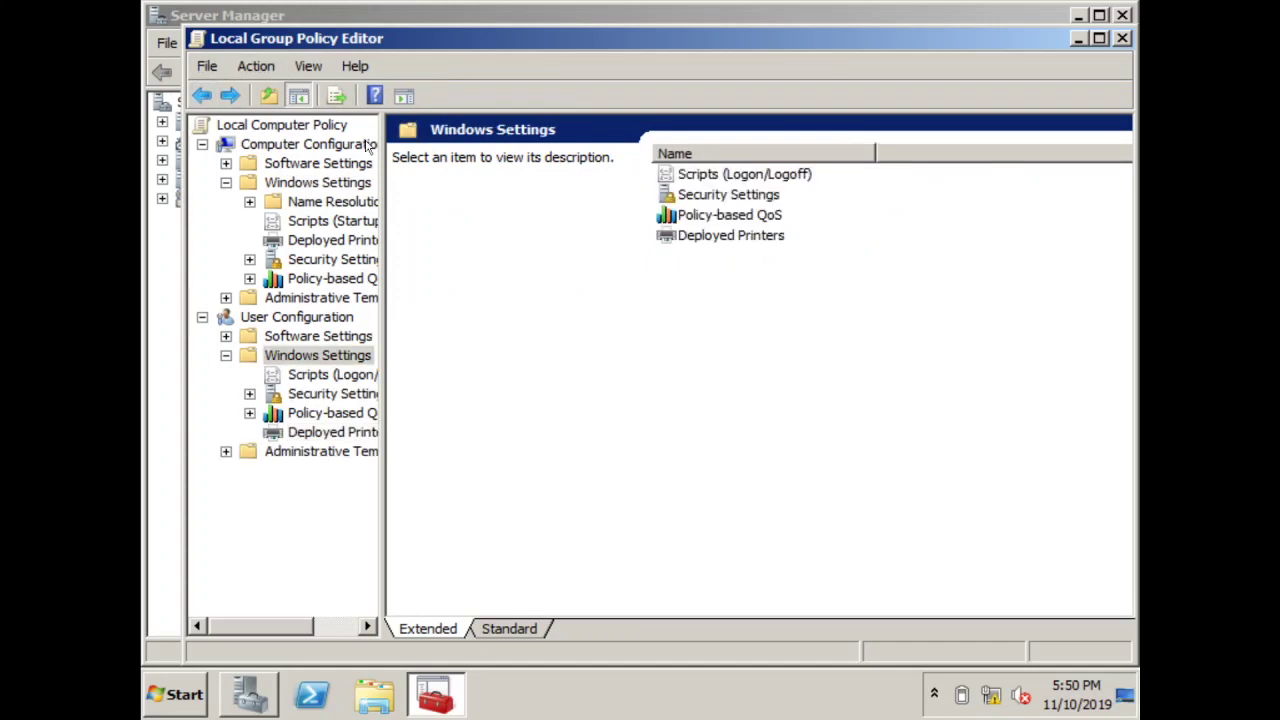
click(688, 246)
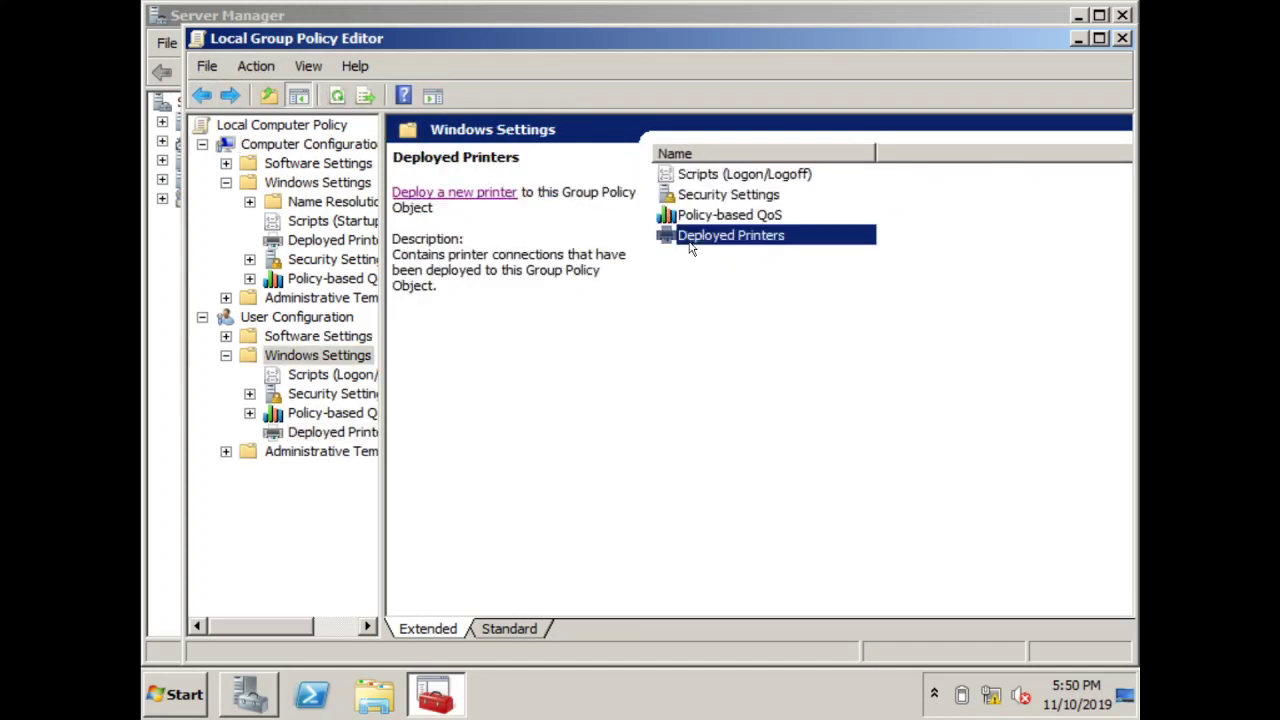
Deploy \\SERVER\EPSON LXFX Series for users via Browse, then close the editor
click(490, 194)
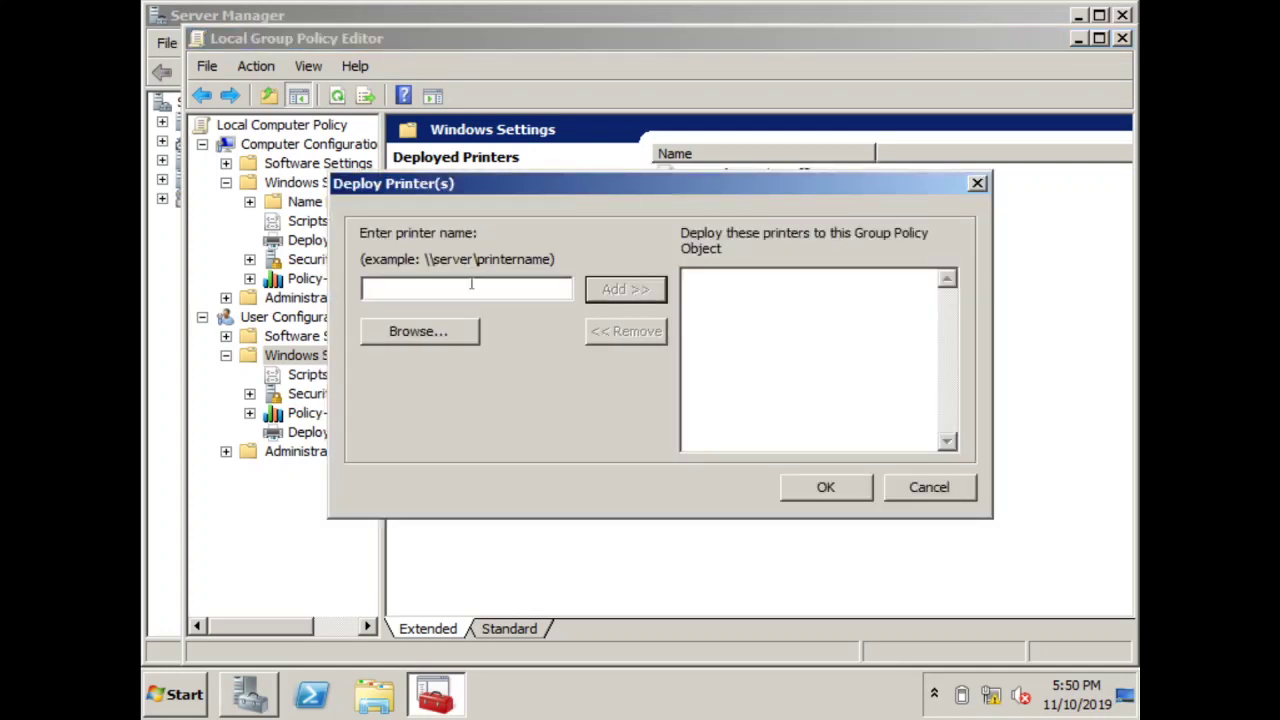
text(\SERVE)
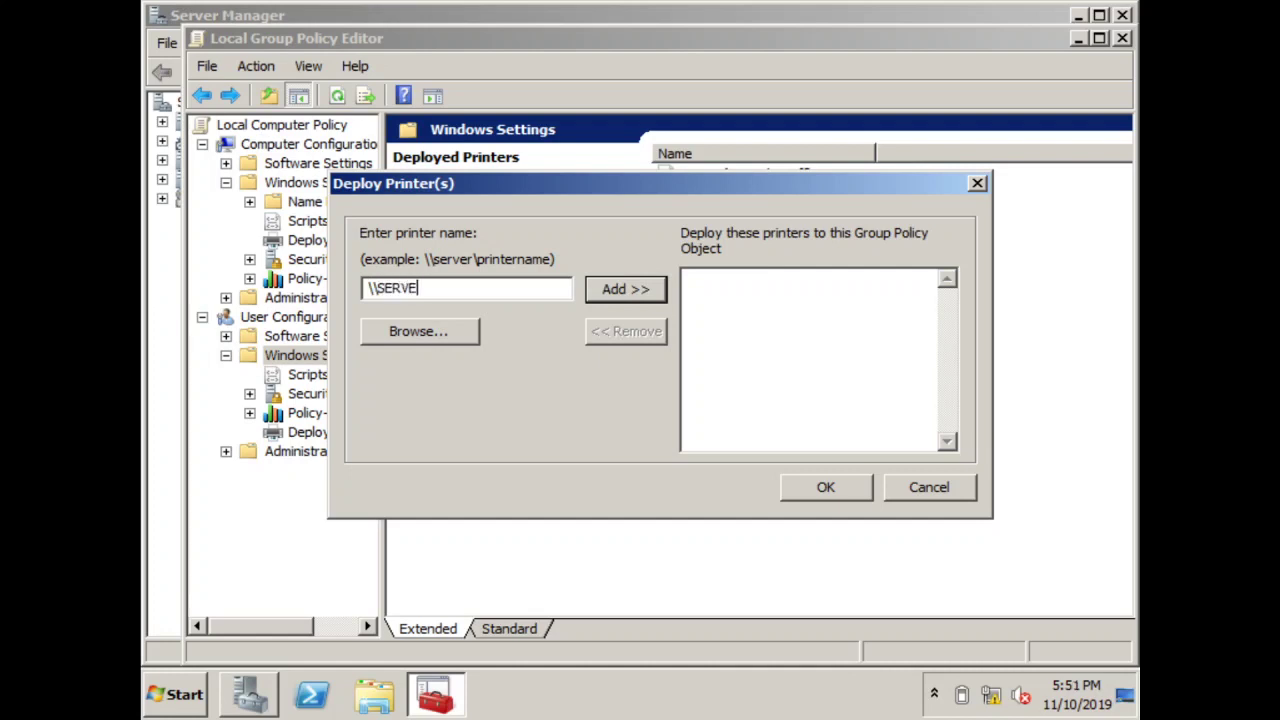
text(R\EPSON LX/FX)
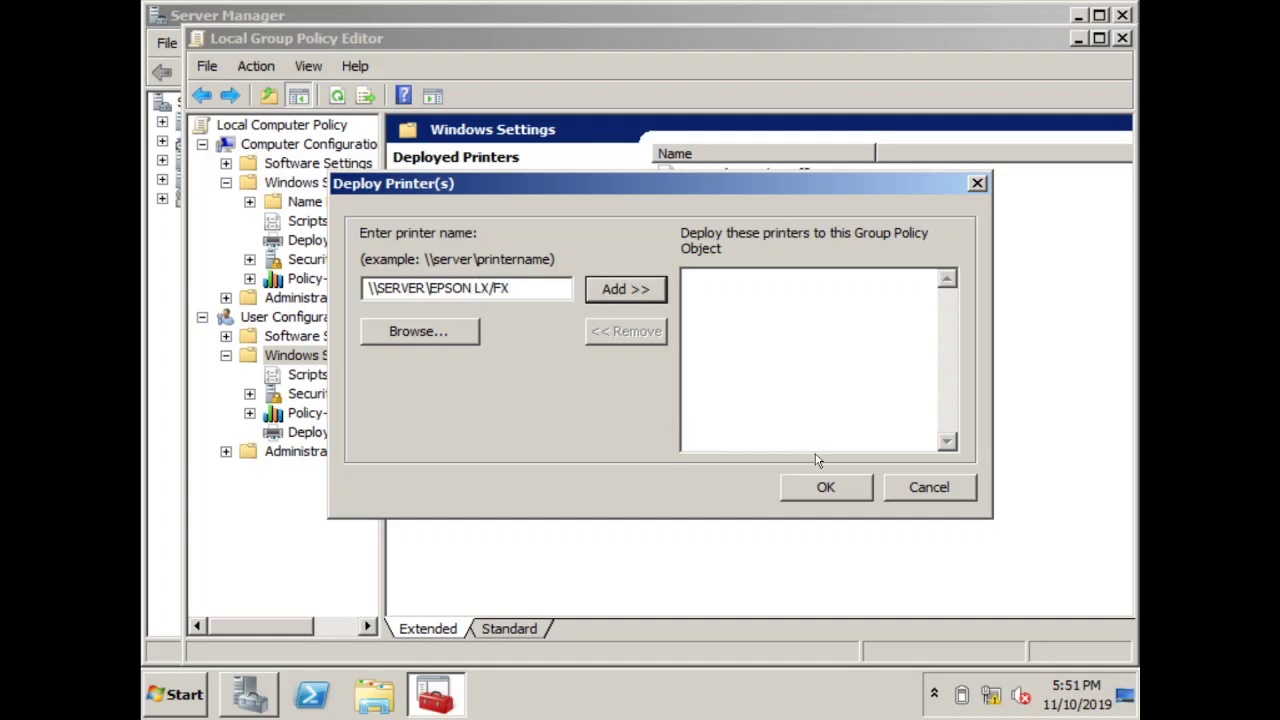
click(466, 335)
double_click(646, 257)
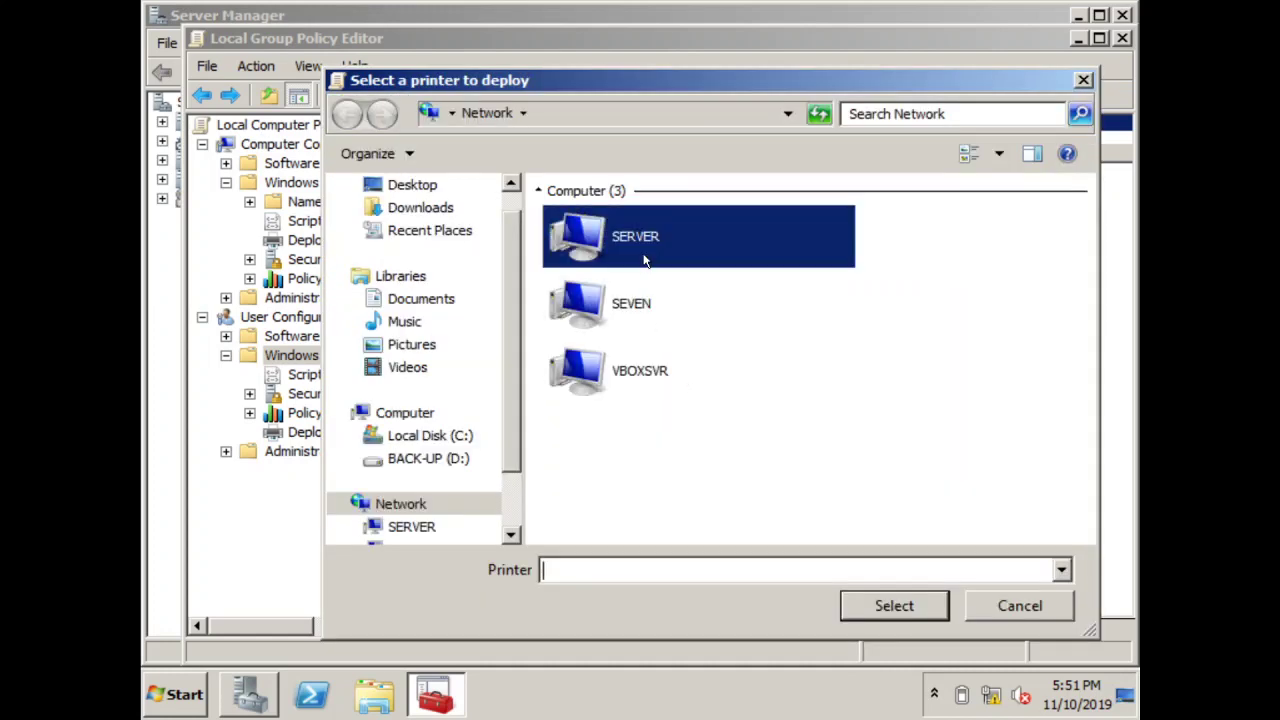
click(626, 234)
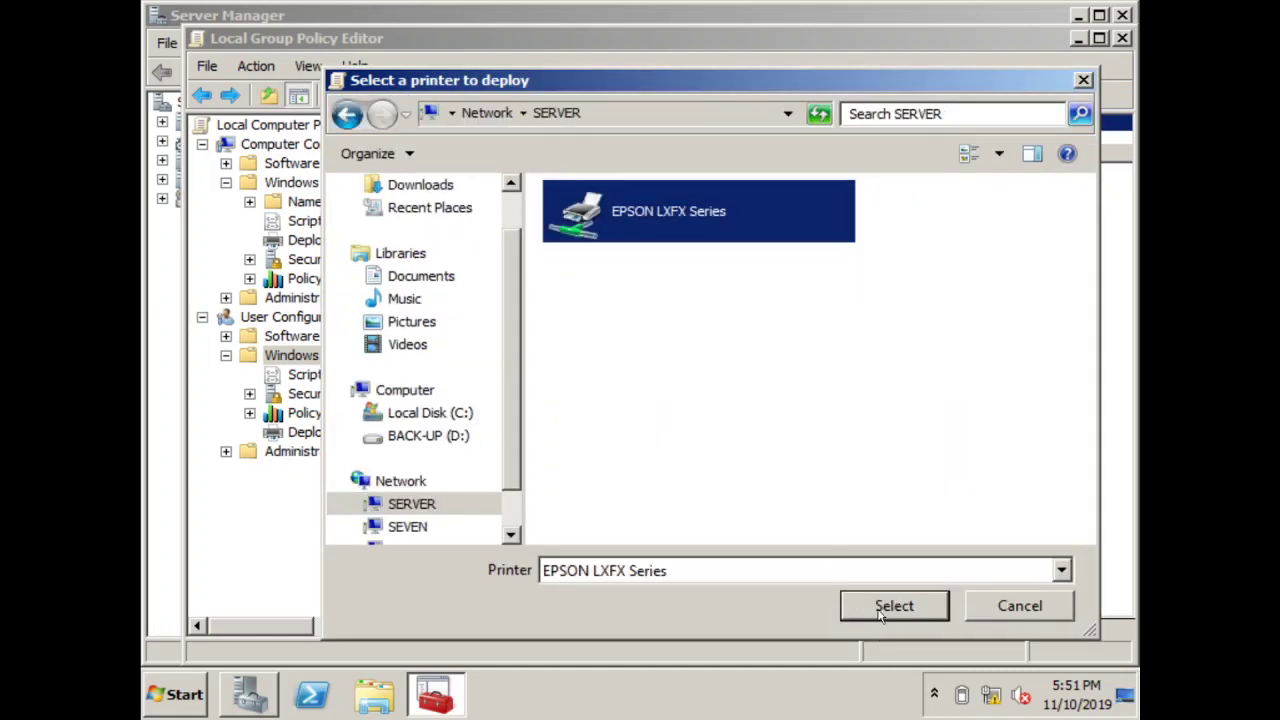
click(880, 612)
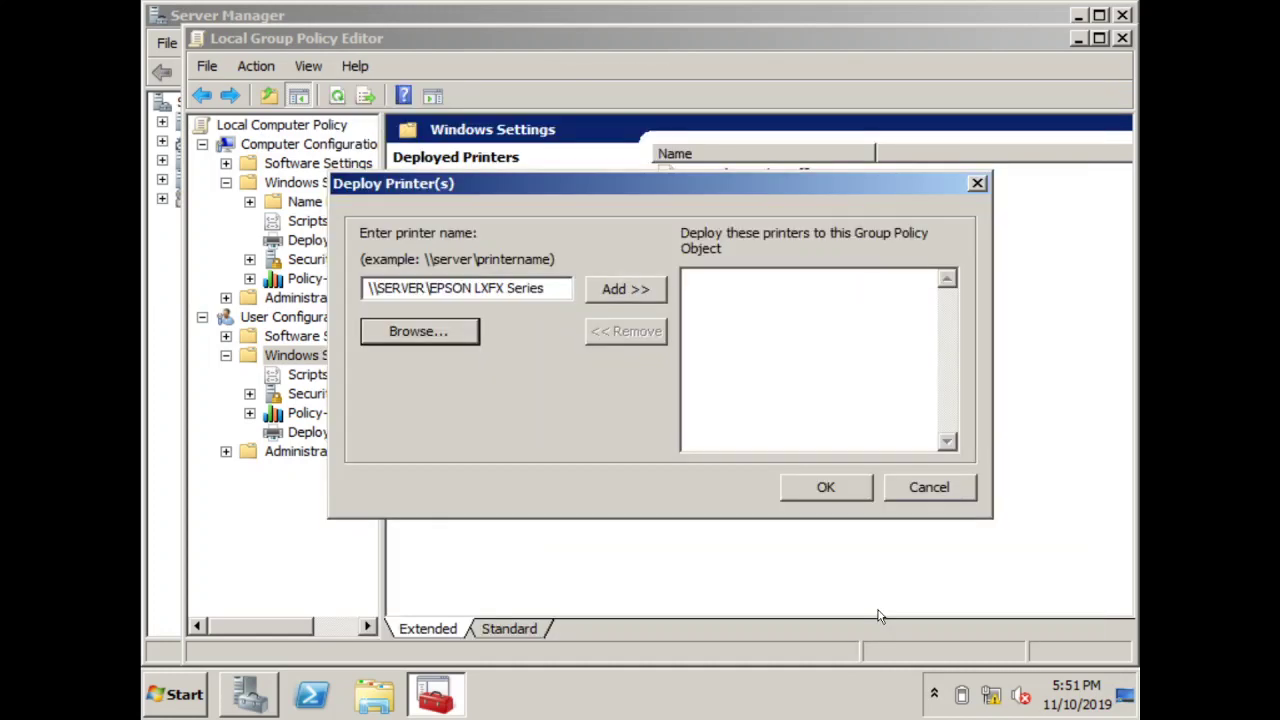
click(645, 294)
click(834, 487)
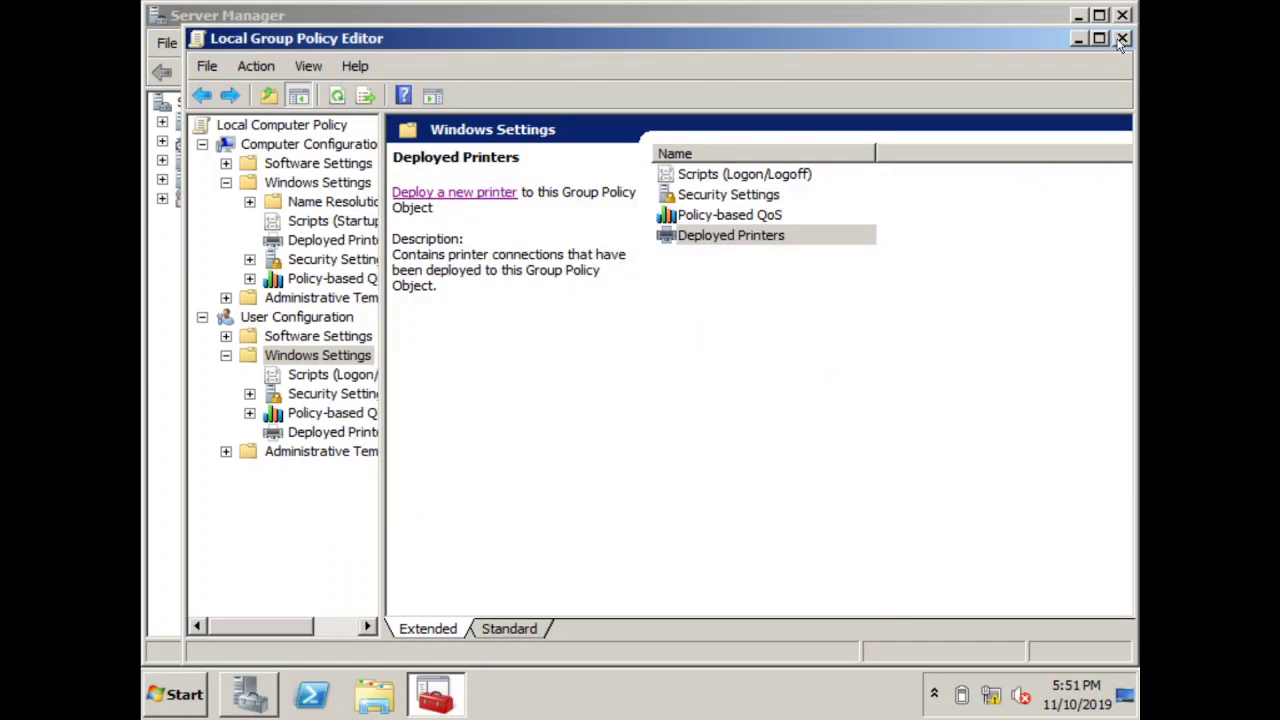
click(1122, 39)
Close Server Manager and refresh the desktop
click(1123, 16)
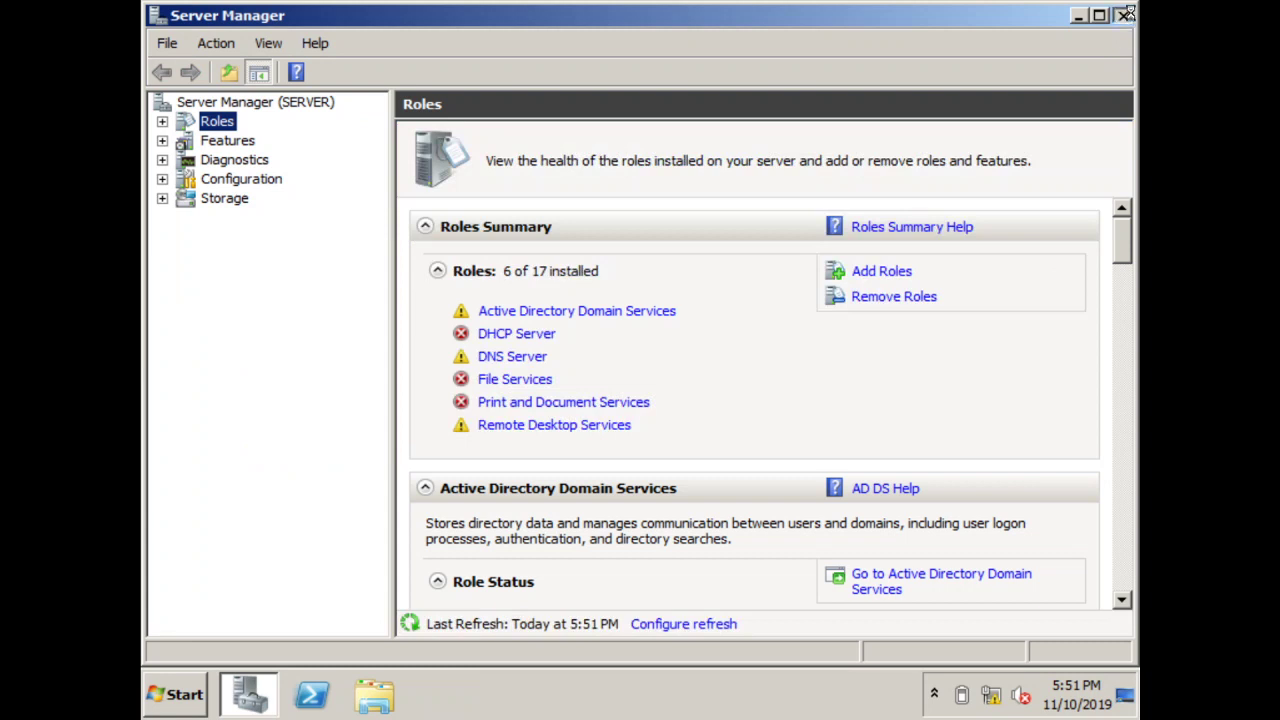
right_click(884, 325)
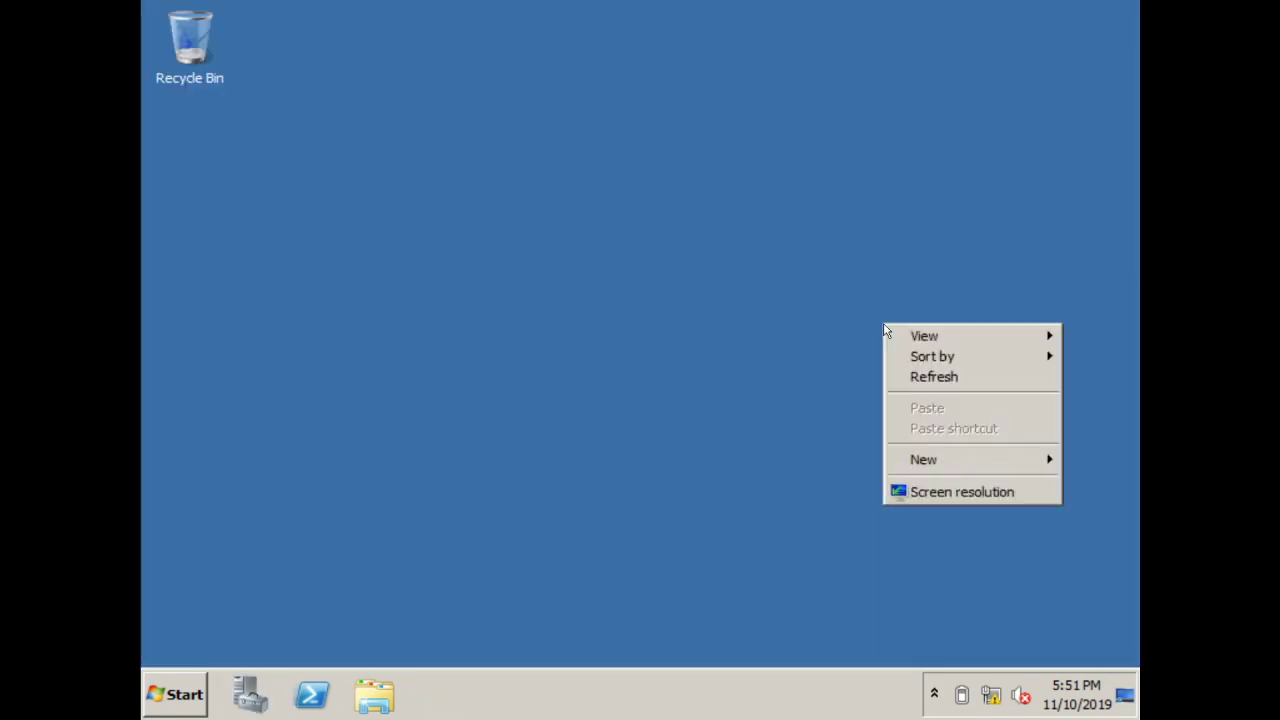
click(914, 376)
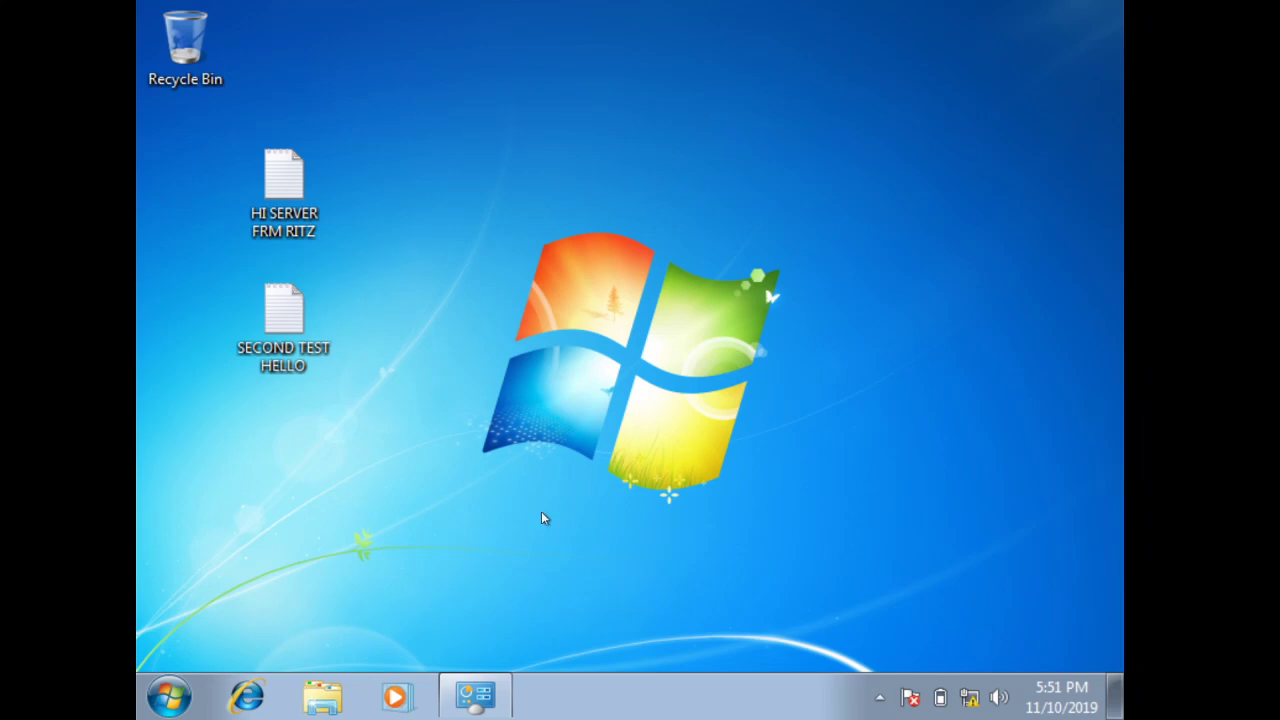
Run gpupdate from the Start search, then close its finished console
click(170, 695)
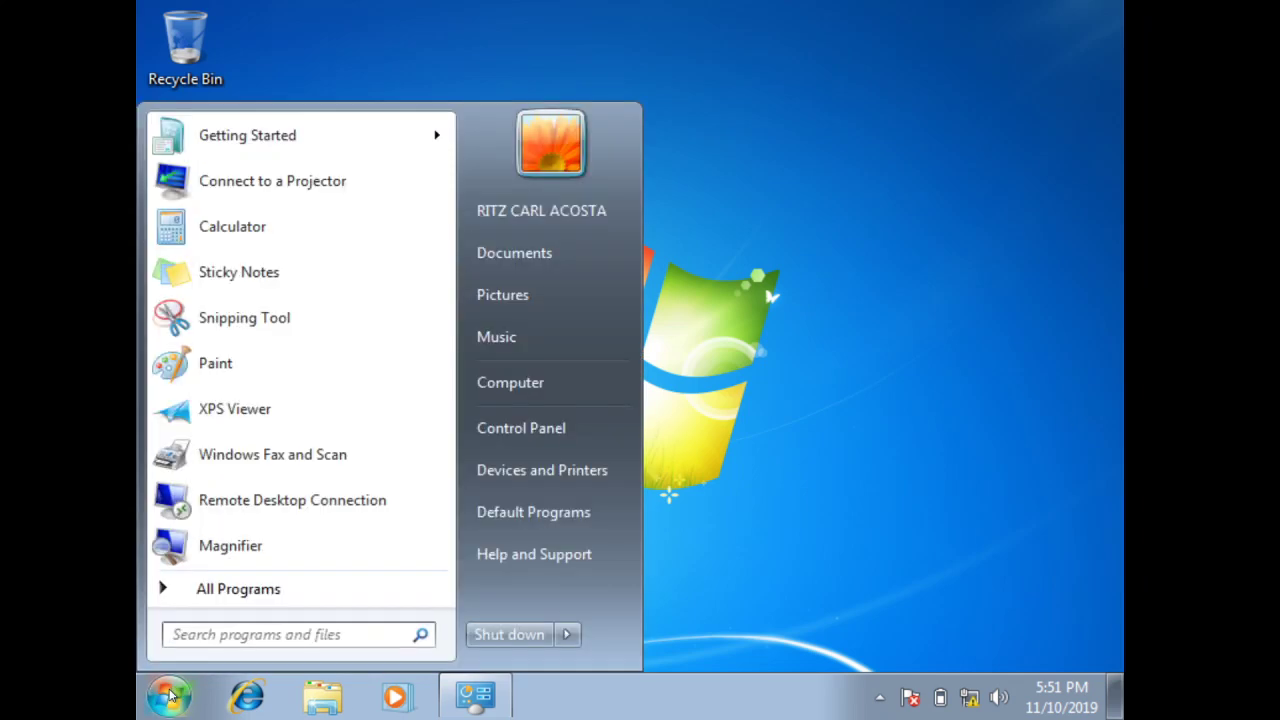
text(gpupdate)
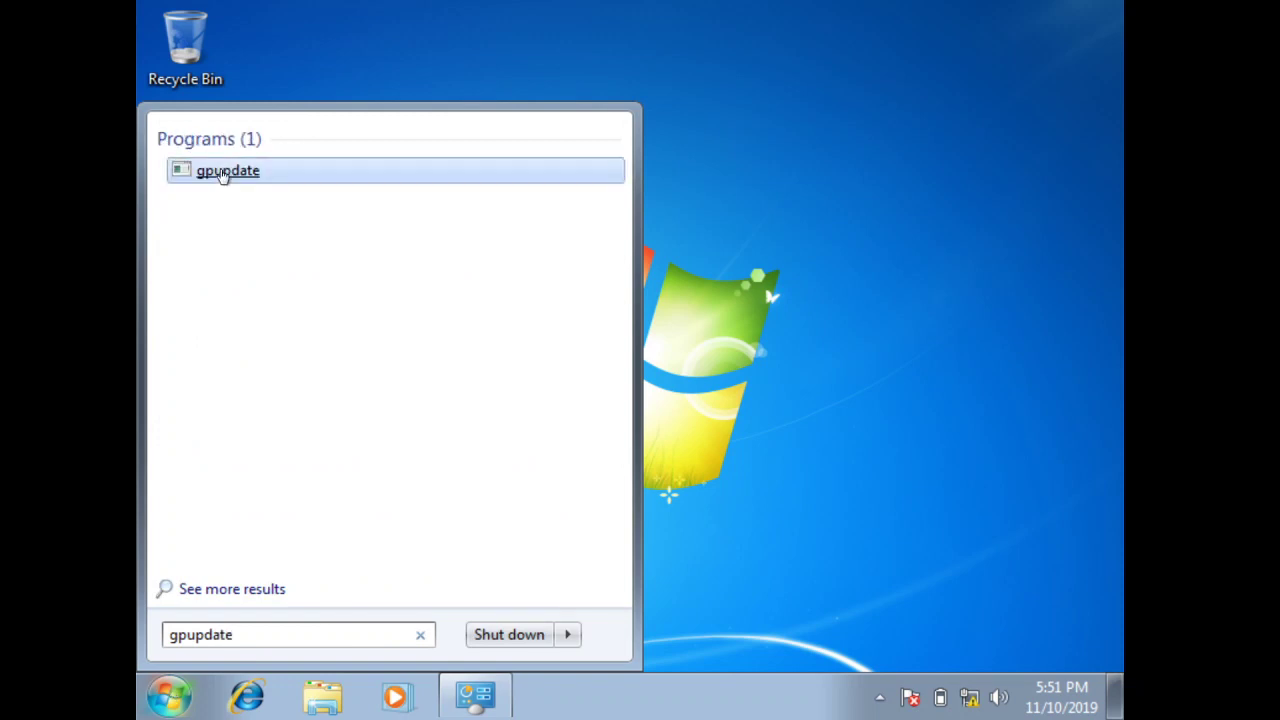
click(220, 170)
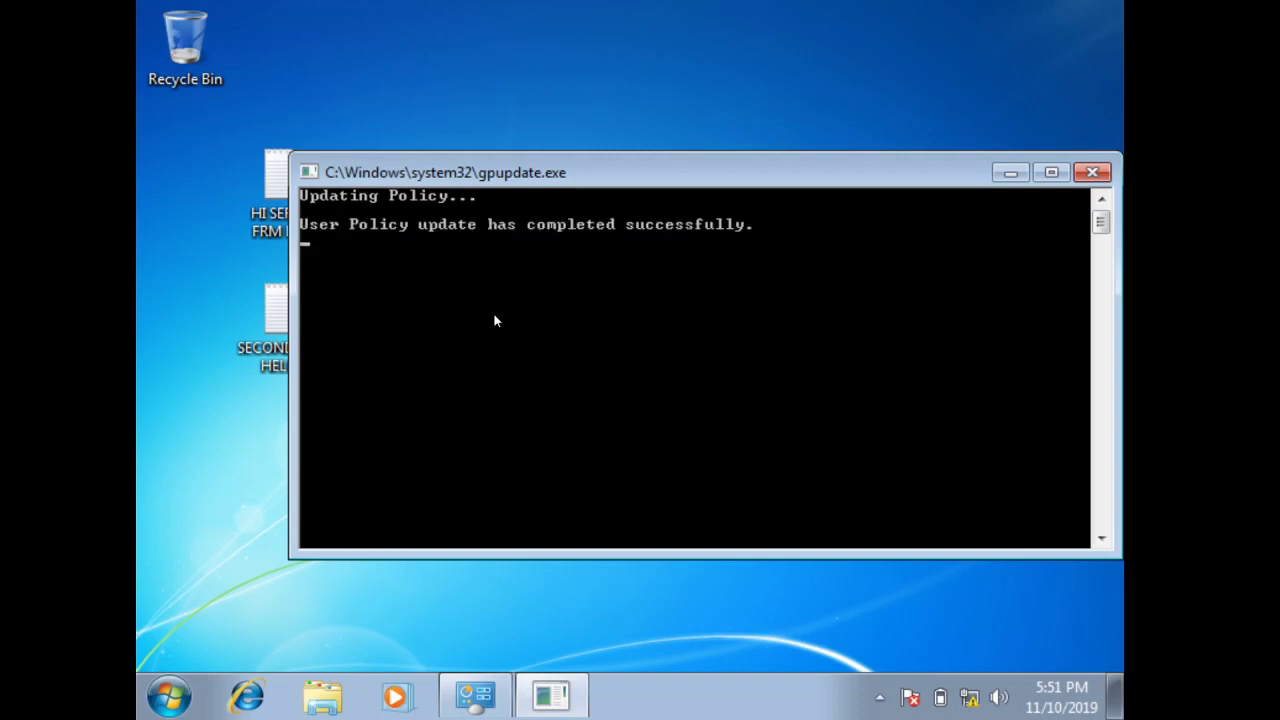
click(1092, 174)
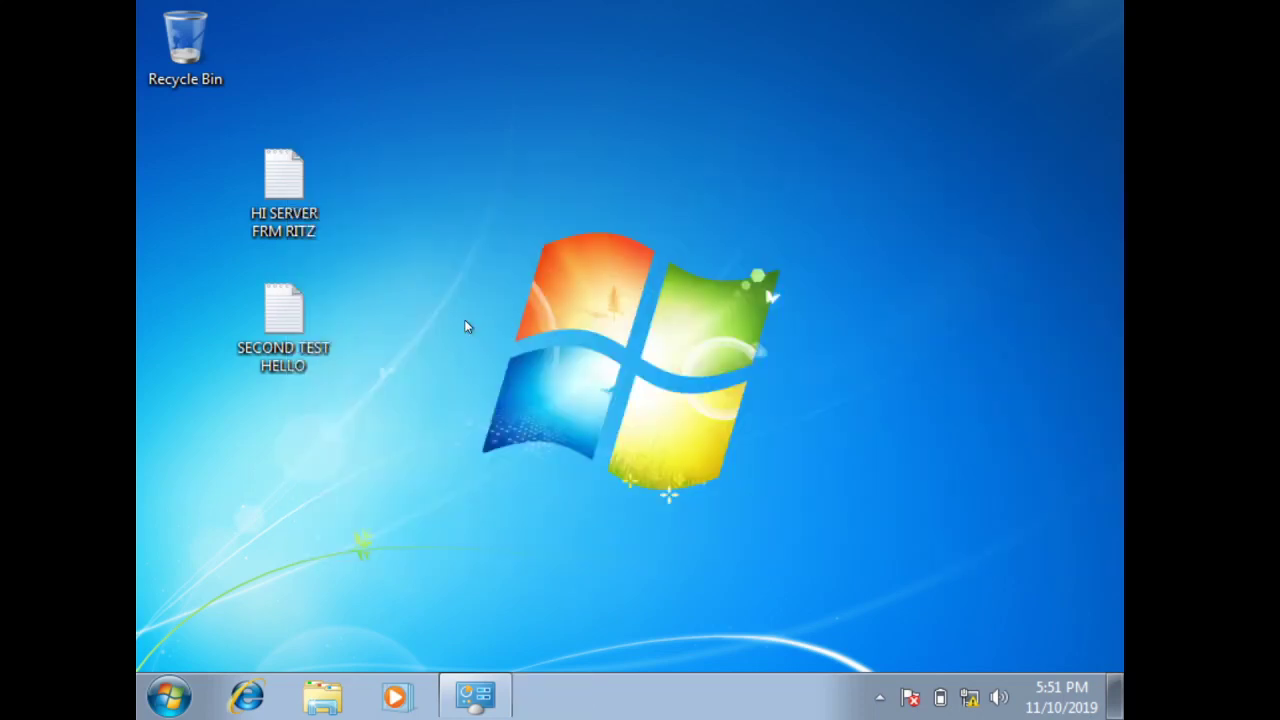
Open SECOND TEST HELLO, change it to TEST PRINT, and look up EPSON LX/FX in the directory
double_click(287, 345)
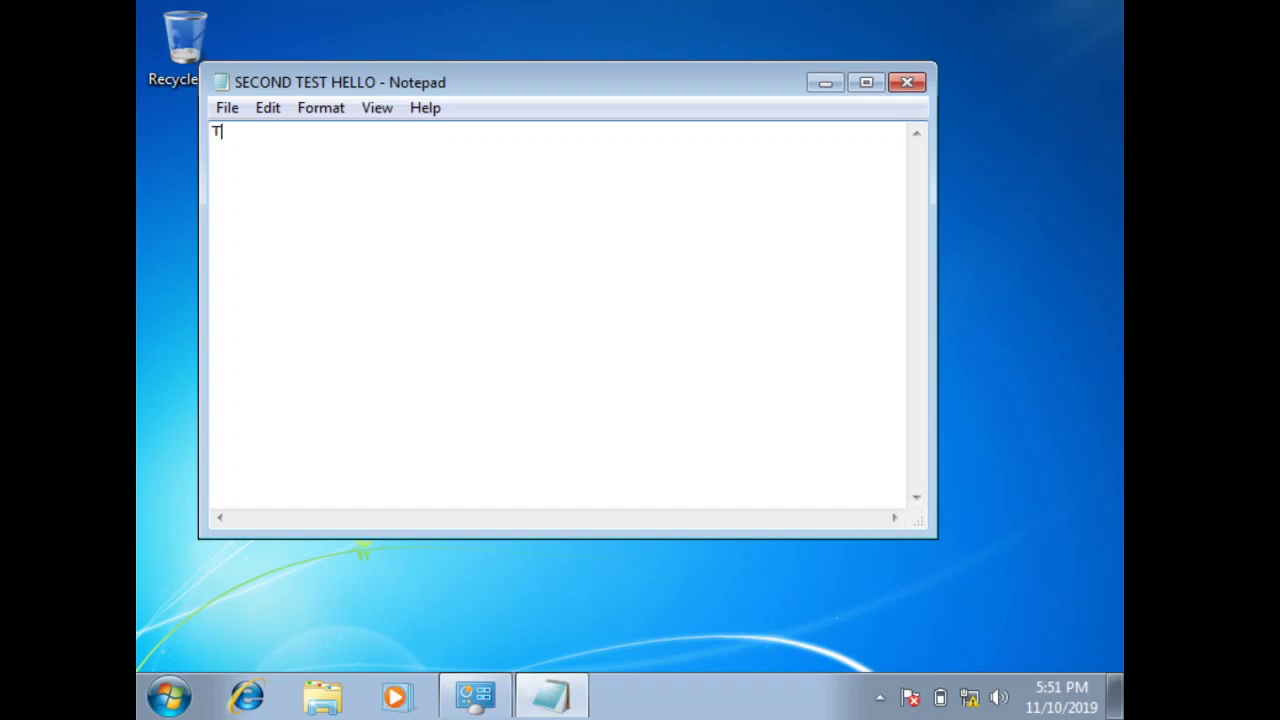
text(EST PRINT)
key(ctrl+p)
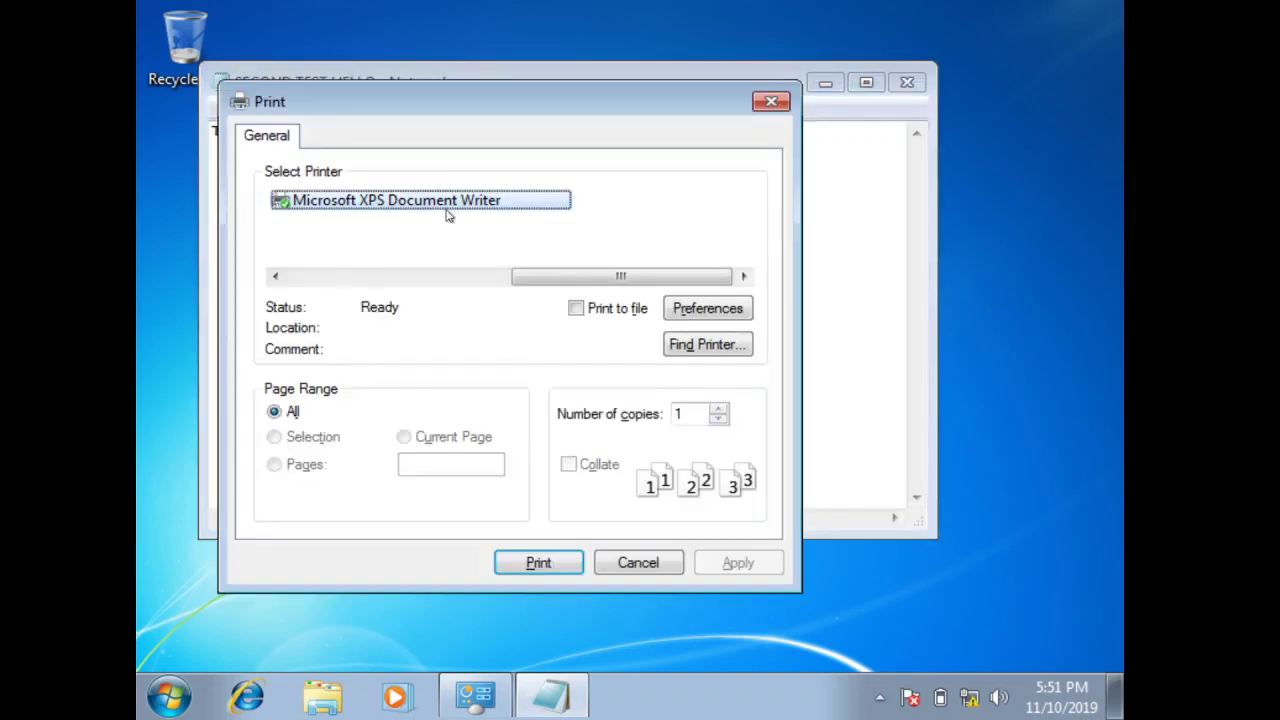
click(707, 345)
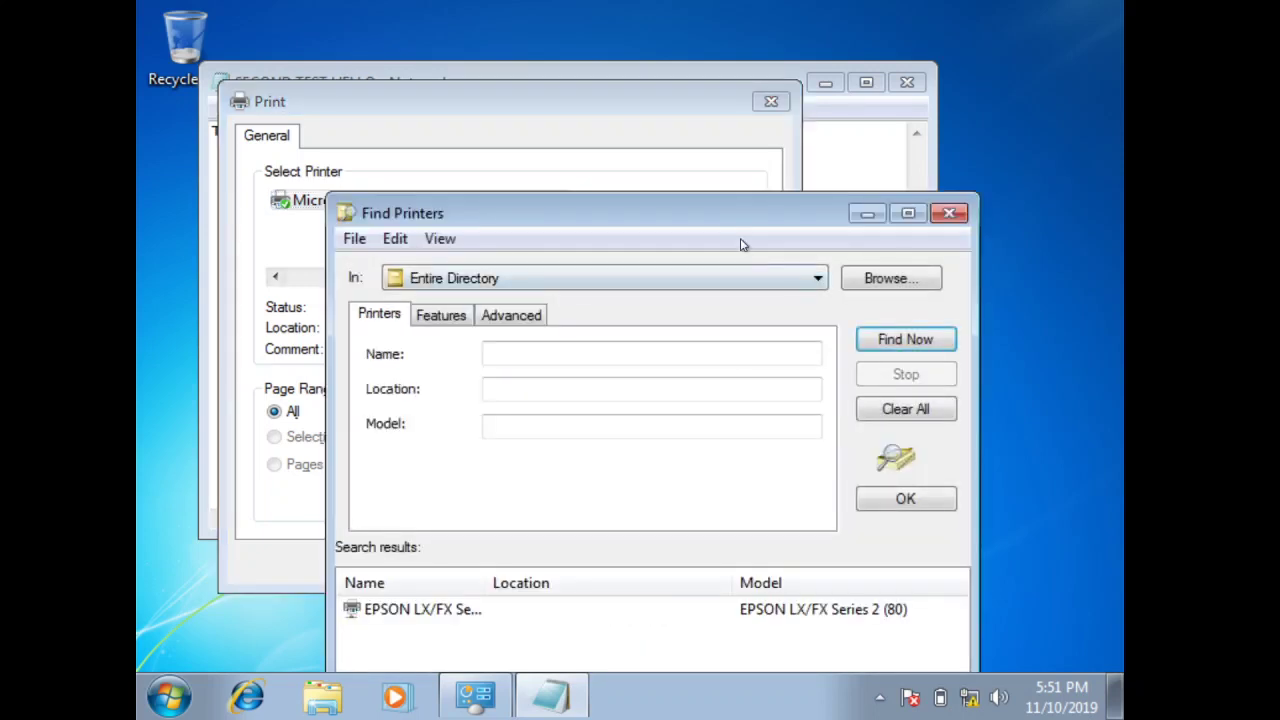
drag(729, 220, 642, 84)
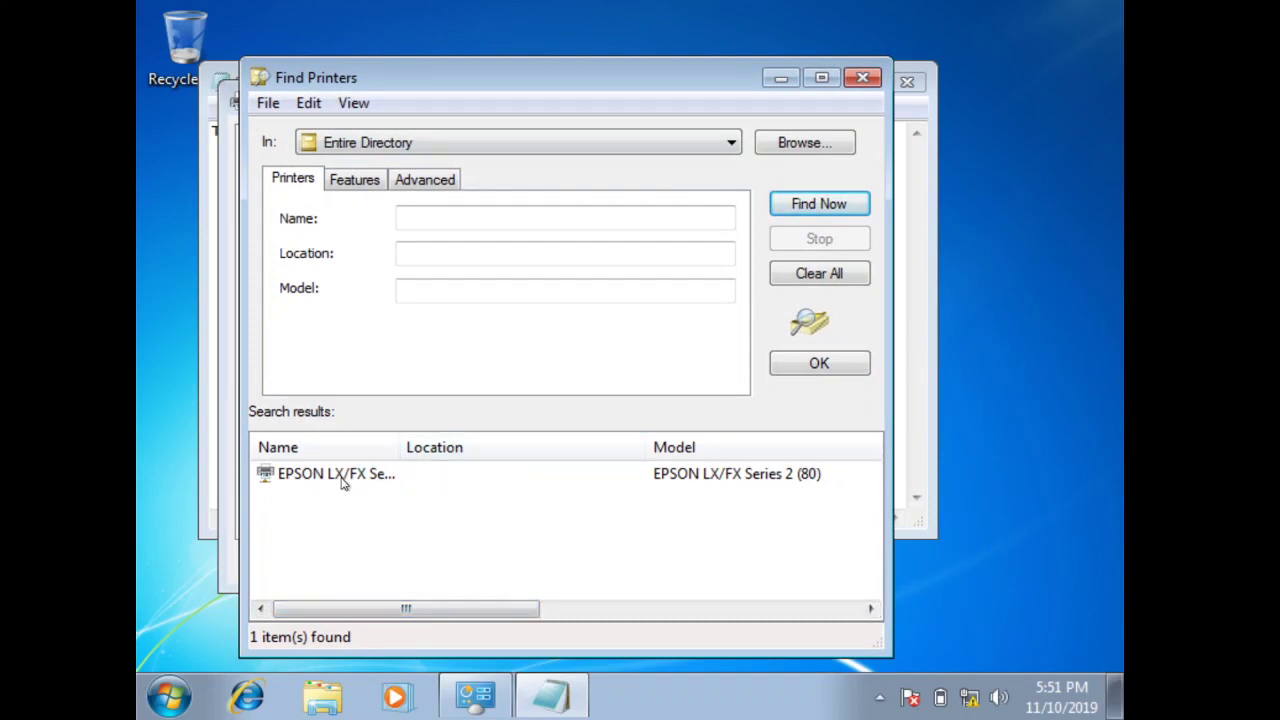
click(450, 479)
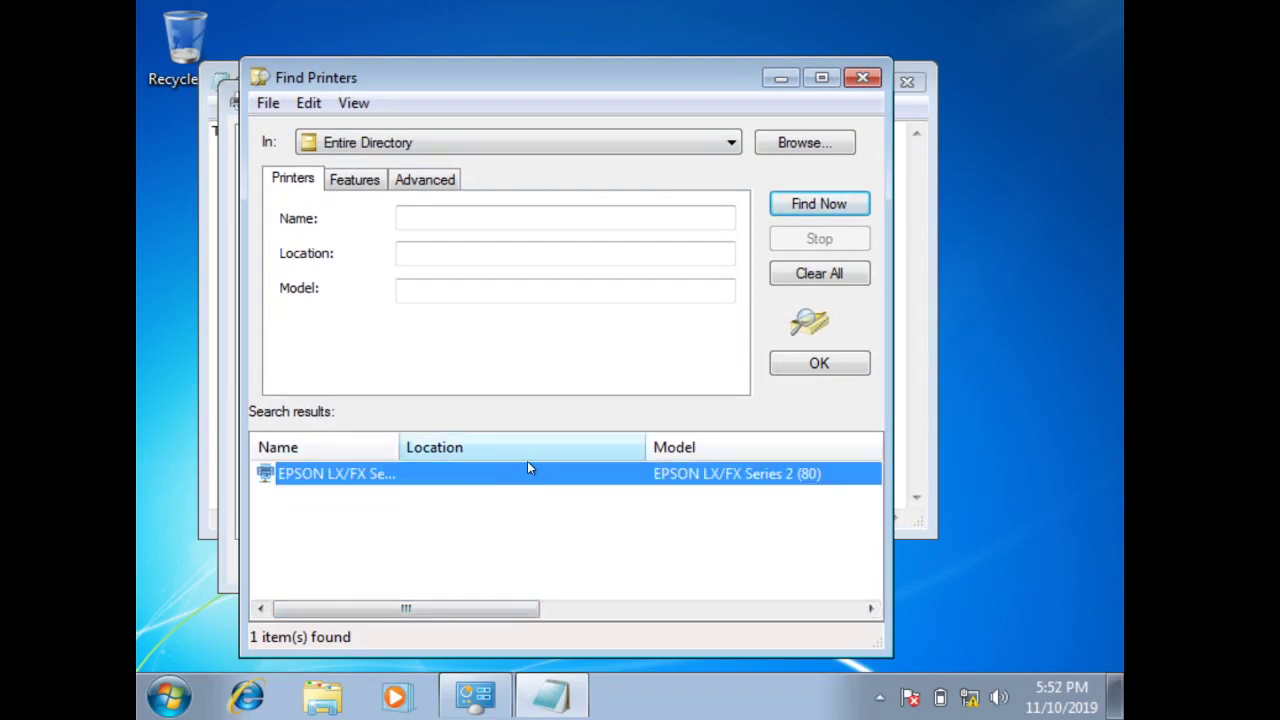
click(845, 368)
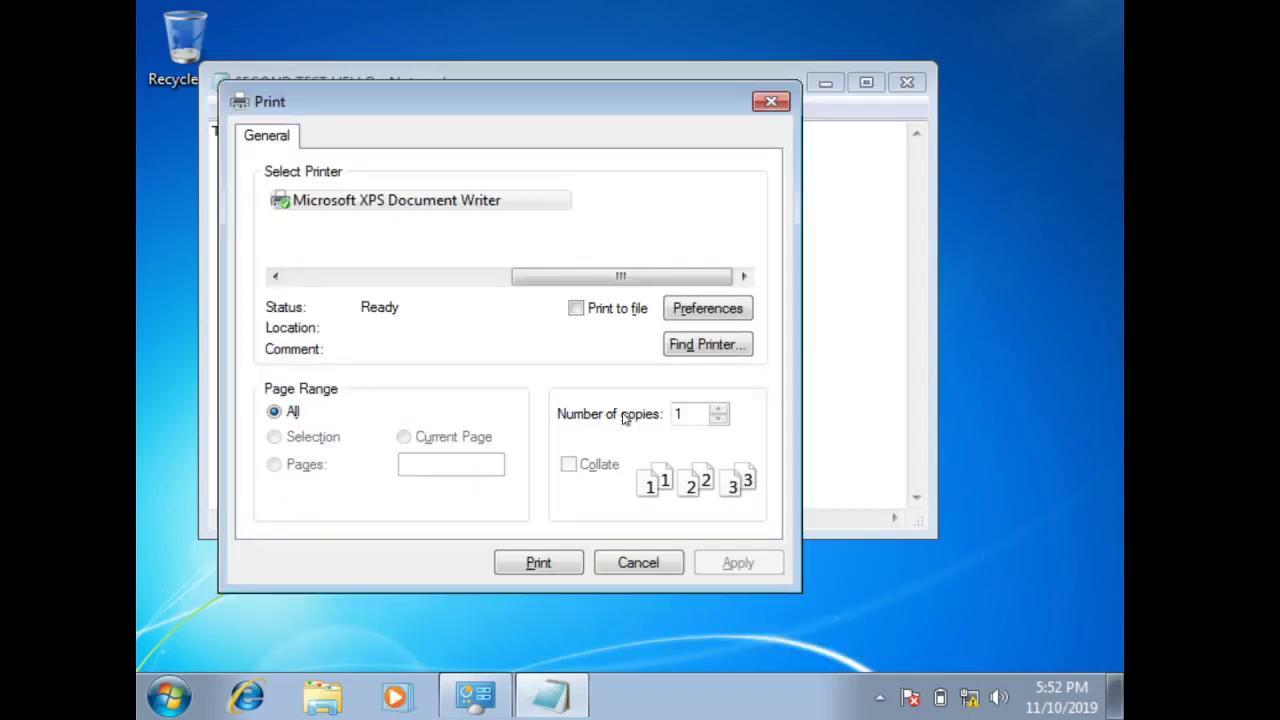
Search the directory again for the EPSON LX/FX printer, then leave the print dialog
click(707, 345)
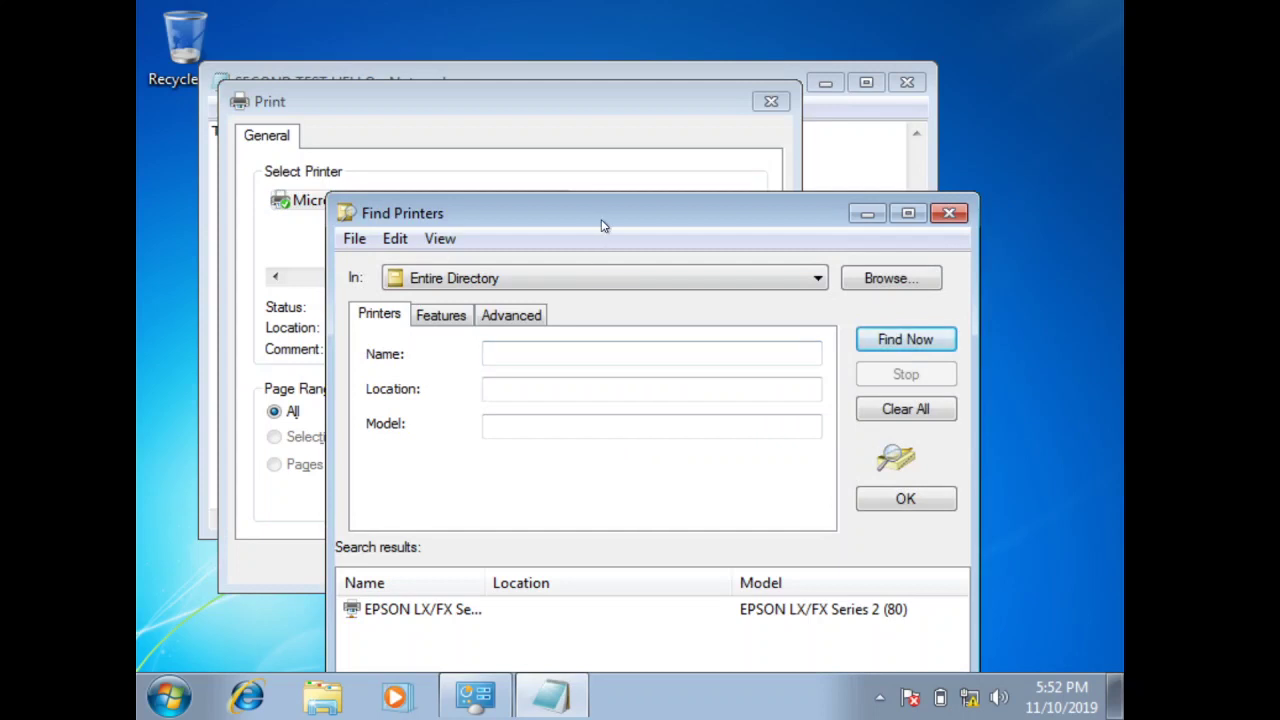
drag(603, 226, 560, 117)
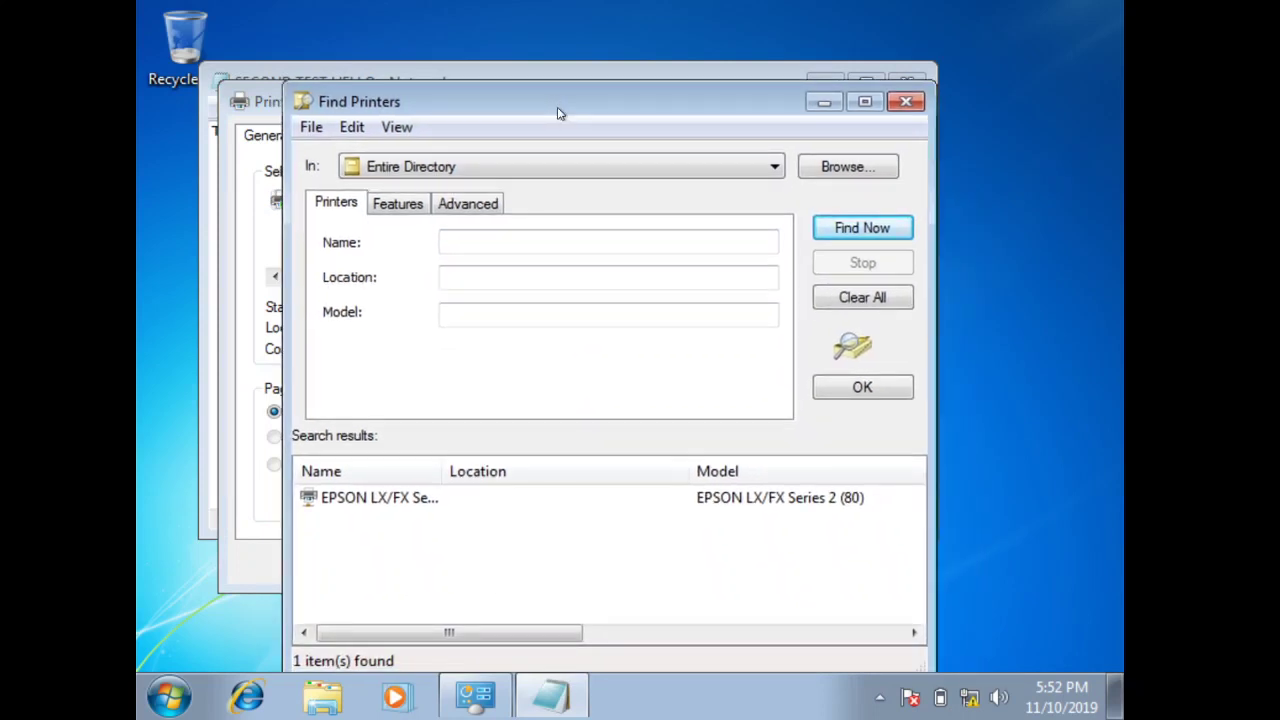
click(415, 497)
click(855, 392)
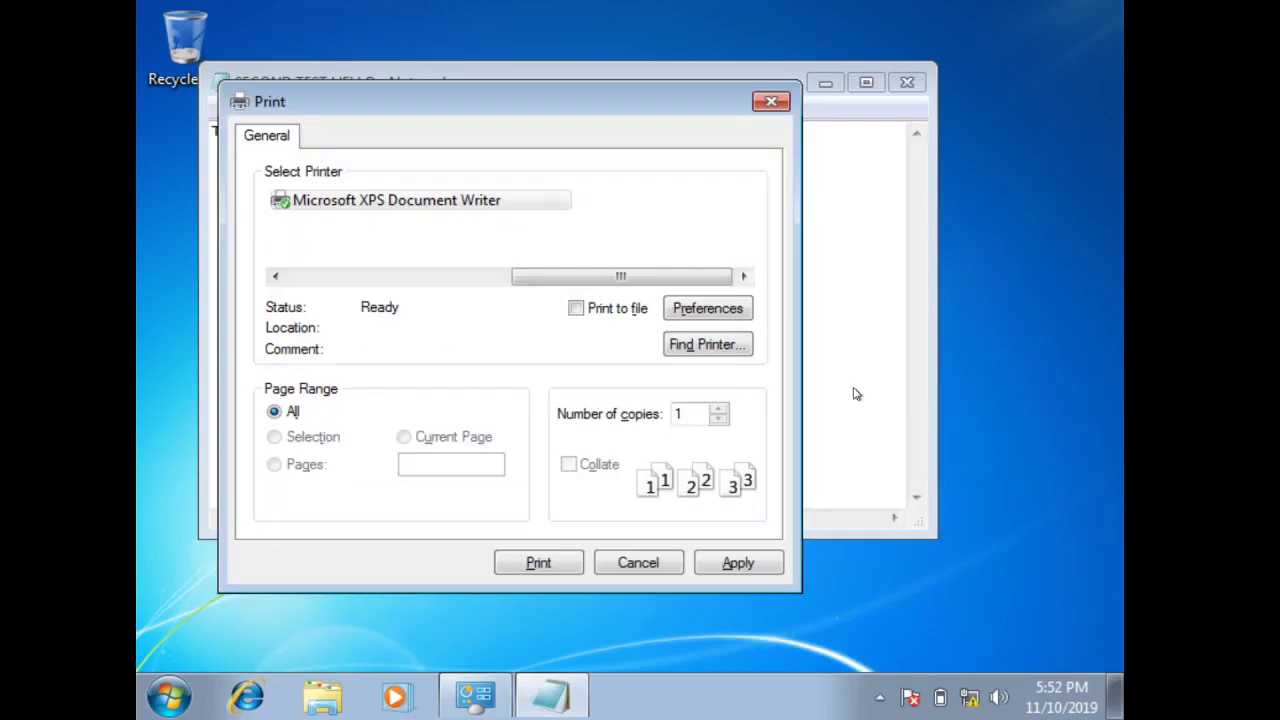
click(729, 563)
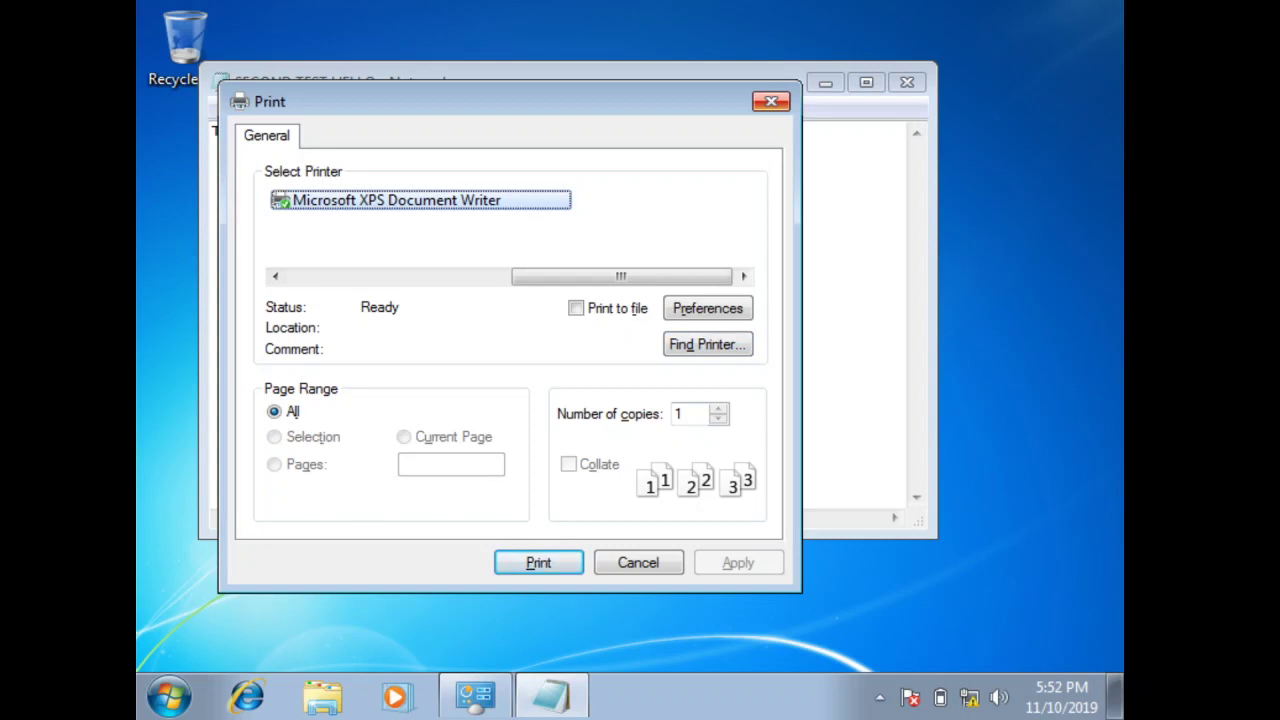
key(Return)
Add EPSON LX/FX Series on SERVER from the directory, apply it, and print
key(ctrl+p)
click(671, 344)
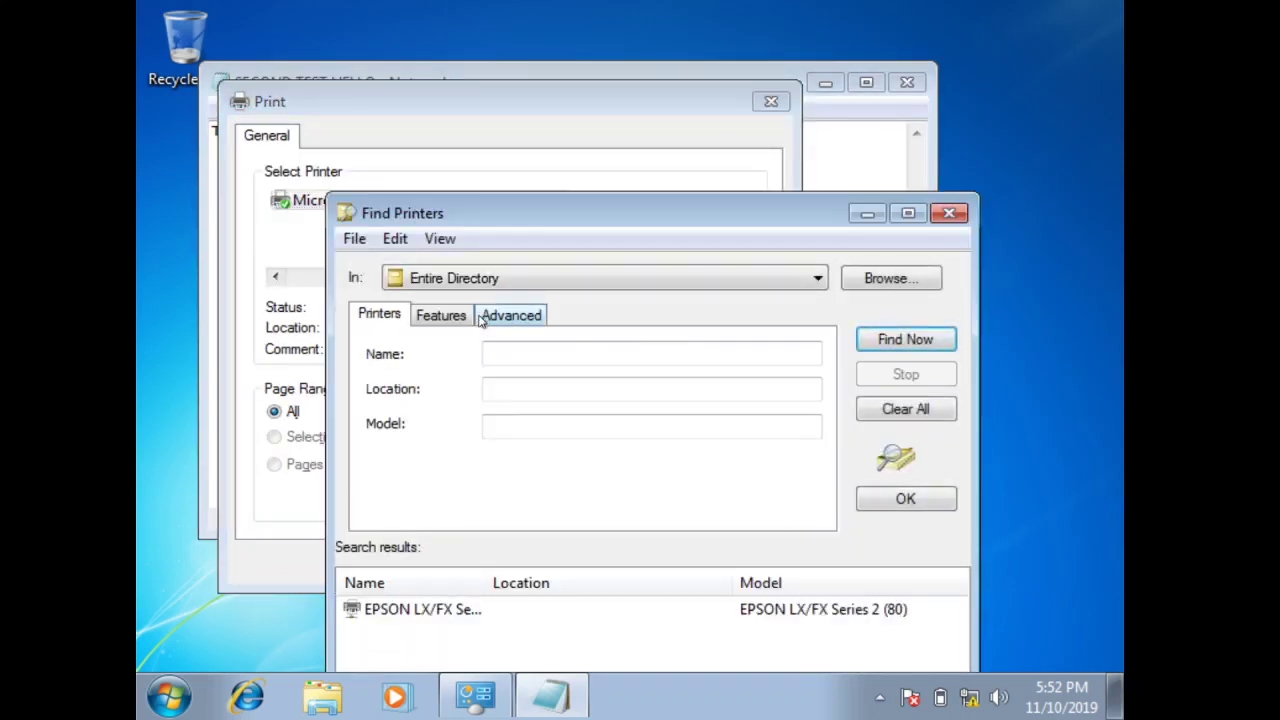
drag(453, 212, 369, 113)
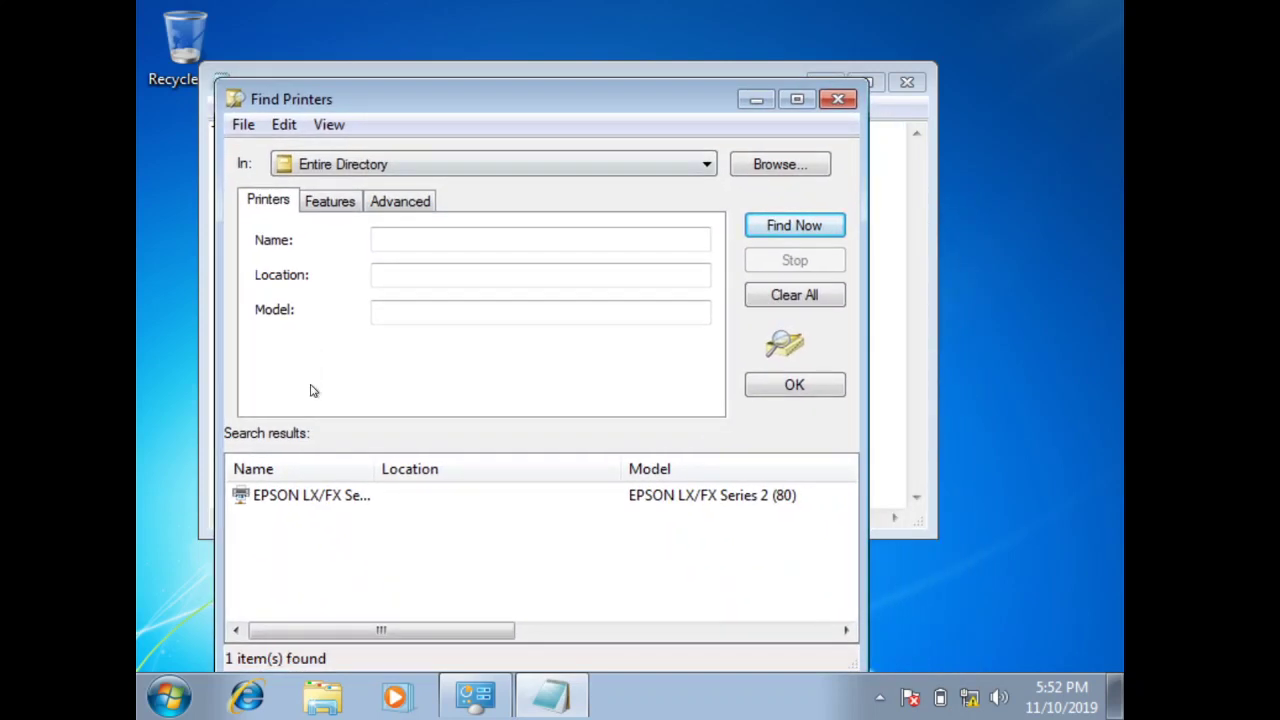
double_click(307, 494)
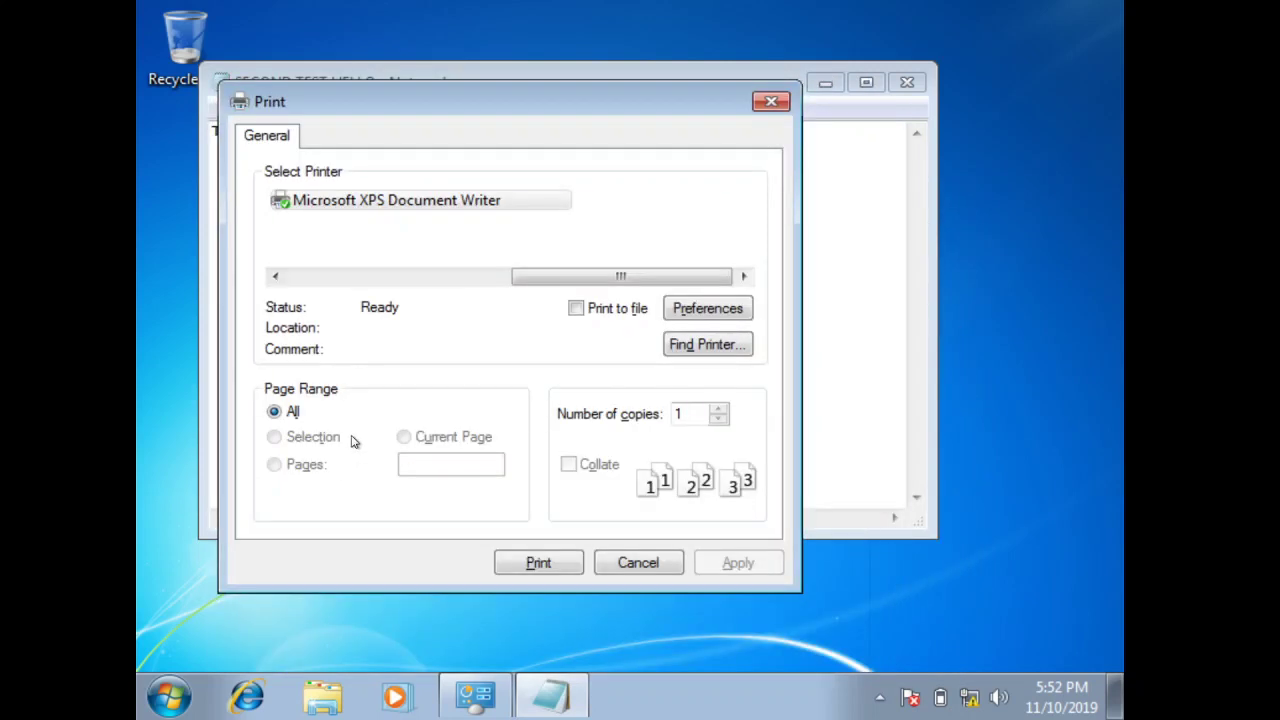
drag(641, 282, 412, 240)
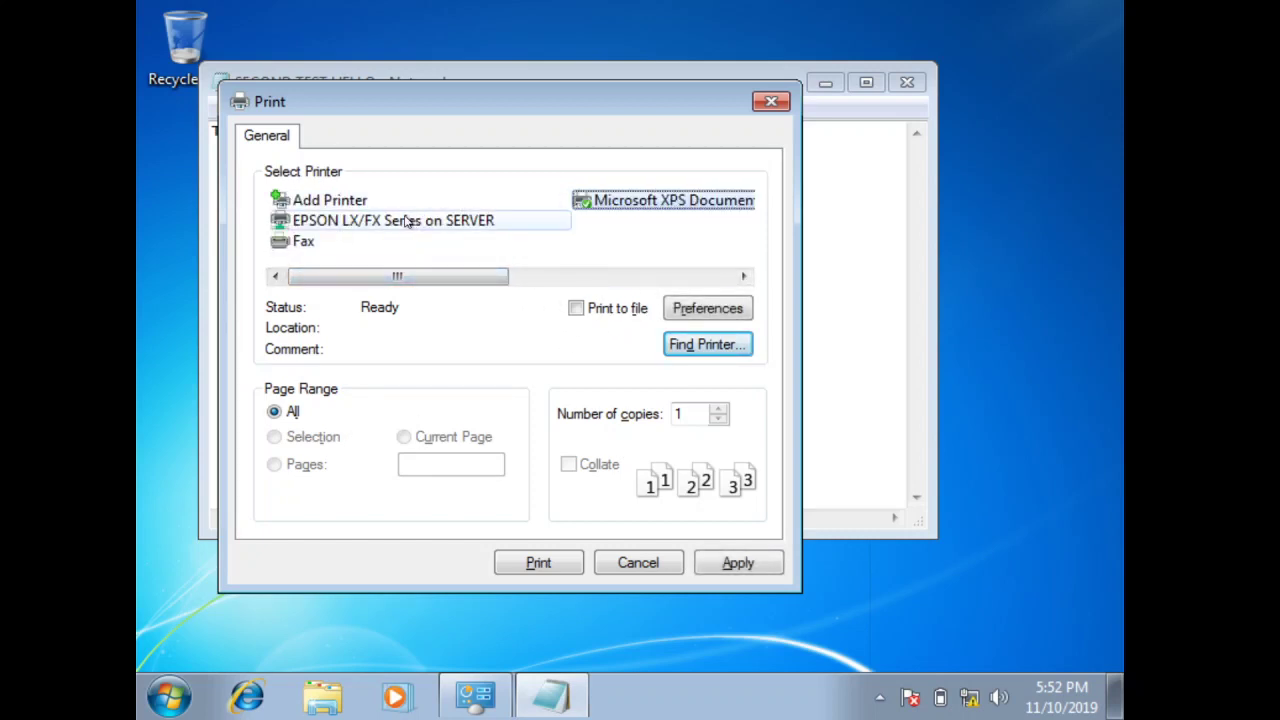
click(431, 215)
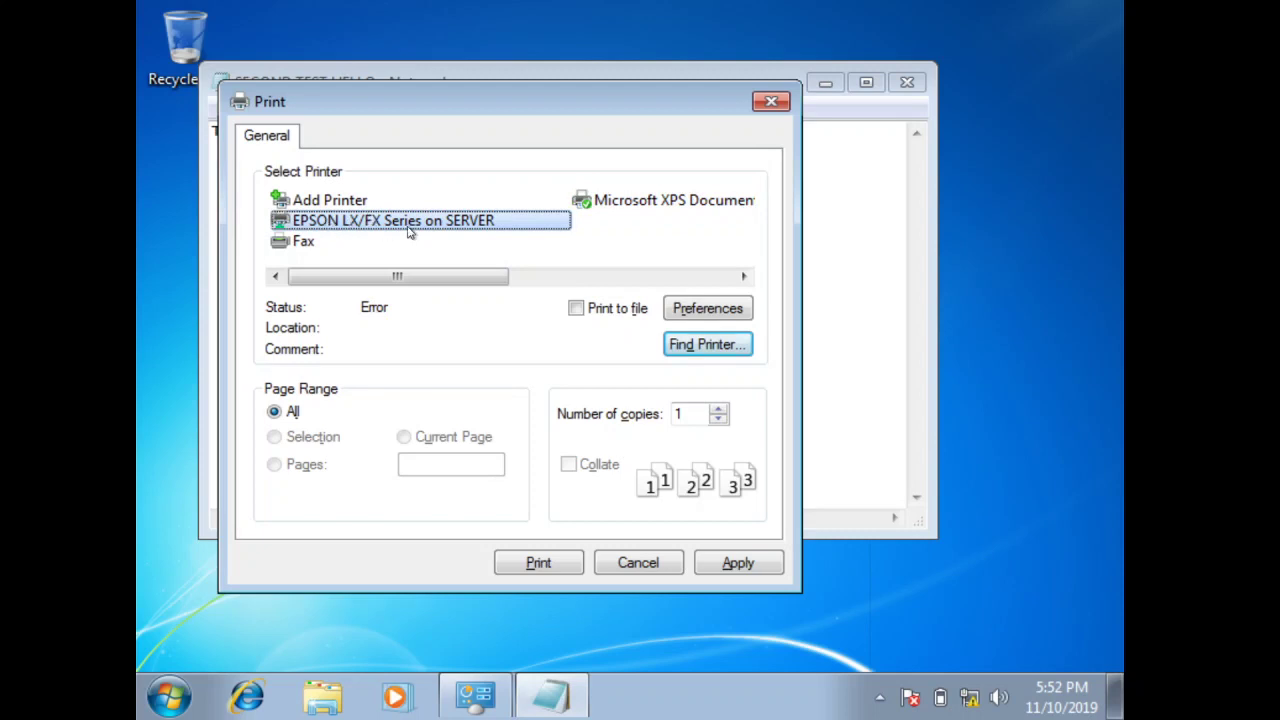
click(723, 565)
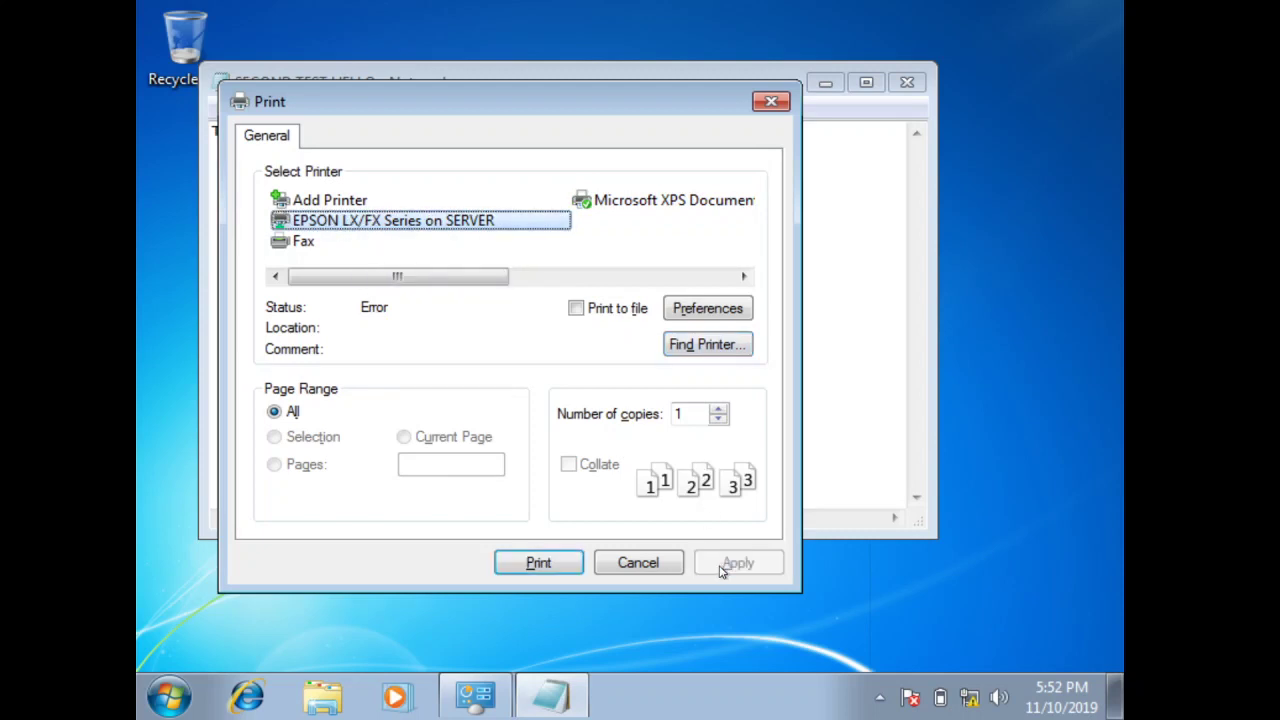
click(538, 563)
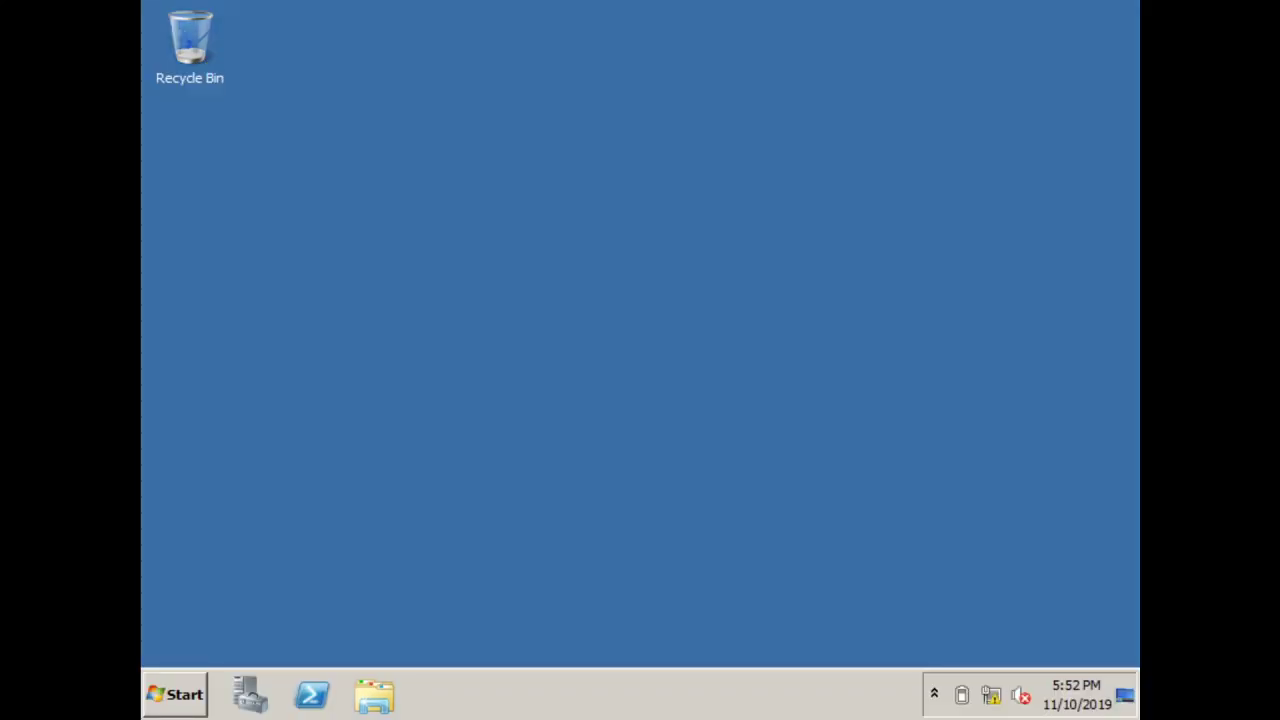
Go to Control Panel > Hardware > Devices and Printers
click(176, 695)
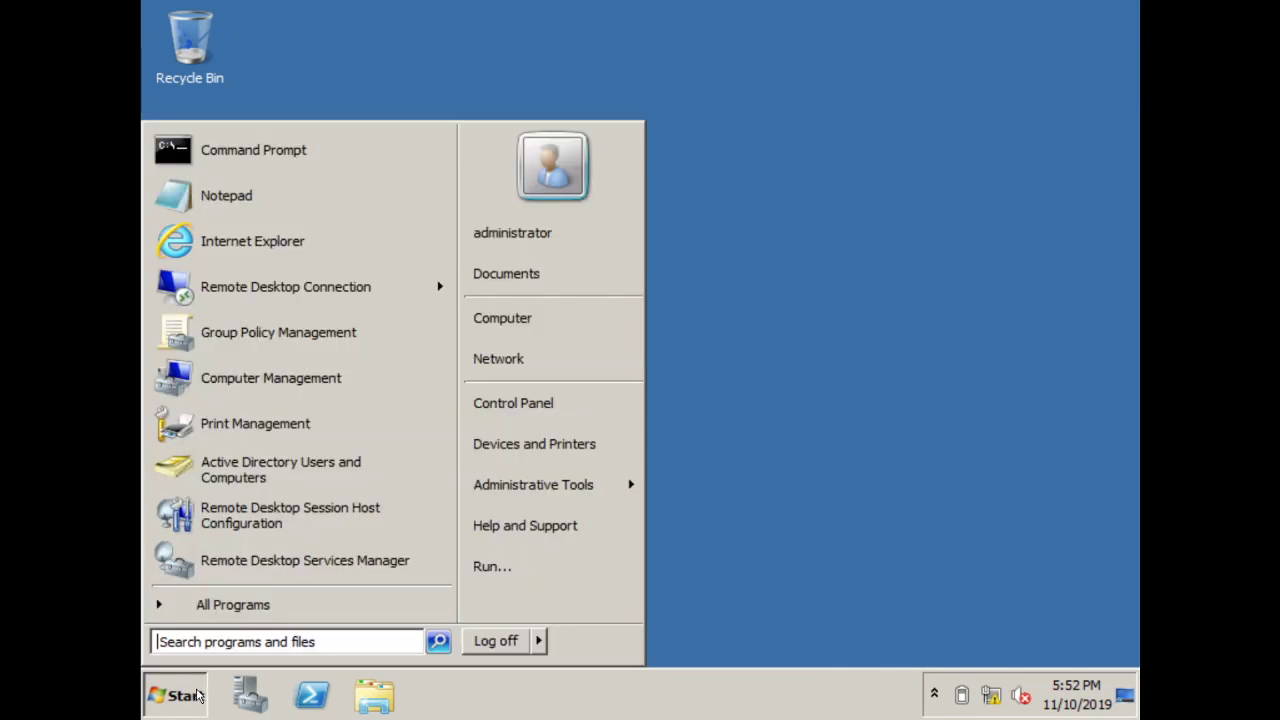
click(532, 410)
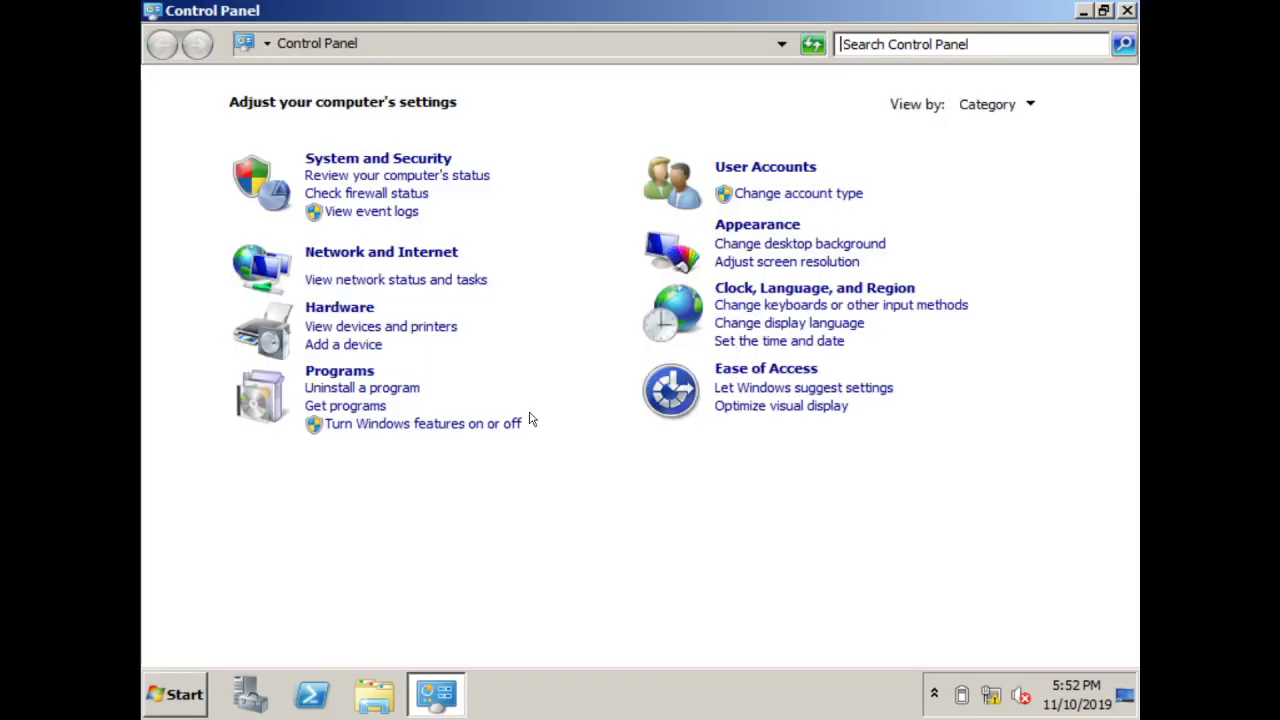
click(350, 308)
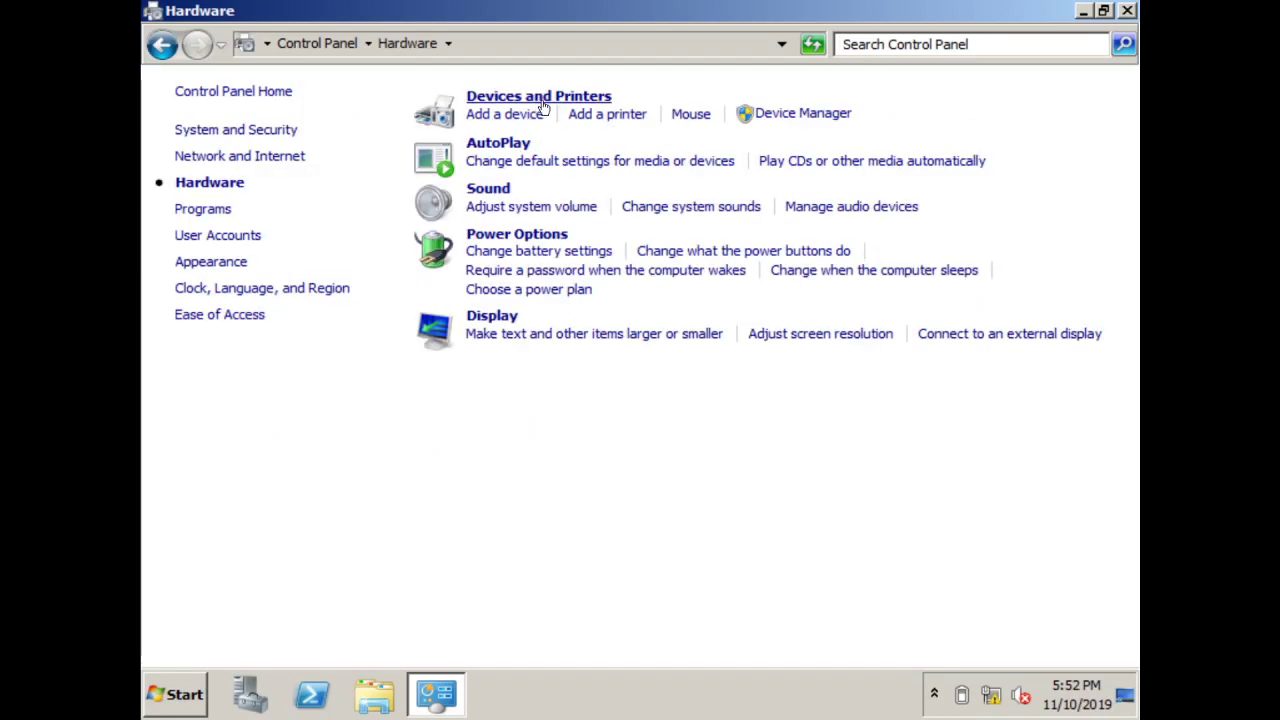
click(542, 100)
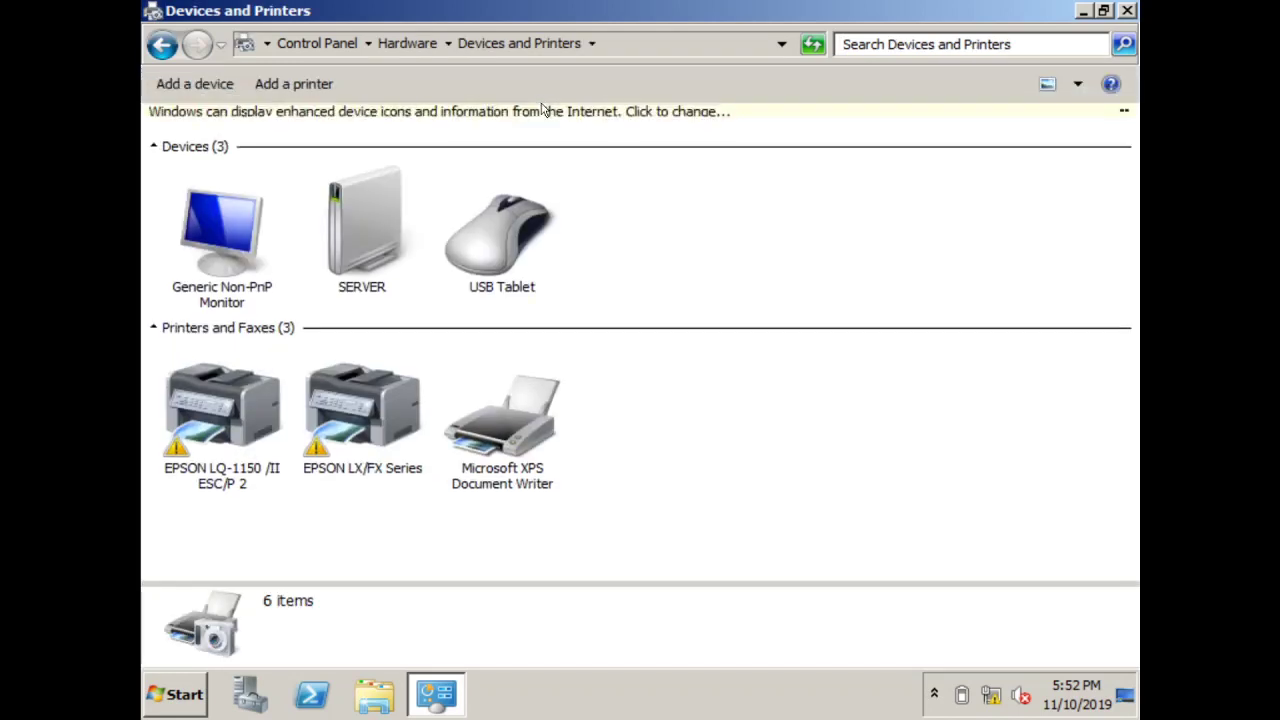
Open the EPSON LX/FX Series queue and select the waiting SECOND TEST HELLO job
click(379, 405)
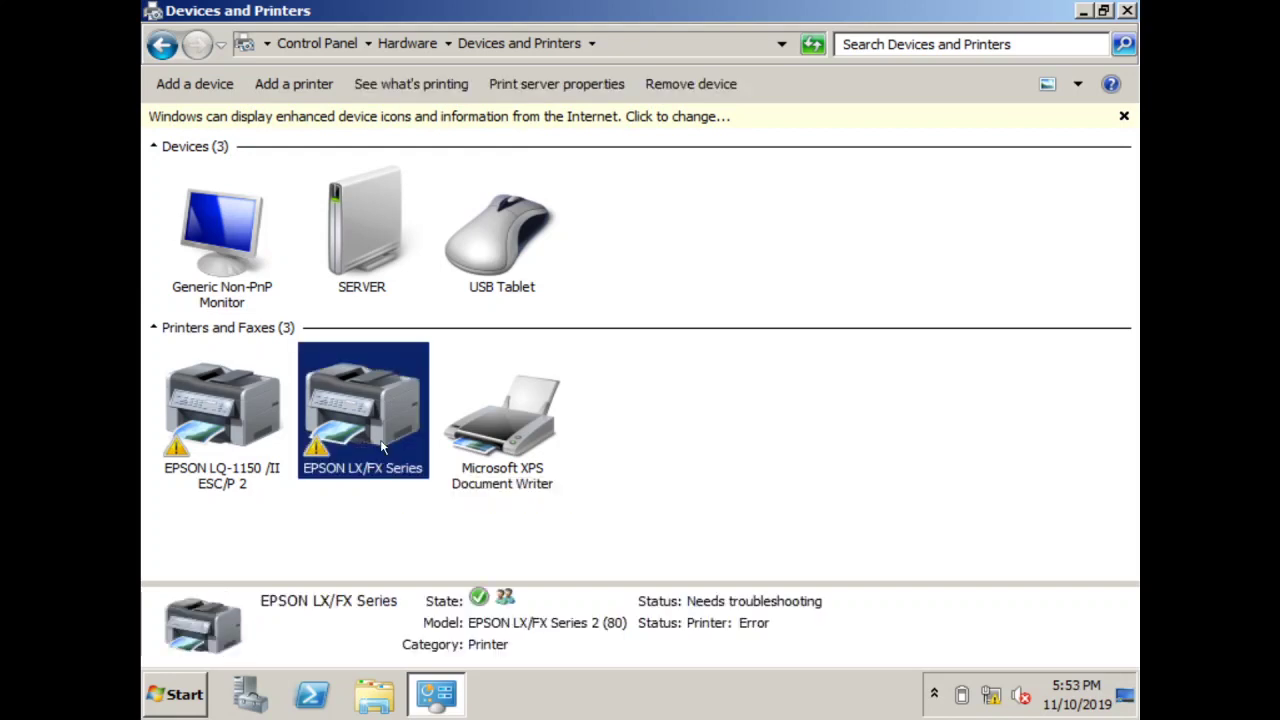
right_click(379, 403)
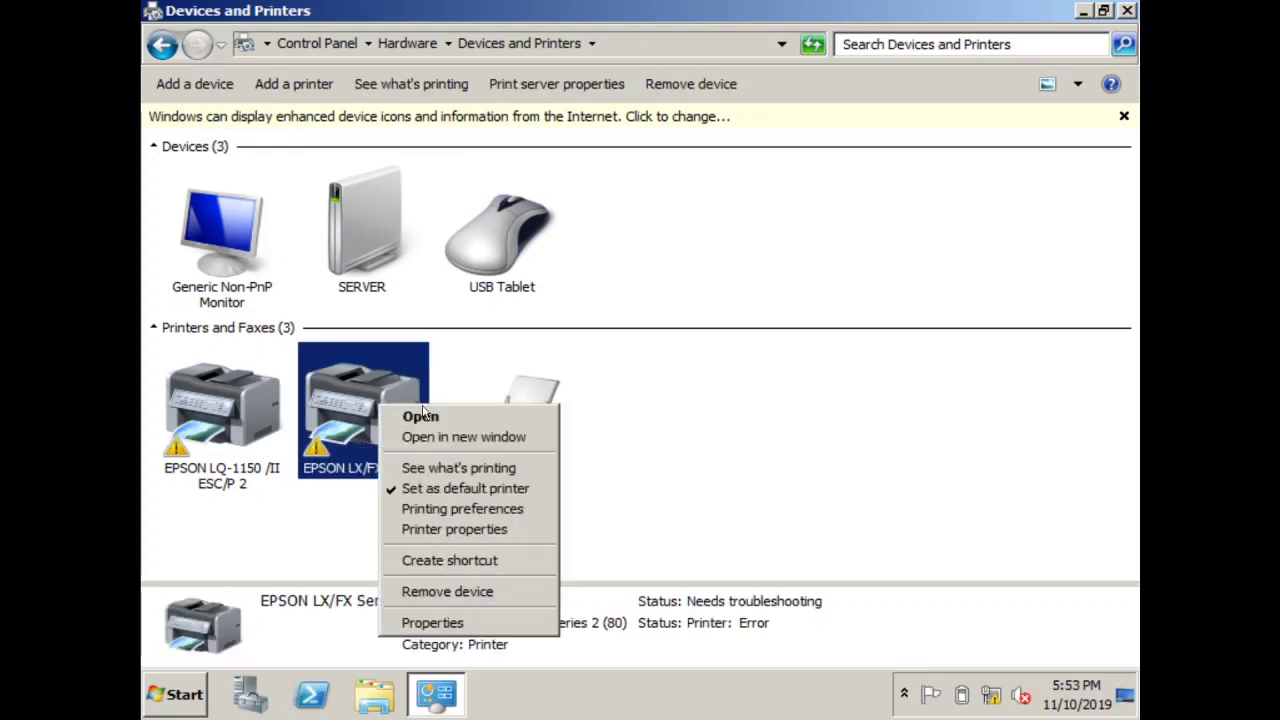
click(504, 470)
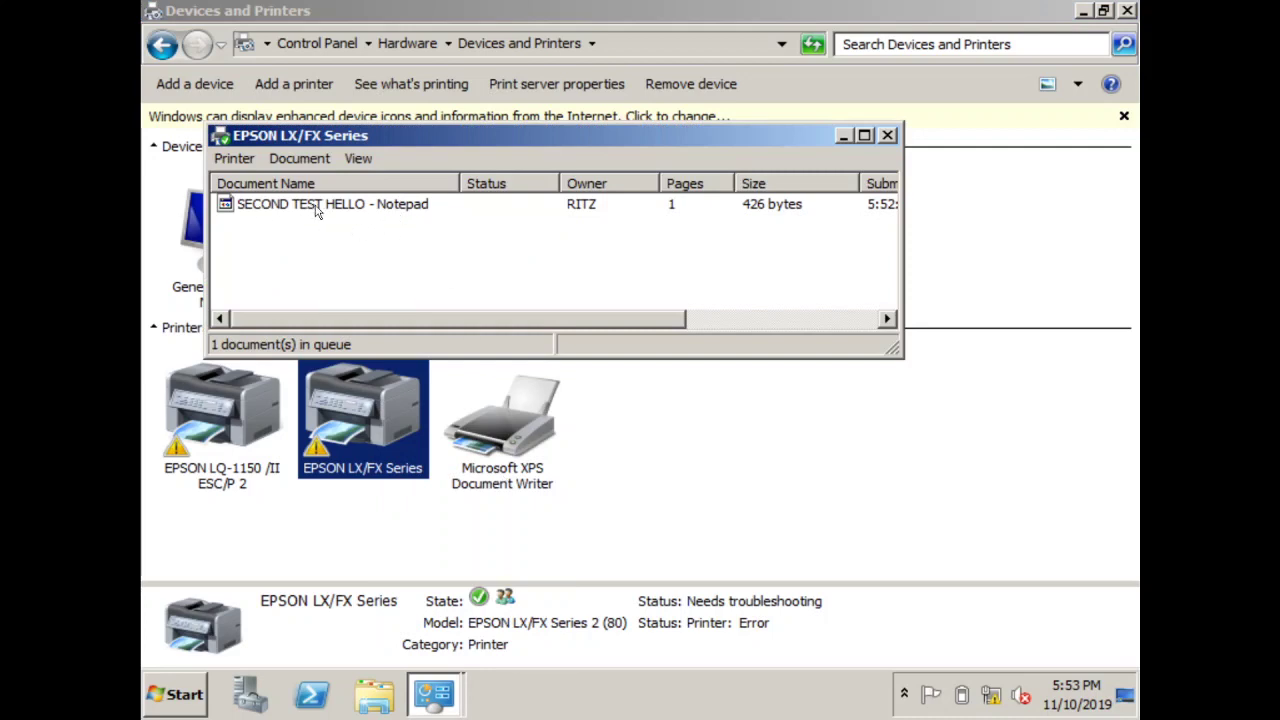
click(418, 219)
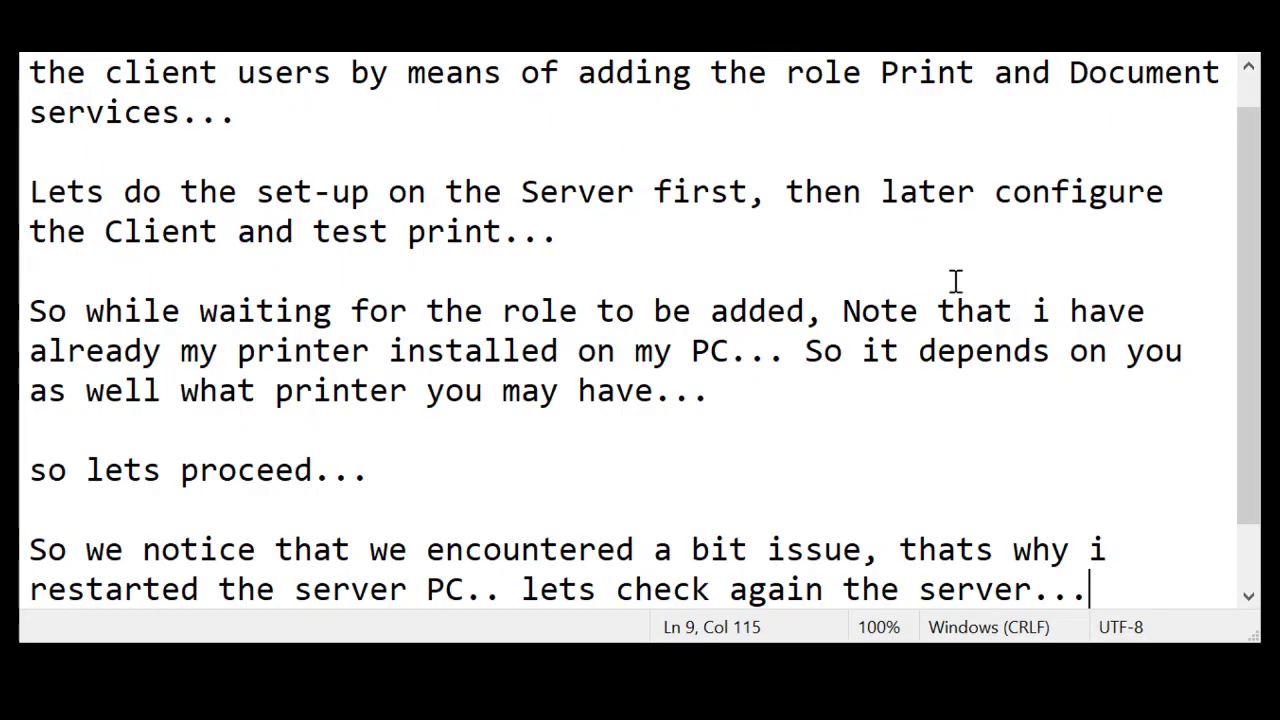
Add the line 'So thats how we DEPLOY A PRINTER to our CLIENT USERS...'
key(Return)
key(Return)
key(Return)
key(Return)
key(BackSpace)
key(BackSpace)
text(S)
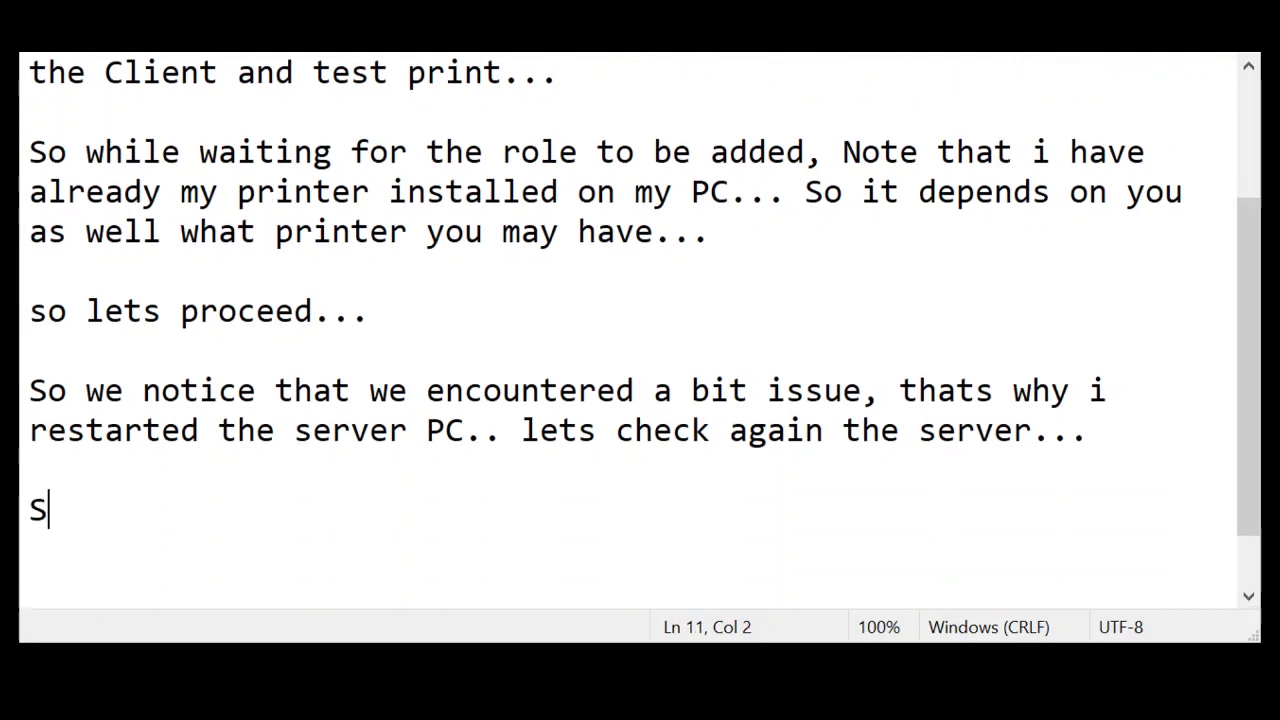
text(o thats how w)
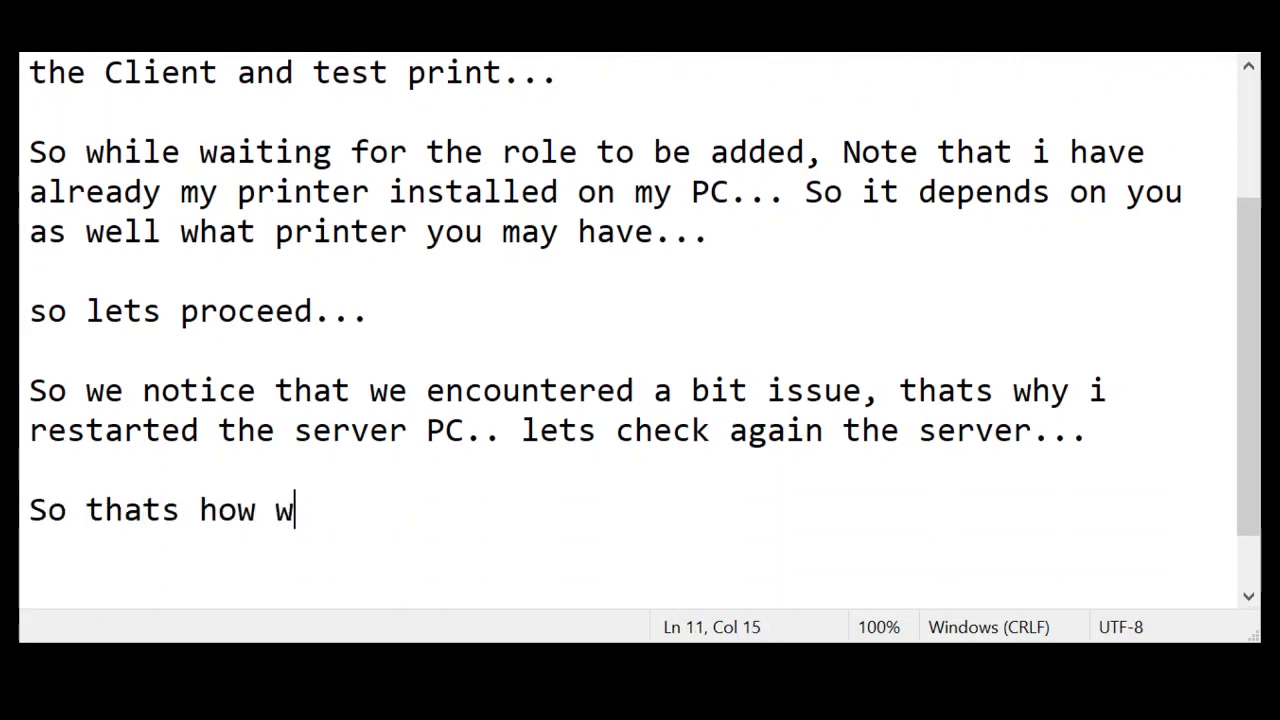
text(e DEP)
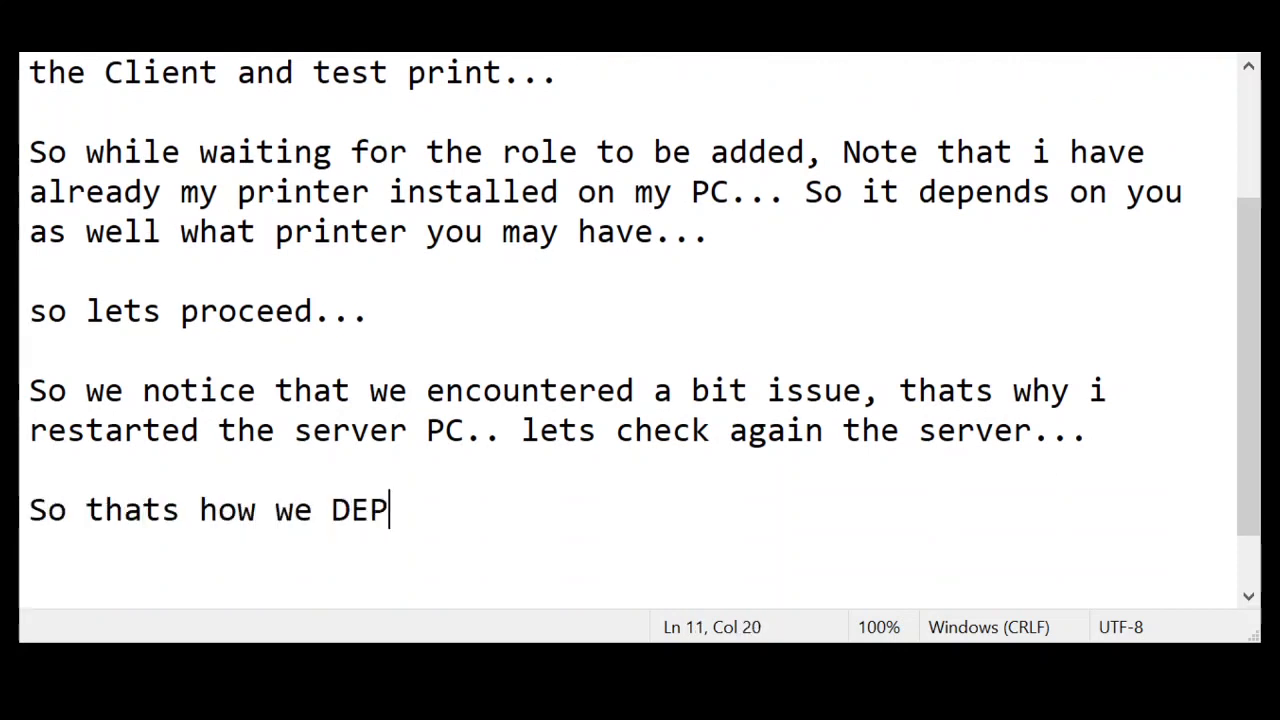
text(LOY A)
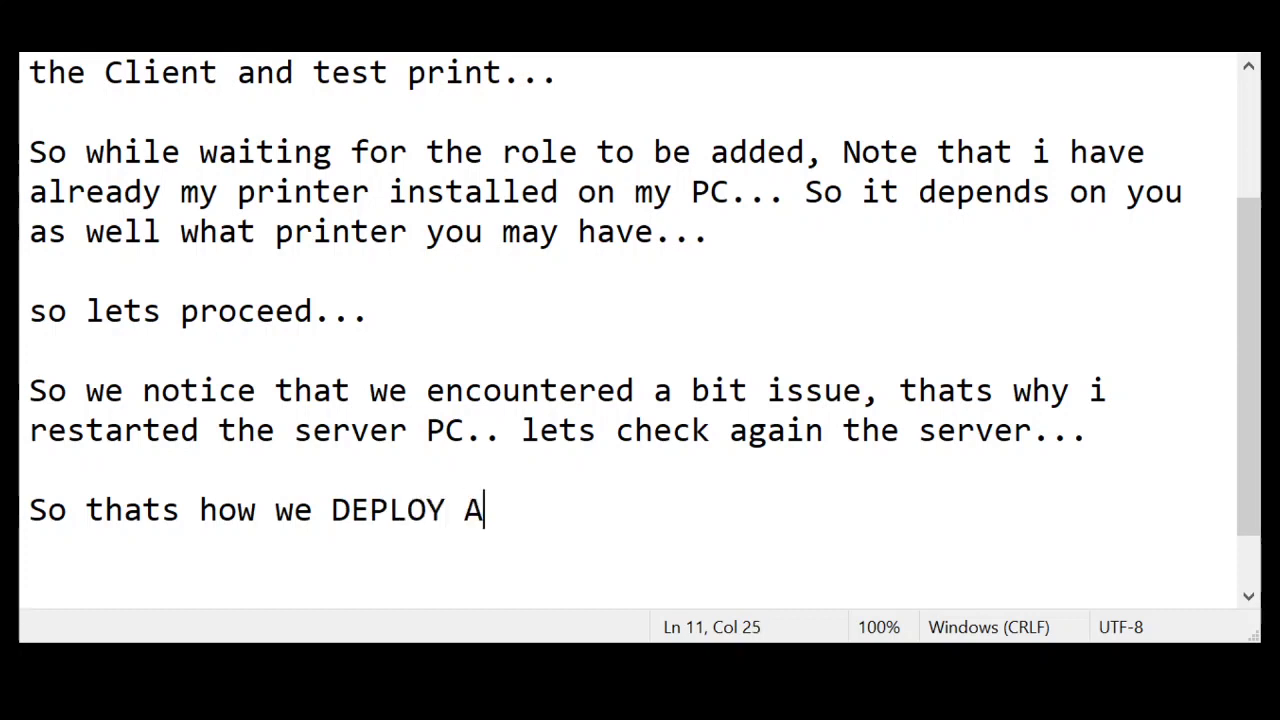
text( PRINTER to o)
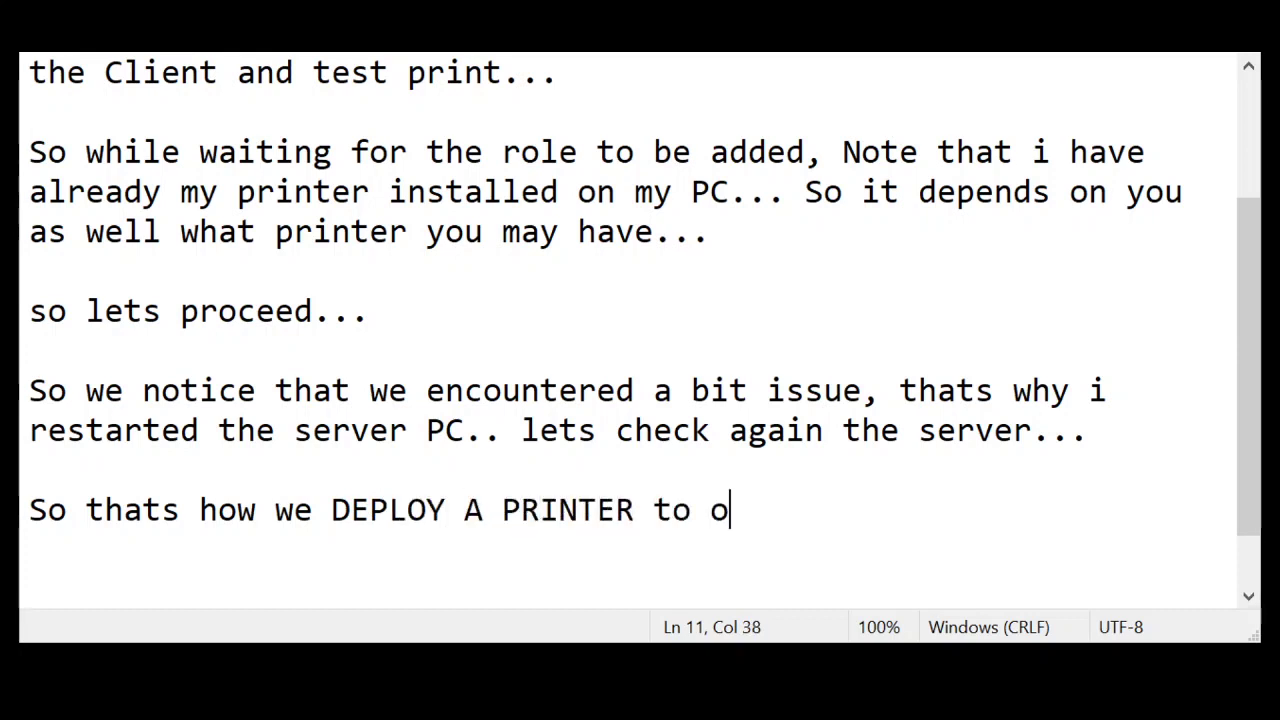
text(ur CLIENT USERS...)
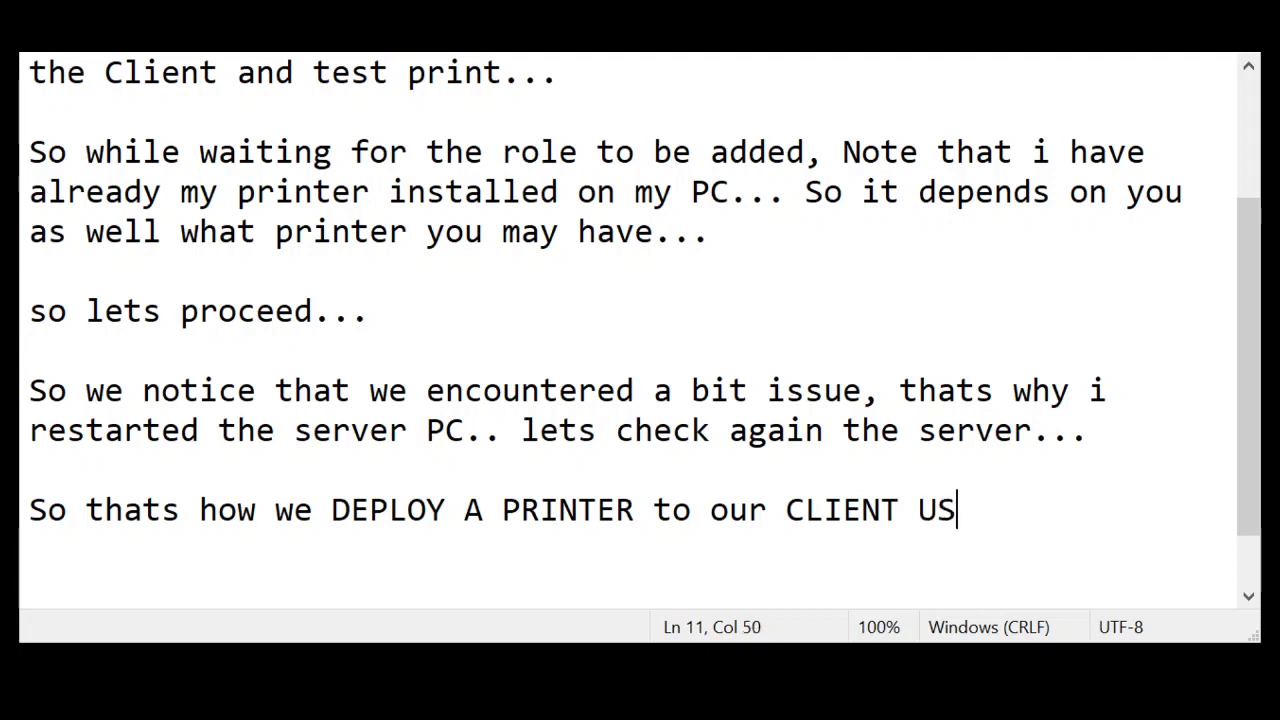
key(Return)
key(Return)
Type 'I hope you learned from all the trouble shooting we made.. :D', fixing typos
text(I hoe)
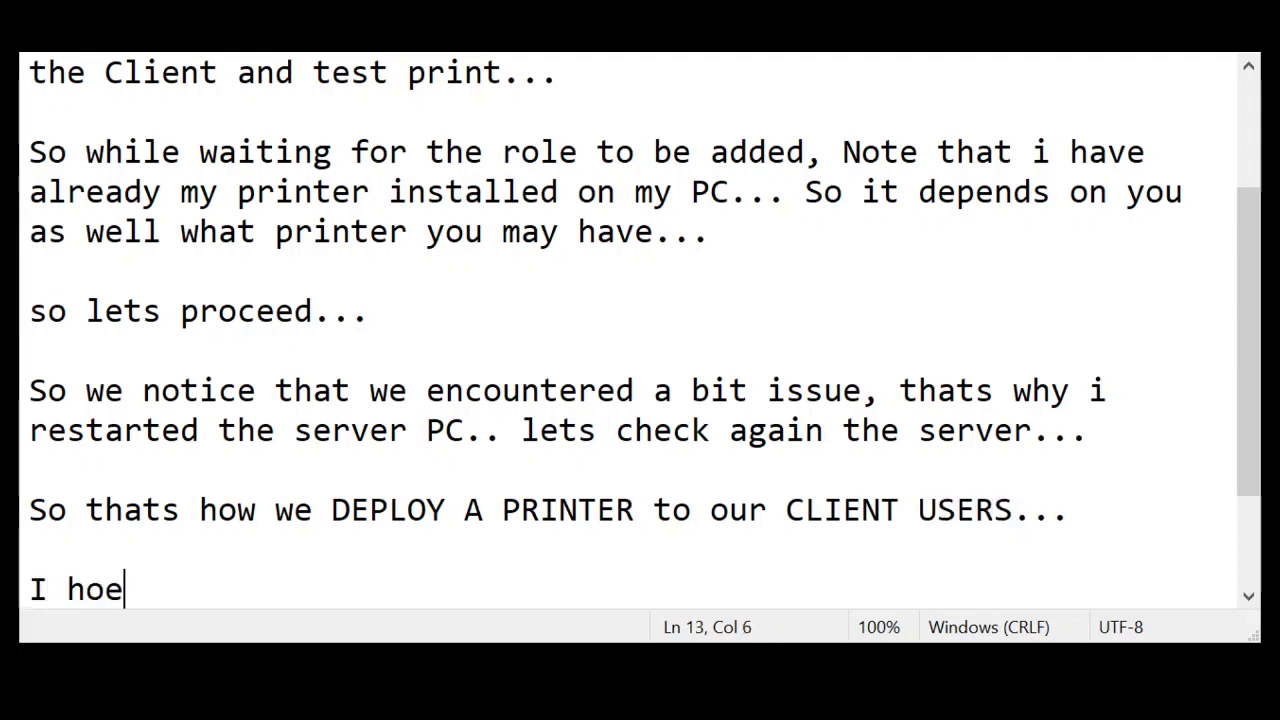
key(BackSpace)
text(pe you )
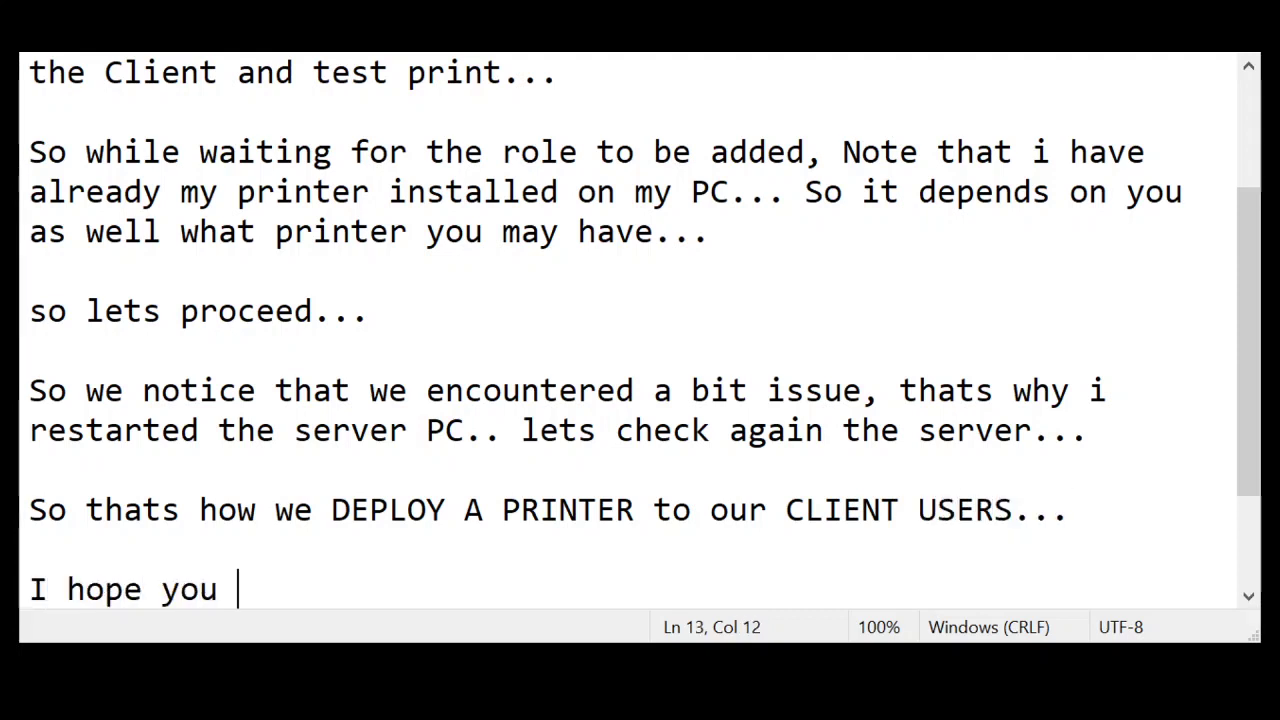
text(learned from a)
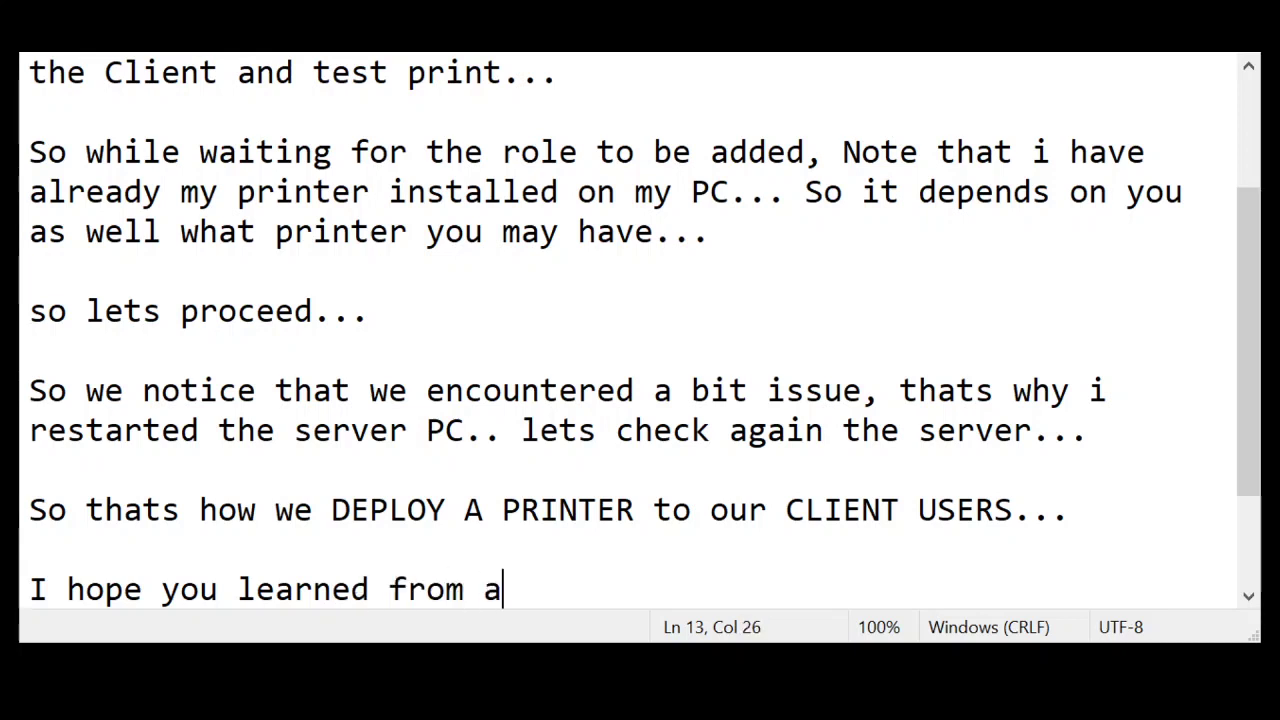
text(ll the grou)
key(BackSpace)
key(BackSpace)
key(BackSpace)
key(BackSpace)
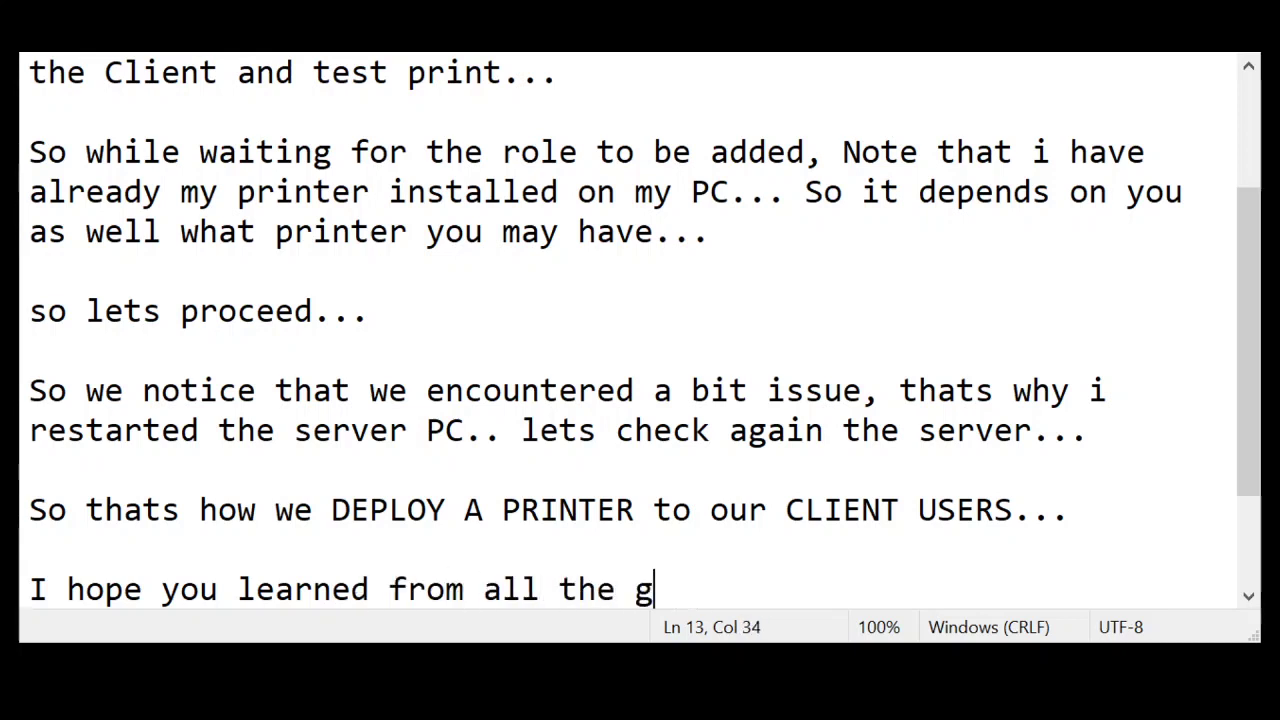
text(trob)
key(BackSpace)
text(uble )
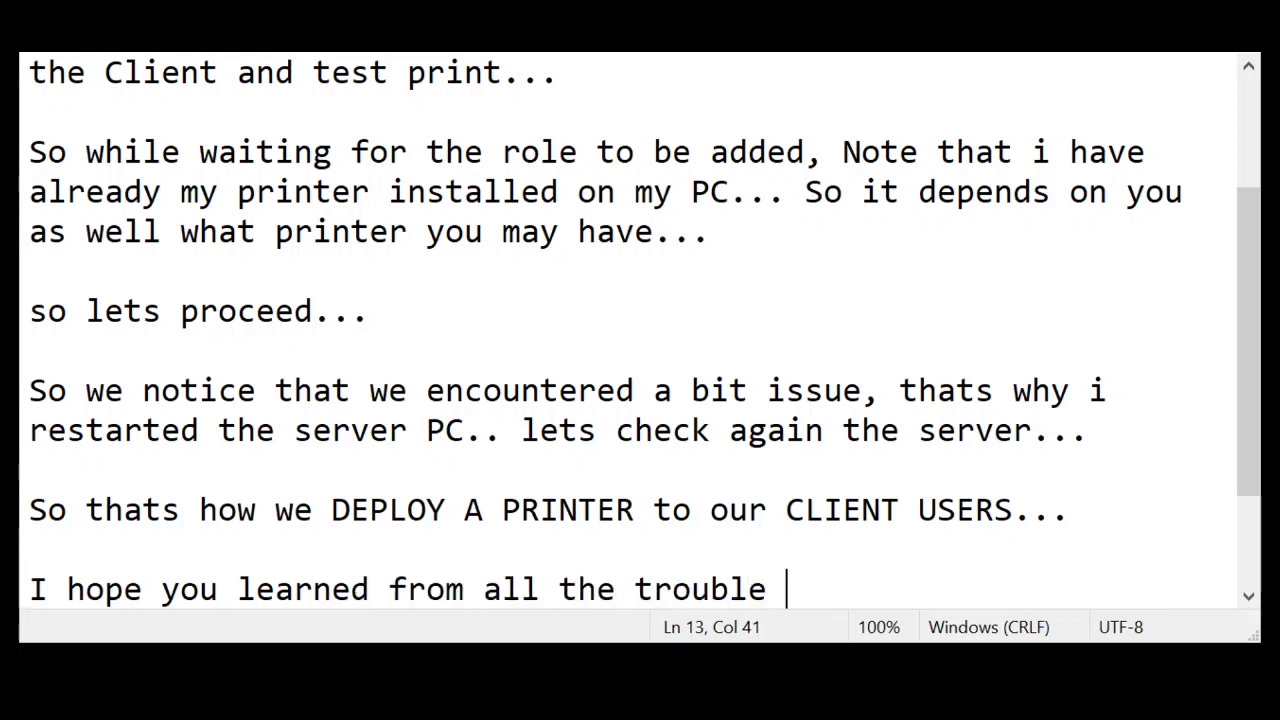
text(shooting we mai)
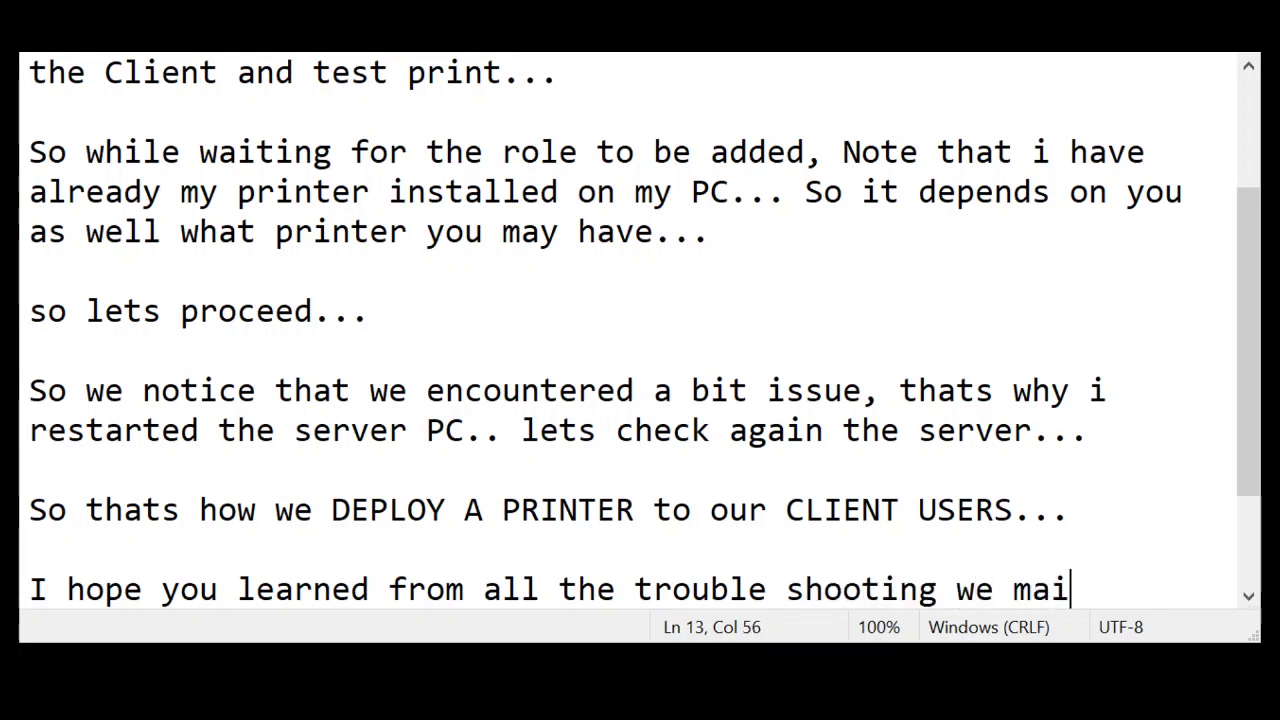
key(BackSpace)
text(de.. :D)
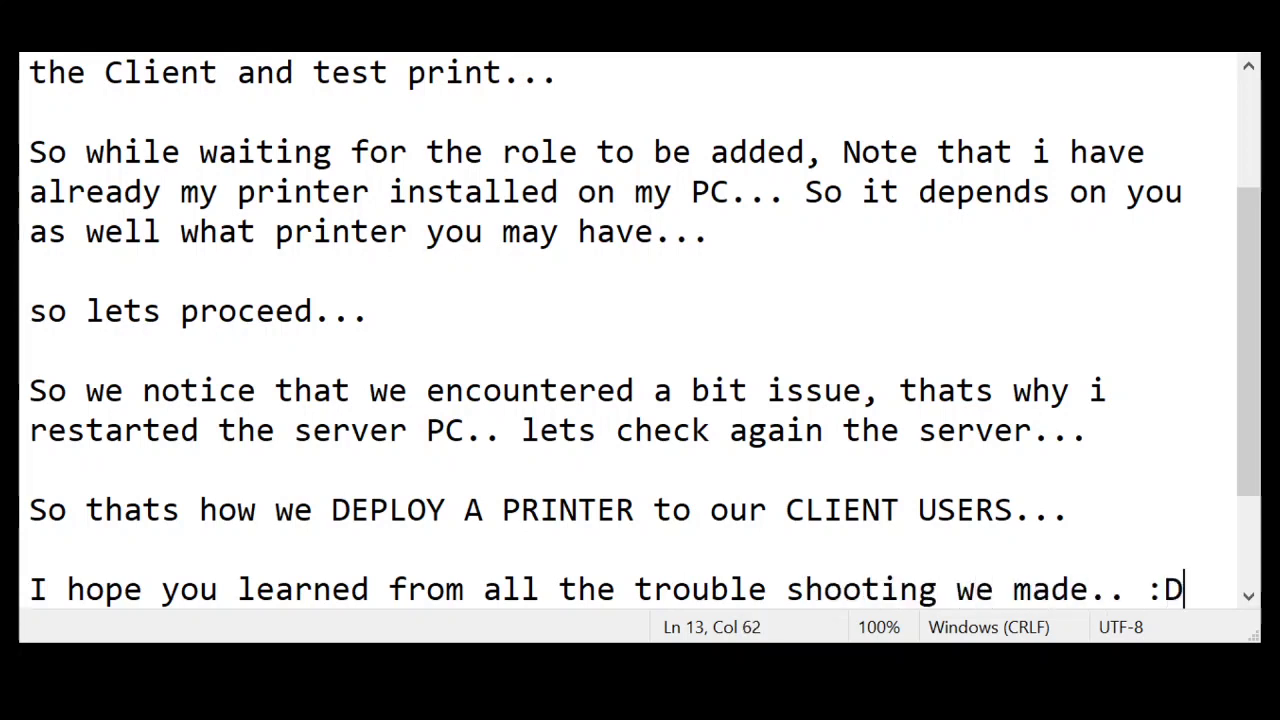
Add the sign-off 'Dont forget to subscribe.. Thanks for watching.. :D'
key(Return)
key(Return)
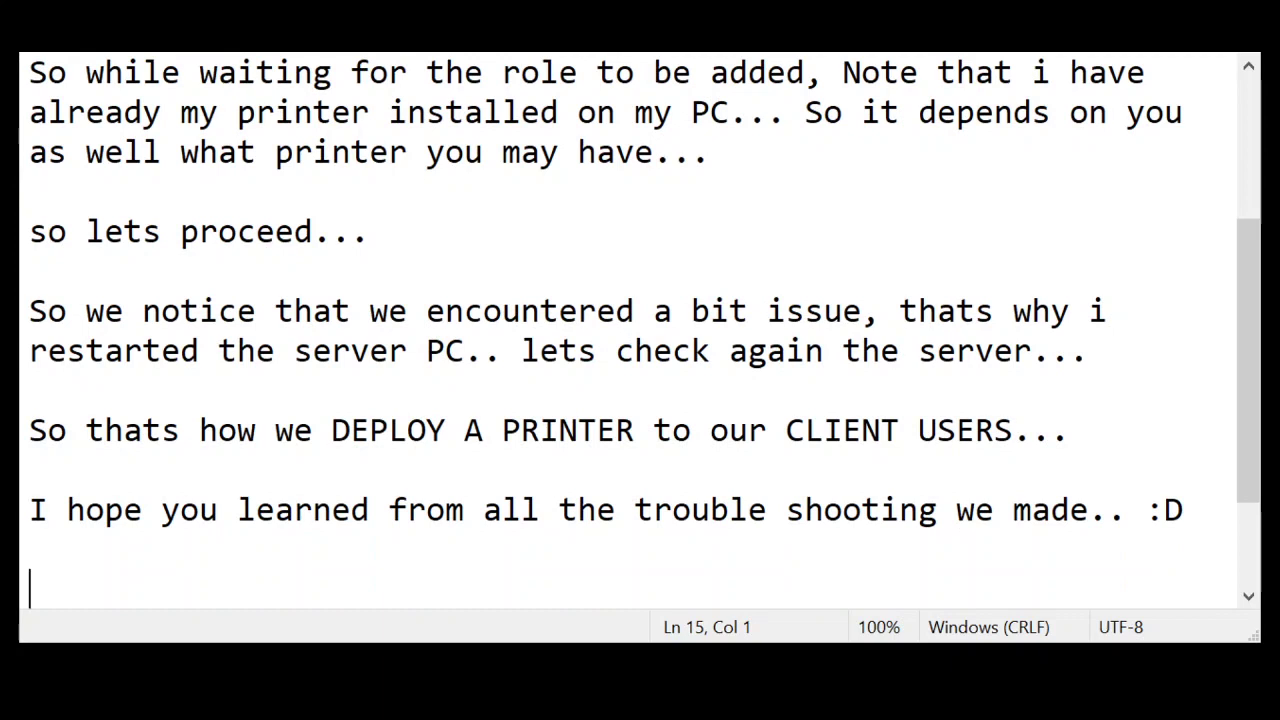
text(Dont forget t)
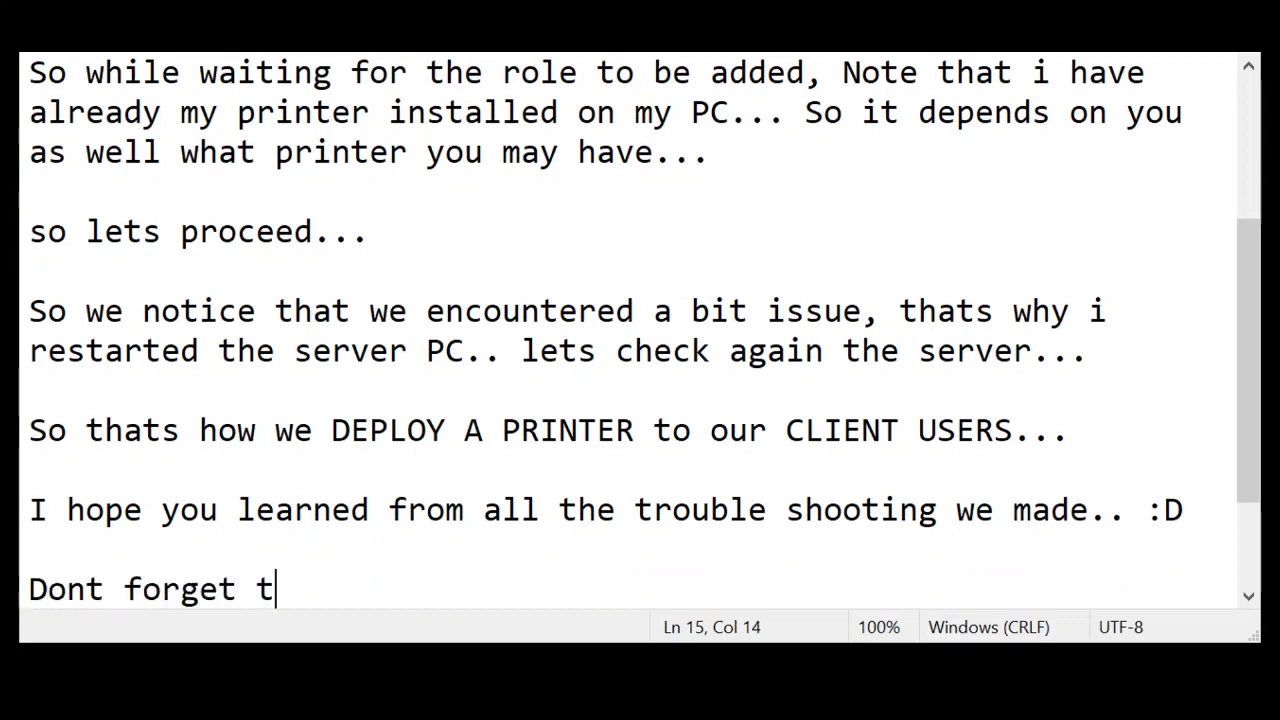
text(o subscribe.)
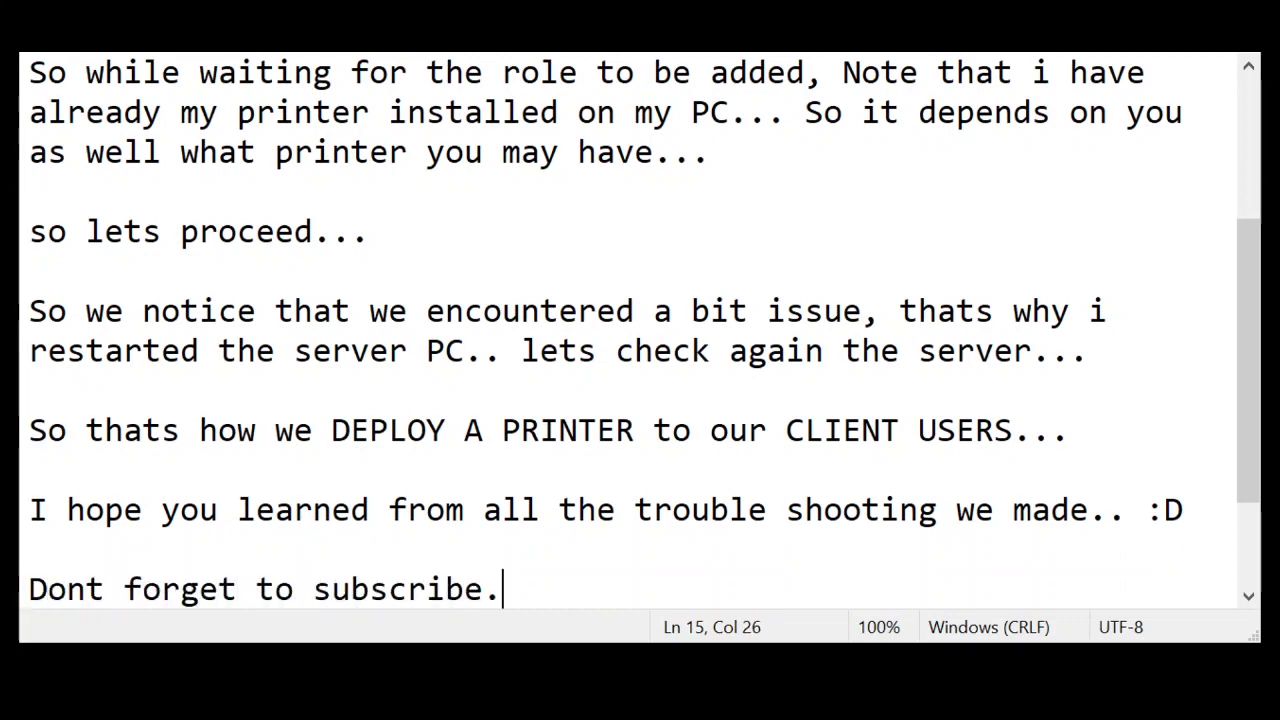
text(. Thanks for wa)
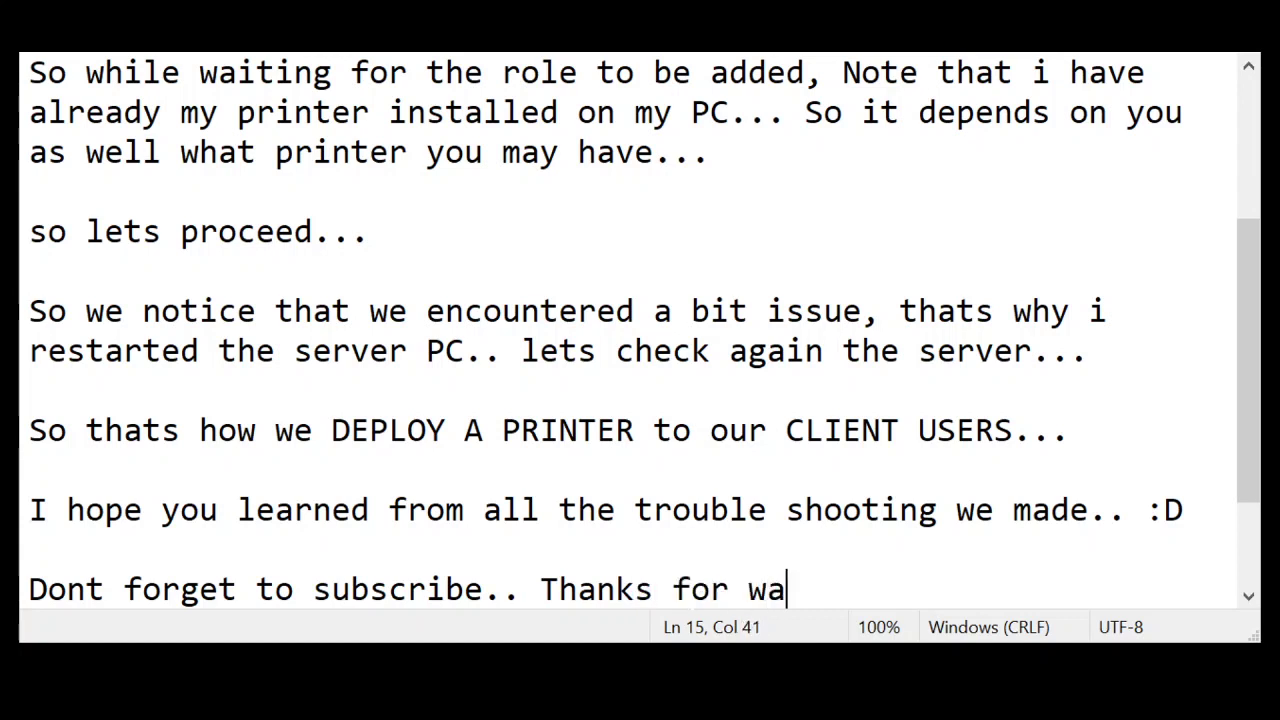
text(tching.. :D)
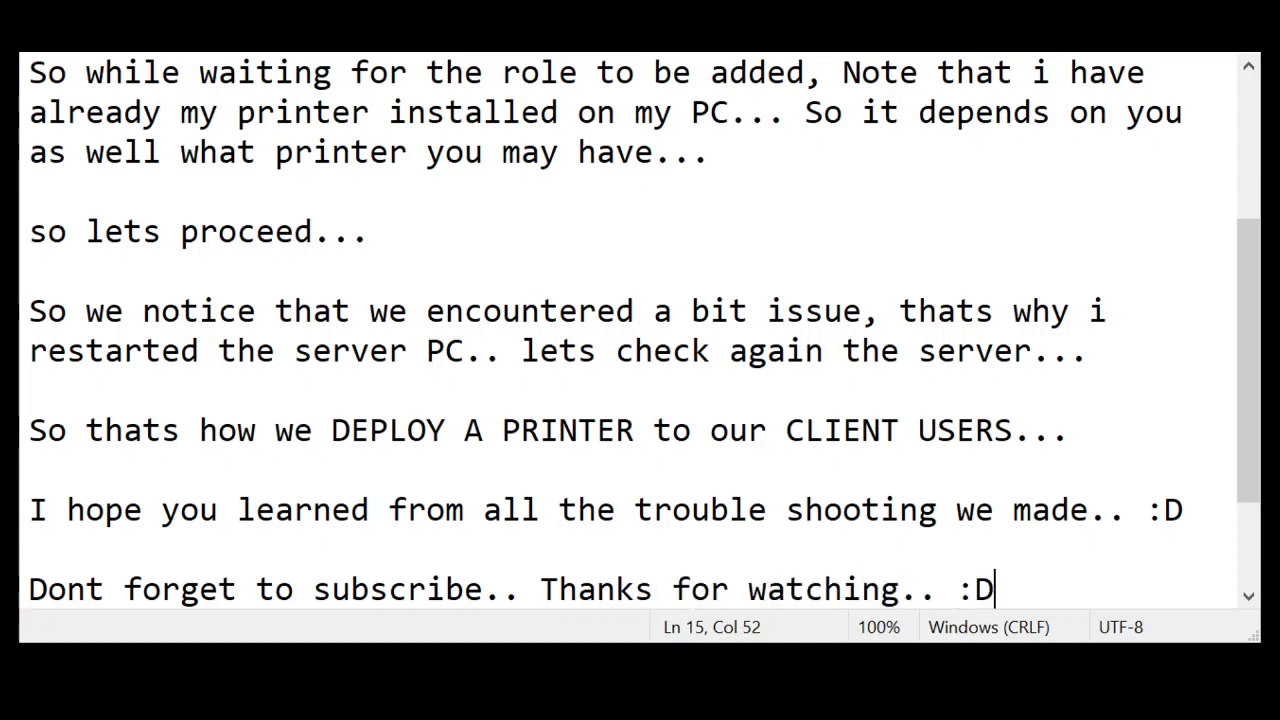
key(Return)
key(Return)
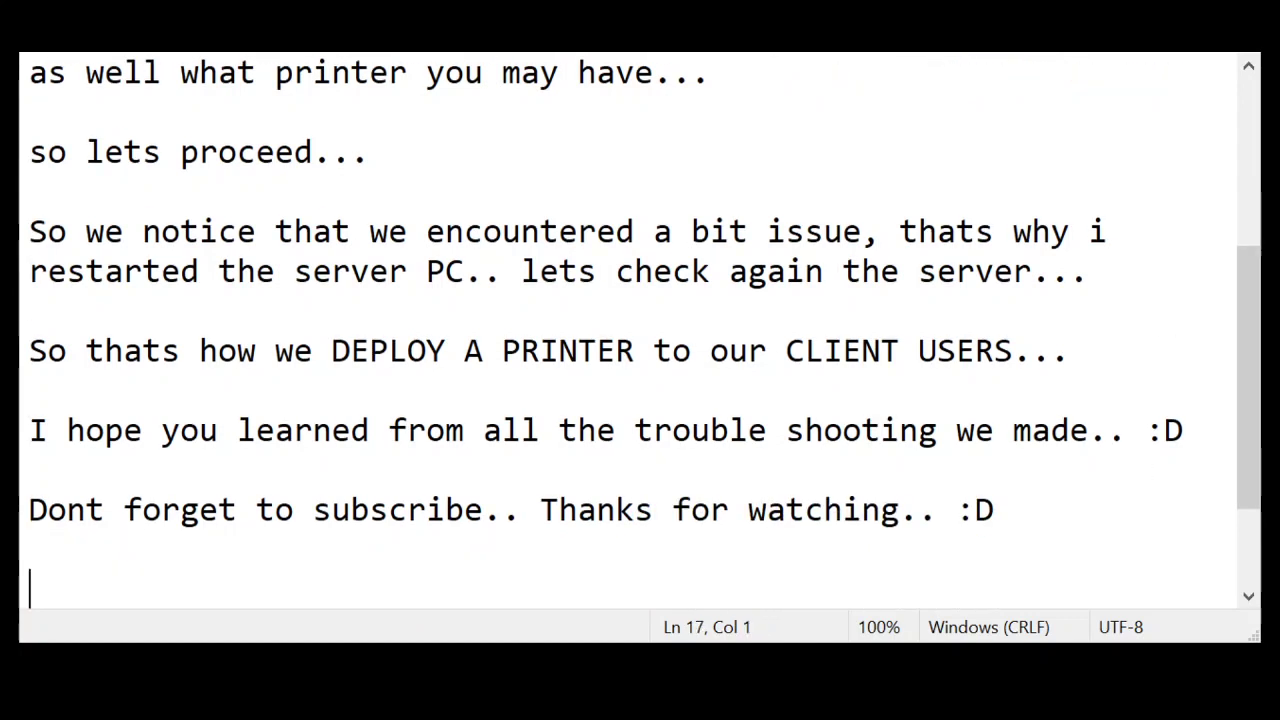